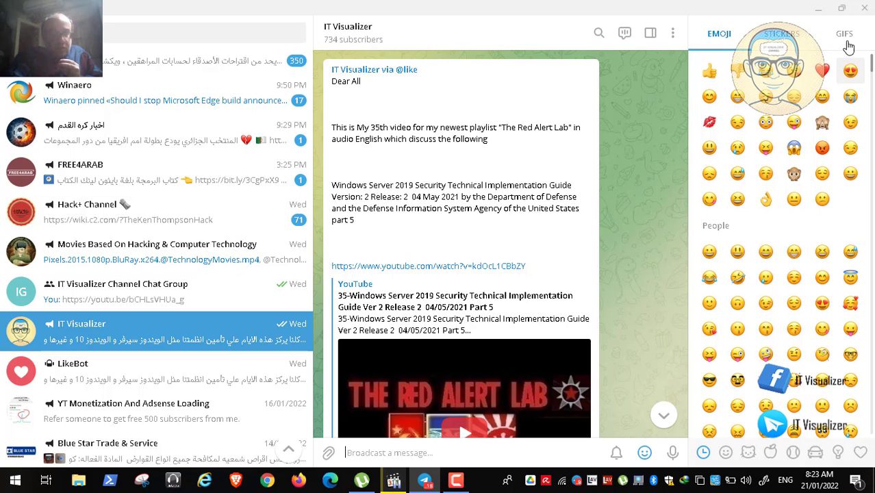
Minimize the Telegram window and switch to the media player
click(818, 8)
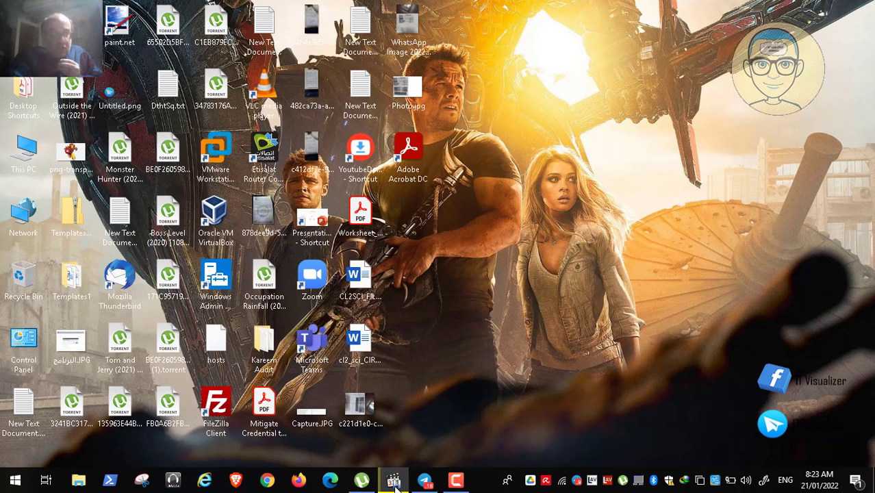
click(392, 479)
double_click(287, 257)
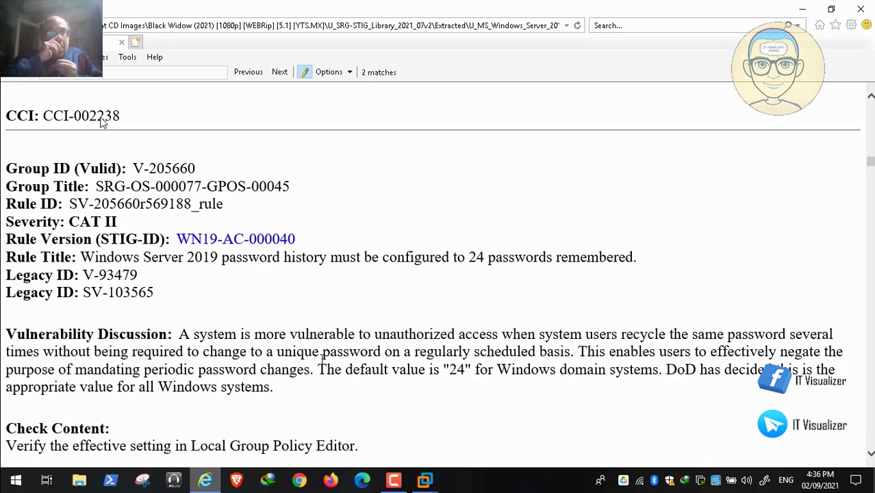
Review STIG rule WN19-AC-000040 on password history down to its fix text, and switch to the PAW virtual machine in VMware Workstation
scroll(323, 356, down, 1)
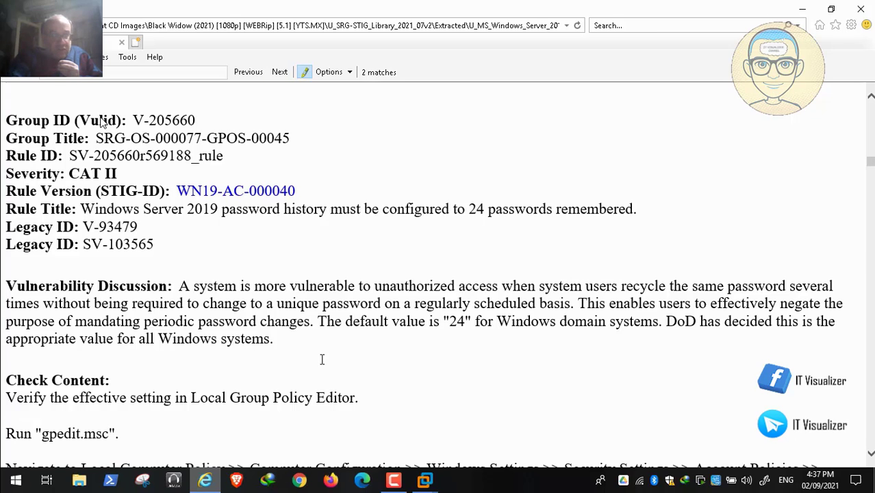
scroll(321, 359, down, 5)
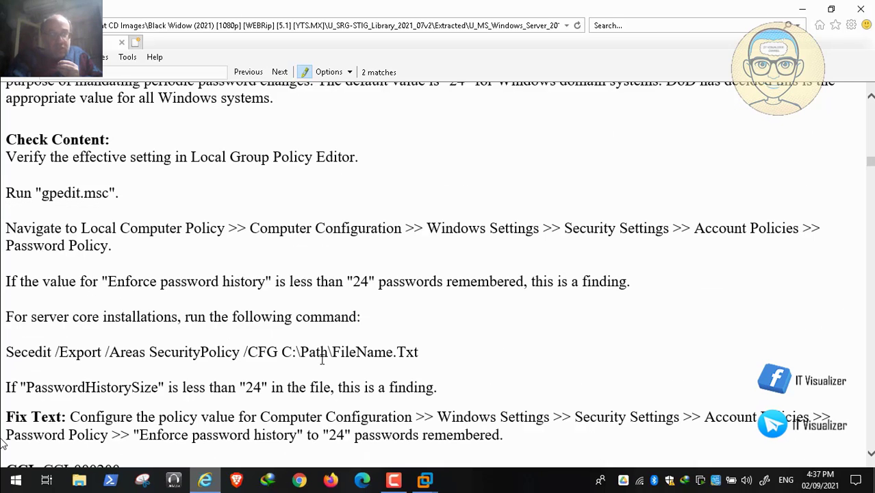
scroll(322, 359, down, 1)
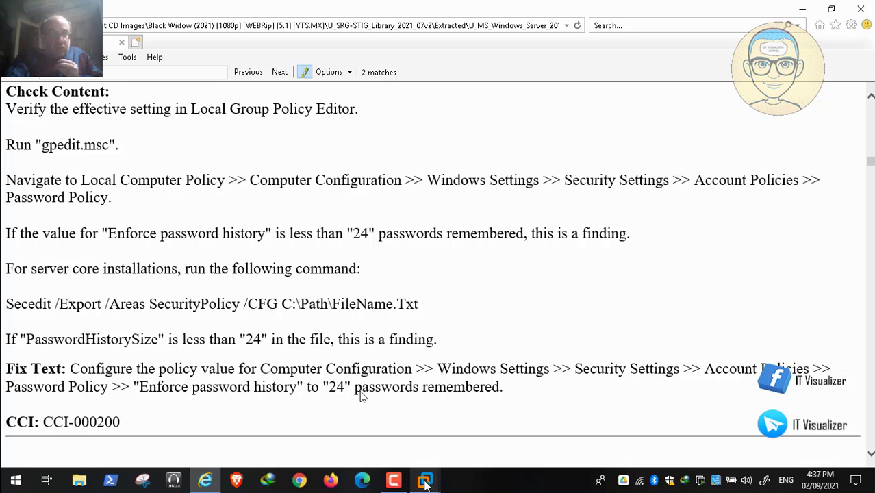
mouse_move(423, 477)
click(373, 410)
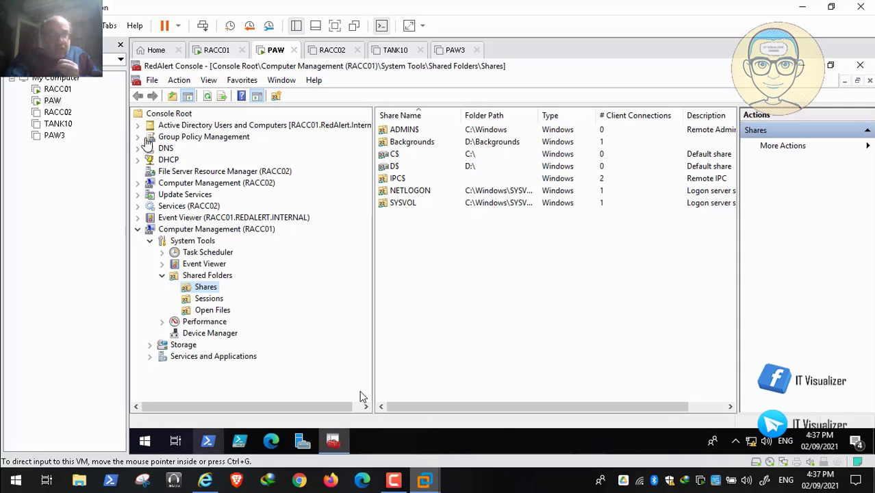
Open the Windows Server Hardening policy from the RedAlert.Internal domain's Group Policy Objects for editing in a maximized editor
click(138, 136)
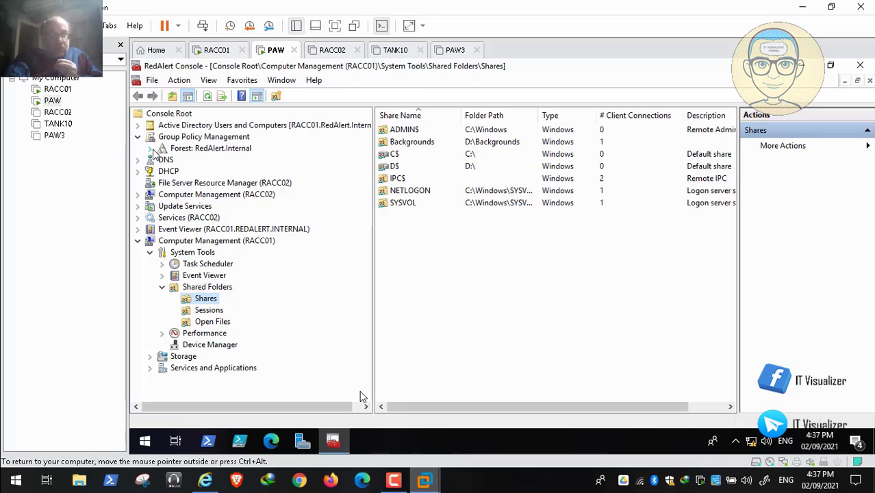
click(150, 148)
click(162, 159)
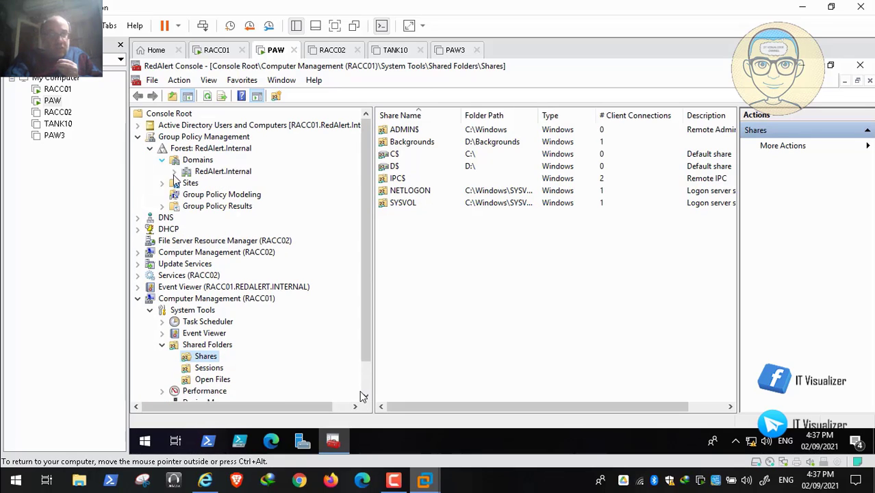
click(174, 171)
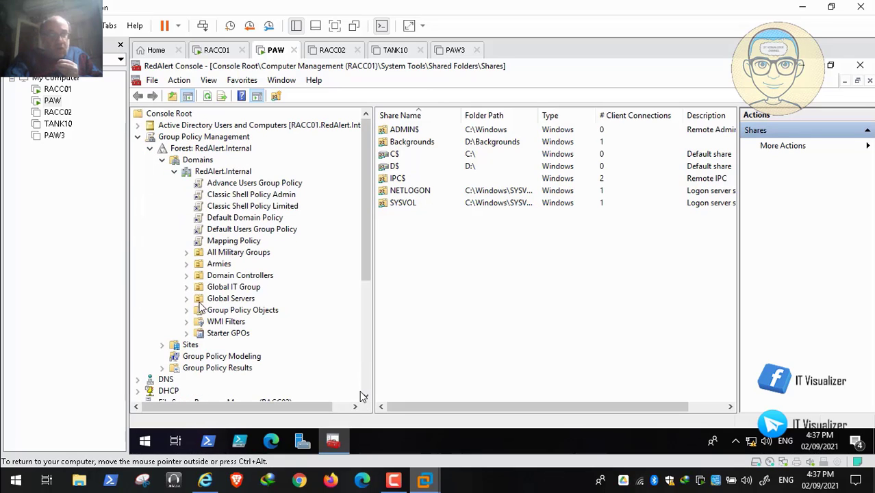
click(188, 311)
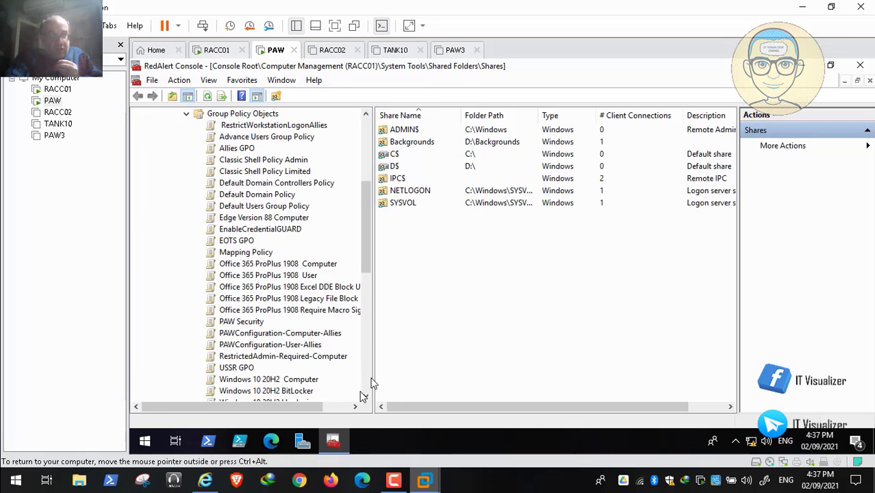
scroll(308, 191, down, 8)
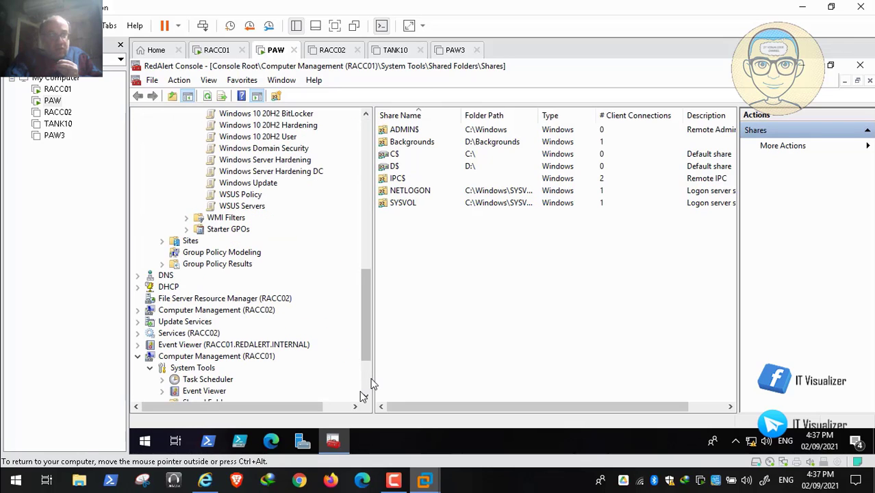
right_click(285, 162)
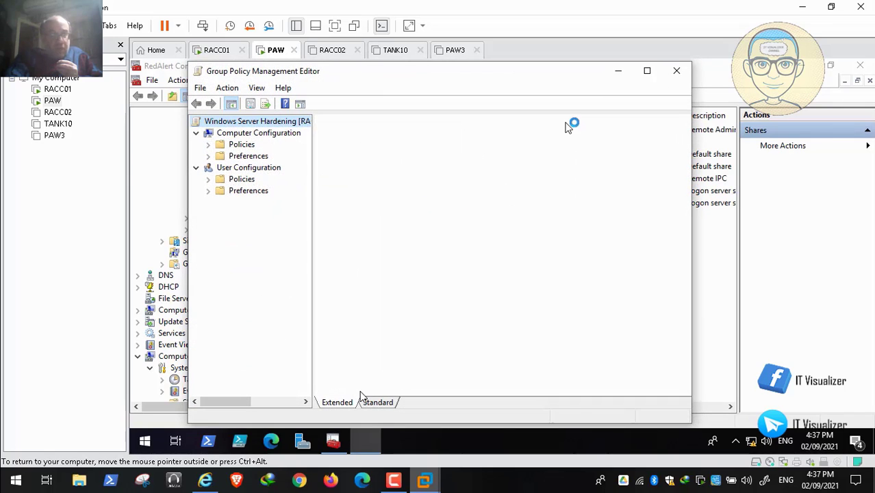
click(647, 70)
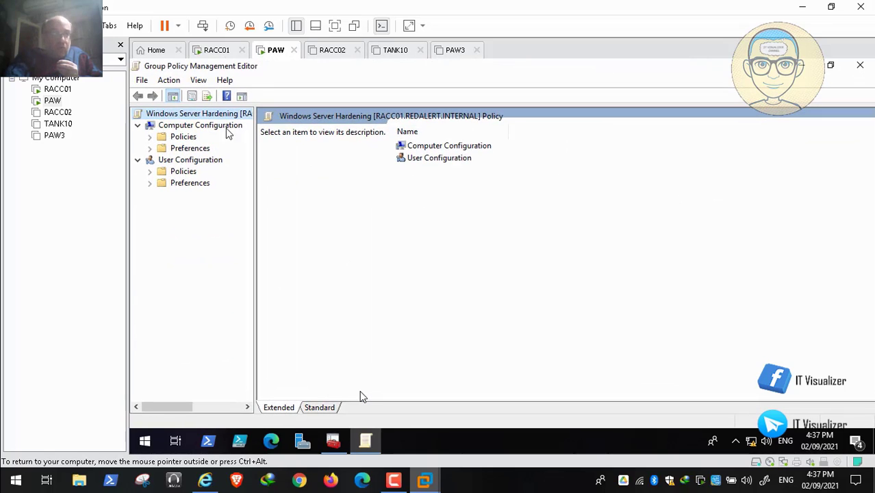
Open the Password Policy settings in Computer Configuration > Policies > Windows Settings > Security Settings > Account Policies, widening the tree pane
click(149, 137)
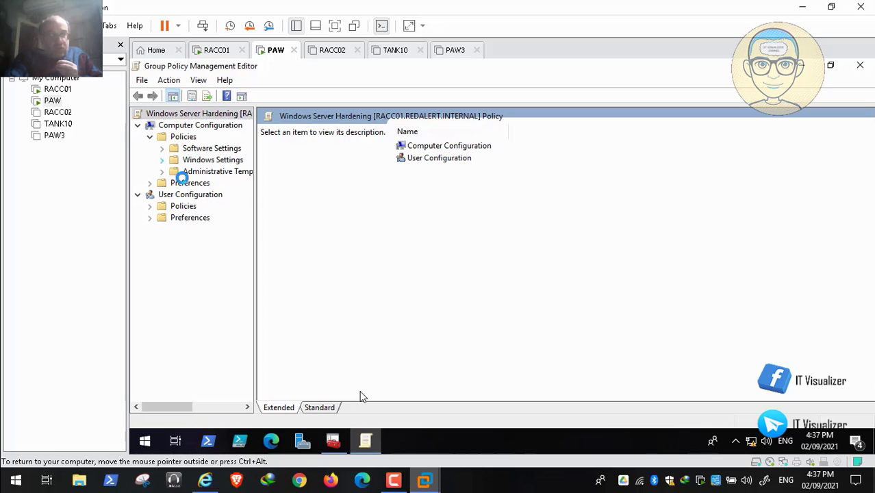
click(161, 159)
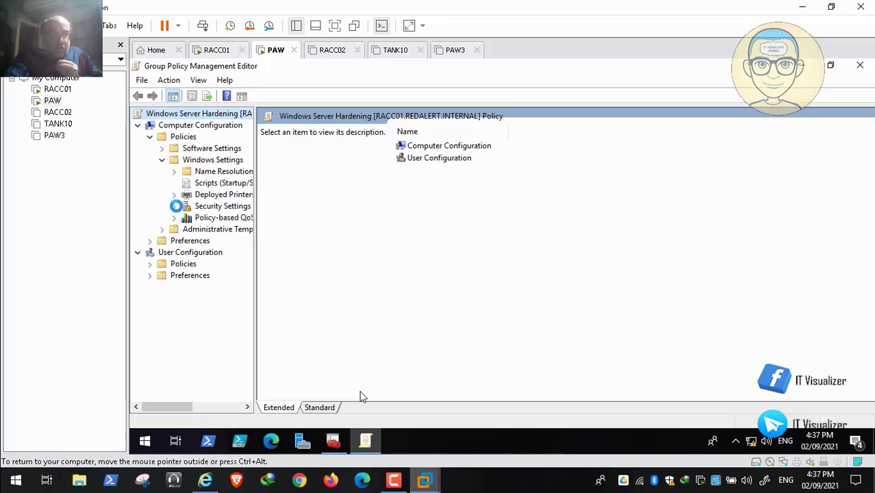
click(175, 206)
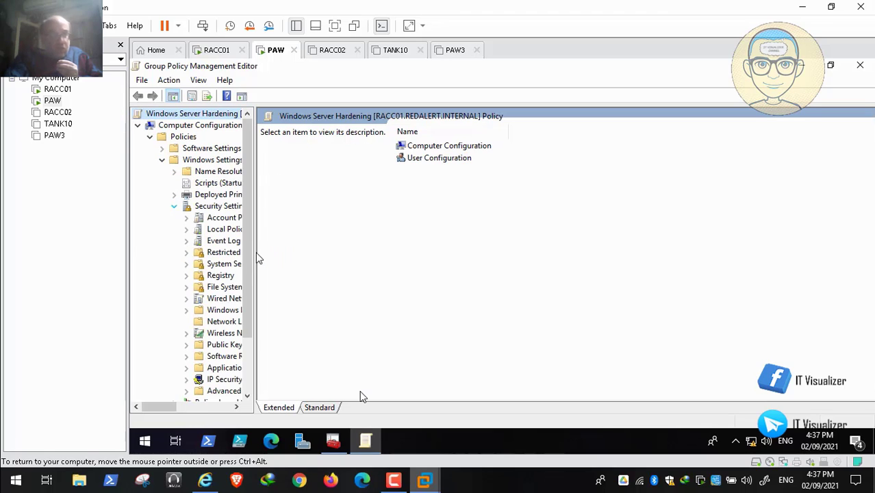
drag(254, 259, 371, 261)
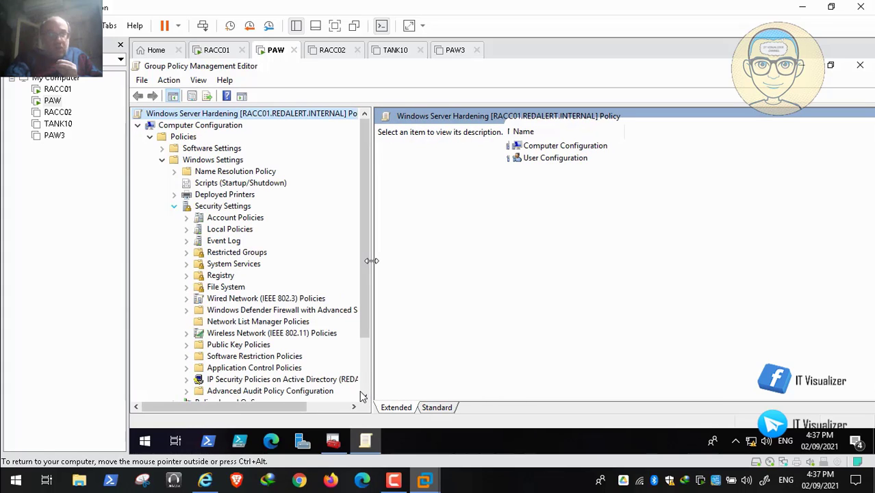
click(229, 228)
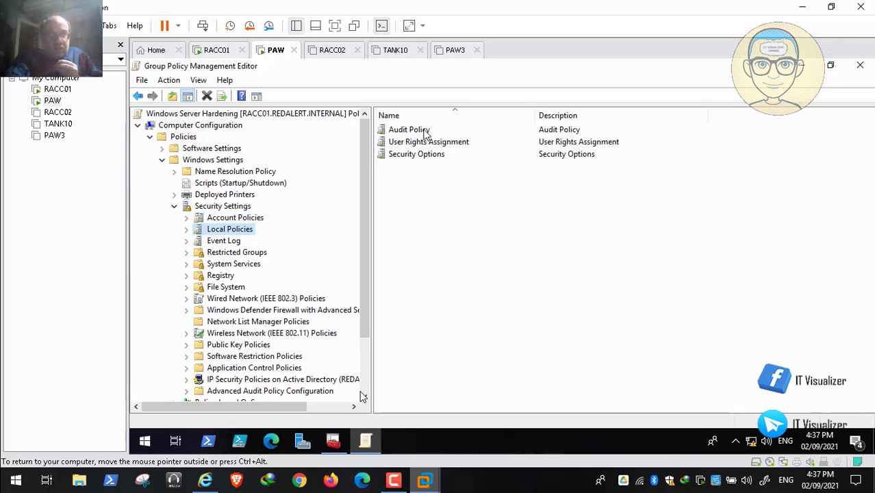
click(259, 217)
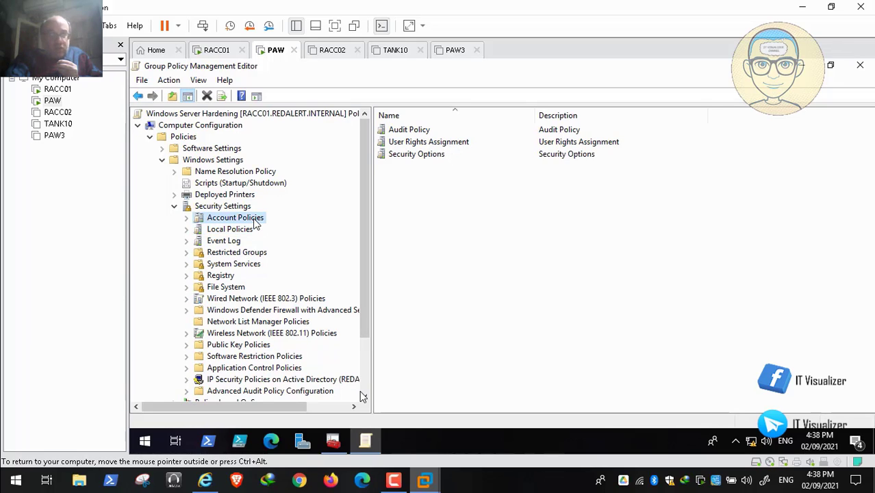
double_click(434, 142)
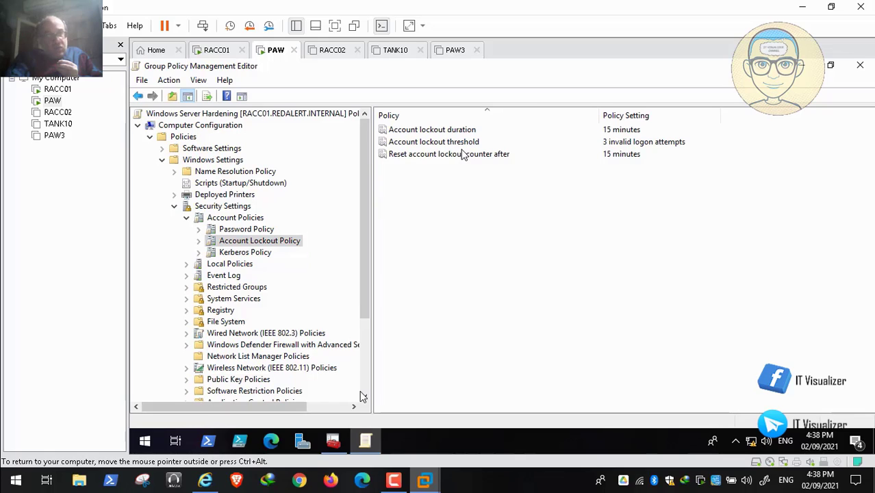
click(265, 230)
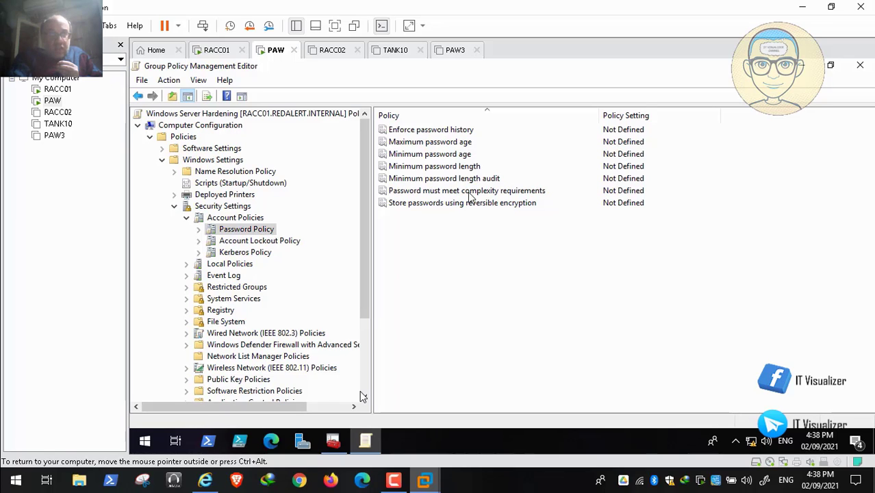
Define the Enforce password history policy with 24 passwords remembered and apply it
click(465, 130)
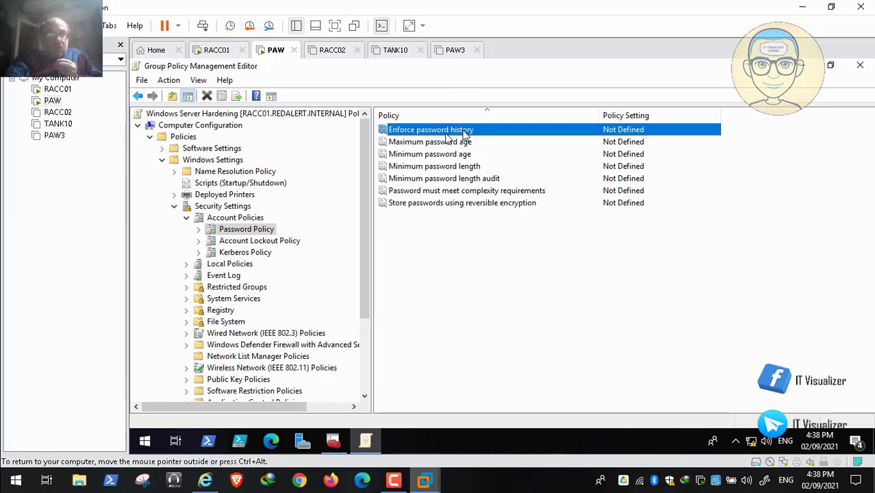
double_click(464, 132)
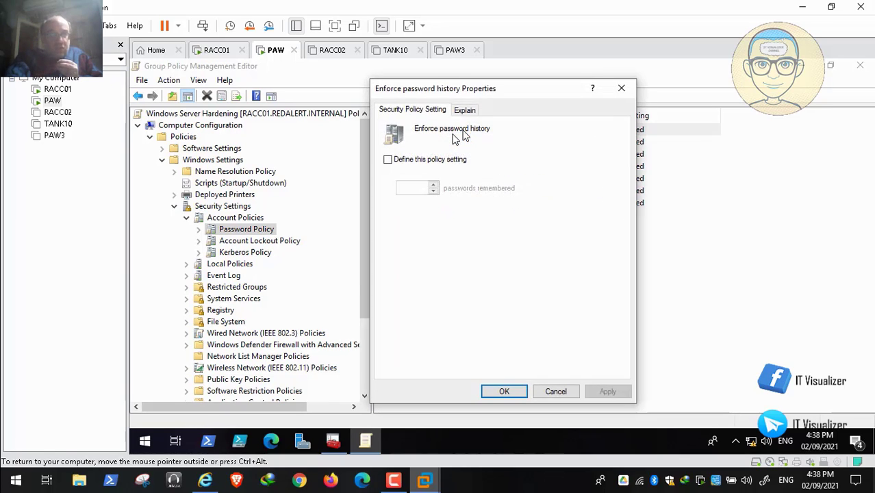
click(389, 161)
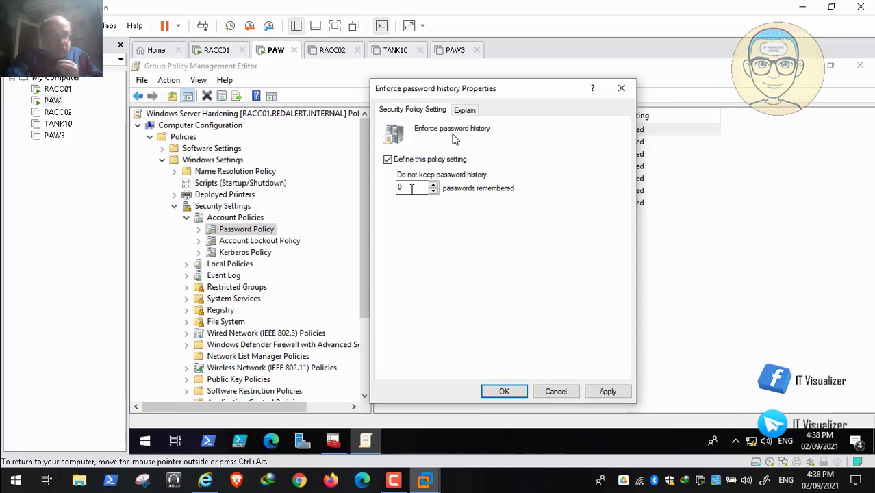
double_click(412, 189)
text(2)
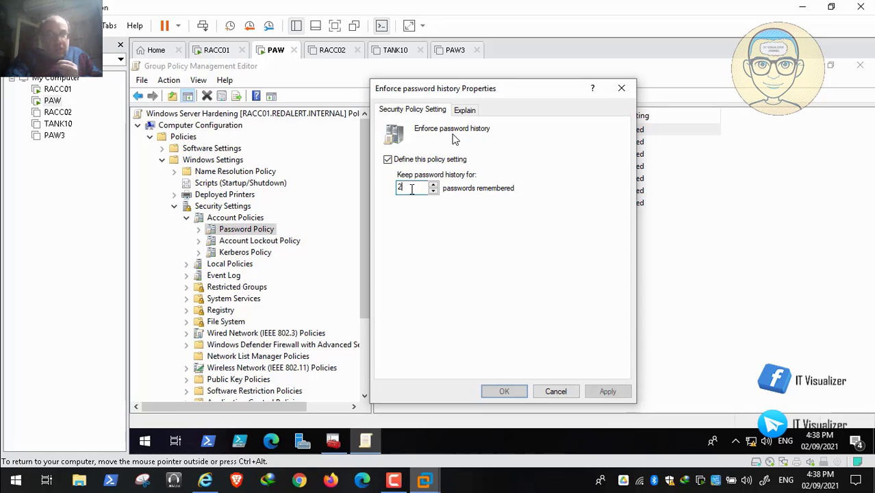
text(4)
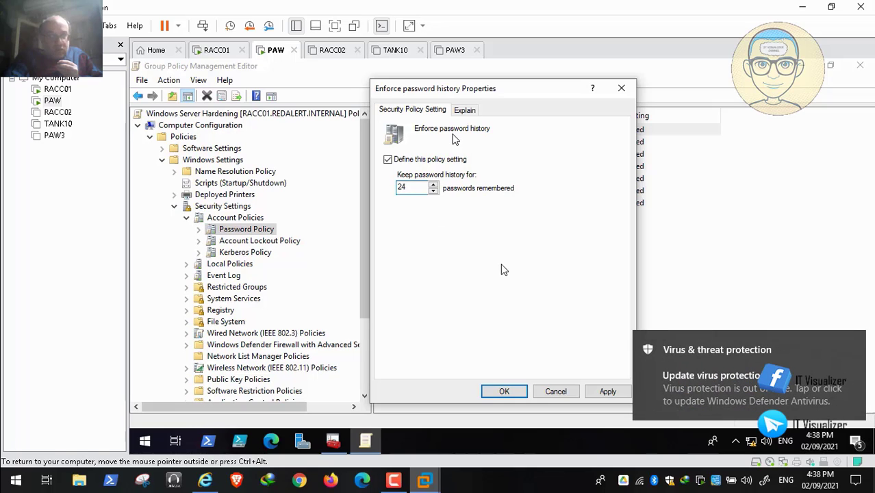
mouse_move(855, 344)
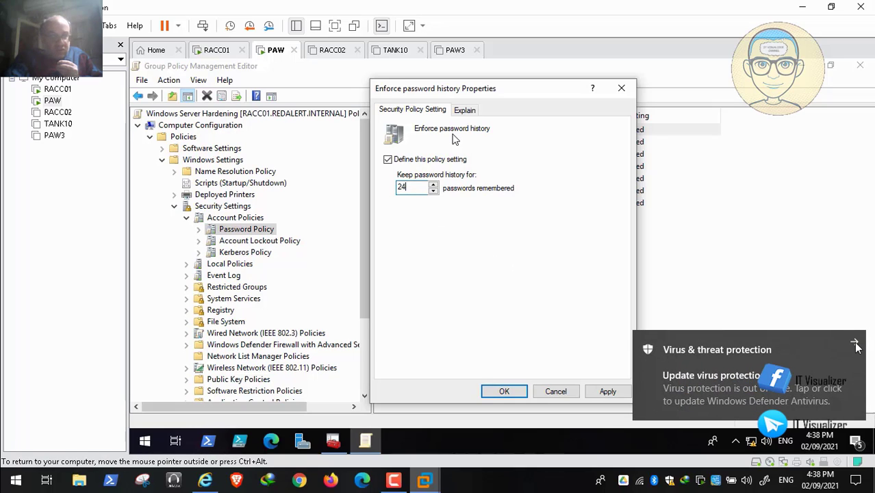
click(855, 344)
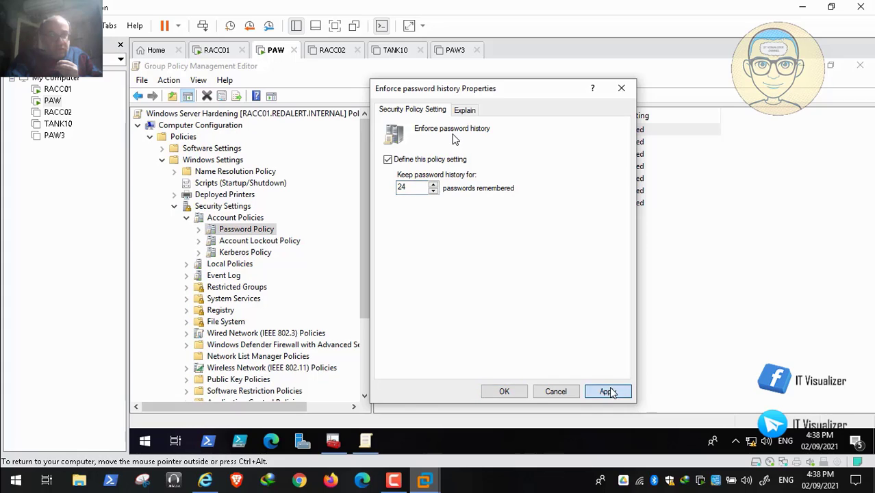
click(609, 389)
click(503, 392)
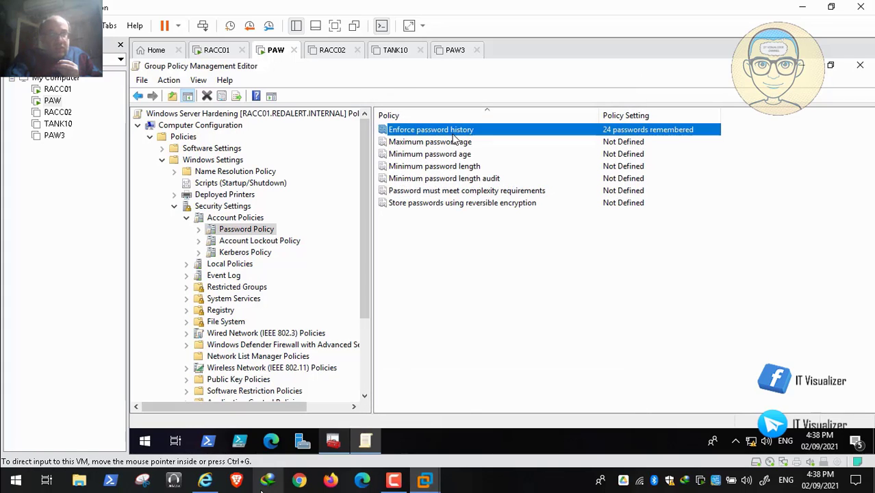
Switch to the STIG document in Internet Explorer and review rule WN19-AC-000050 on maximum password age down to its fix text
click(208, 481)
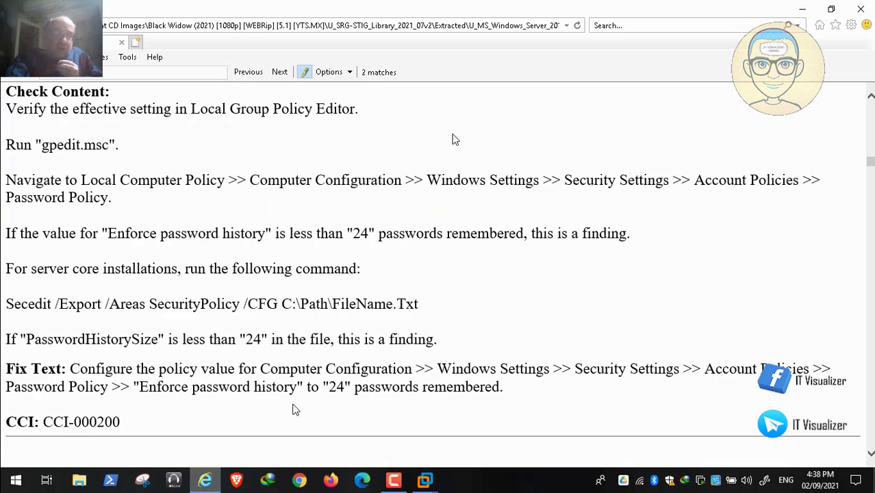
scroll(452, 140, down, 5)
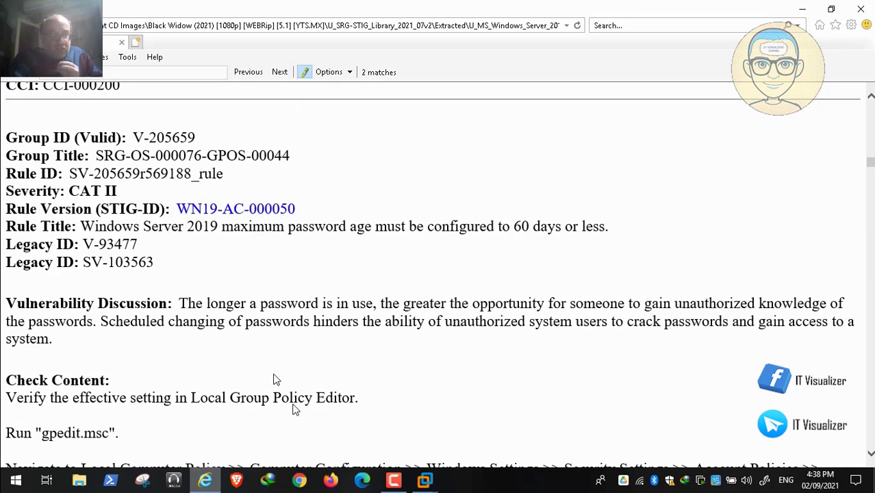
mouse_move(48, 448)
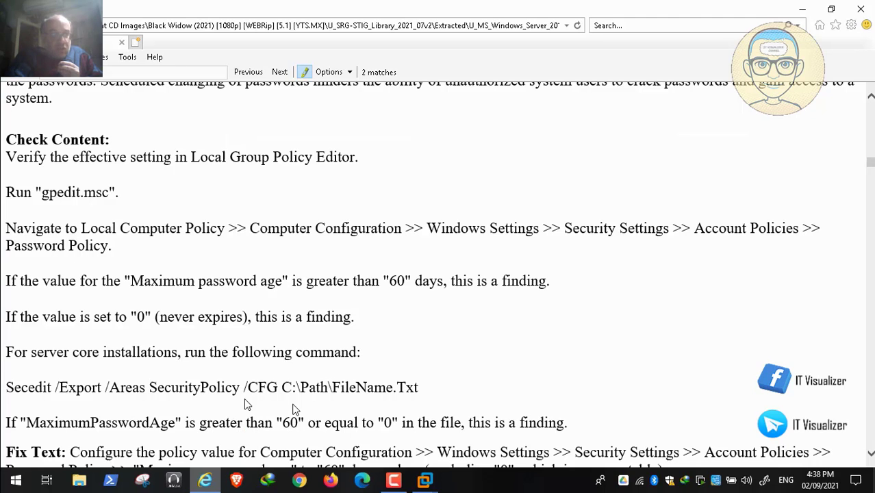
click(294, 409)
click(294, 410)
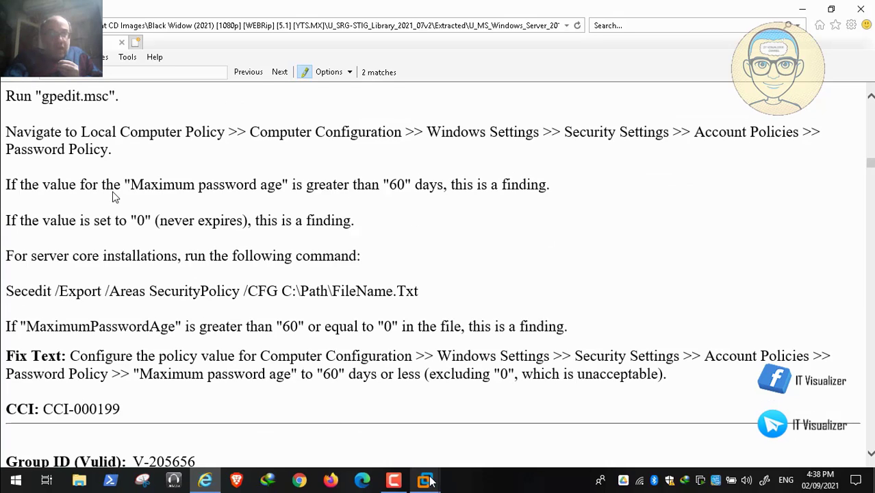
Switch to the Group Policy Management Editor, define Maximum password age as 60 days, and accept the suggested 30-day Minimum password age
mouse_move(429, 482)
click(393, 400)
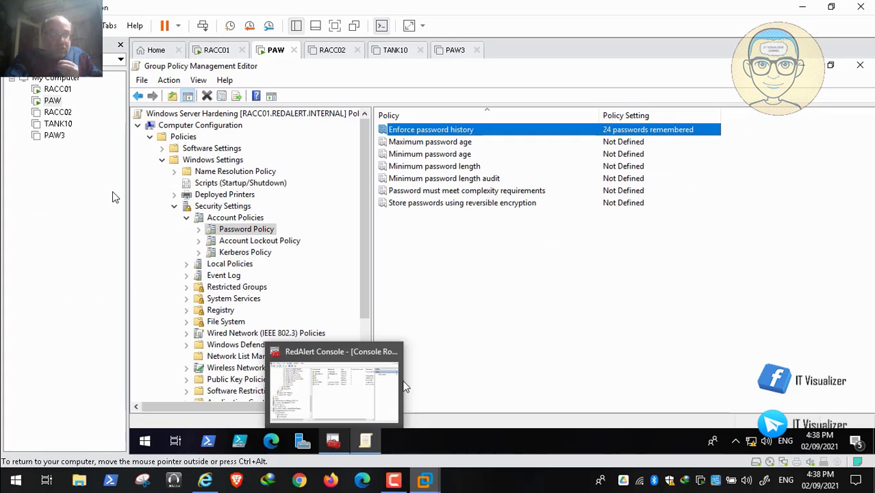
double_click(449, 143)
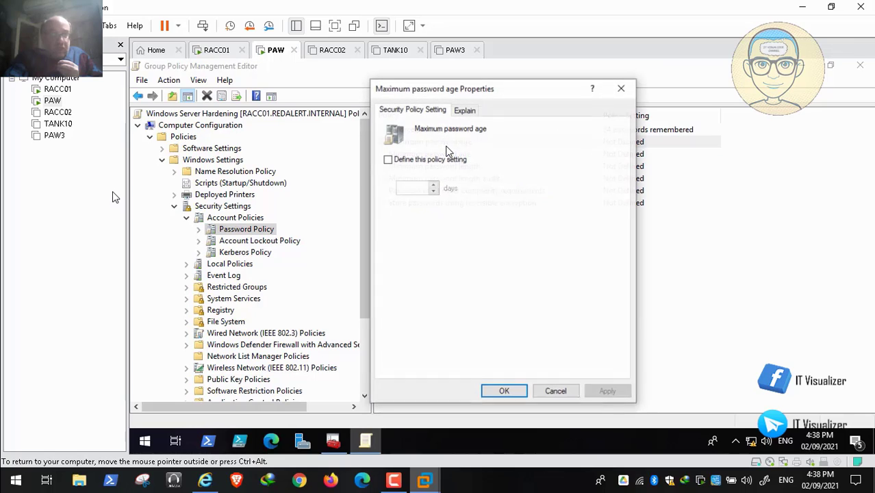
click(388, 158)
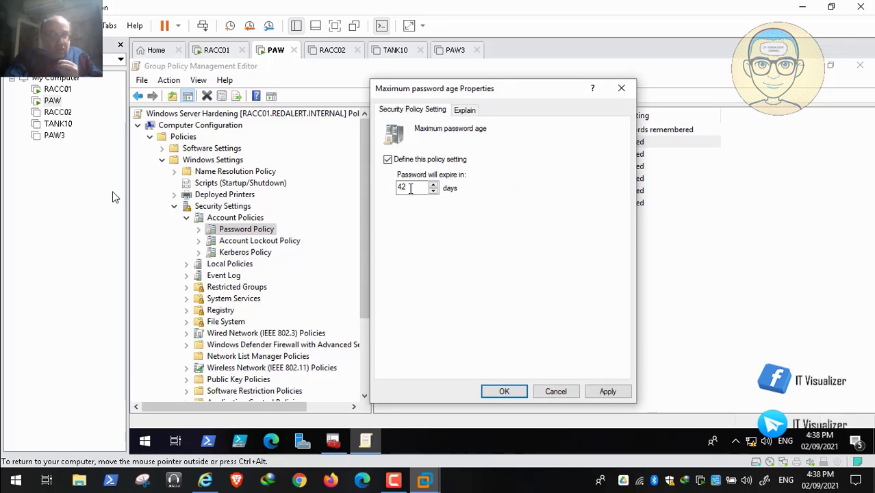
double_click(410, 189)
key(BackSpace)
text(60)
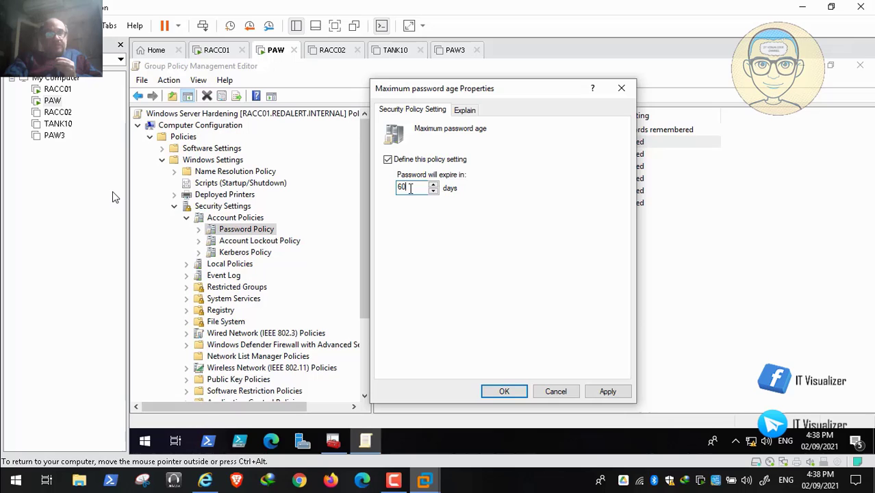
click(608, 392)
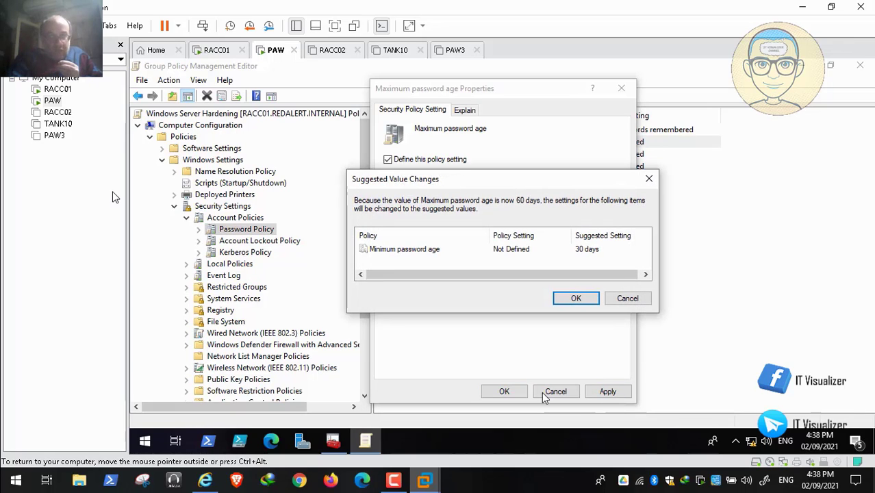
click(580, 300)
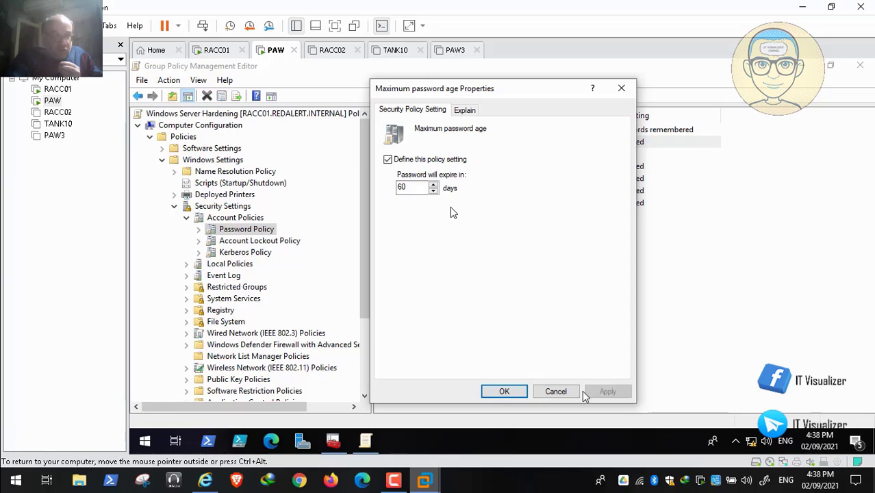
click(518, 391)
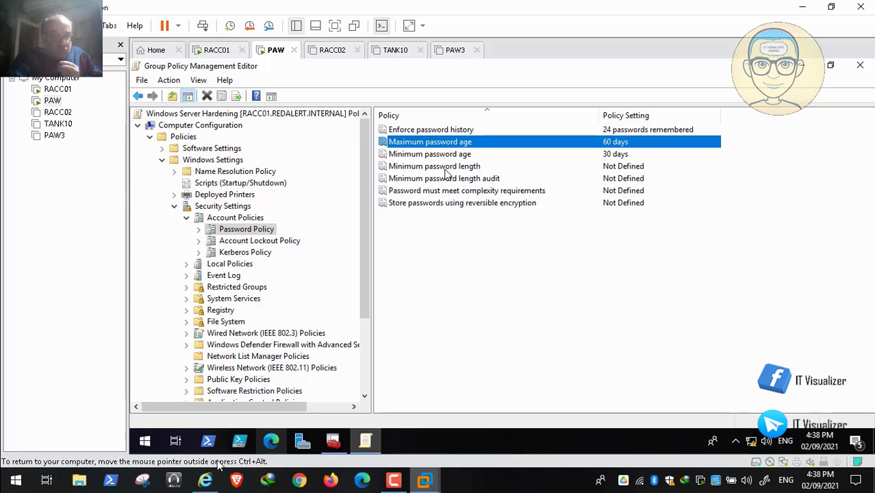
Consult rule WN19-AC-000060 in the STIG document in Internet Explorer, and set the Minimum password age policy to 1 day
key(space)
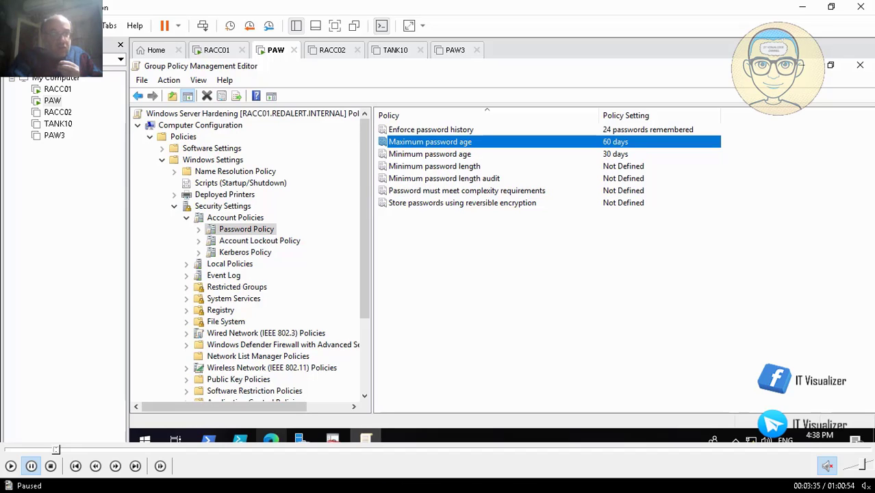
click(10, 465)
click(210, 481)
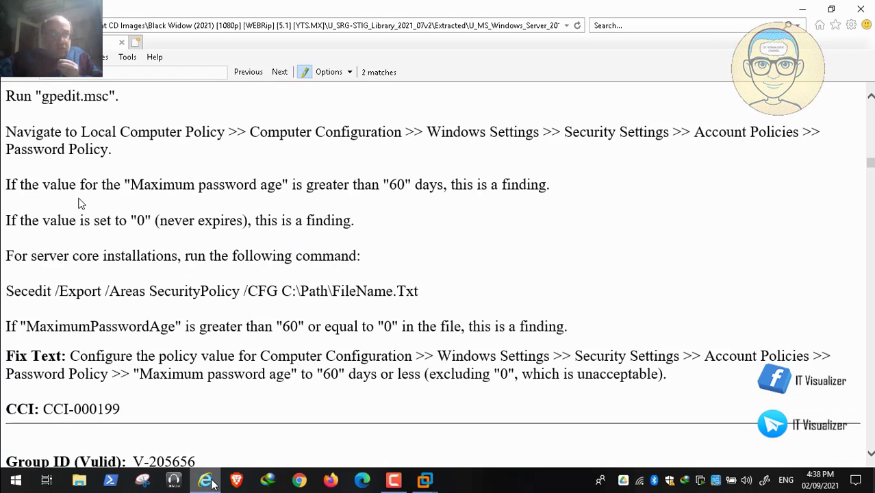
scroll(79, 204, down, 4)
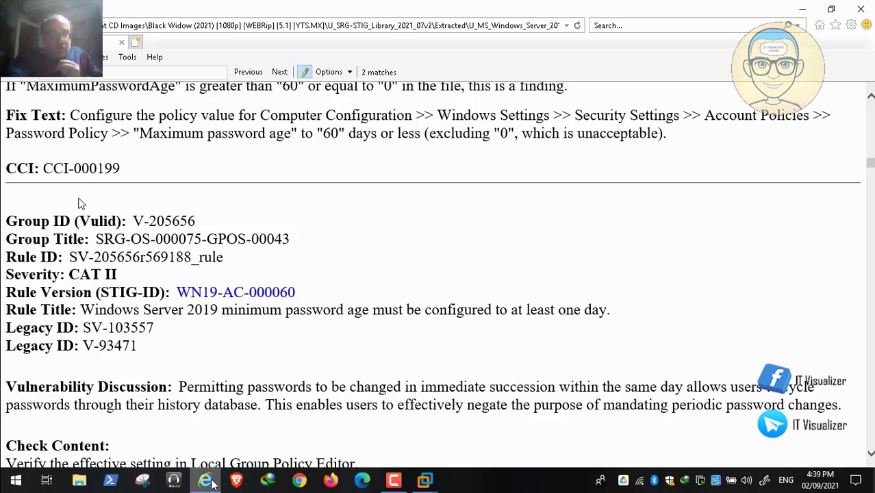
scroll(78, 203, down, 3)
scroll(45, 360, down, 1)
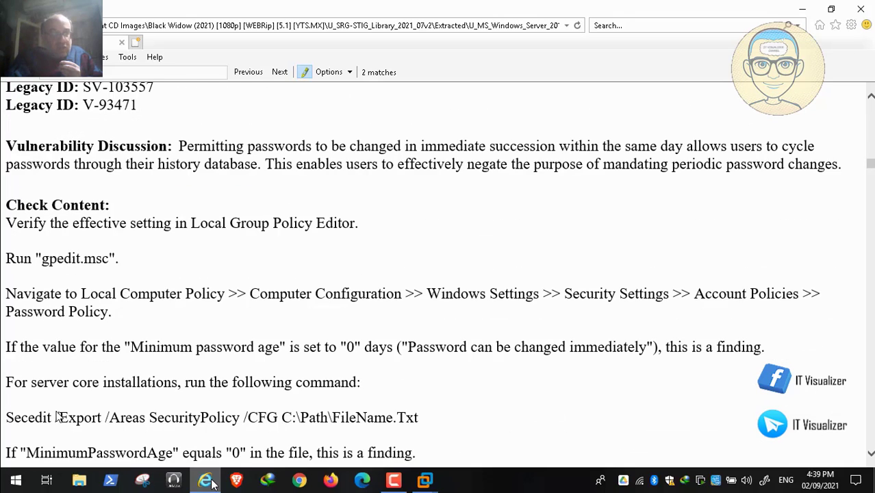
mouse_move(54, 452)
scroll(260, 231, down, 1)
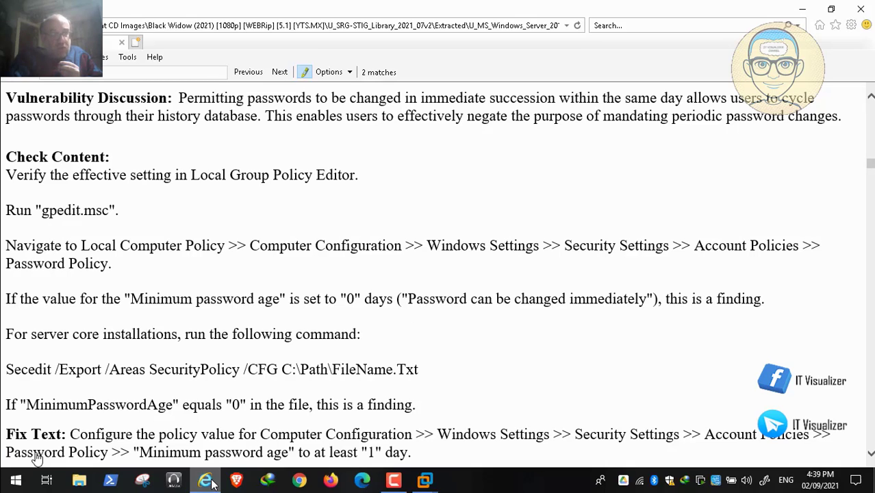
click(13, 467)
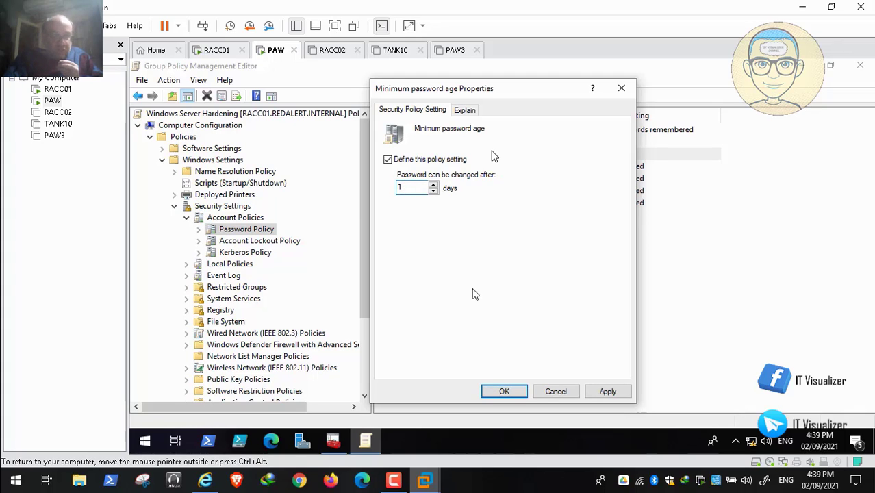
click(504, 390)
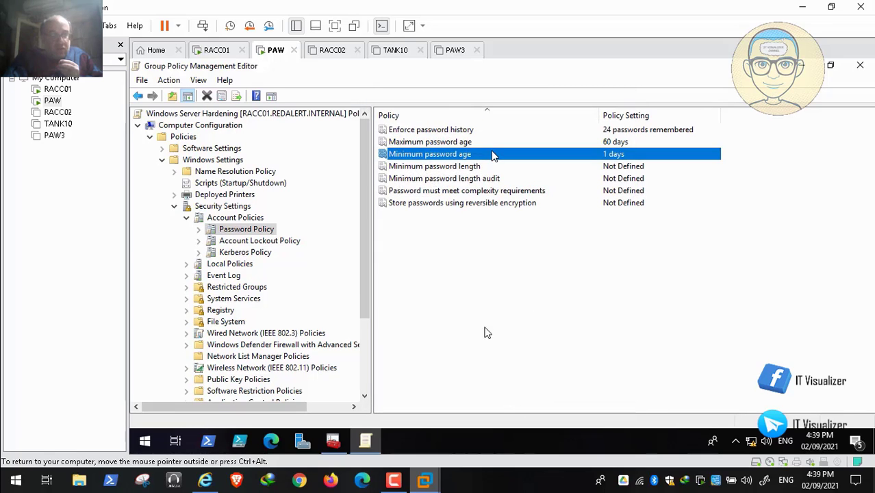
Consult STIG rule WN19-AC-000070 in Internet Explorer, and define the Minimum password length policy as 14 characters
click(205, 480)
scroll(492, 156, down, 5)
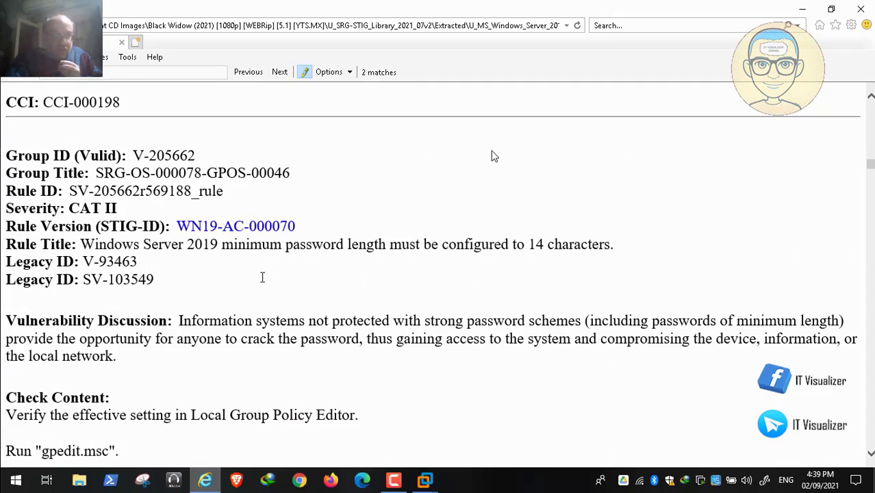
scroll(491, 157, down, 5)
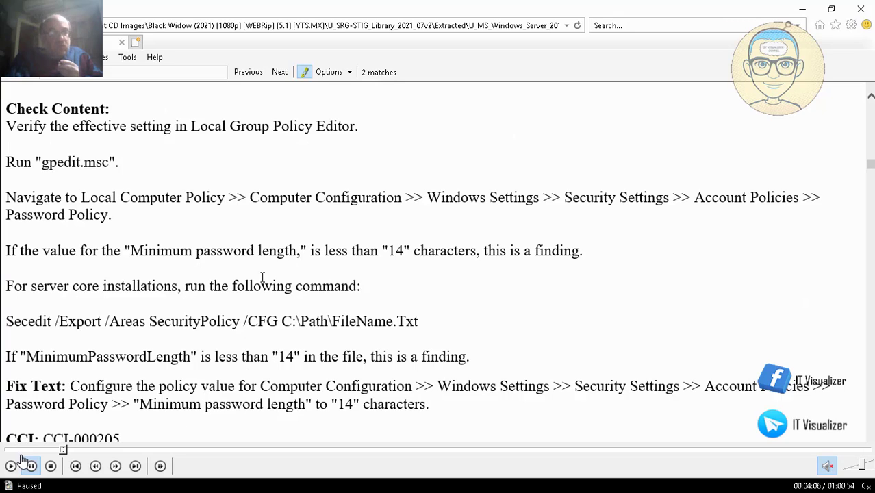
click(18, 468)
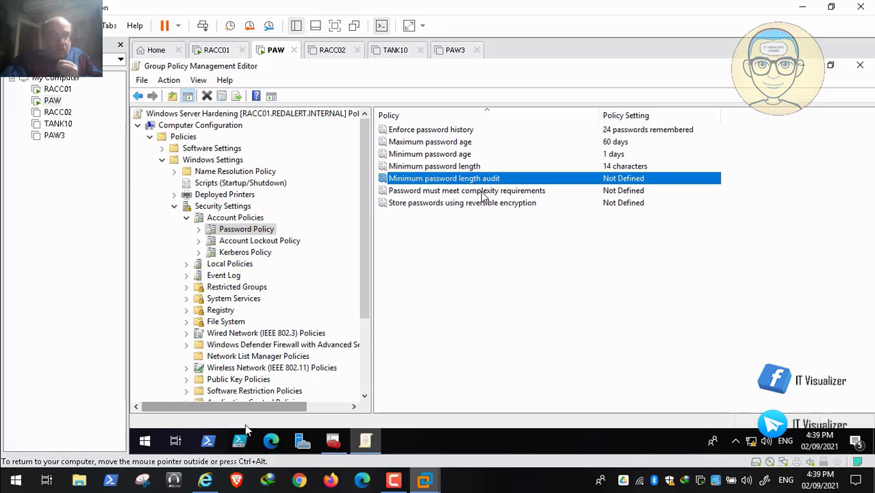
Return to the STIG document in Internet Explorer and review rule WN19-AC-000080 on the built-in password complexity policy
click(205, 480)
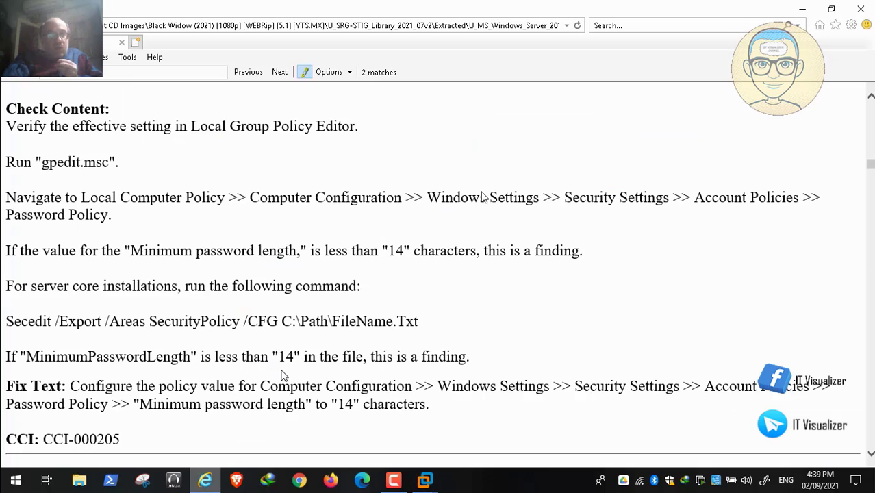
scroll(280, 375, down, 4)
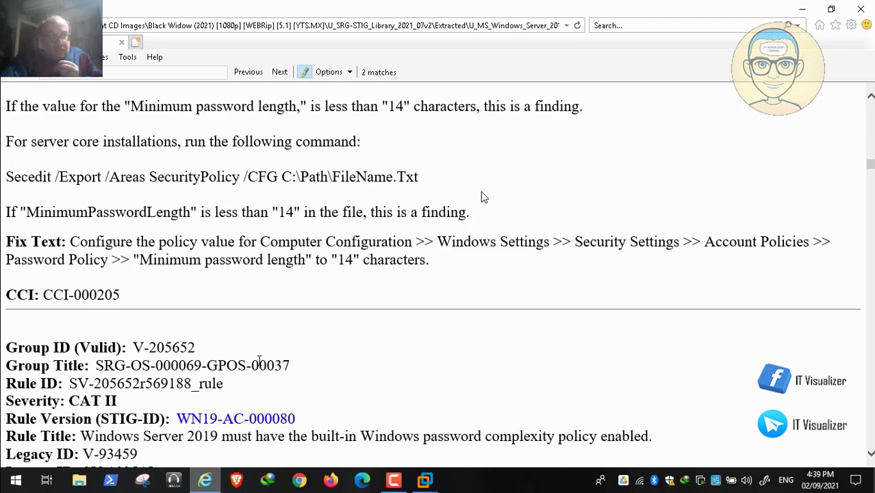
scroll(259, 360, down, 3)
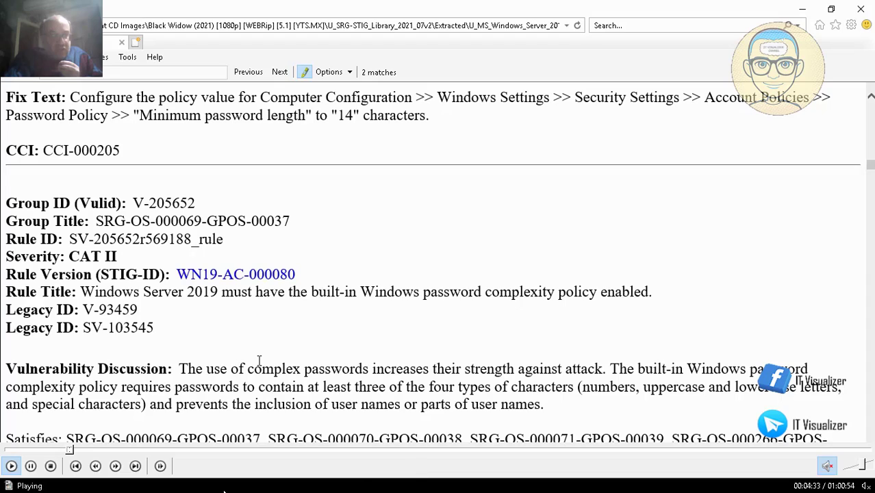
mouse_move(21, 471)
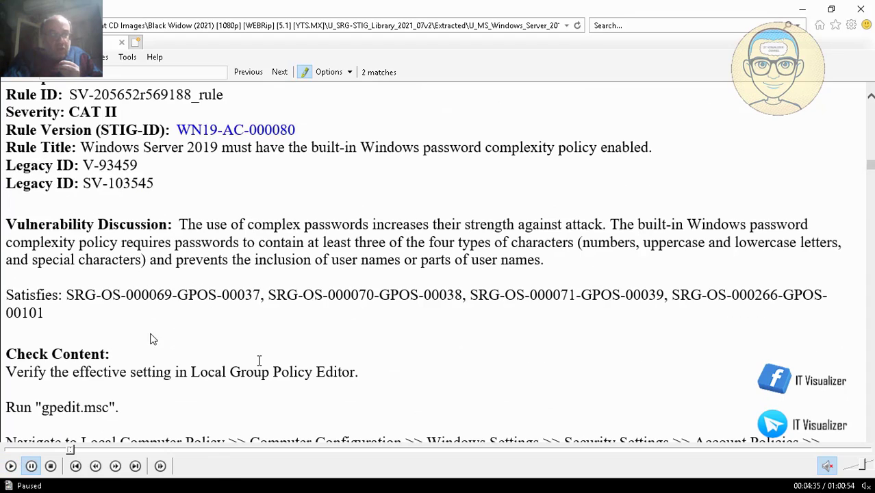
Switch to Brave, search Google for "windows password complexity", and open Microsoft's article "Password must meet complexity requirements"
double_click(295, 290)
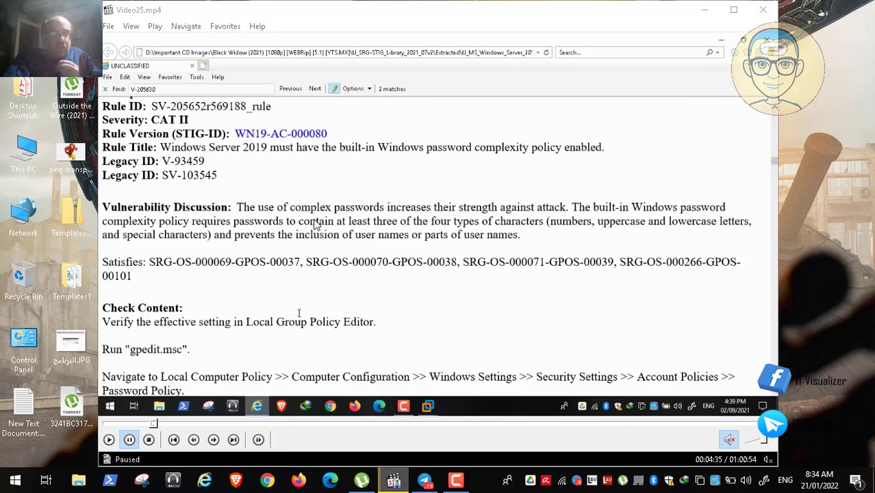
key(super+6)
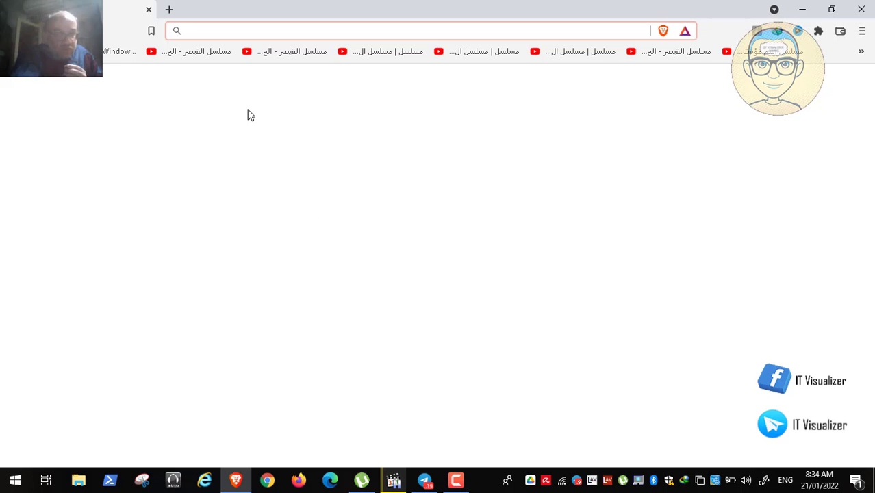
text(win)
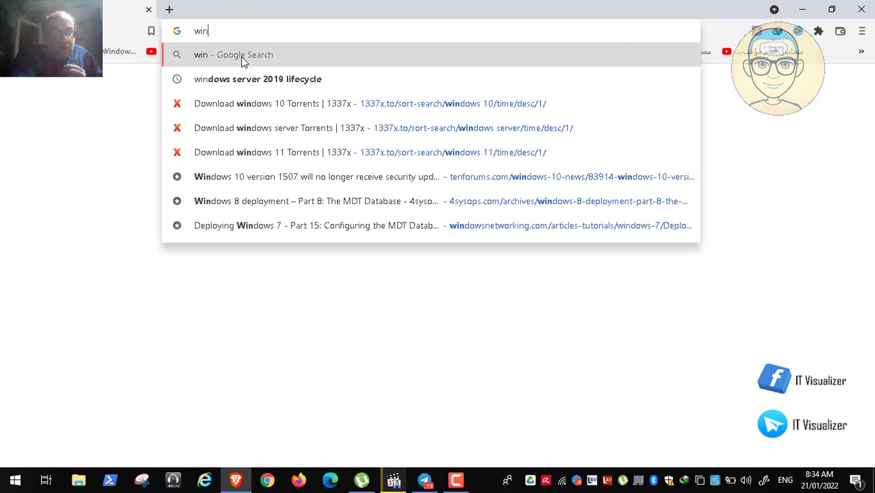
text(dows )
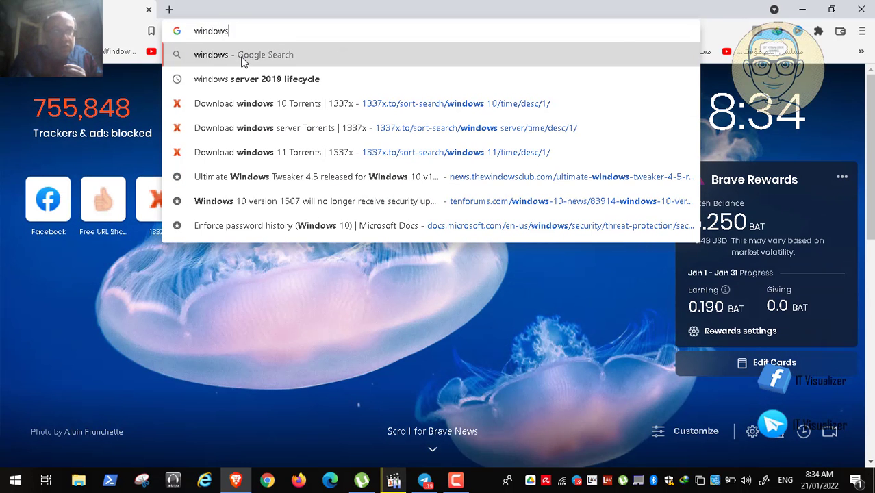
text(p)
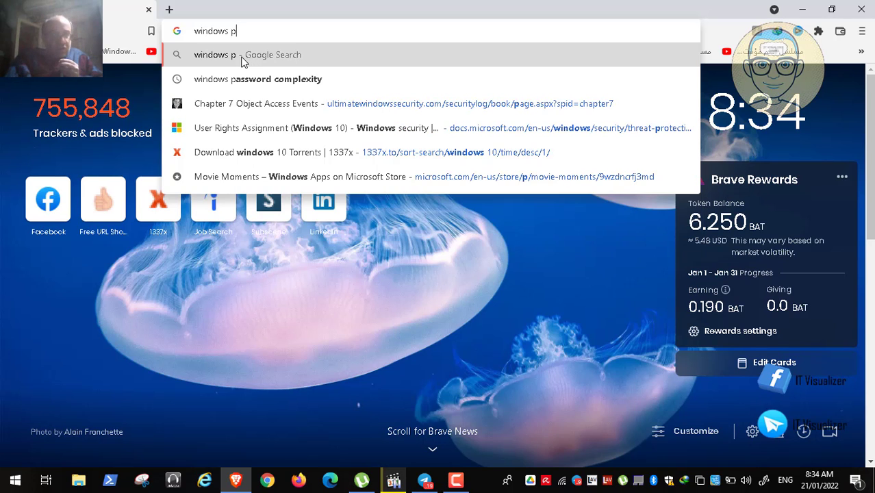
key(Down)
key(Return)
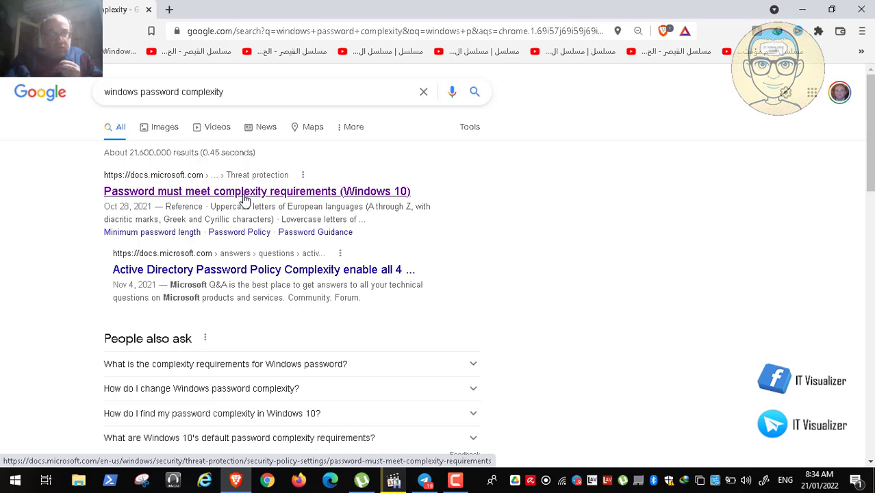
click(245, 193)
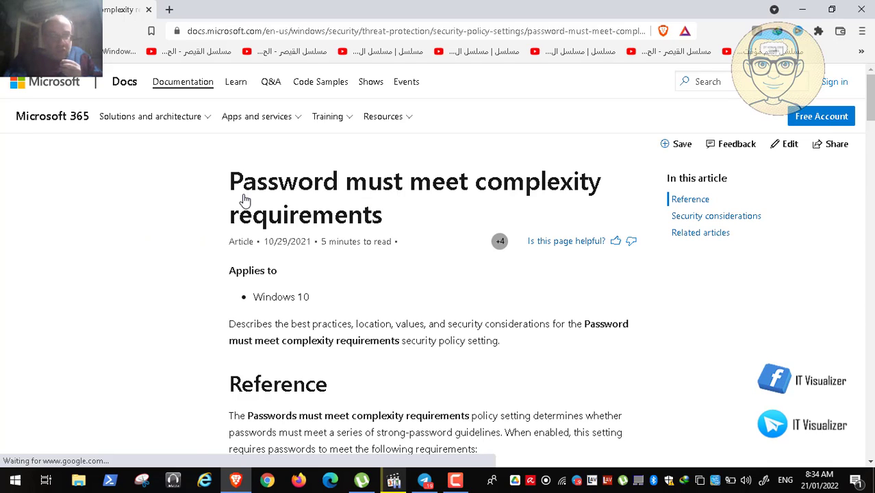
Read the article's Reference section on the account name restrictions and the required character categories
scroll(245, 199, down, 2)
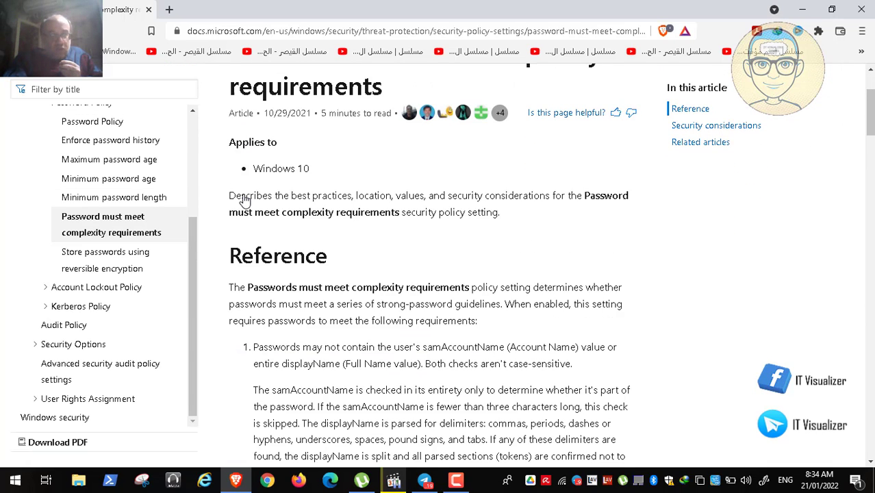
scroll(245, 198, down, 2)
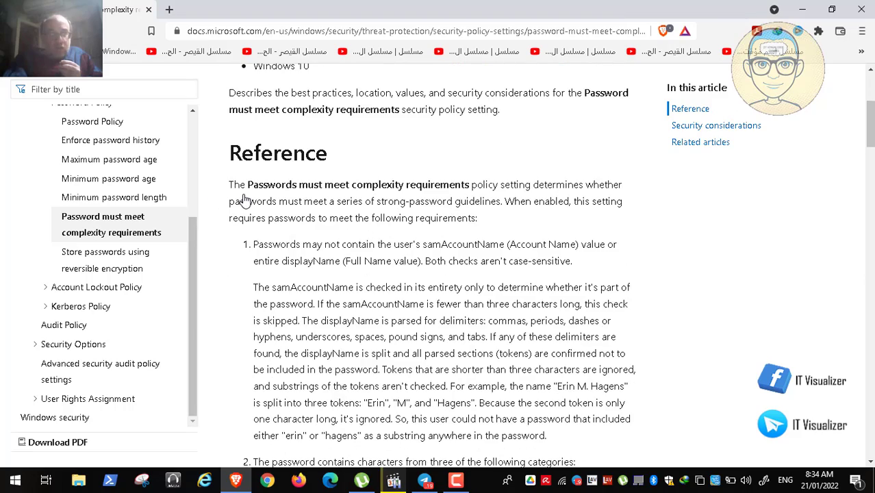
scroll(245, 198, down, 3)
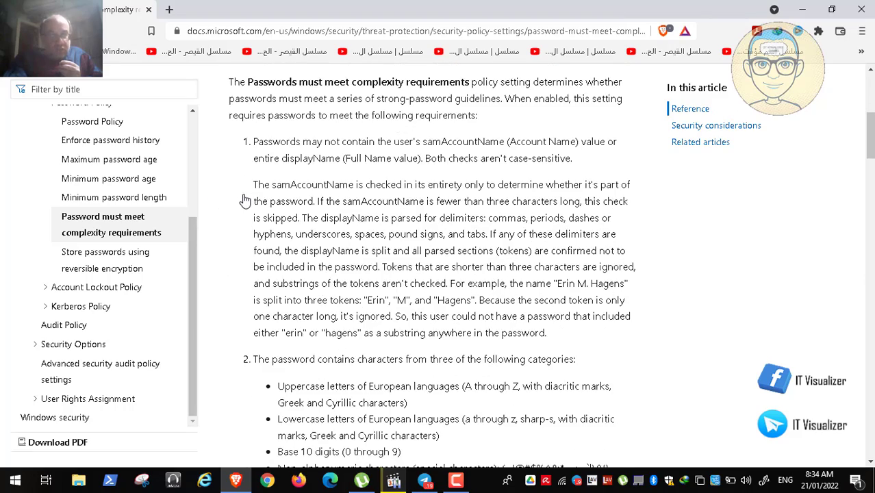
scroll(245, 200, down, 1)
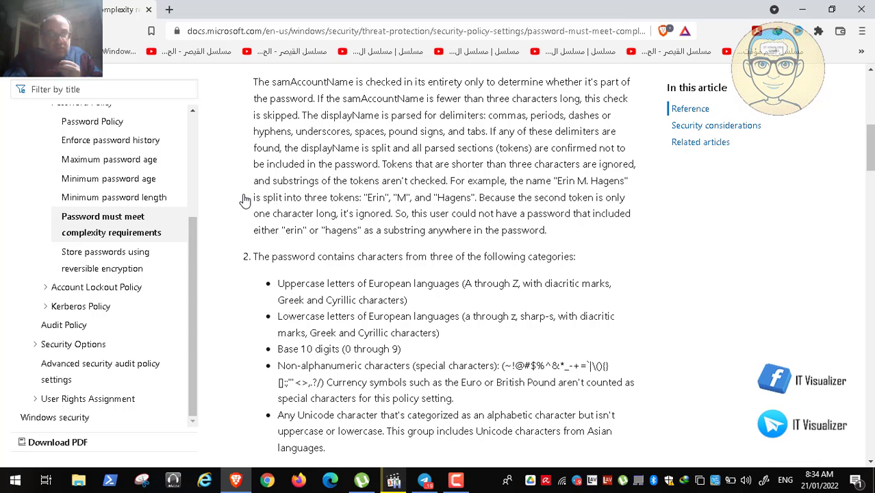
scroll(246, 199, up, 2)
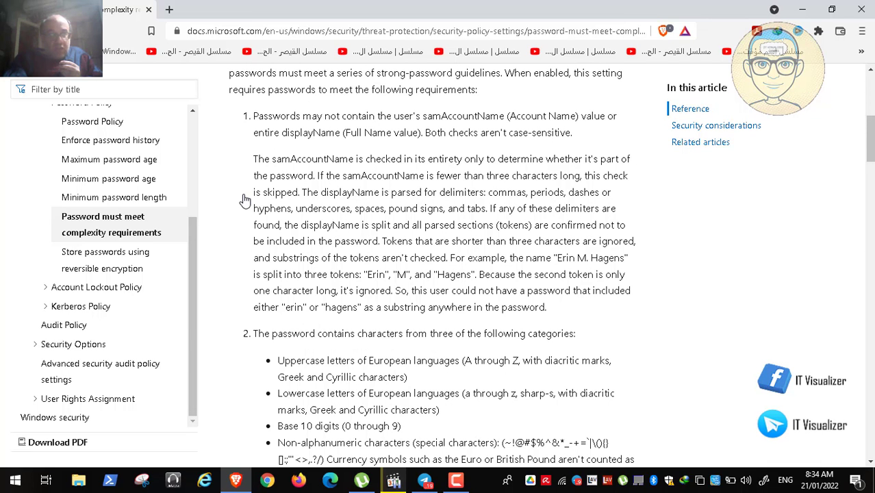
scroll(245, 144, up, 2)
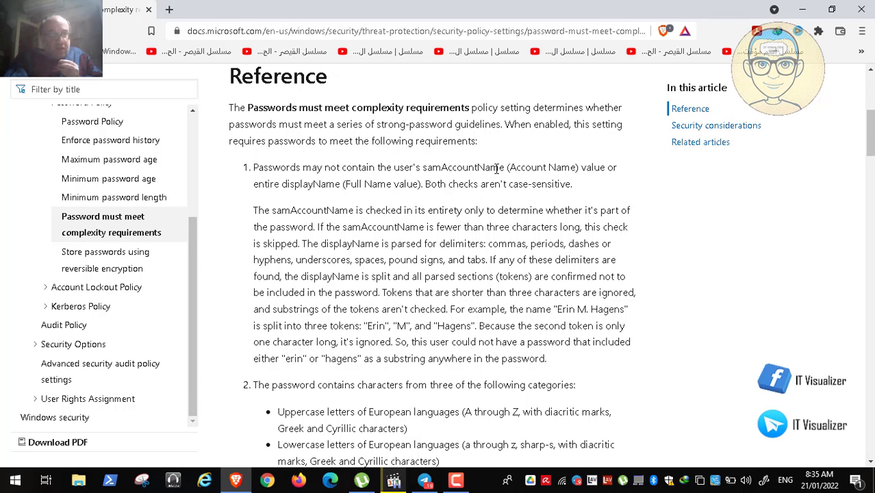
scroll(497, 168, down, 3)
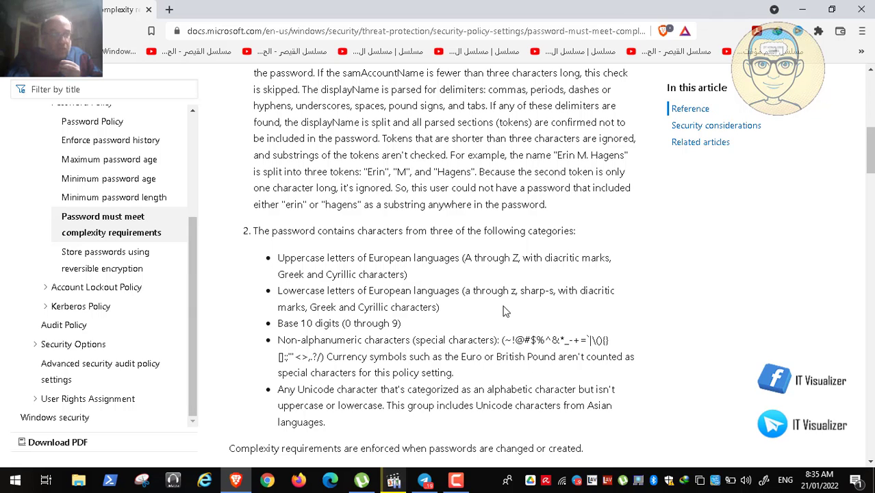
Close the Microsoft article in Brave, resume Video25.mp4 in full screen, and review STIG rule WN19-AC-000090 on reversible password encryption
scroll(407, 185, up, 2)
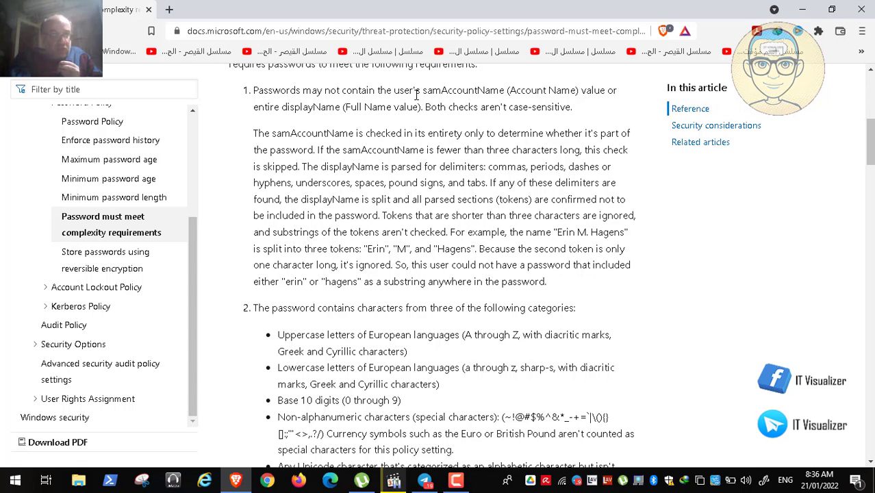
click(149, 9)
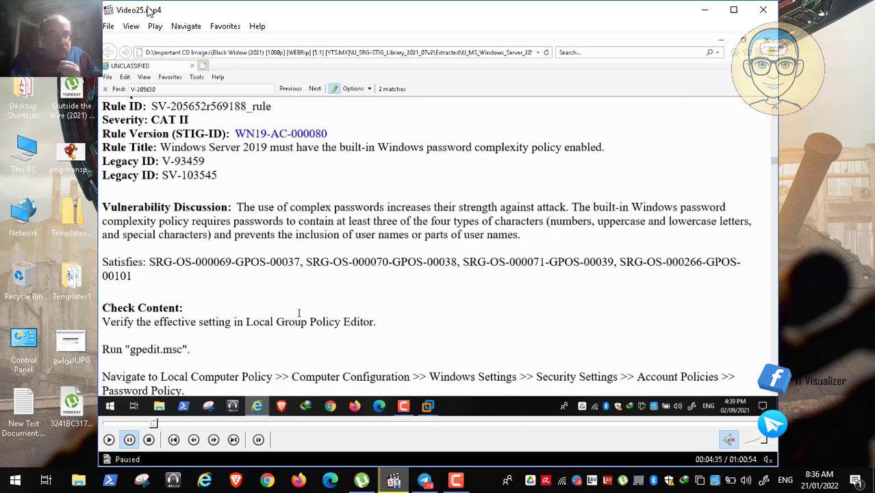
double_click(209, 212)
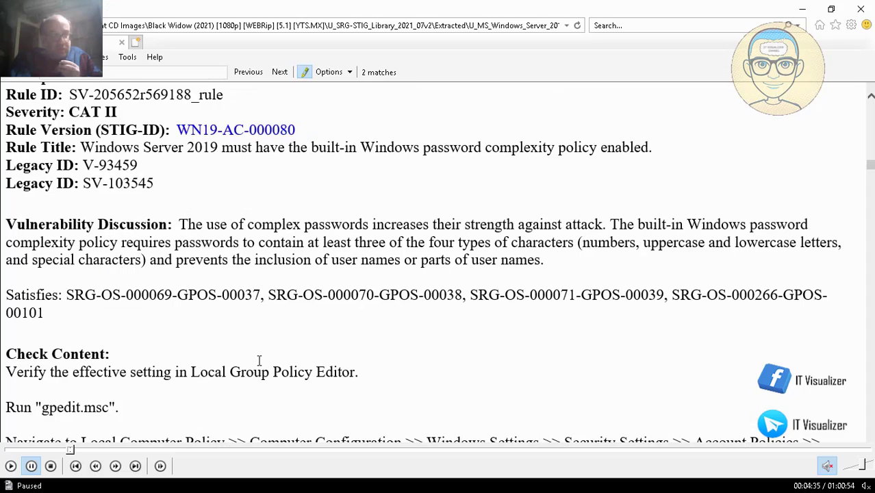
click(10, 466)
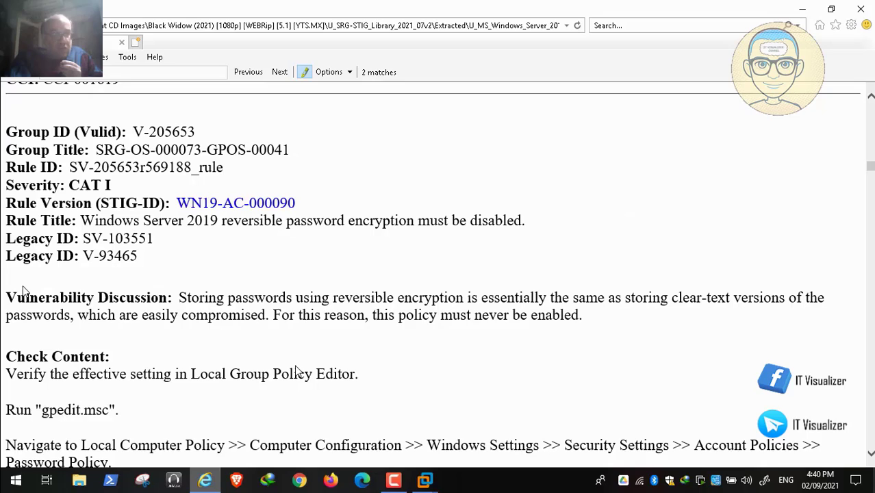
mouse_move(13, 487)
mouse_move(11, 467)
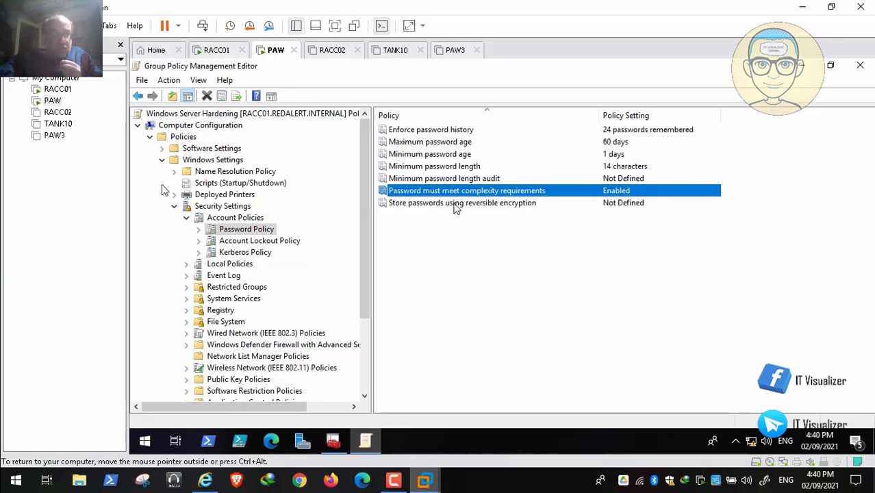
Define the Store passwords using reversible encryption policy as Disabled
double_click(458, 204)
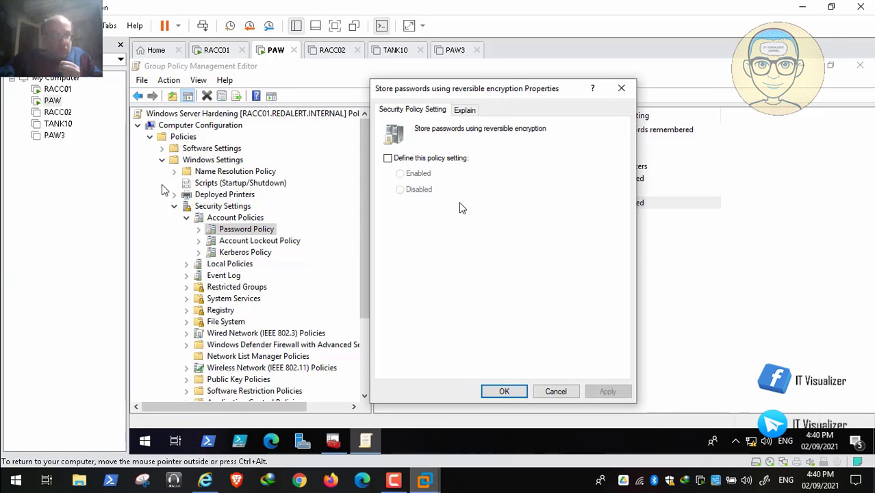
click(388, 158)
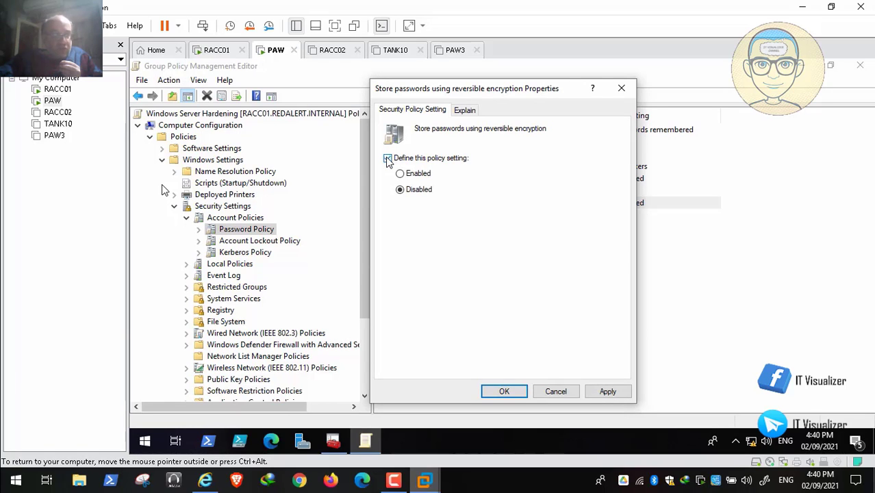
click(606, 392)
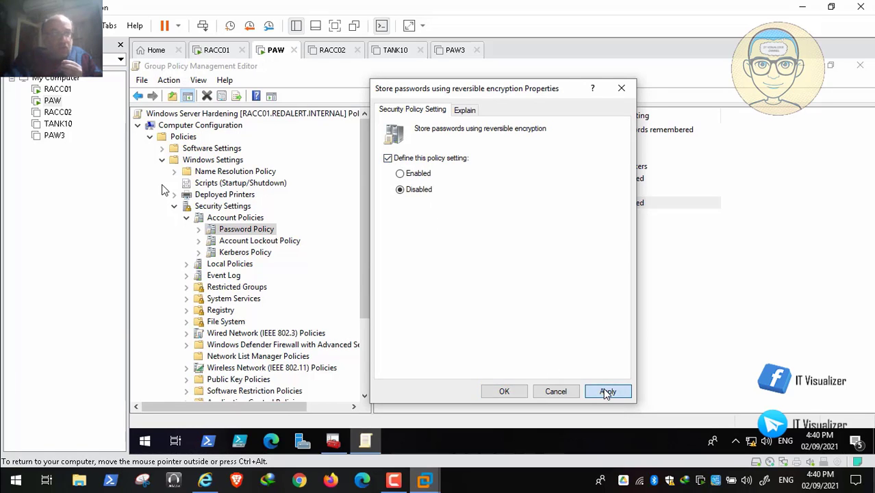
click(504, 392)
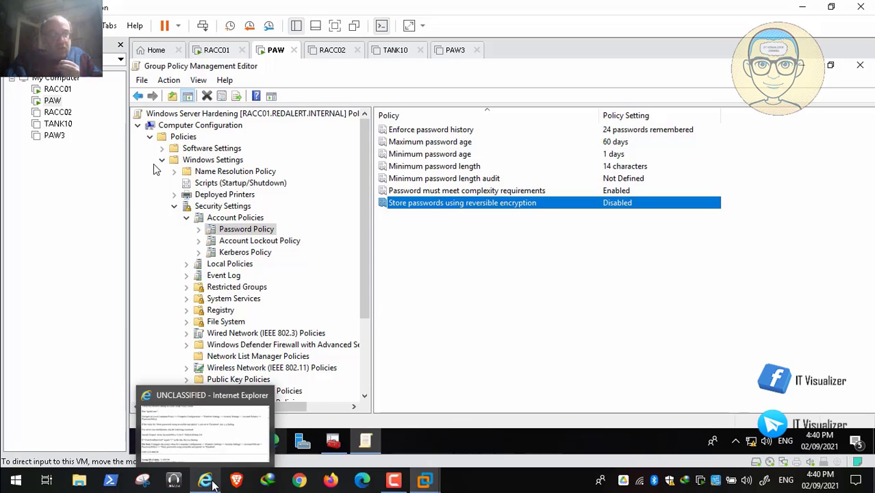
Switch to the STIG document in Internet Explorer and review rule WN19-AU-000010 on backing up audit records to a different system
click(206, 482)
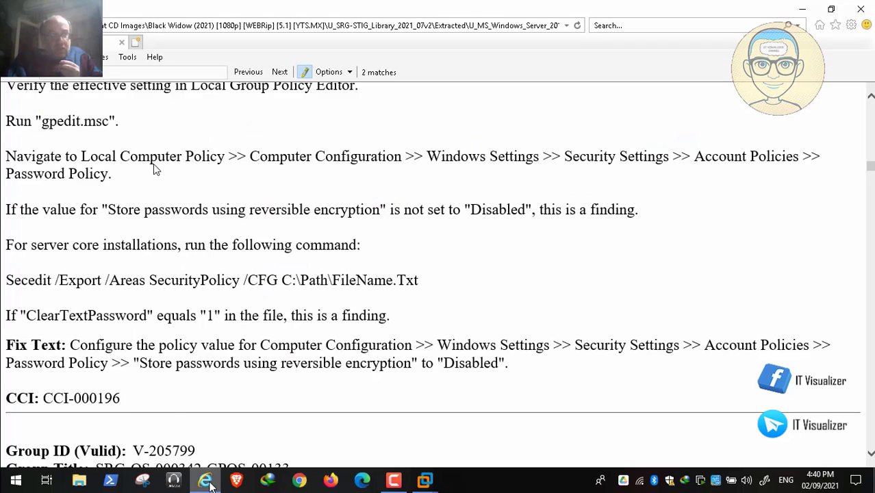
scroll(155, 169, down, 5)
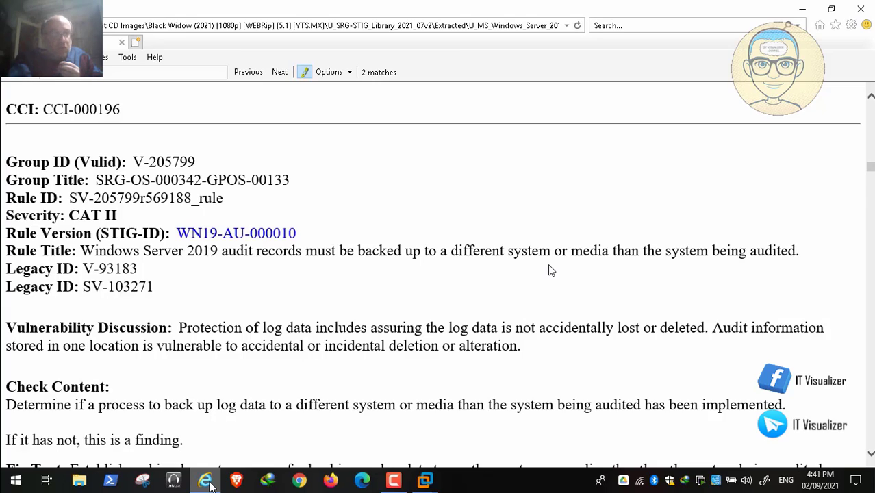
mouse_move(174, 471)
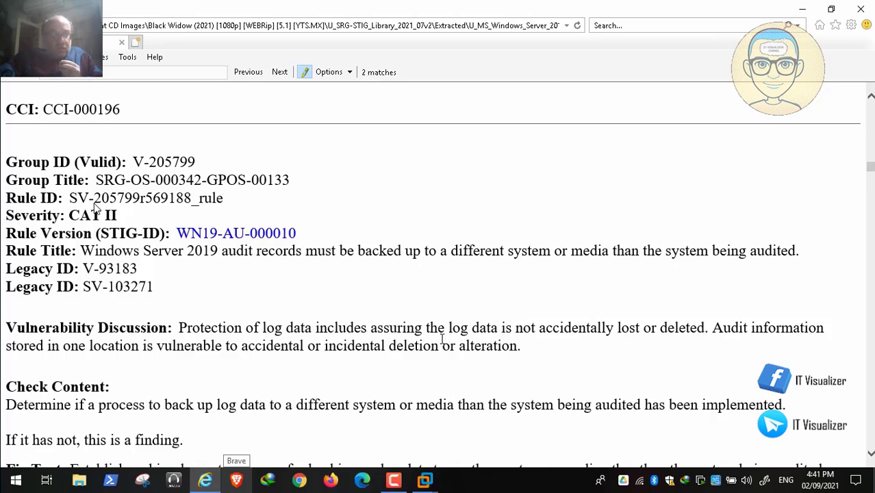
scroll(442, 340, down, 3)
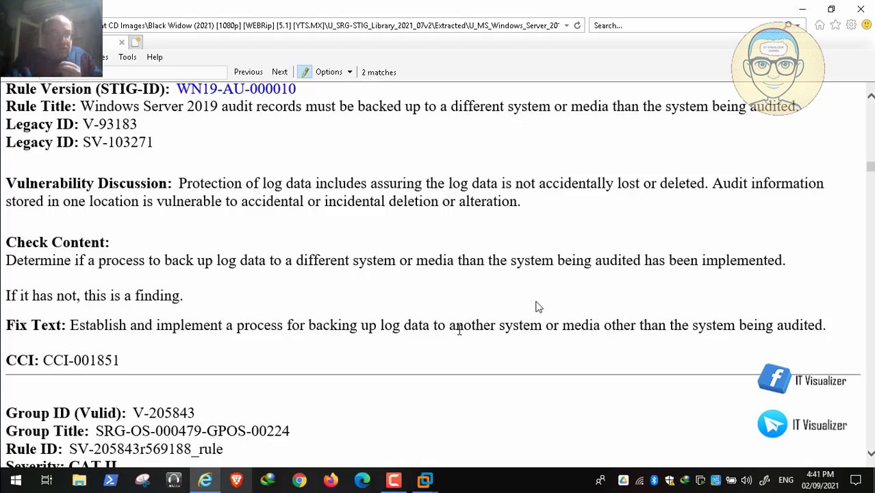
click(32, 466)
click(11, 467)
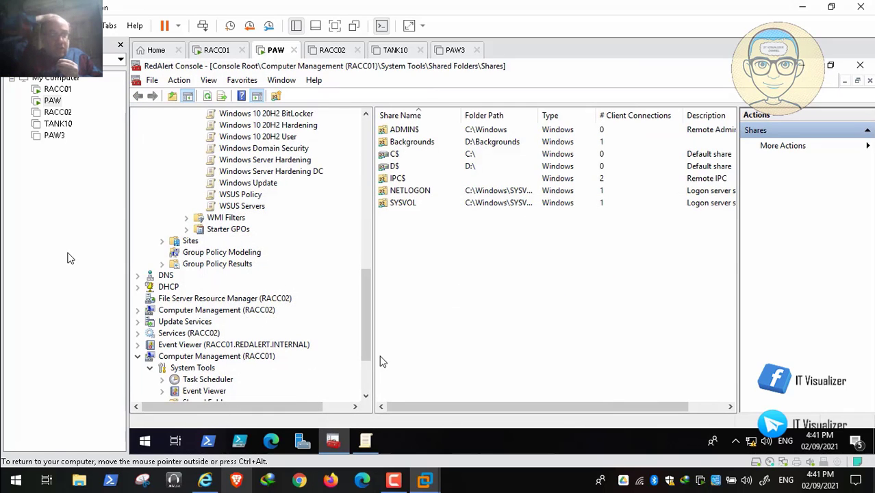
Return to the STIG document and review rule WN19-AU-000020 on off-loading audit records in real time and weekly
click(213, 480)
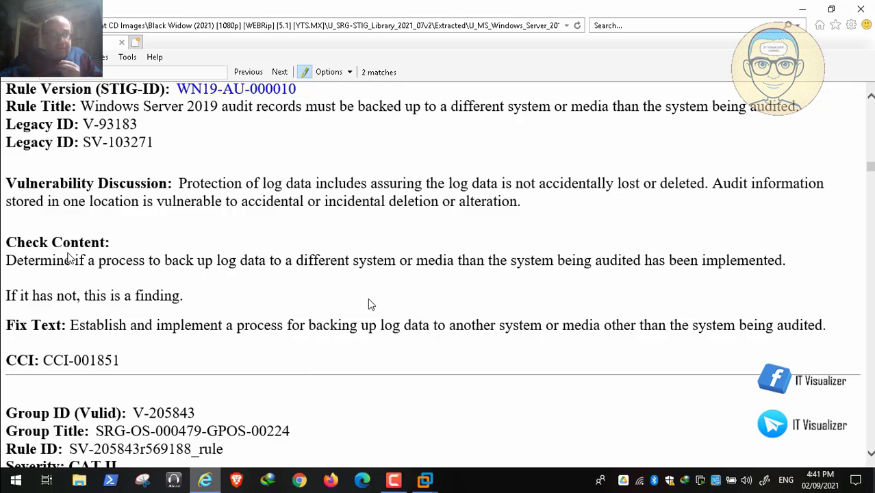
scroll(286, 327, down, 3)
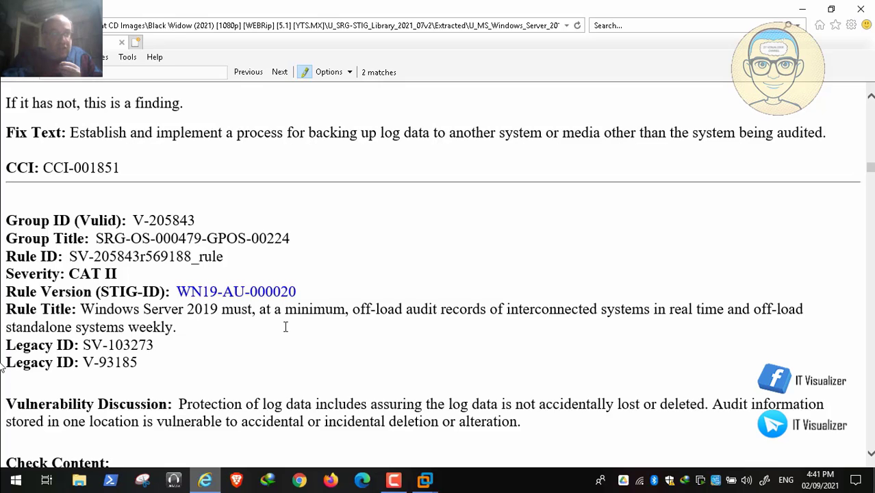
mouse_move(34, 486)
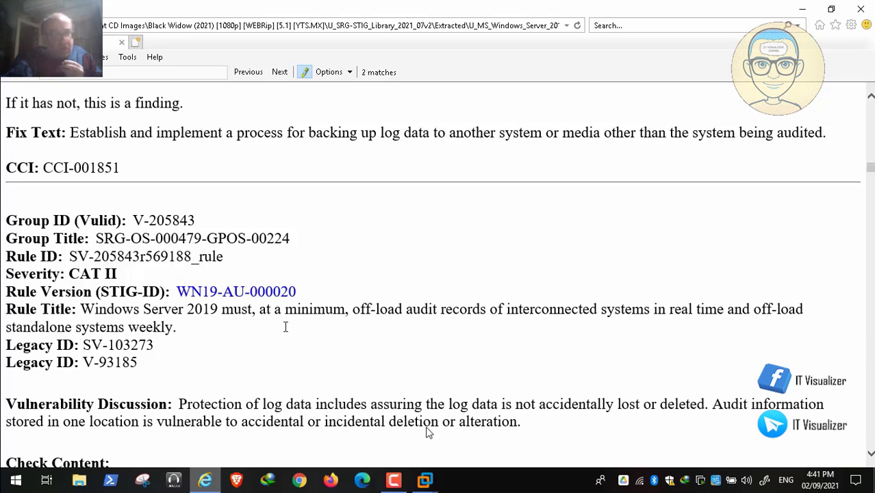
mouse_move(63, 467)
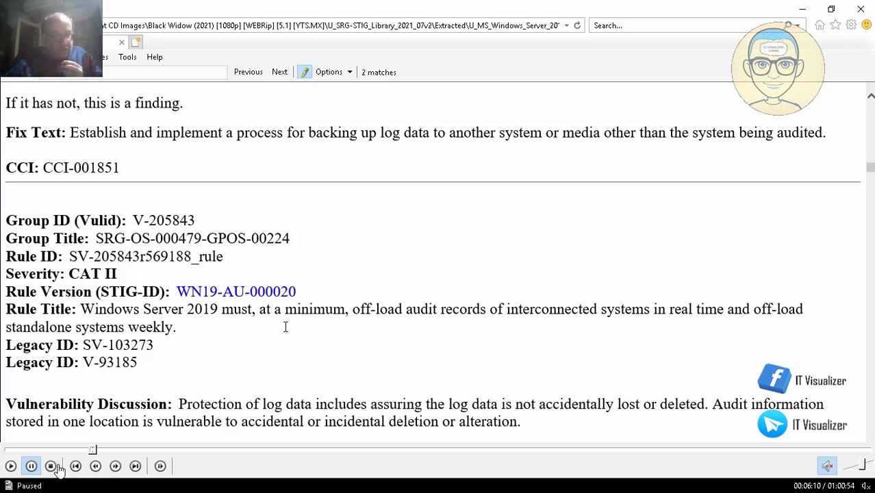
click(12, 466)
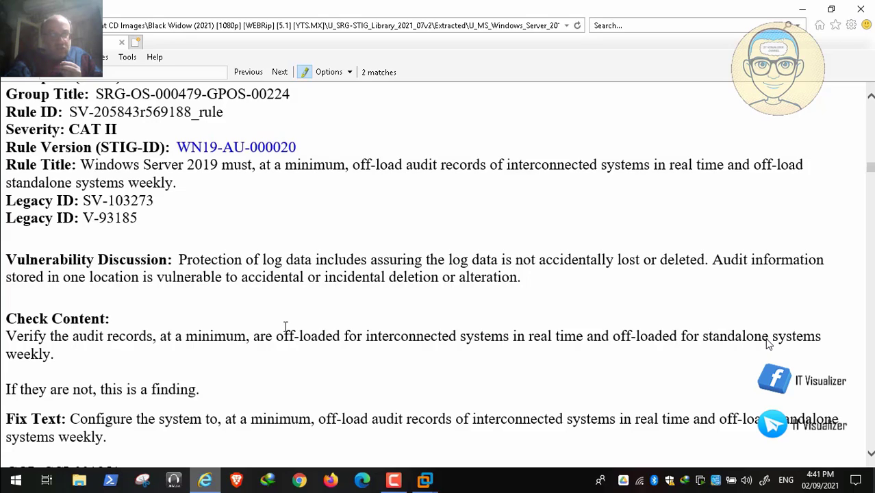
Leave the full-screen video, switch to Brave, and look up the meaning of "off-loaded" on Google
double_click(283, 322)
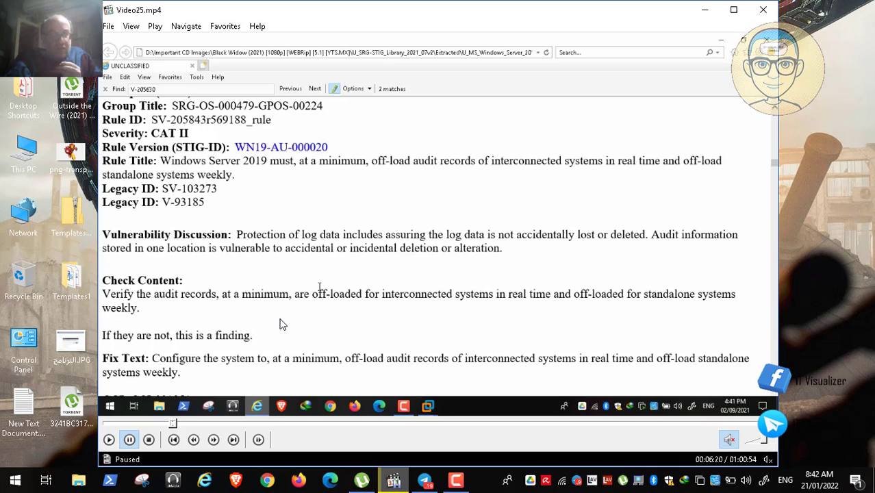
click(237, 481)
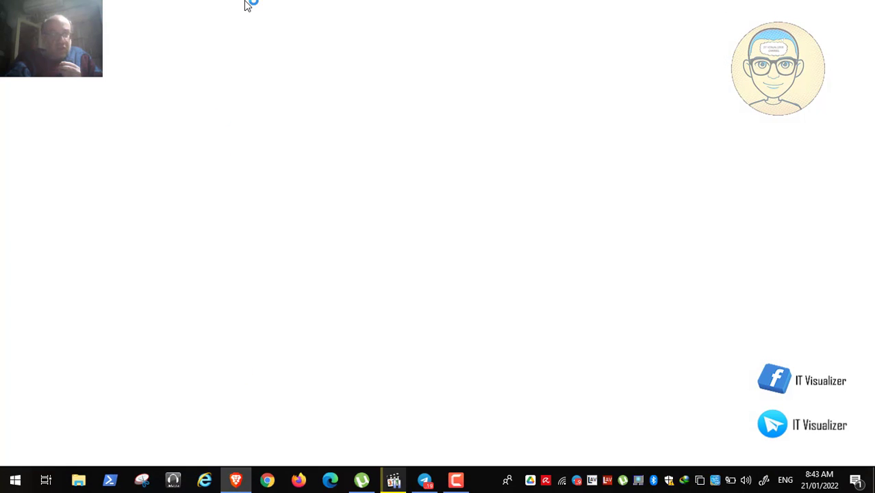
text(o)
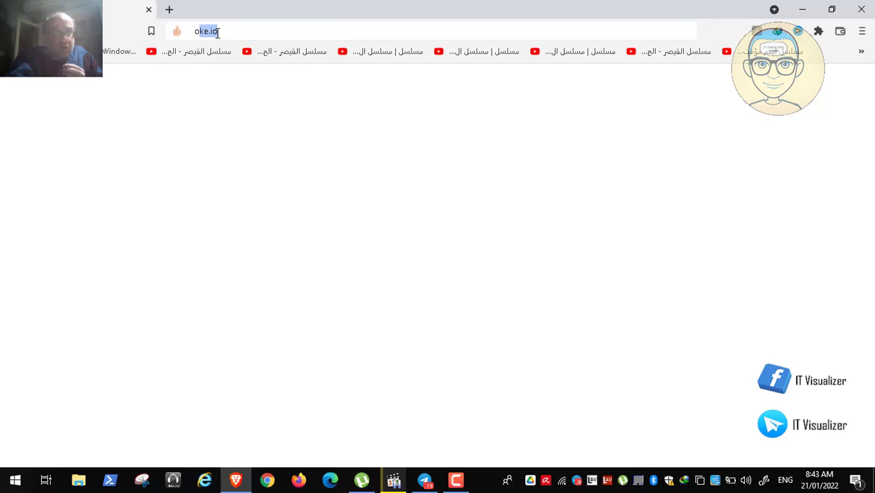
text(ff-loaded)
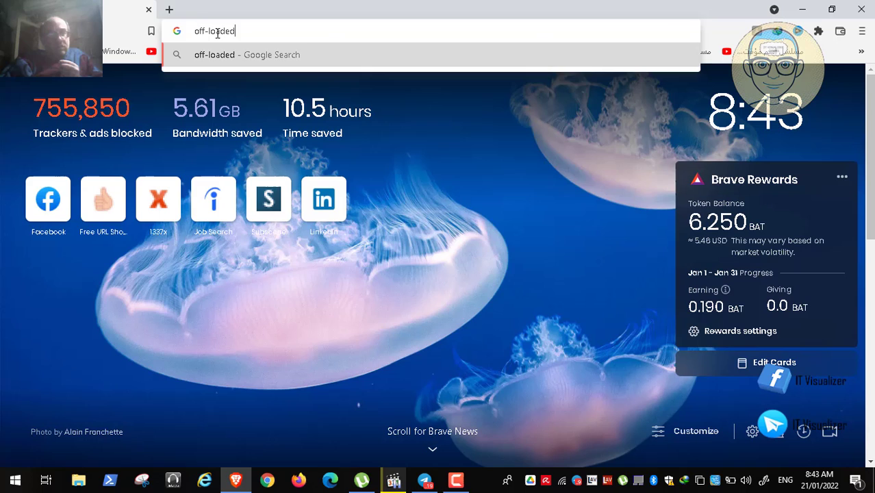
key(Return)
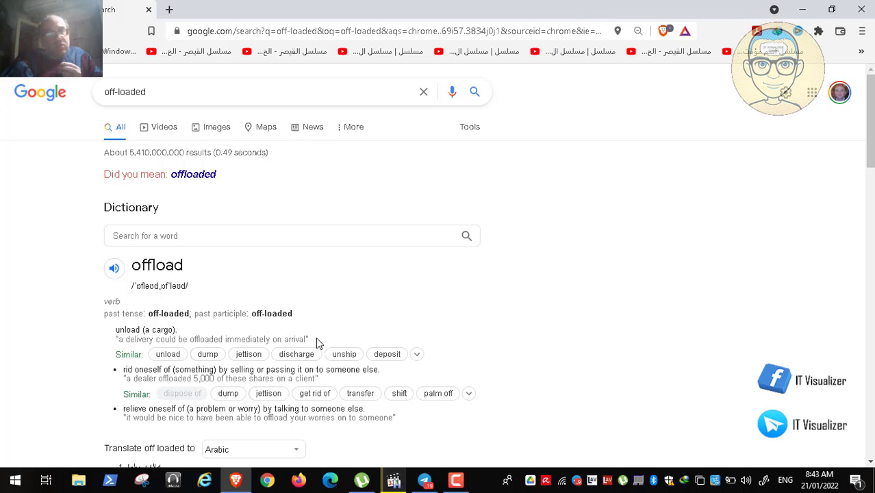
click(799, 9)
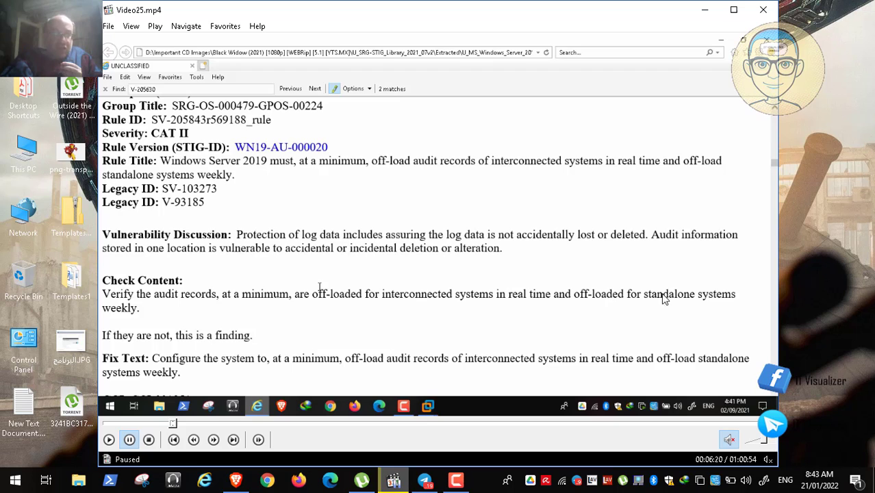
Resume Video25.mp4 in full screen and review STIG rule WN19-AU-000030 on the Application event log's location and required permissions
double_click(312, 285)
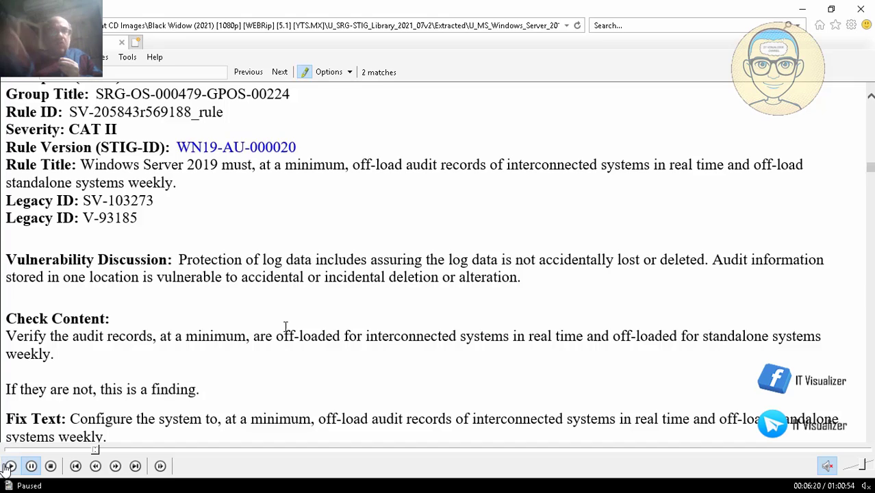
click(10, 467)
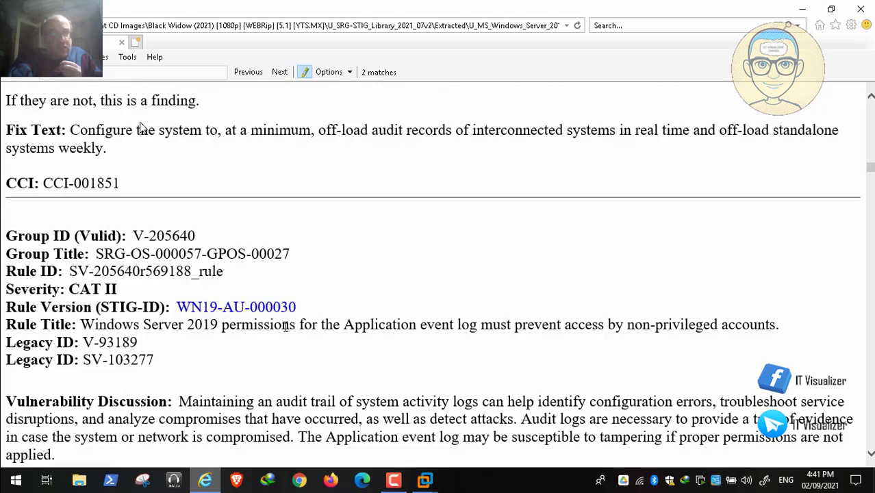
mouse_move(34, 467)
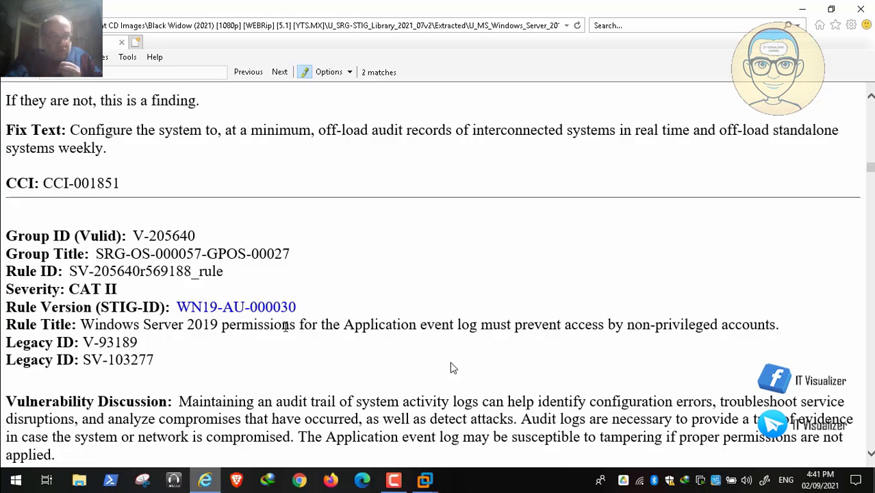
mouse_move(450, 491)
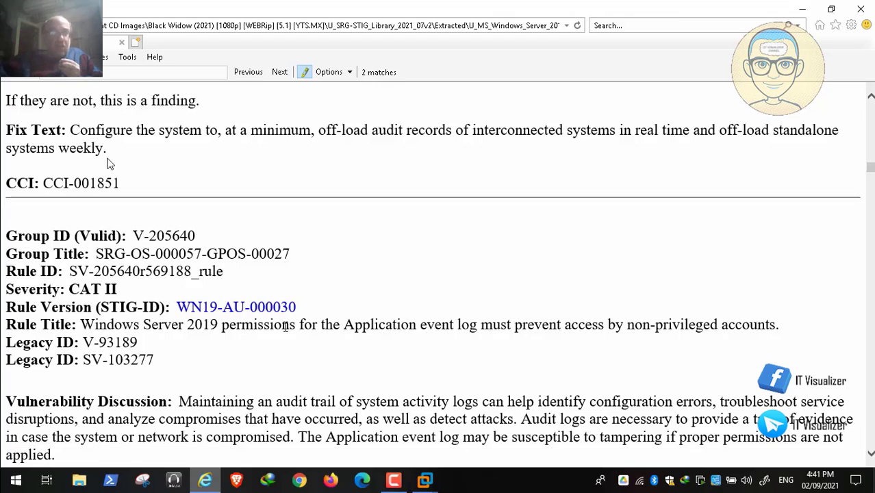
scroll(285, 327, down, 3)
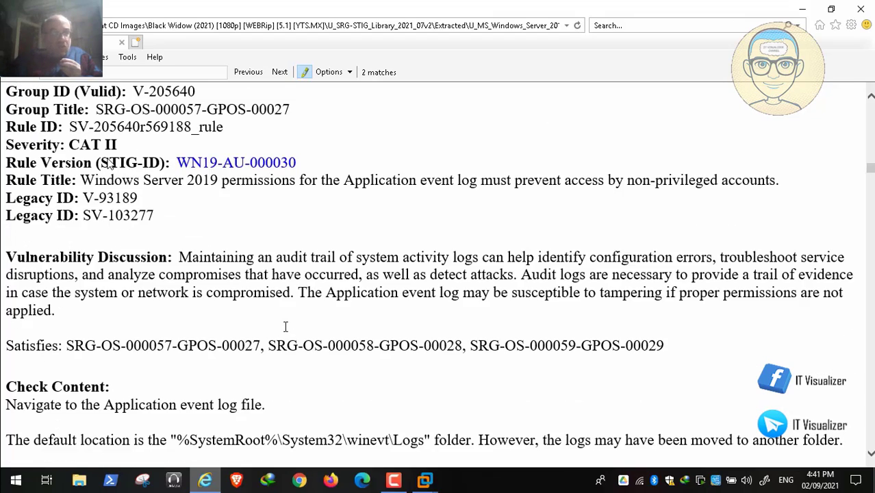
scroll(286, 327, down, 1)
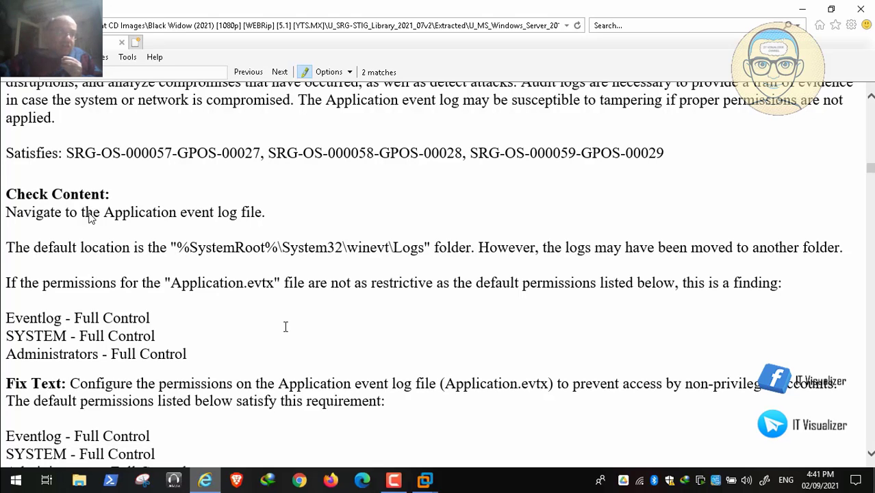
scroll(89, 216, down, 3)
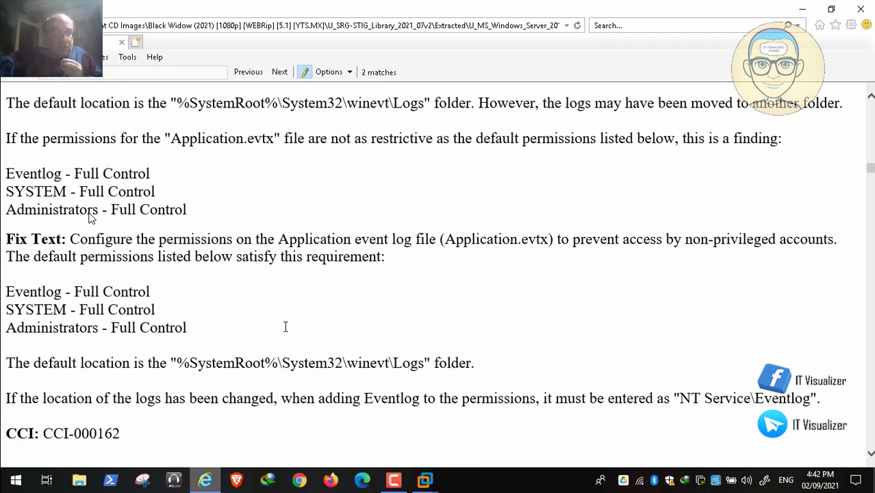
scroll(285, 327, down, 3)
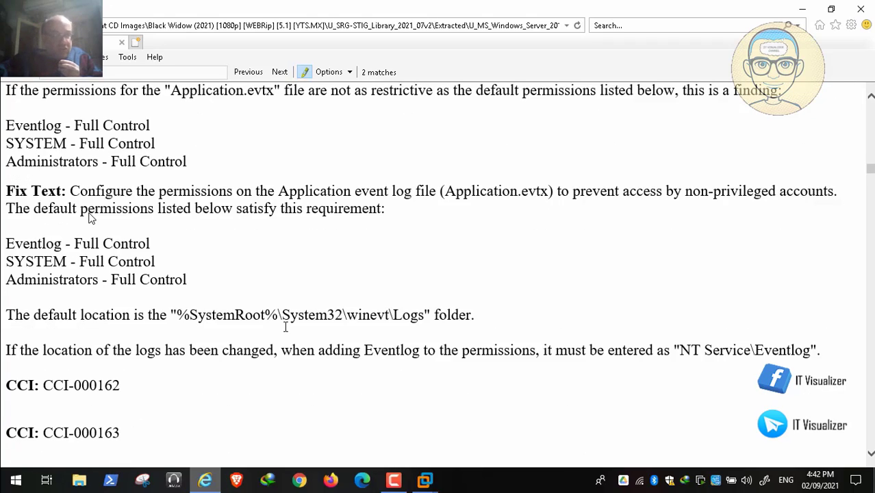
scroll(285, 326, up, 3)
scroll(286, 327, up, 2)
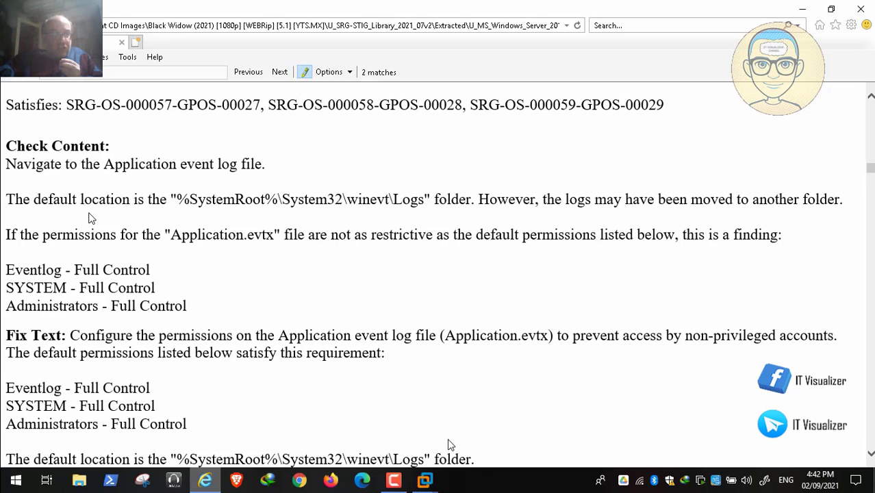
mouse_move(424, 480)
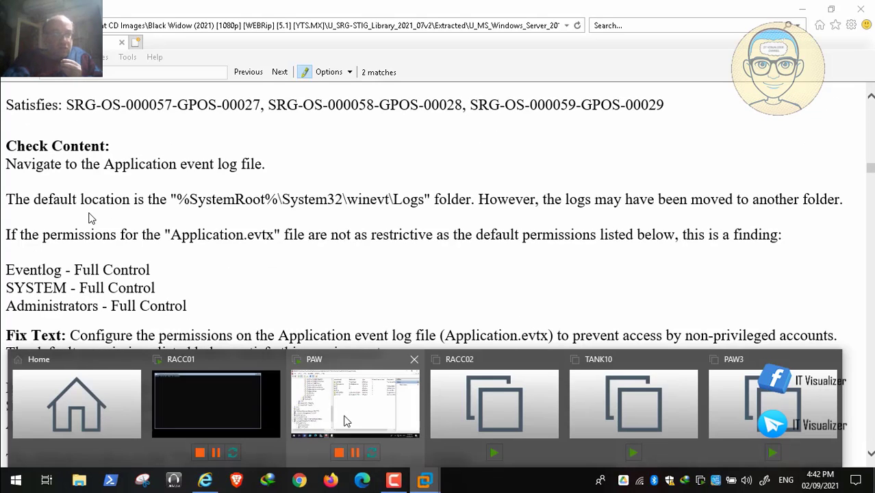
Switch to the PAW virtual machine and view the properties of the Application log in the RACC01 Event Viewer's Windows Logs
click(345, 420)
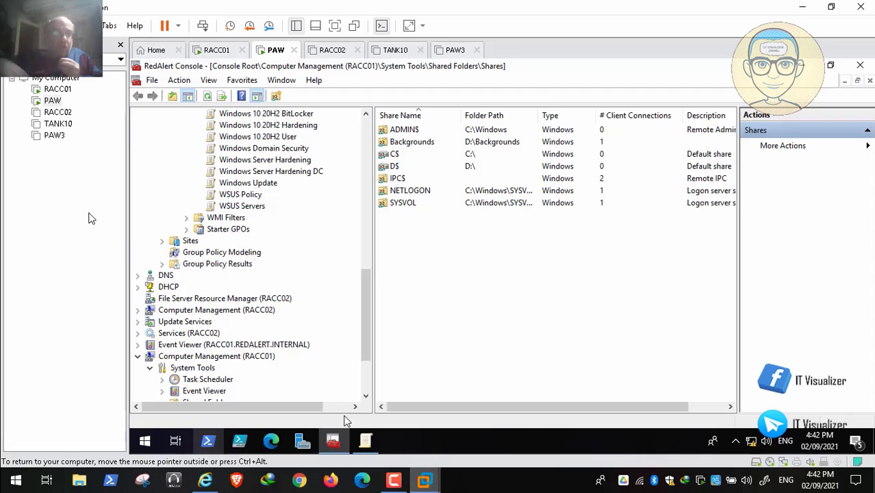
click(138, 356)
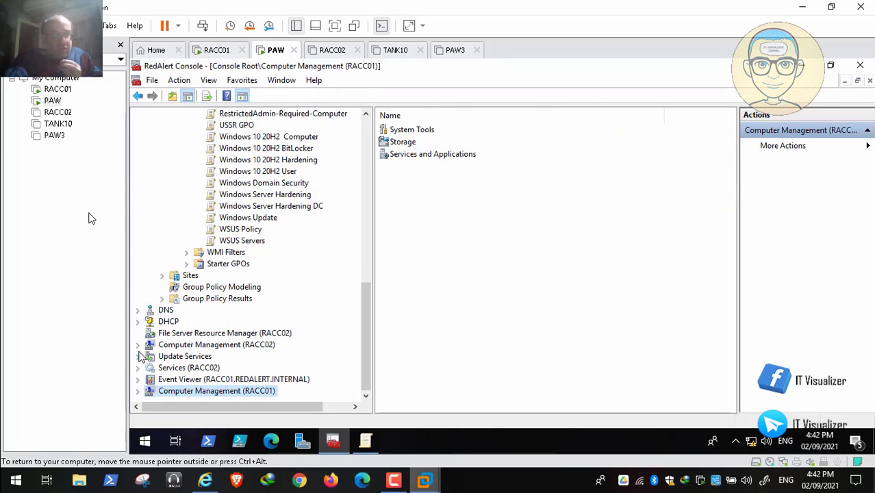
click(138, 379)
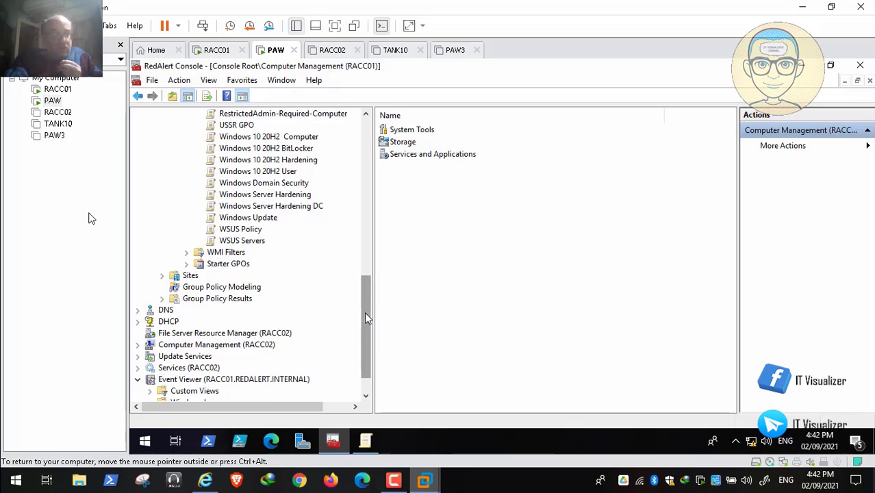
scroll(366, 318, down, 1)
click(150, 367)
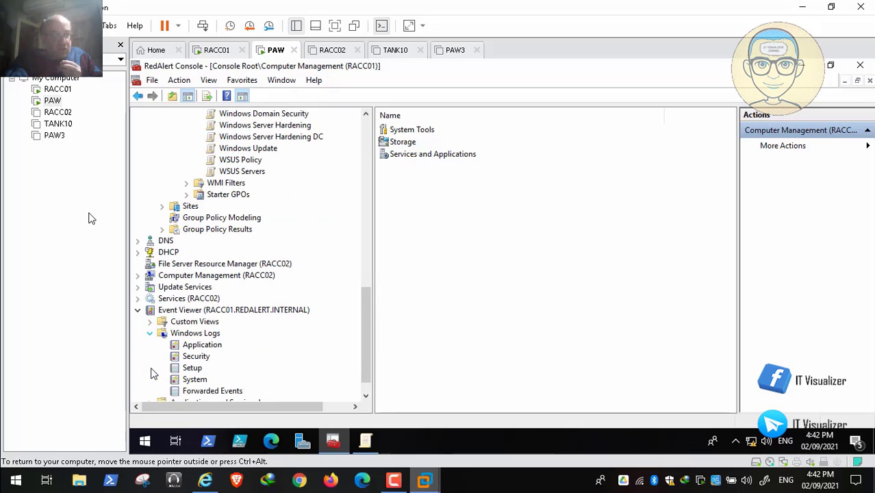
right_click(206, 351)
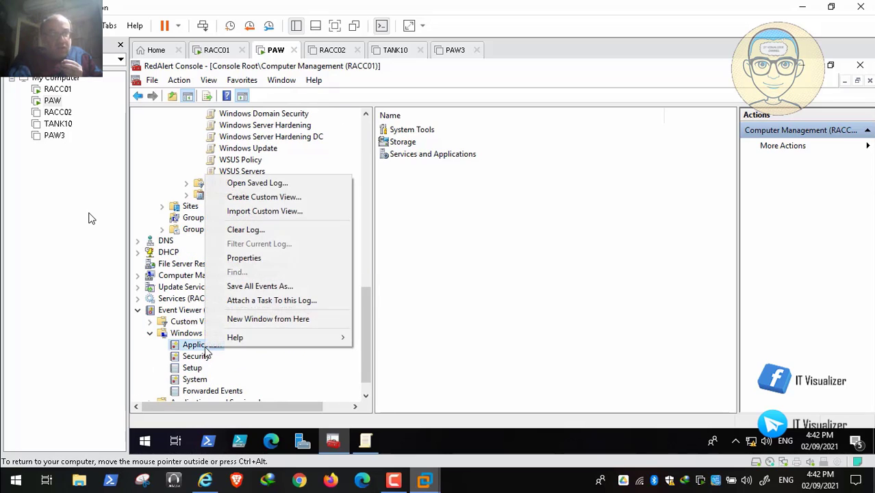
click(314, 260)
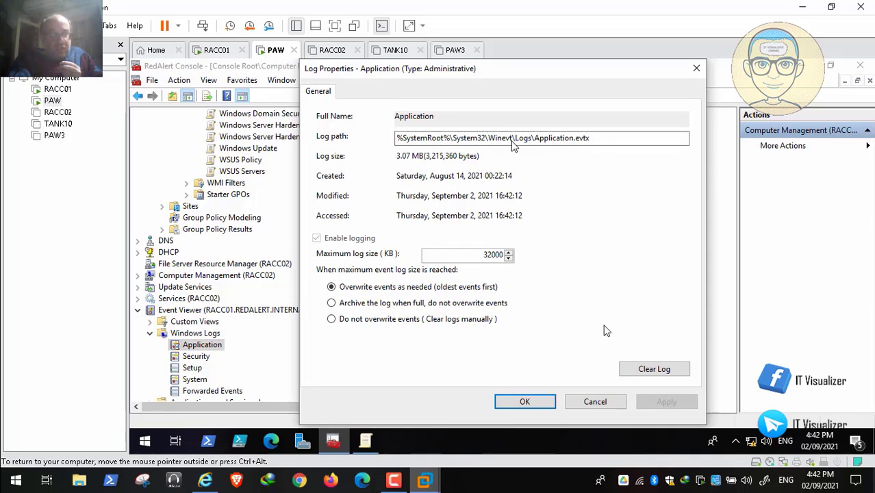
Pause the full-screen video, rewind it to 07:00, and resume playback
click(31, 465)
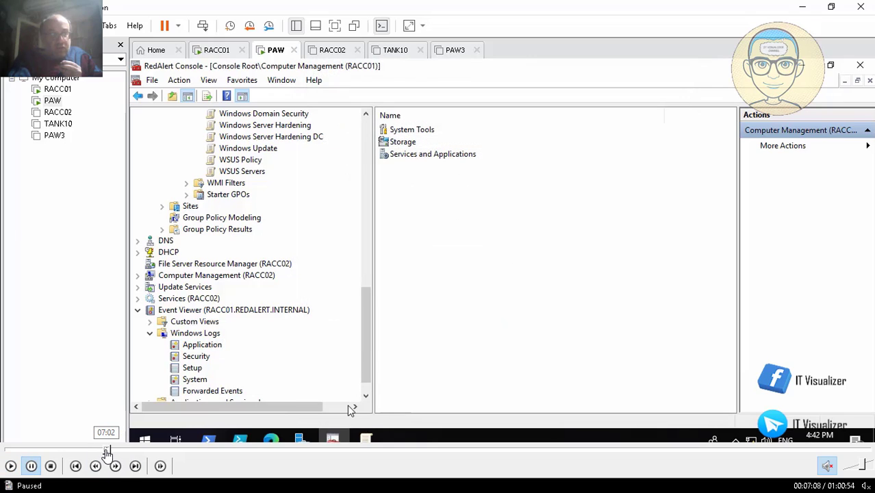
click(100, 450)
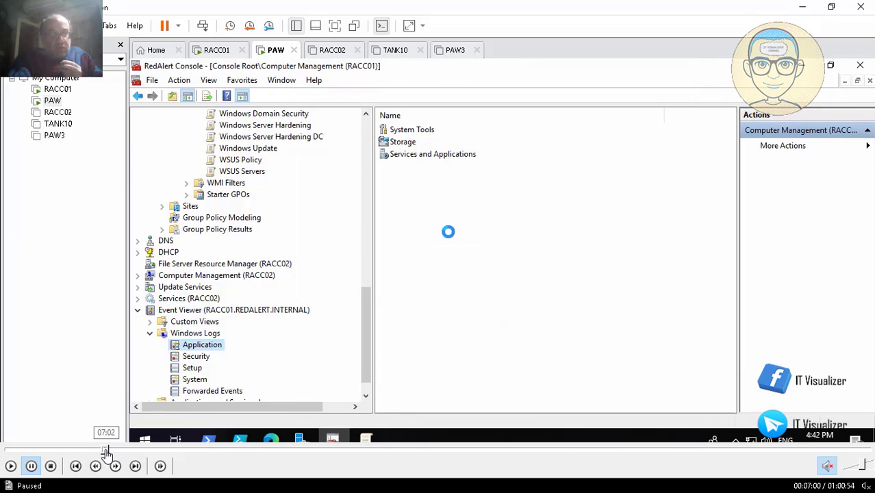
click(11, 466)
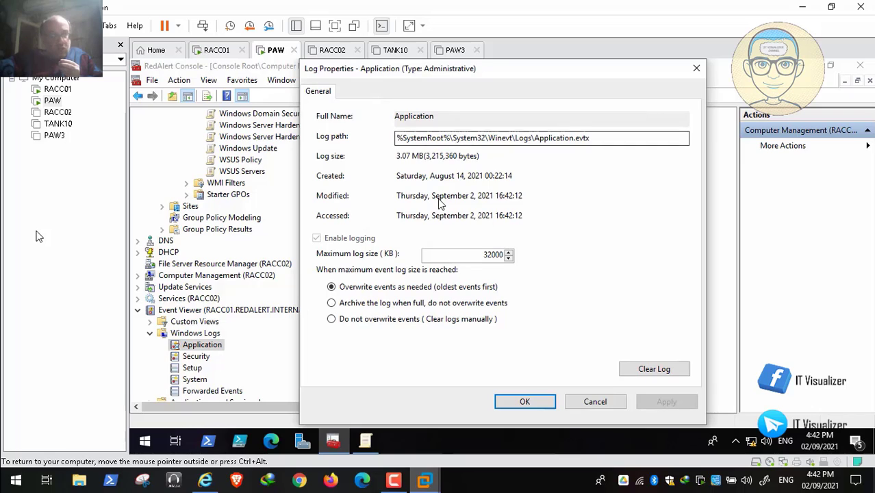
Close the log properties, recheck the STIG's default log location, and compare it with the Application log's path on PAW
click(591, 400)
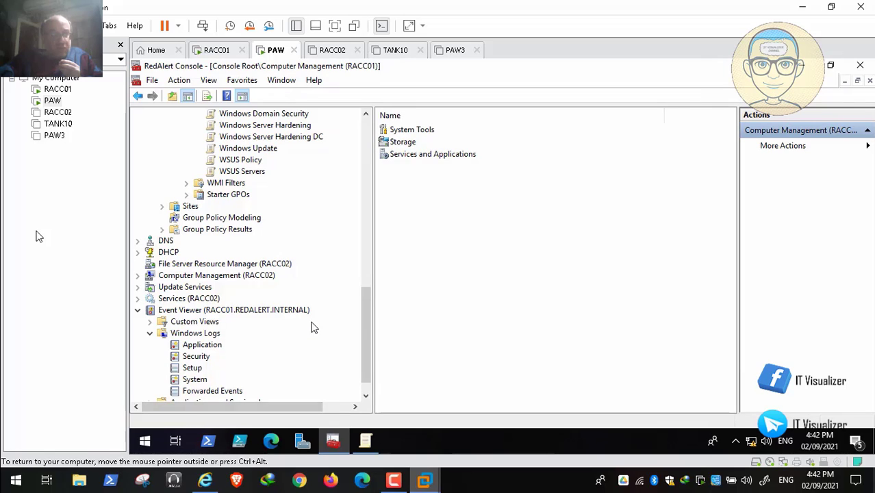
click(207, 482)
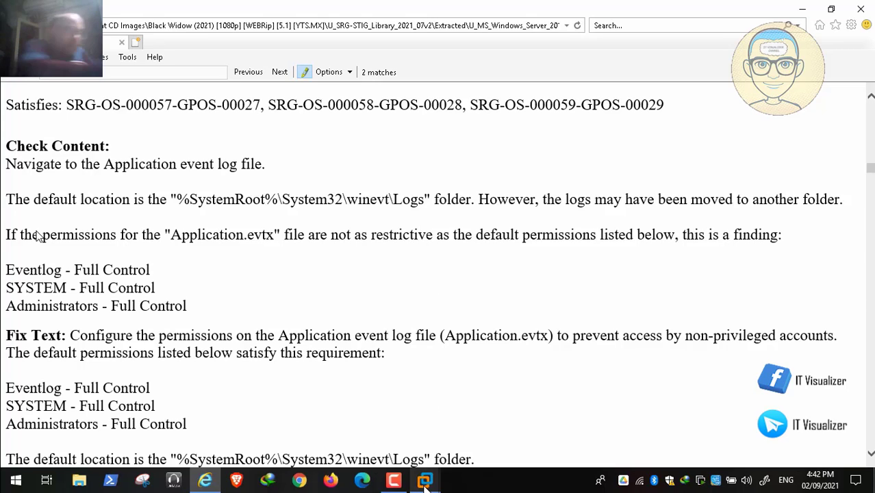
mouse_move(425, 480)
click(336, 414)
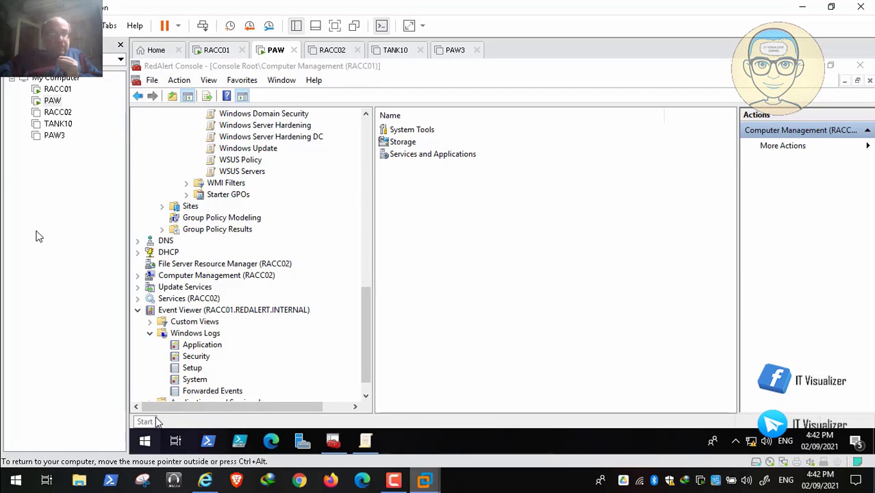
right_click(145, 441)
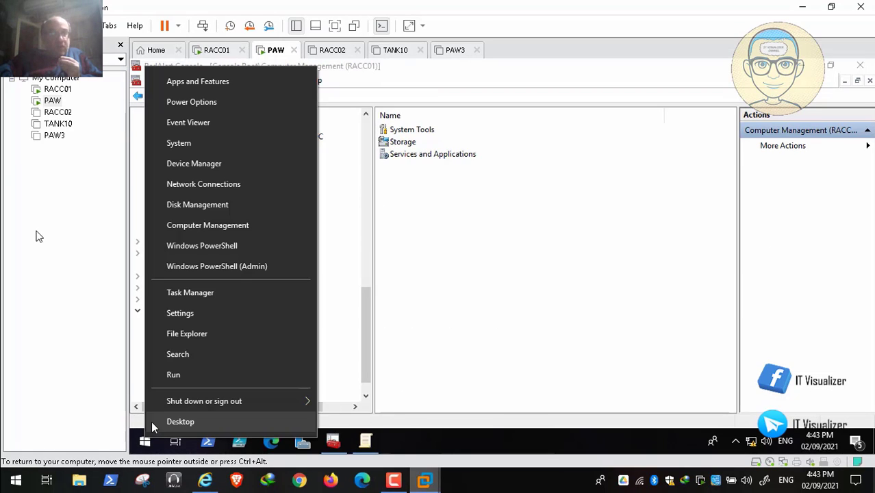
click(358, 335)
right_click(206, 348)
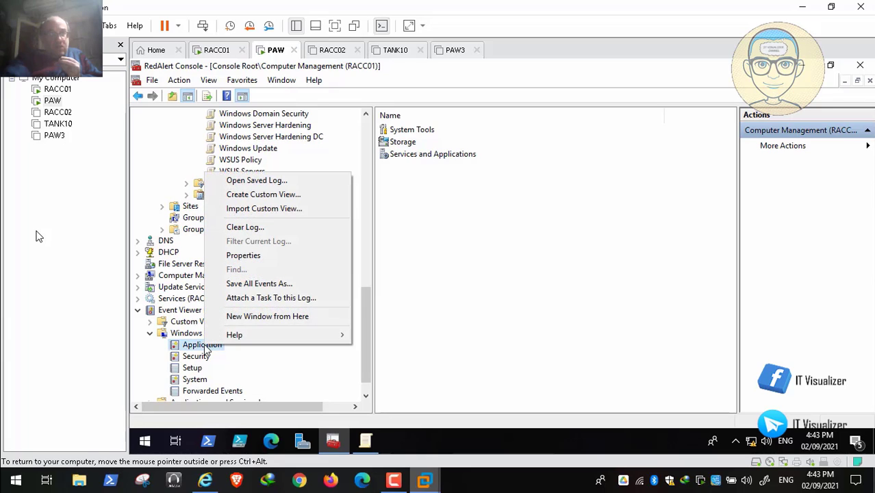
click(263, 257)
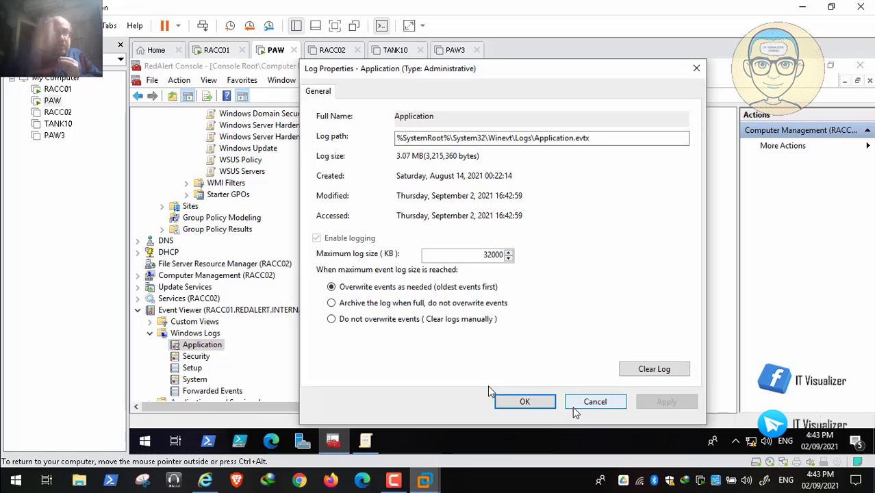
click(595, 402)
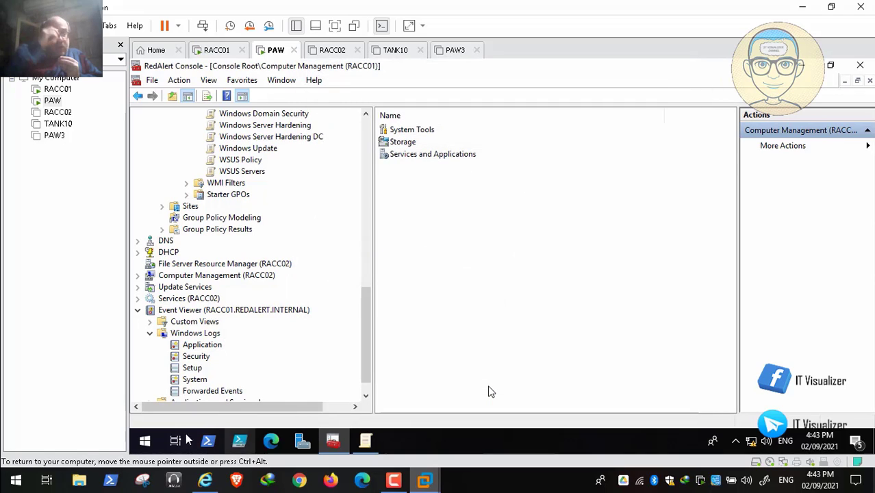
Open the \\RACC01\c$ administrative share on PAW and go to its Windows\System32 folder
right_click(145, 440)
click(180, 376)
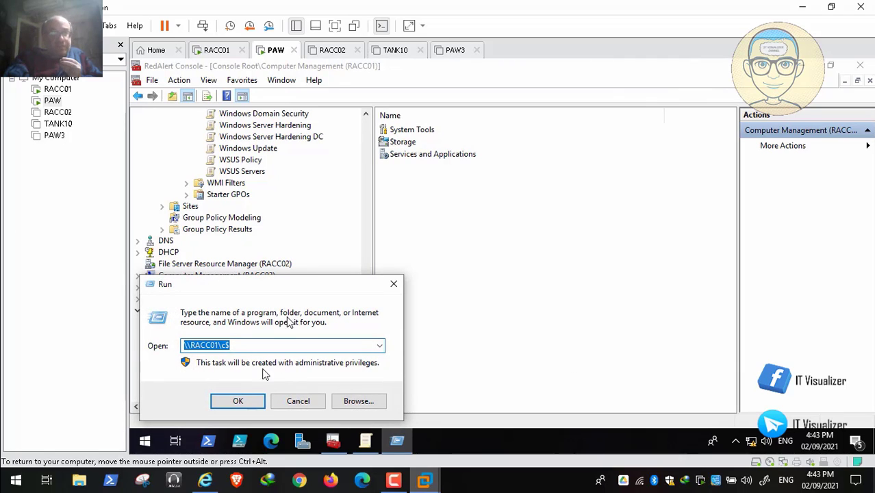
click(238, 400)
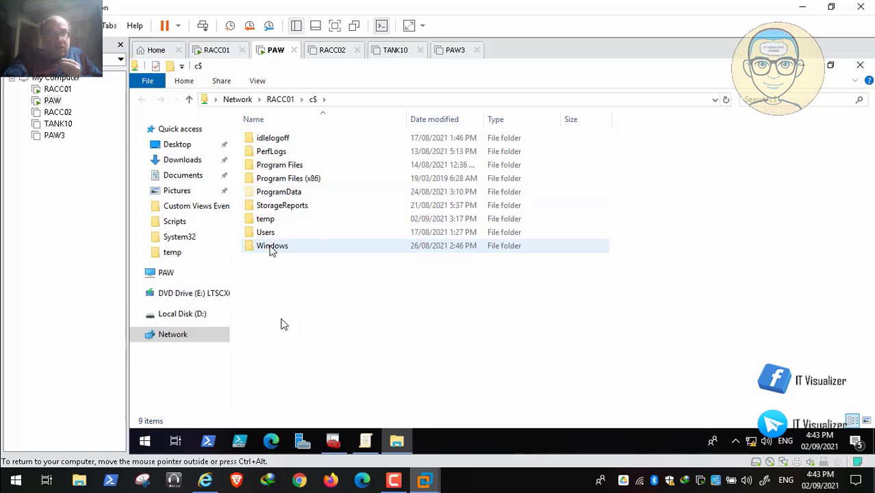
click(271, 249)
double_click(271, 249)
click(303, 195)
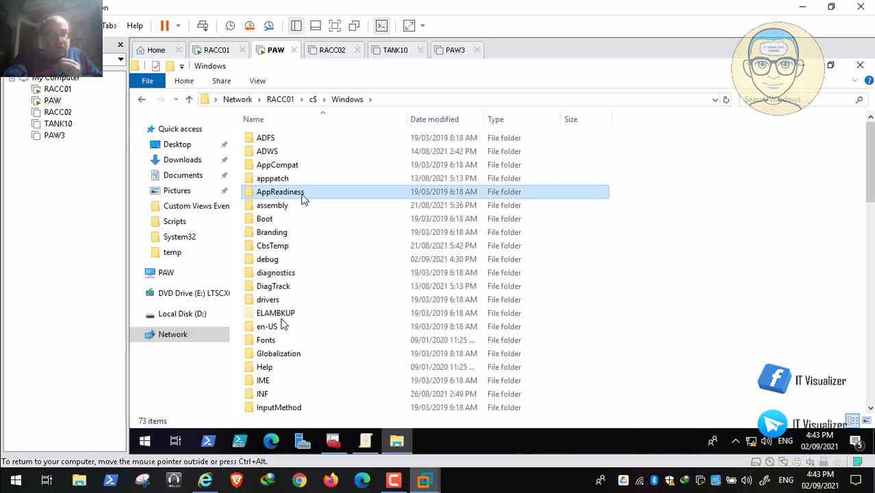
key(s)
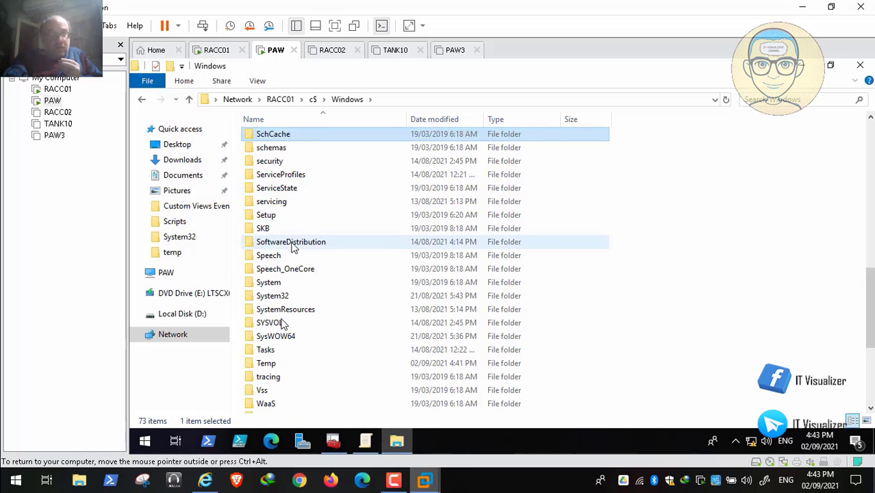
double_click(290, 299)
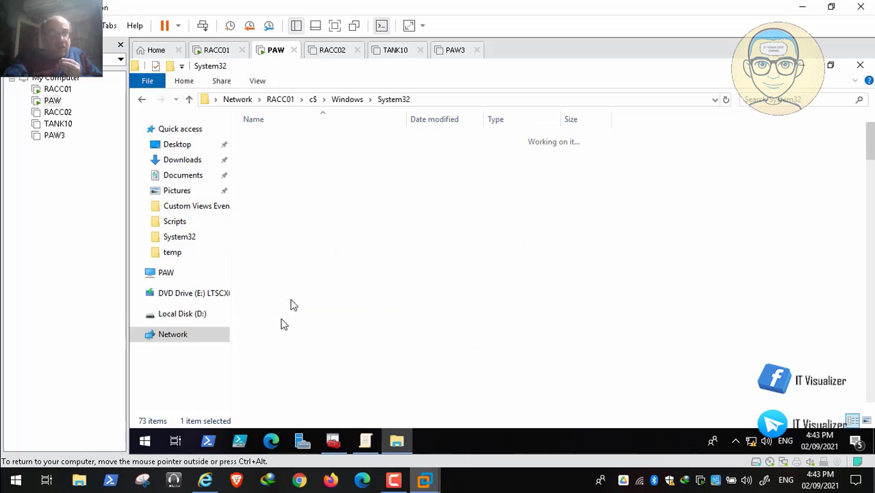
Recheck the log location in the STIG document and open the winevt\Logs folder inside RACC01's System32
click(204, 483)
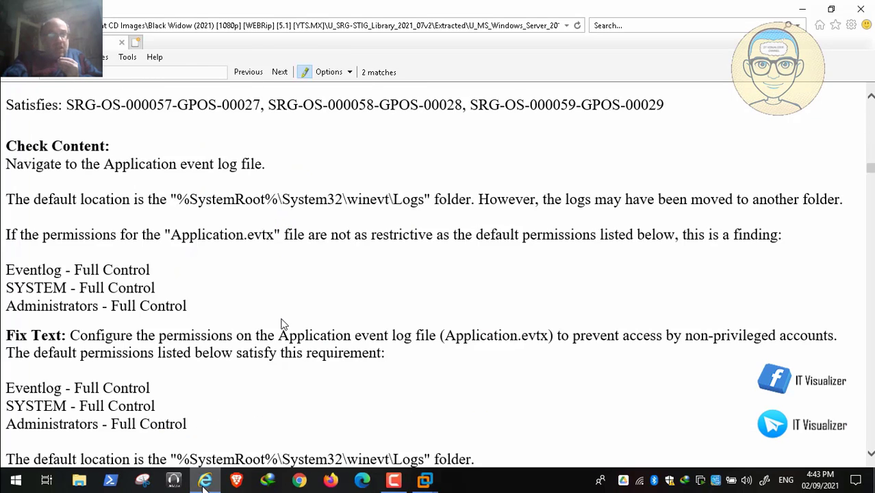
click(204, 487)
click(300, 221)
key(w)
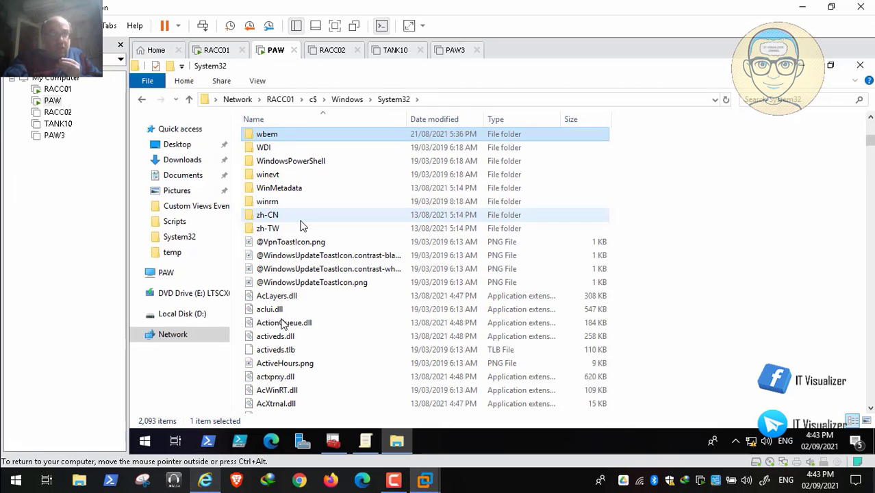
double_click(277, 174)
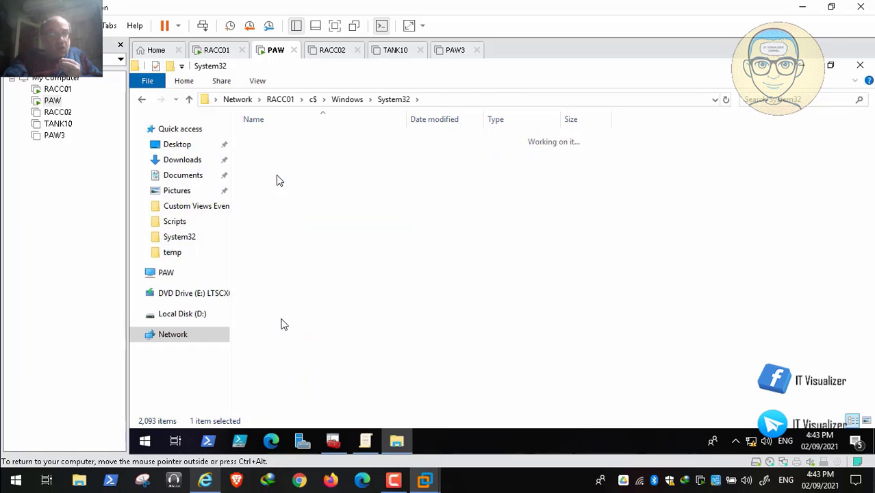
click(266, 141)
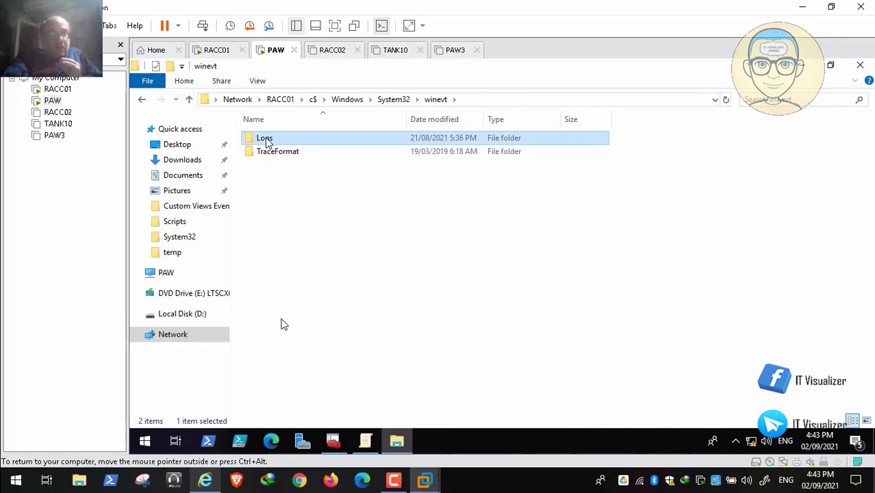
double_click(266, 141)
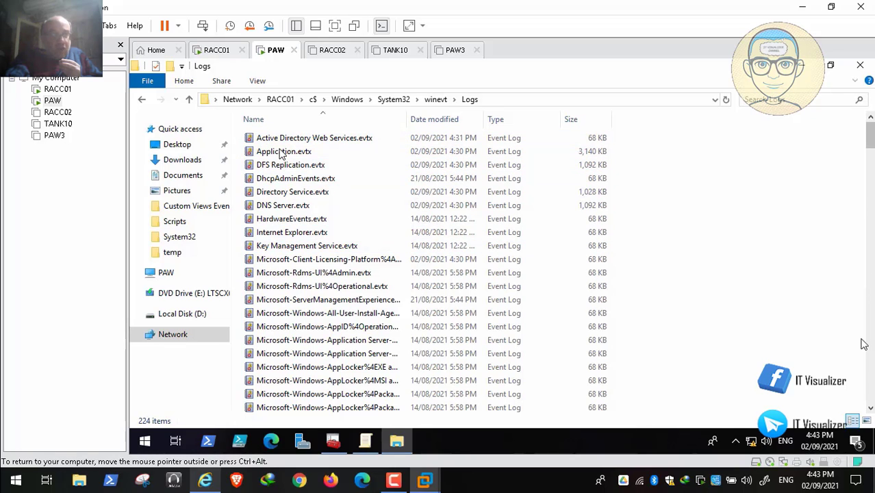
Look through the Logs folder and examine the security permissions of Application.evtx for SYSTEM, Administrators, and EventLog
click(871, 389)
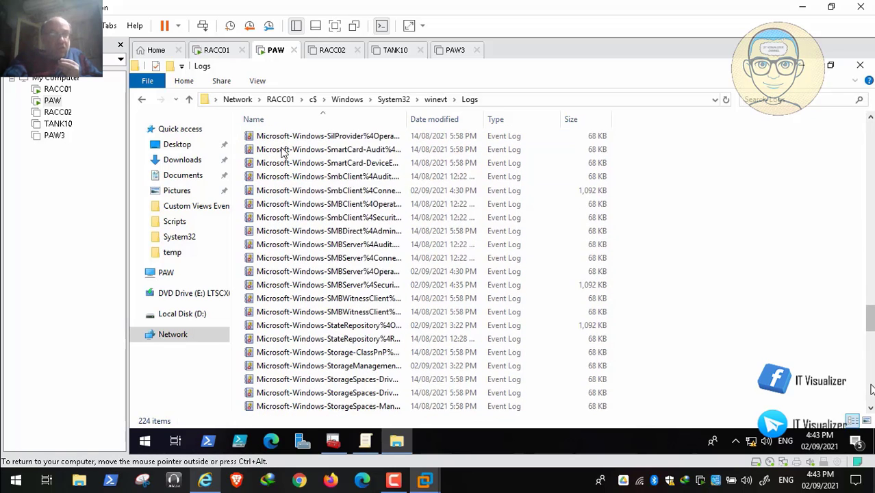
drag(871, 388, 871, 410)
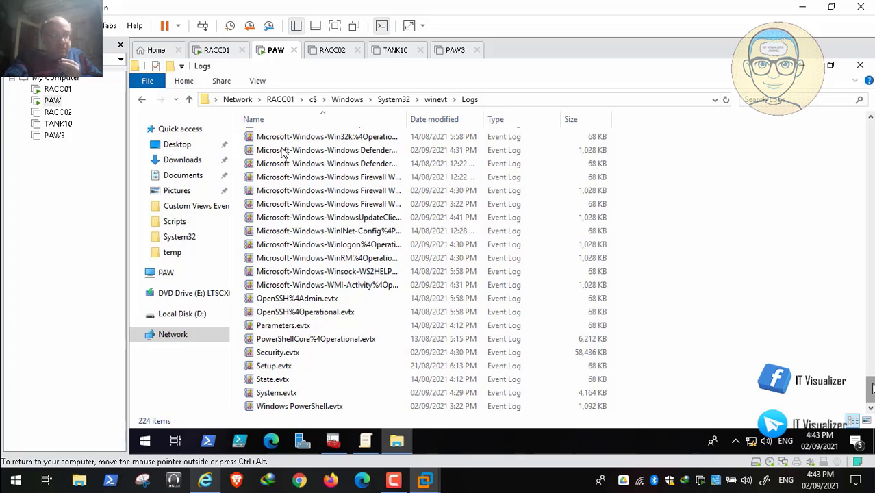
drag(871, 393, 871, 133)
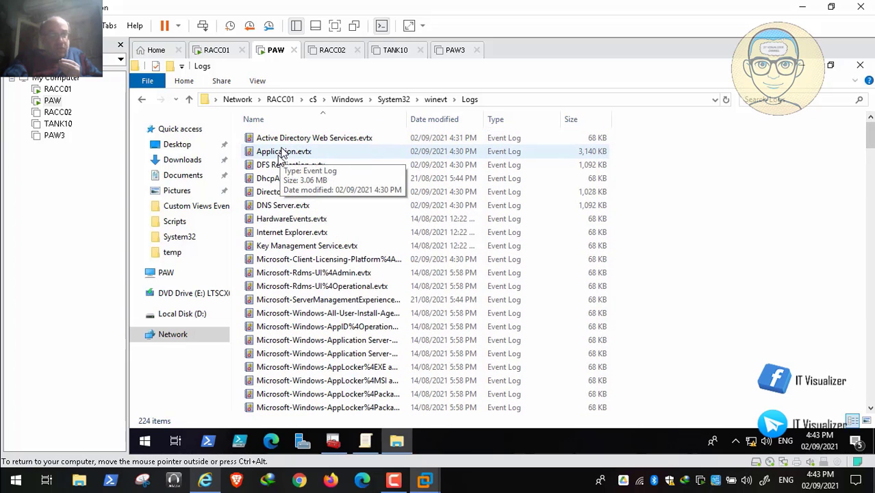
click(281, 153)
right_click(279, 154)
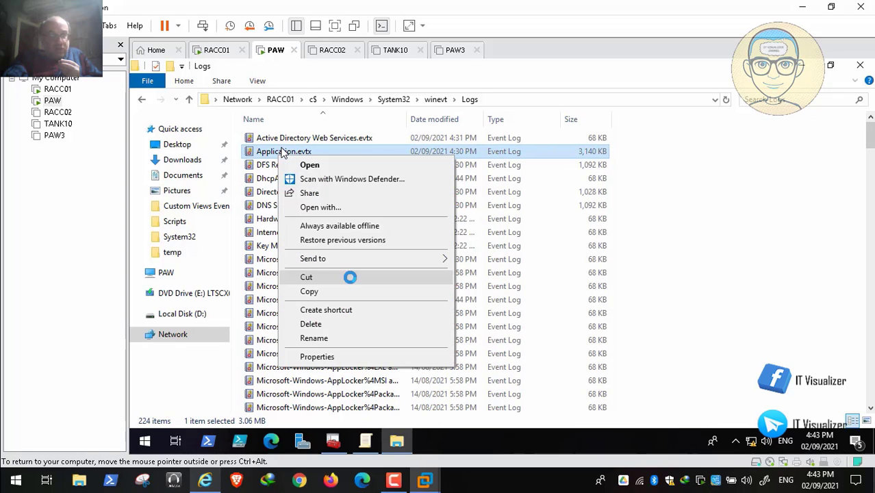
click(365, 356)
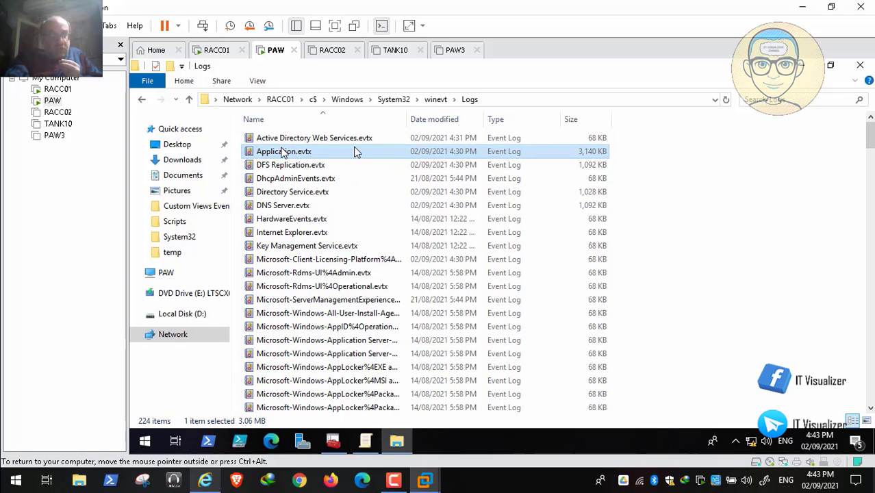
click(336, 127)
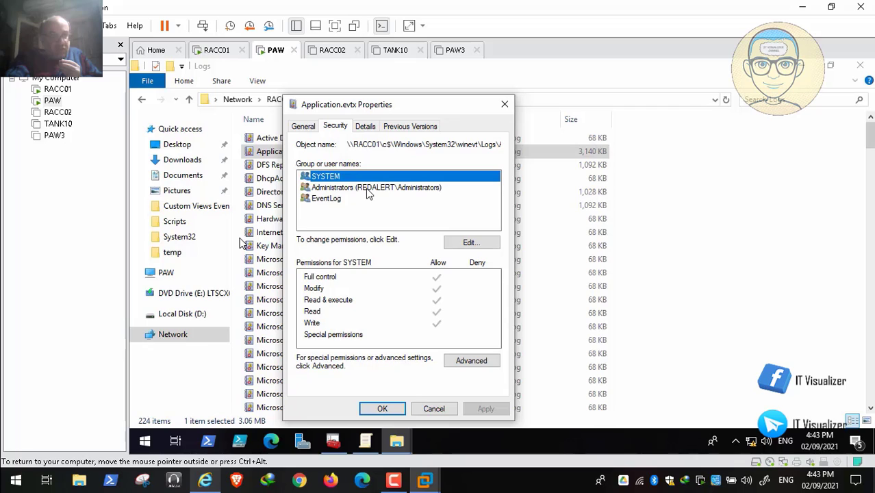
mouse_move(200, 487)
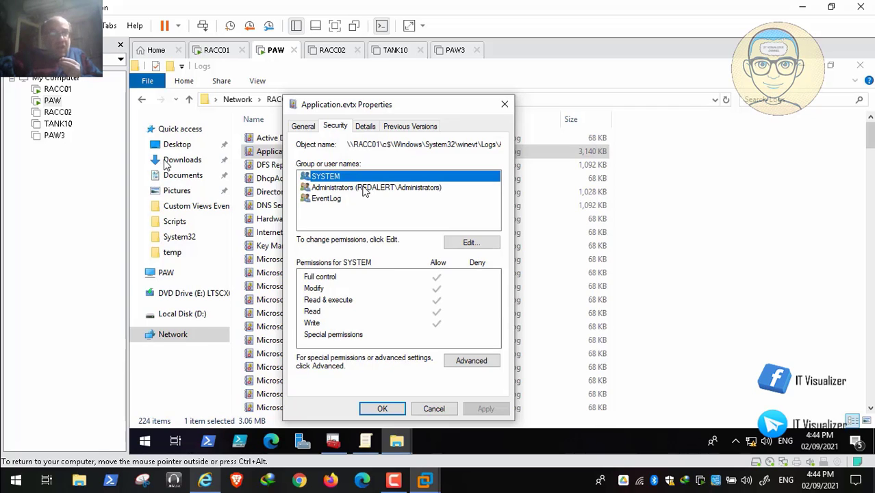
click(365, 190)
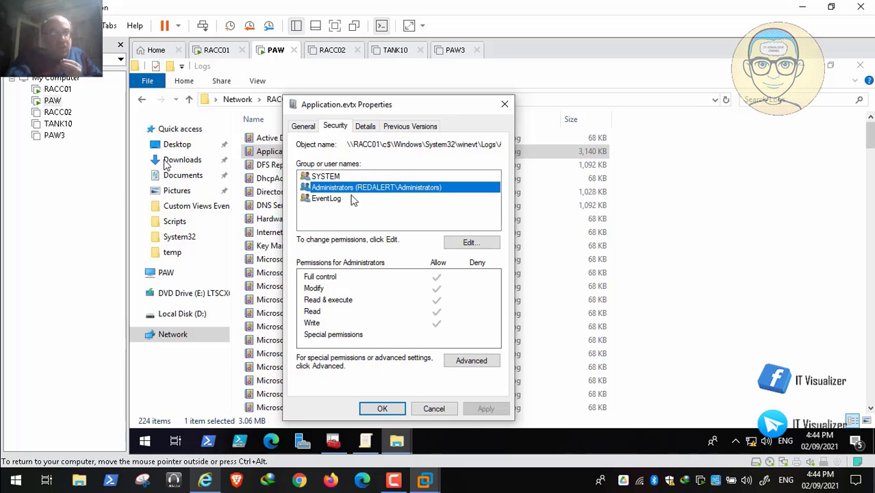
click(348, 200)
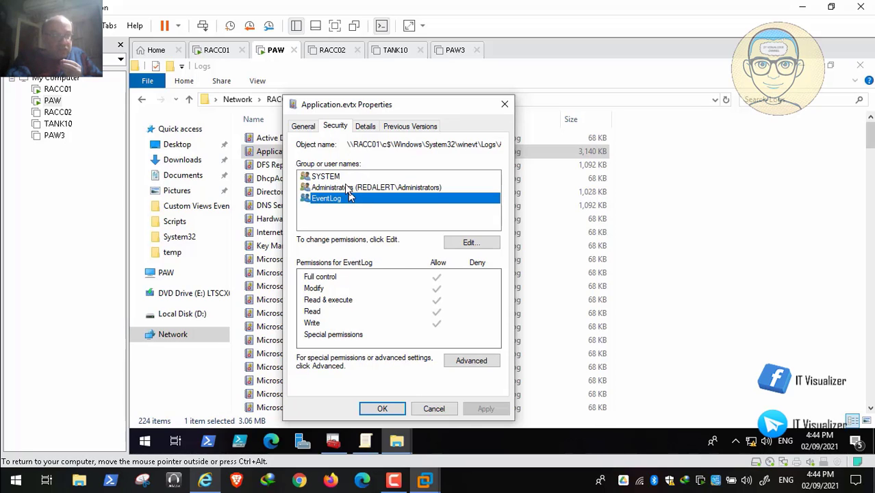
Check the Administrators and SYSTEM permissions on Application.evtx and compare them with the default permissions listed in the STIG document
click(345, 187)
click(339, 177)
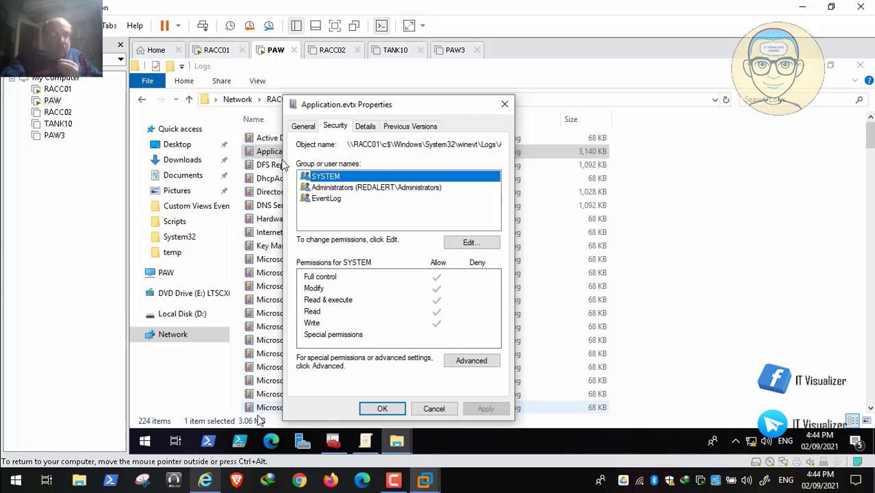
click(205, 481)
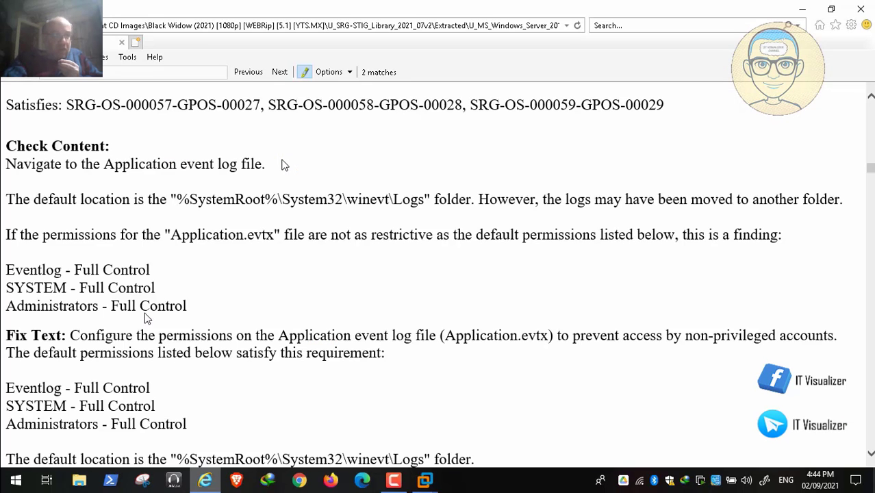
scroll(284, 165, down, 3)
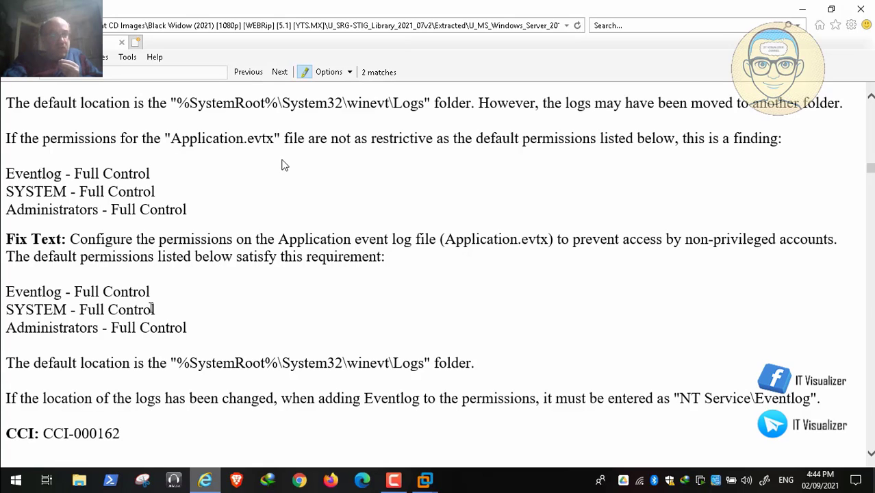
scroll(284, 165, up, 3)
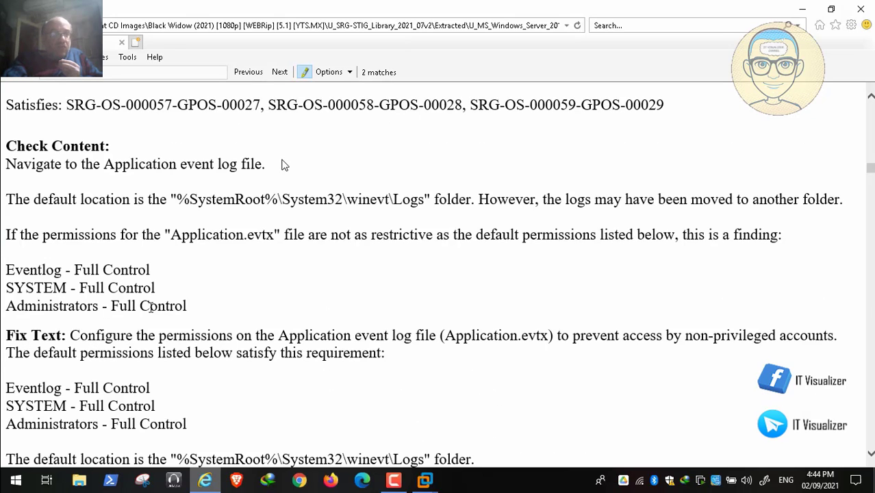
scroll(284, 165, down, 7)
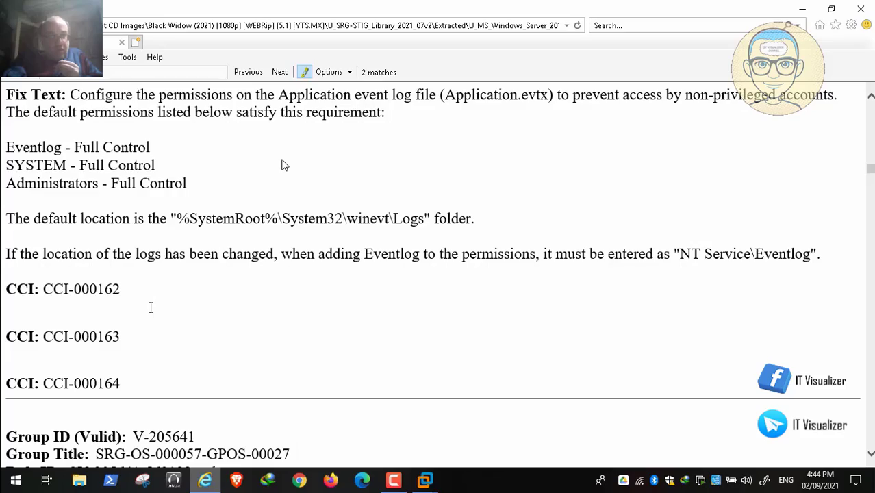
scroll(284, 164, up, 4)
Read the STIG's Security event log rule WN19-AU-000040, and close the Application.evtx properties on PAW without changes
scroll(284, 165, down, 11)
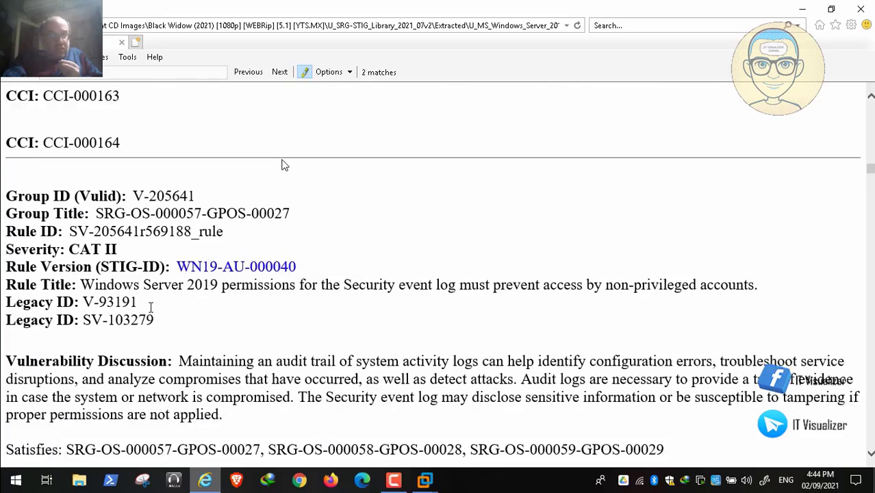
scroll(284, 165, down, 1)
scroll(284, 165, down, 8)
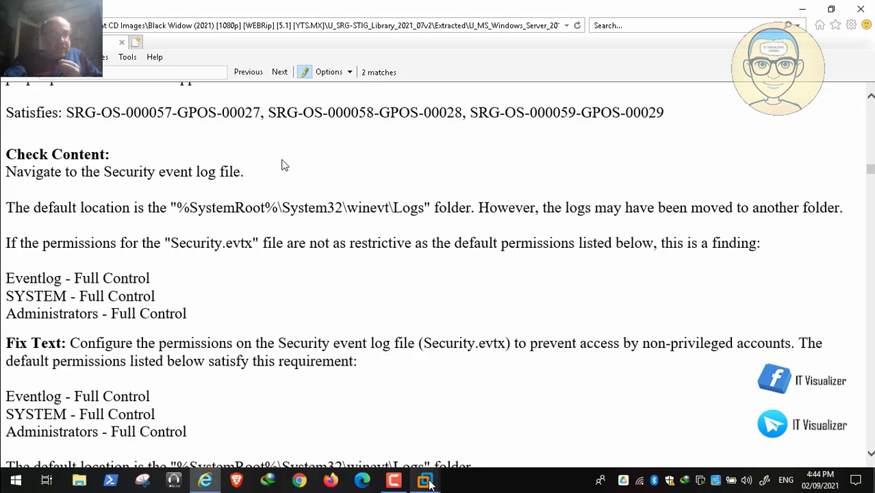
mouse_move(425, 481)
click(363, 407)
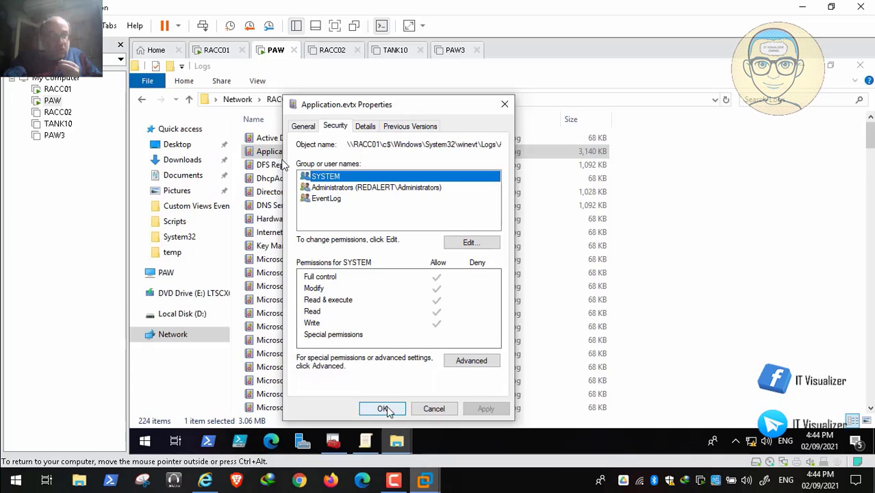
click(434, 407)
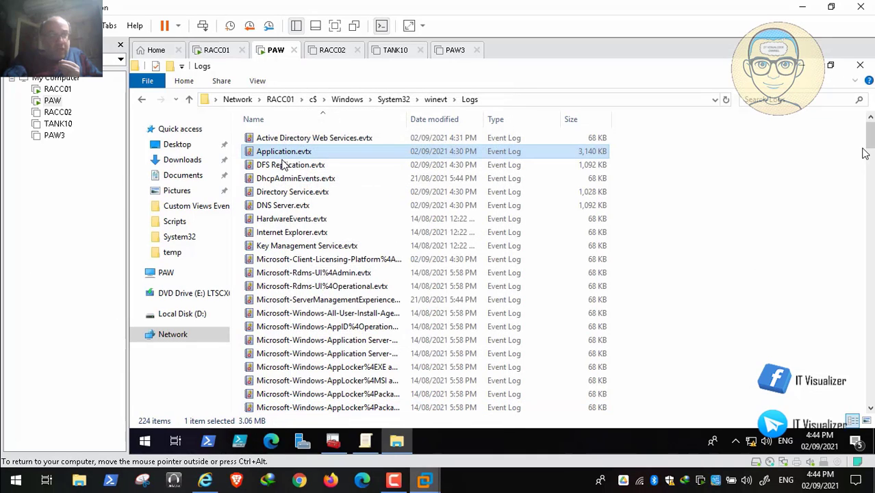
Examine the security permissions of Security.evtx in RACC01's Logs folder, and close its properties without changes
drag(869, 137, 869, 390)
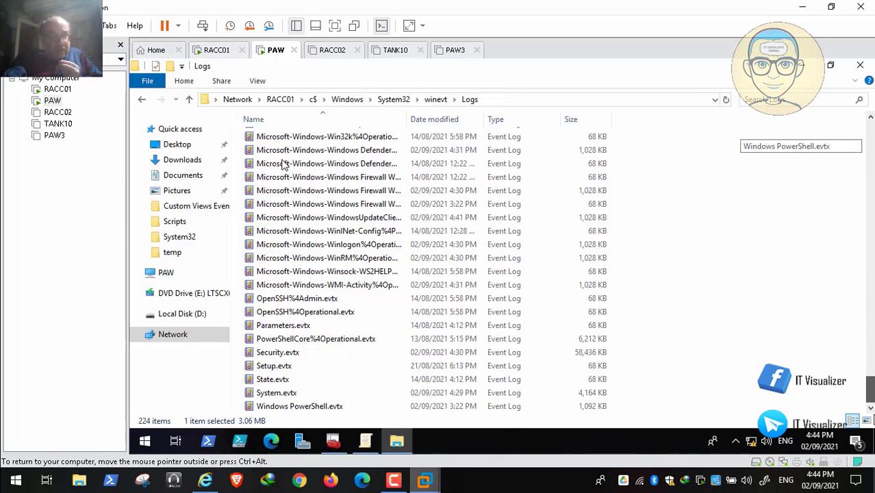
right_click(273, 353)
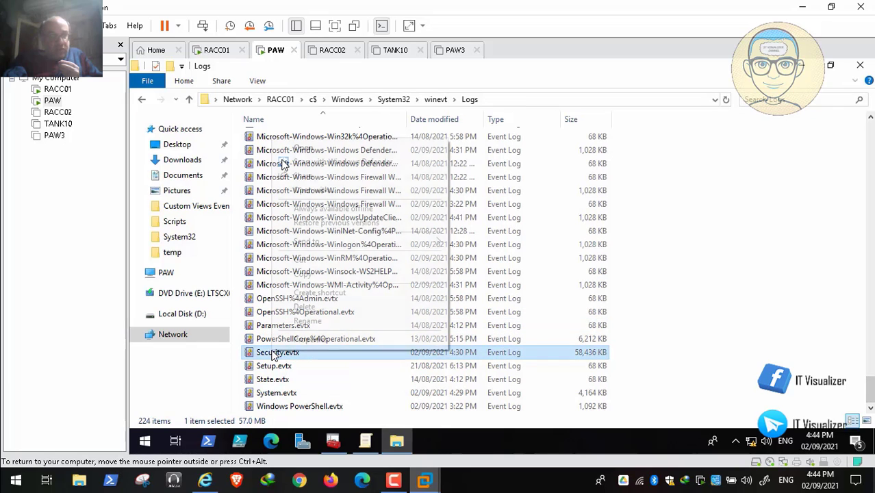
click(321, 339)
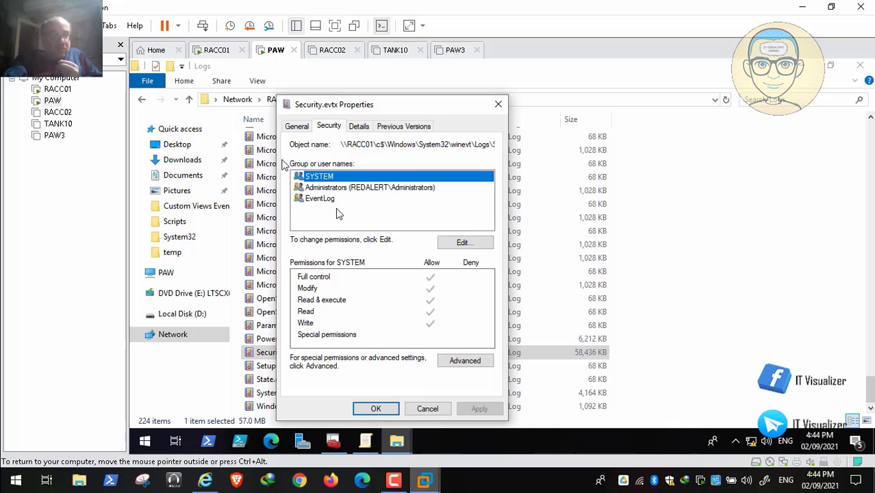
click(428, 409)
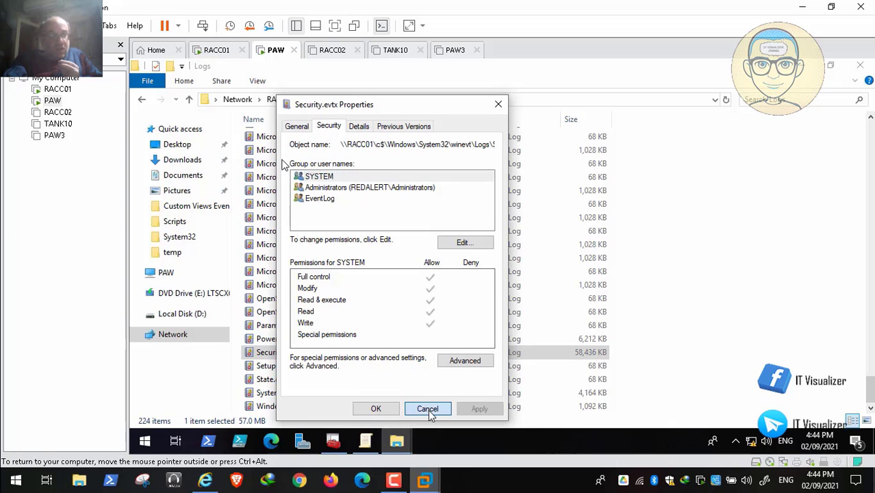
Return to the STIG document and read the System event log rule WN19-AU-000050, including the required System.evtx permissions
click(205, 480)
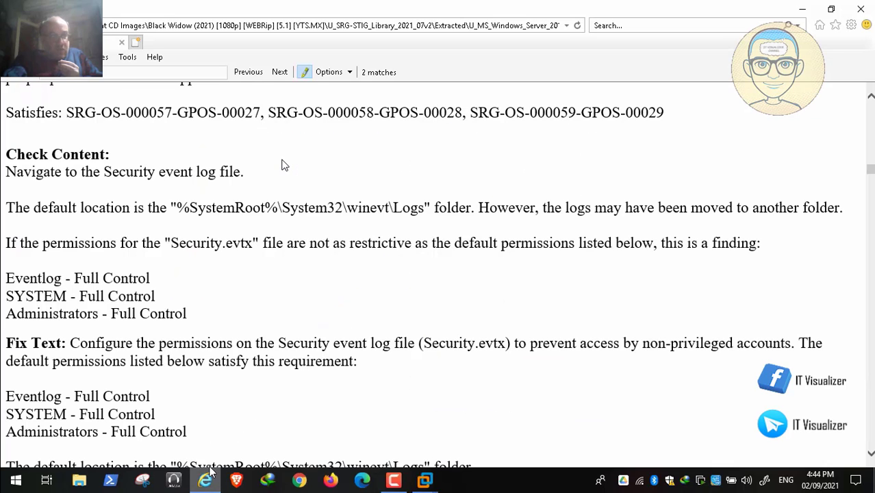
scroll(284, 165, down, 5)
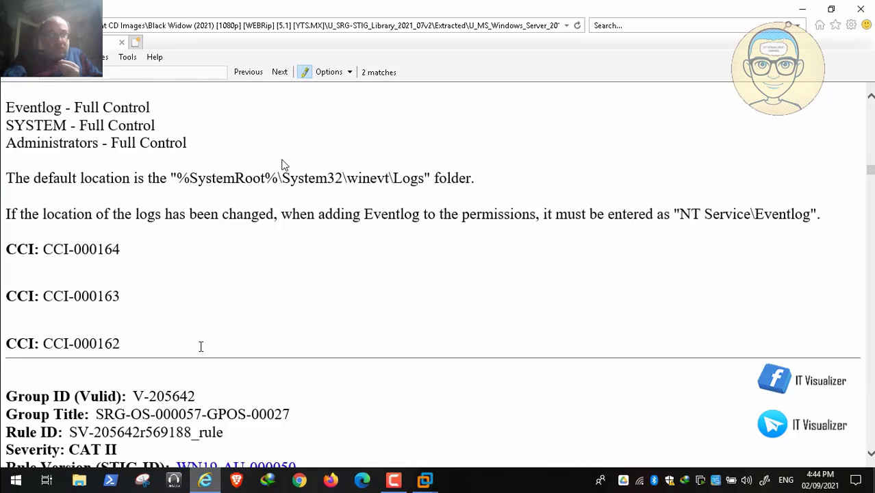
scroll(283, 165, down, 5)
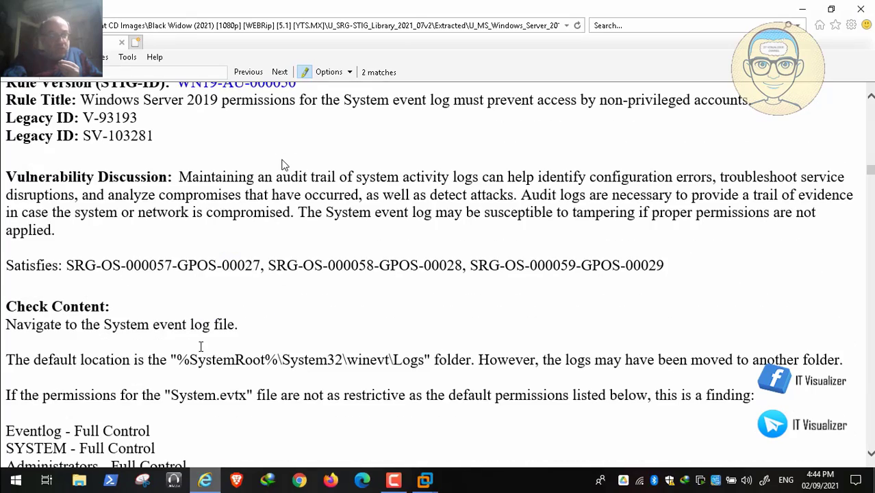
scroll(284, 165, down, 6)
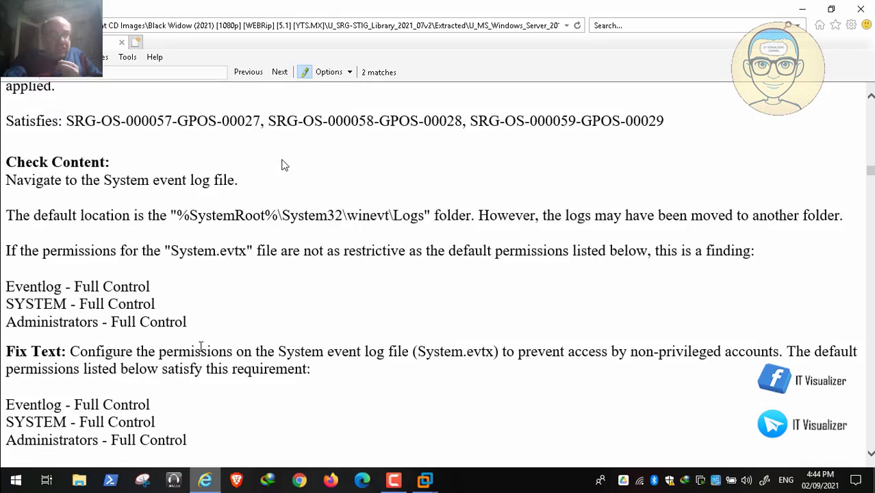
scroll(284, 165, down, 4)
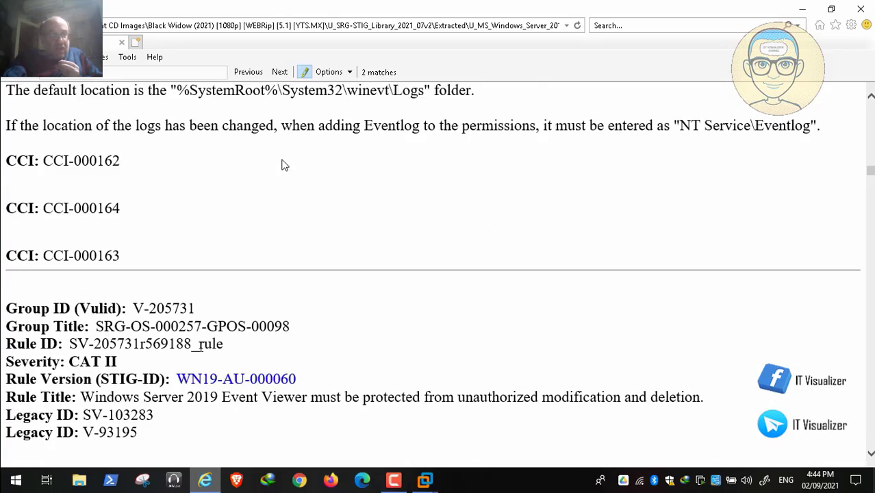
scroll(284, 165, down, 1)
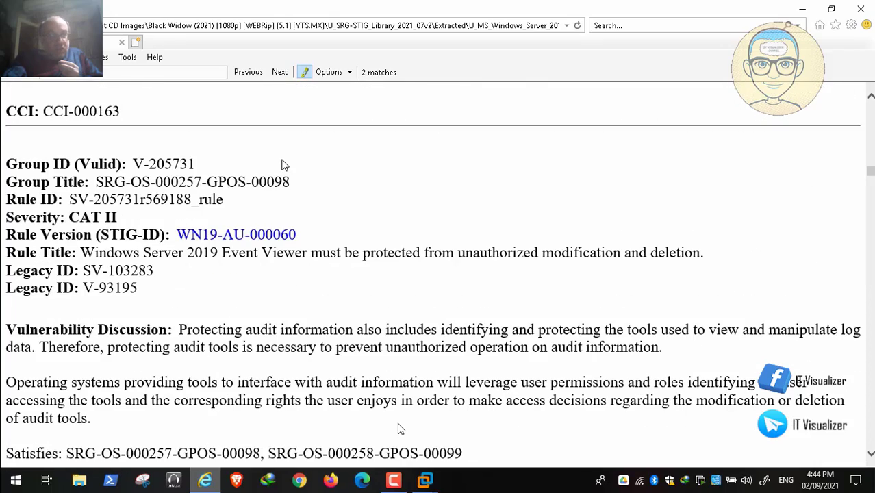
Switch to PAW, examine the security permissions of System.evtx in RACC01's Logs folder, and close its properties without changes
mouse_move(424, 479)
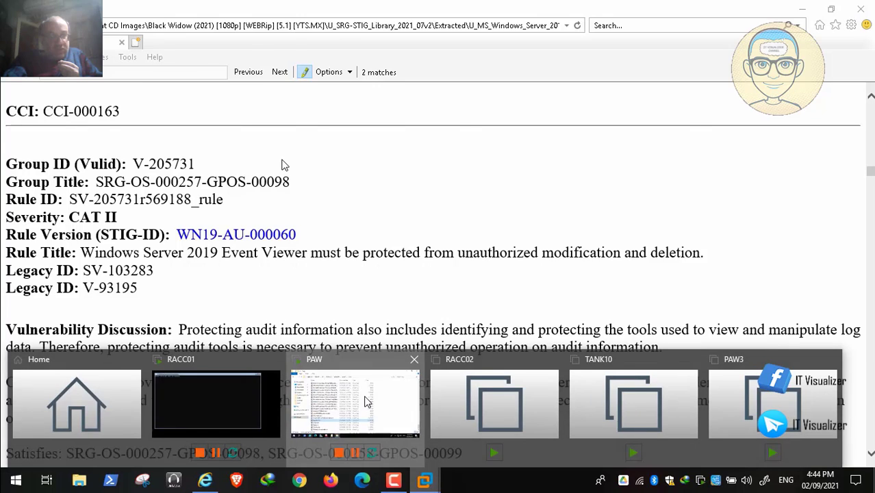
click(366, 402)
right_click(286, 391)
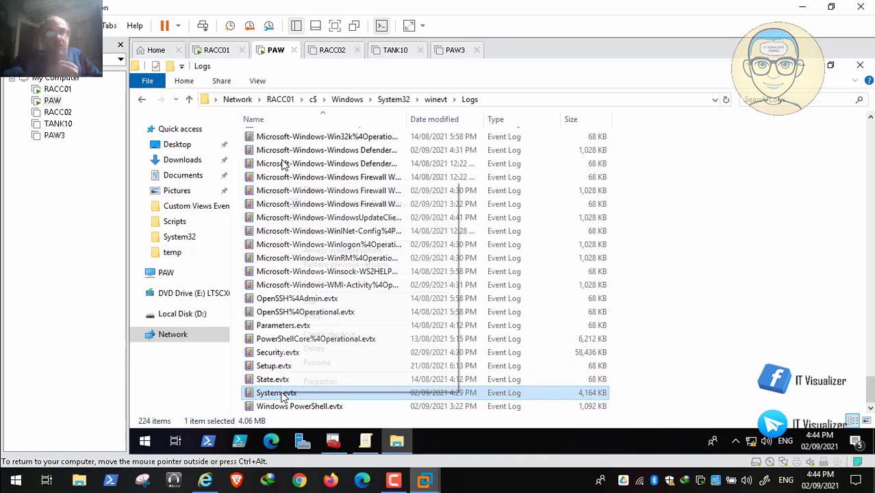
click(325, 381)
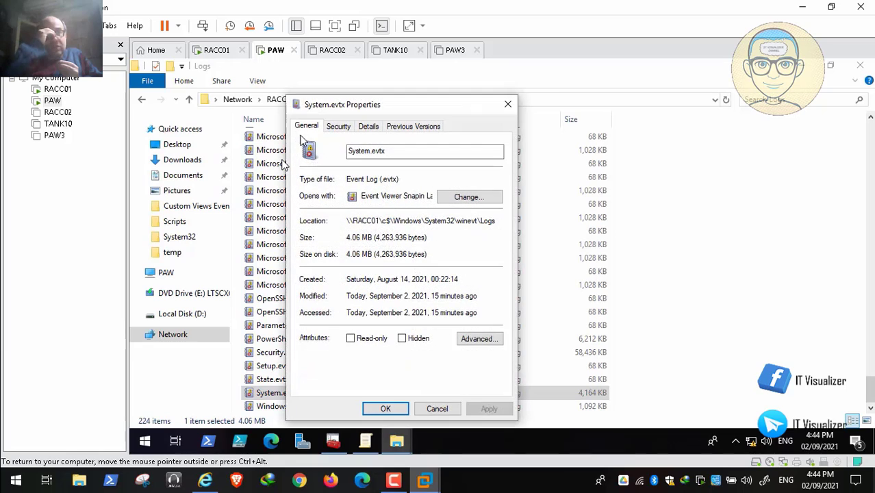
click(336, 127)
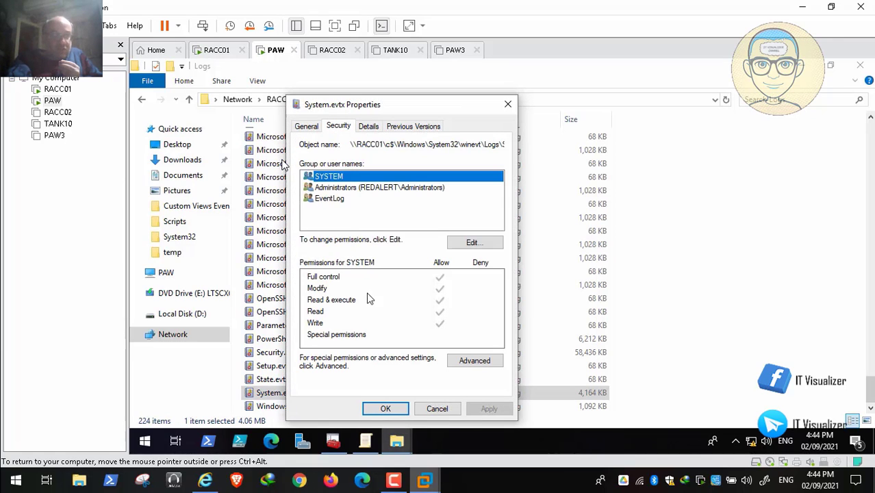
click(437, 409)
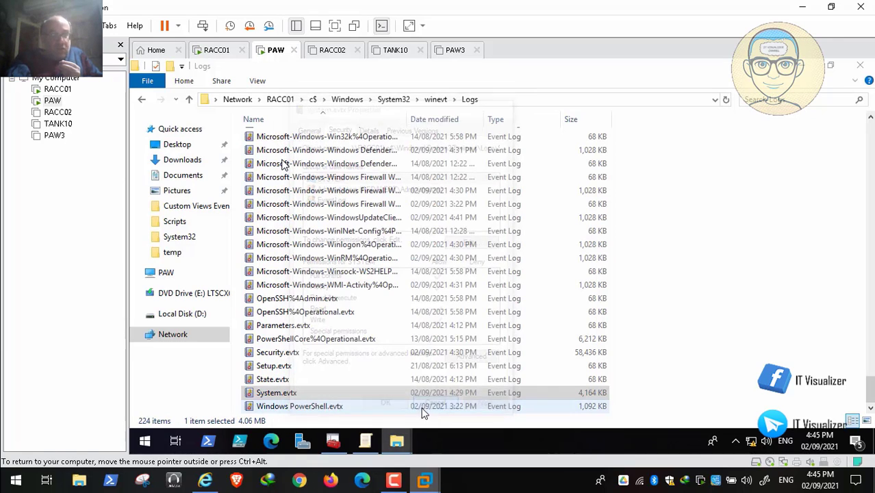
Read the STIG's Event Viewer protection rule WN19-AU-000060 and its check content on Eventvwr.exe permissions
click(205, 481)
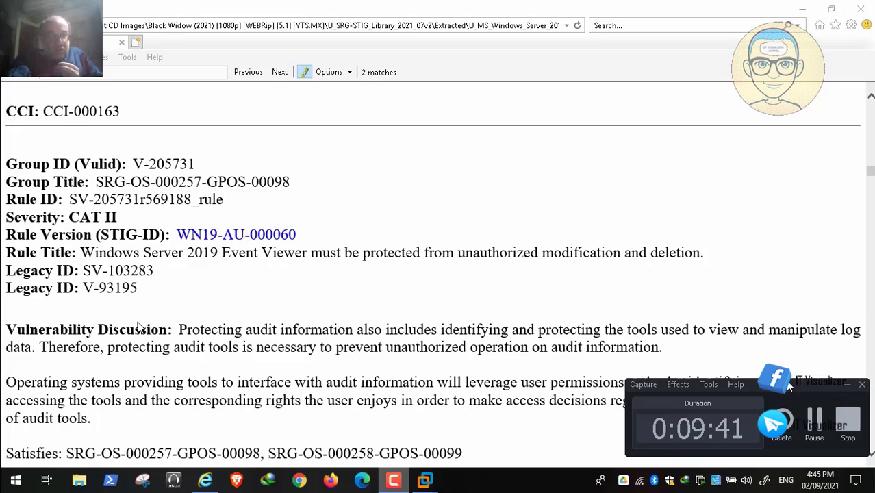
click(847, 385)
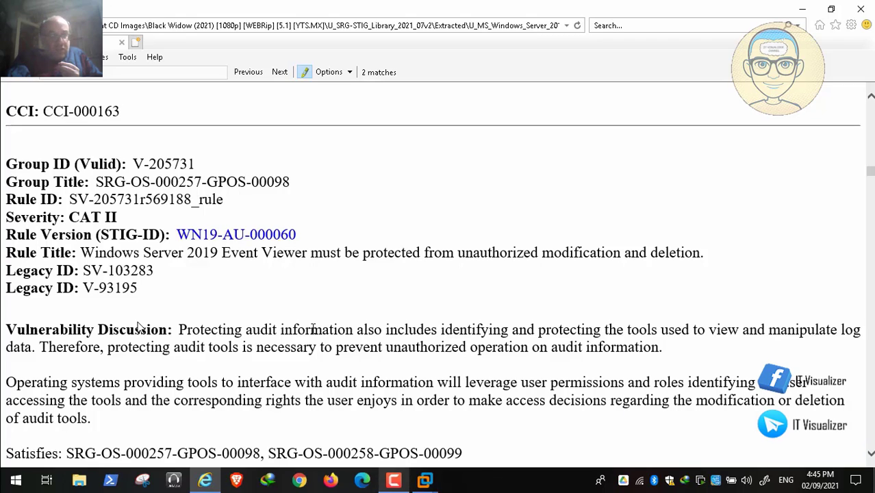
scroll(313, 329, down, 5)
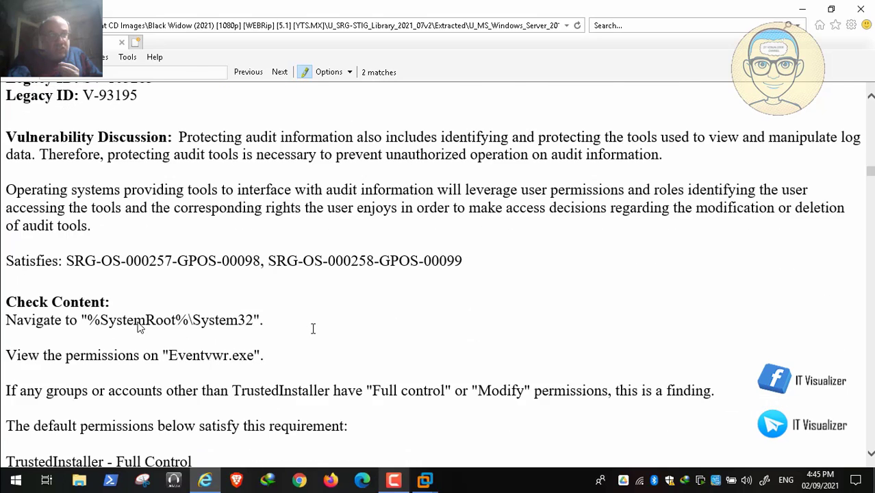
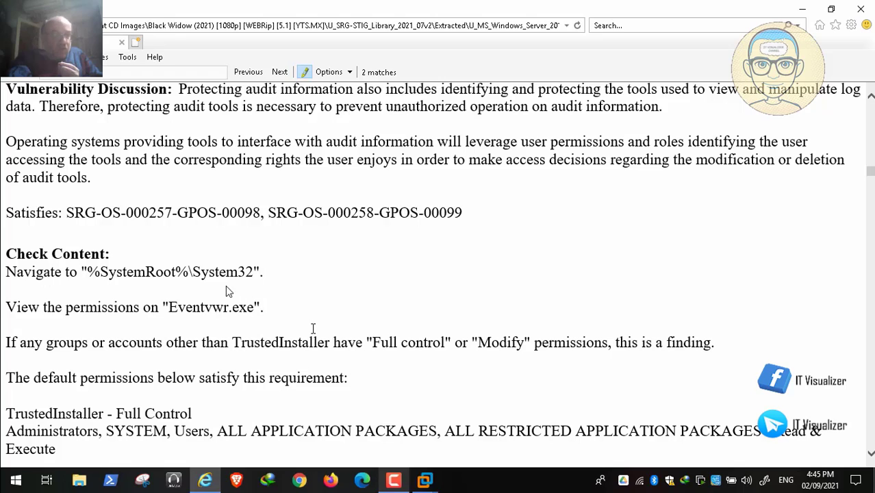
key(space)
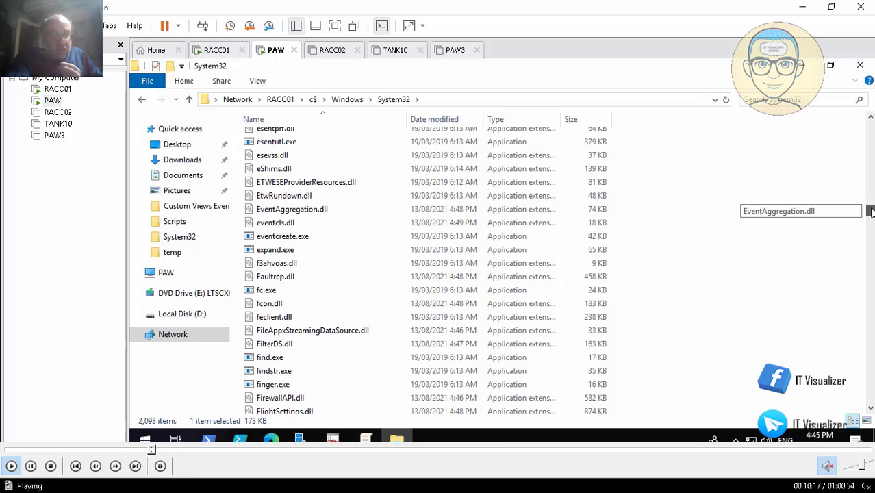
click(156, 451)
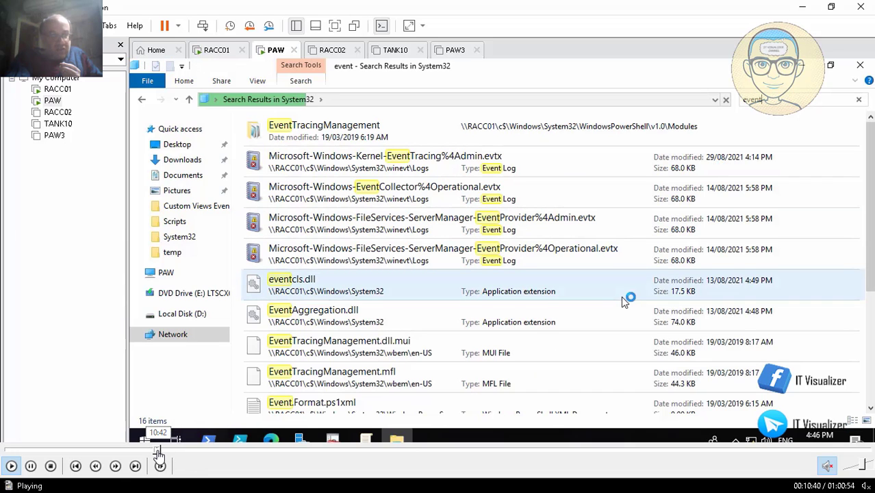
click(169, 451)
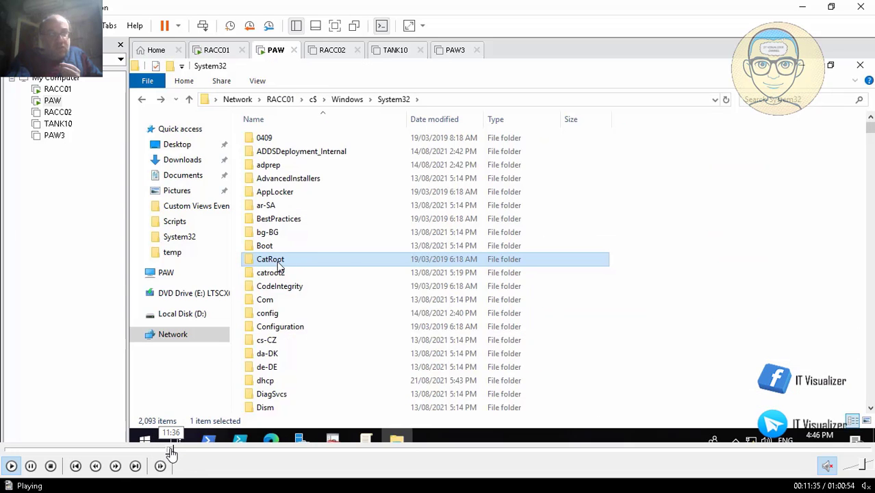
click(174, 451)
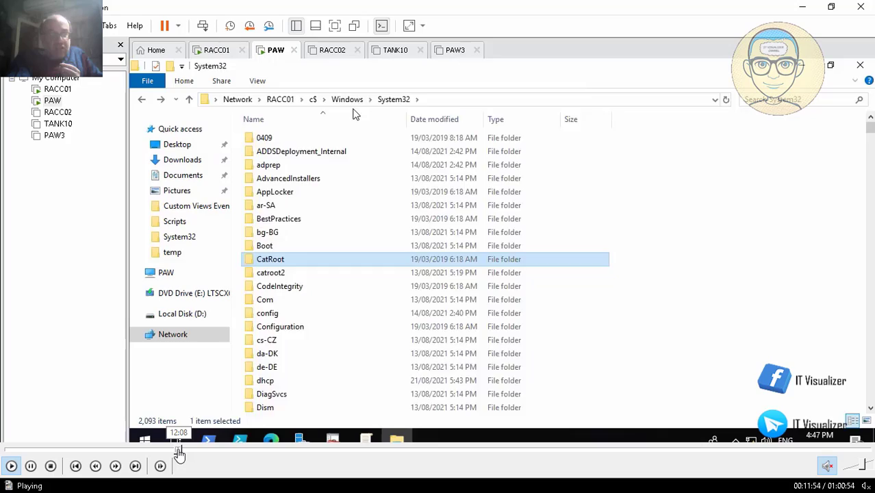
click(177, 451)
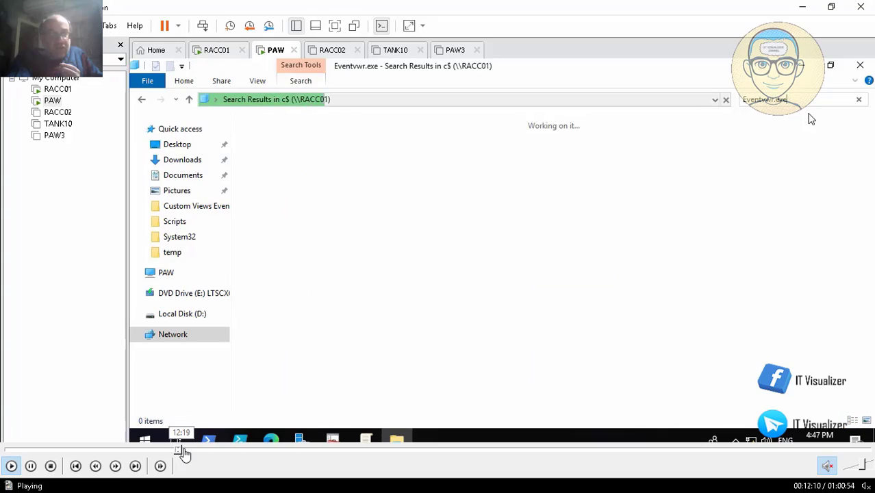
click(186, 453)
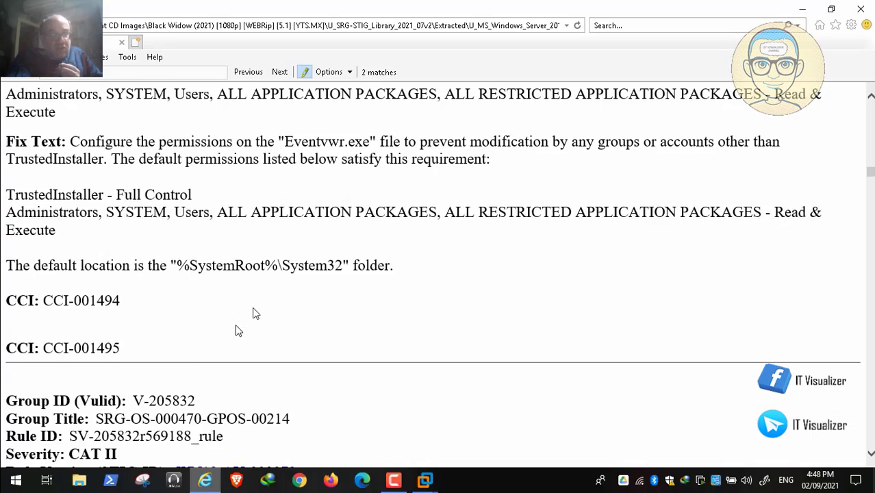
click(30, 471)
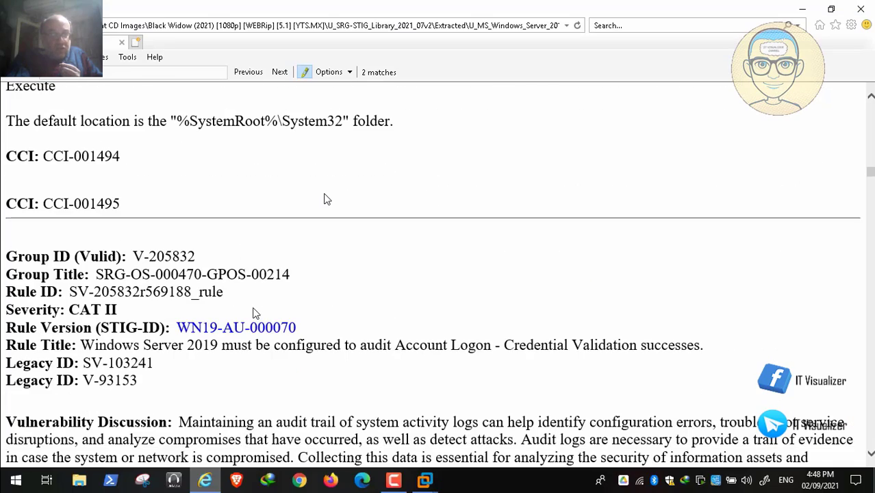
Leave the STIG document and open the Windows folder on the local System (C:) drive in File Explorer
double_click(324, 197)
click(704, 9)
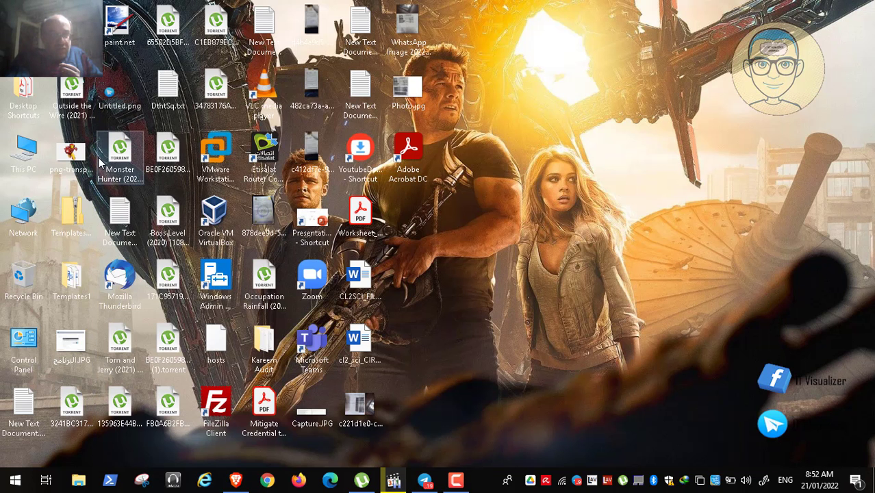
double_click(22, 157)
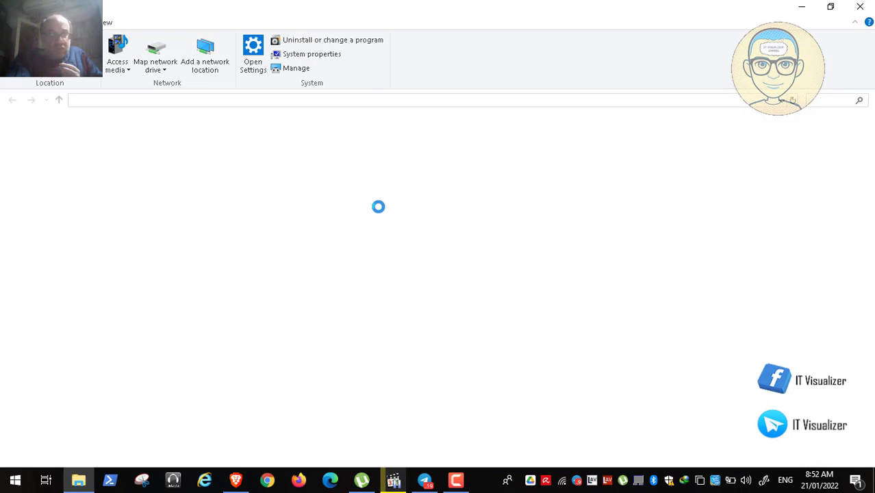
click(397, 275)
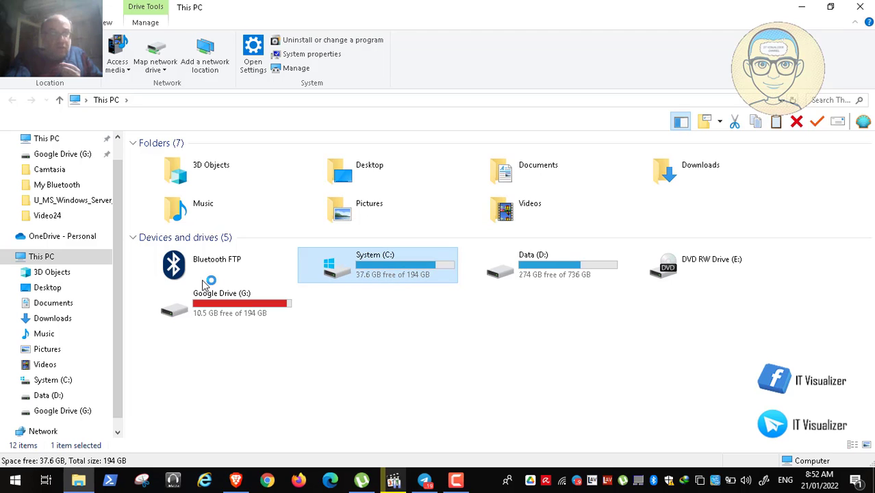
double_click(164, 333)
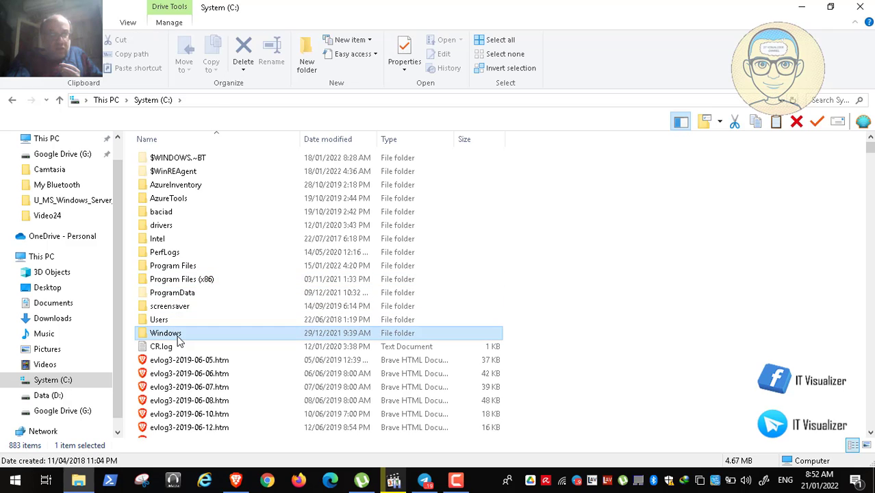
click(171, 204)
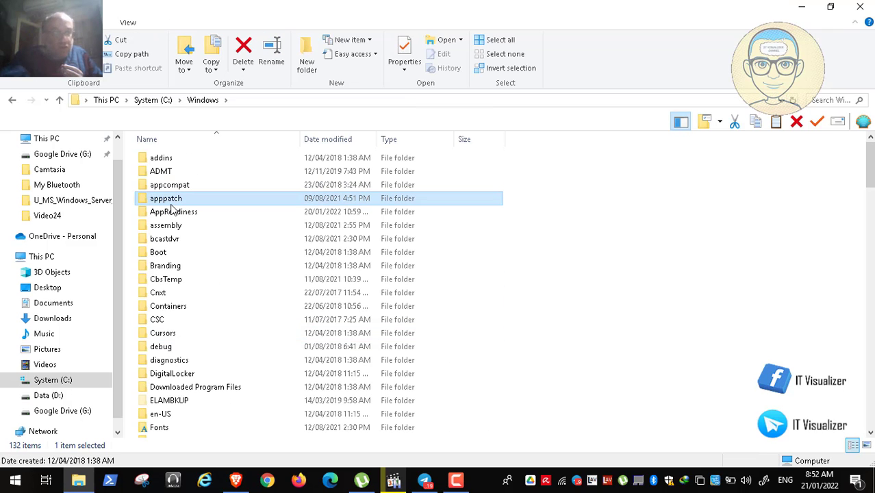
Look through the Windows folder's entries beginning with E for the Event Viewer executable
key(w)
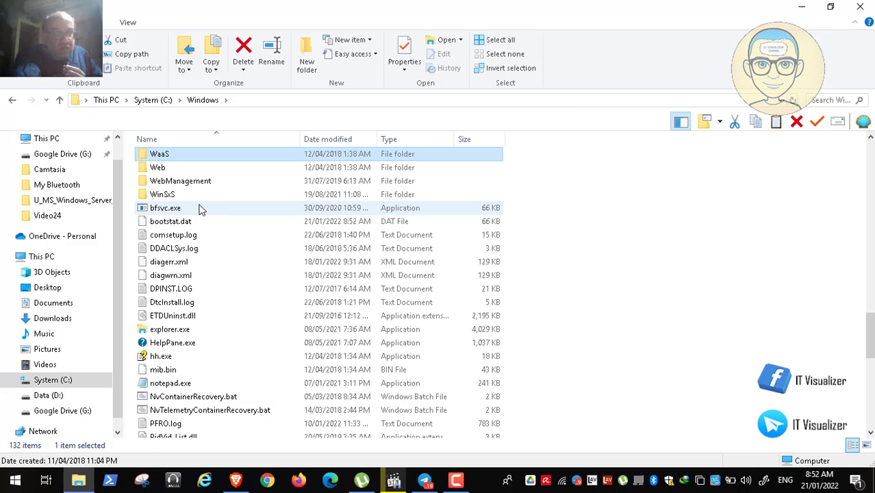
key(e)
key(e)
key(e)
key(e)
key(e)
key(e)
key(e)
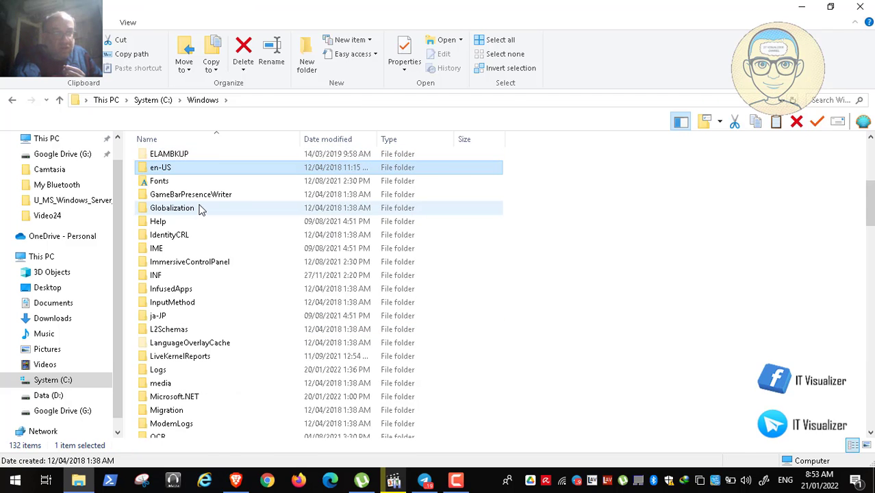
key(e)
key(e)
key(e)
key(e)
key(e)
key(e)
key(e)
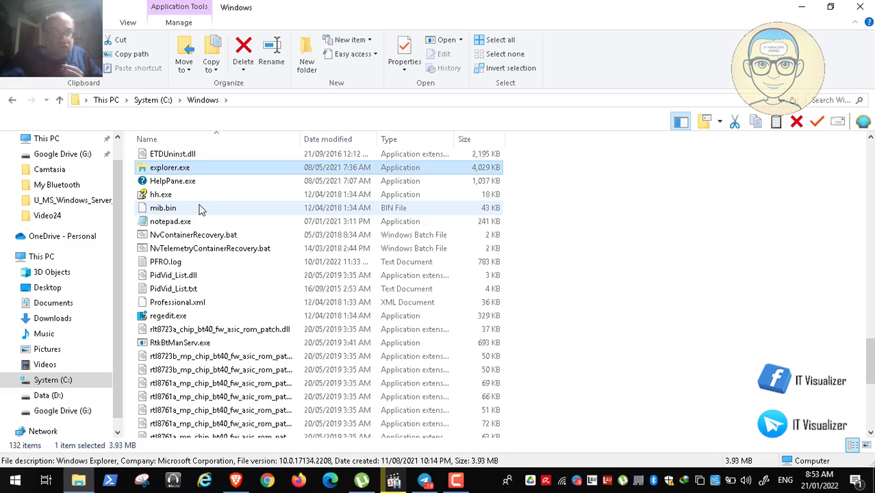
key(e)
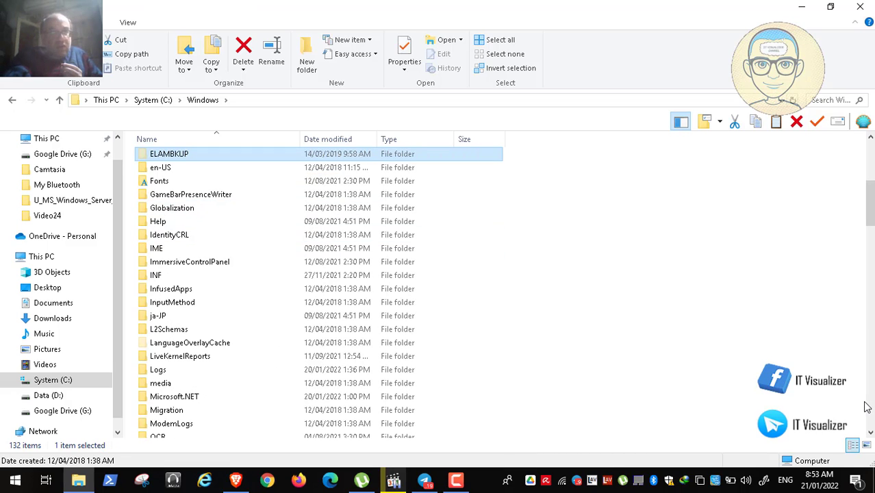
Locate the System32 folder inside the Windows folder and open it
key(w)
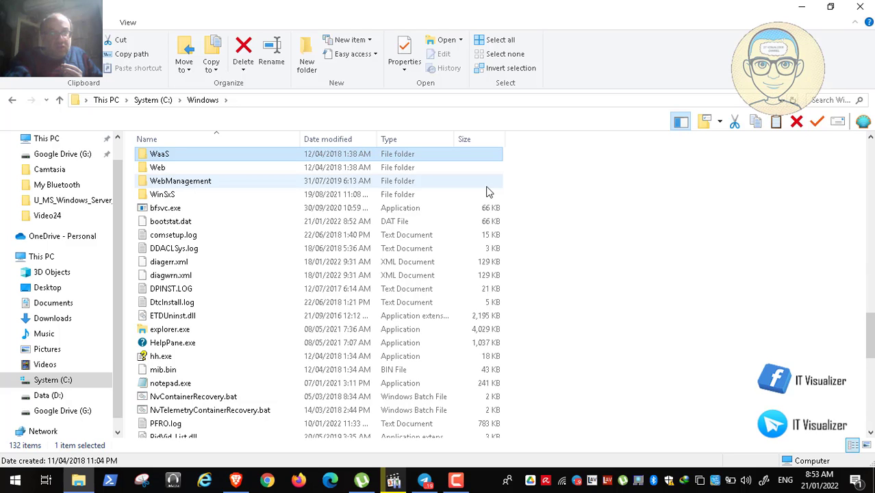
click(870, 140)
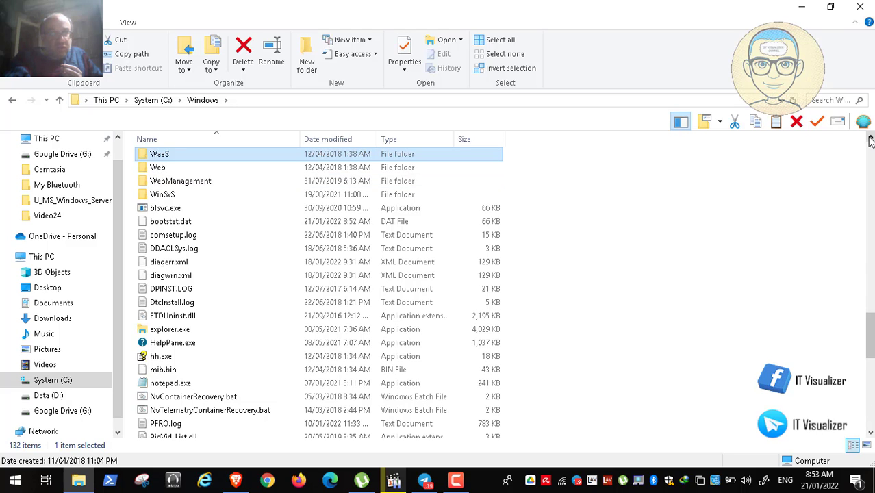
click(870, 140)
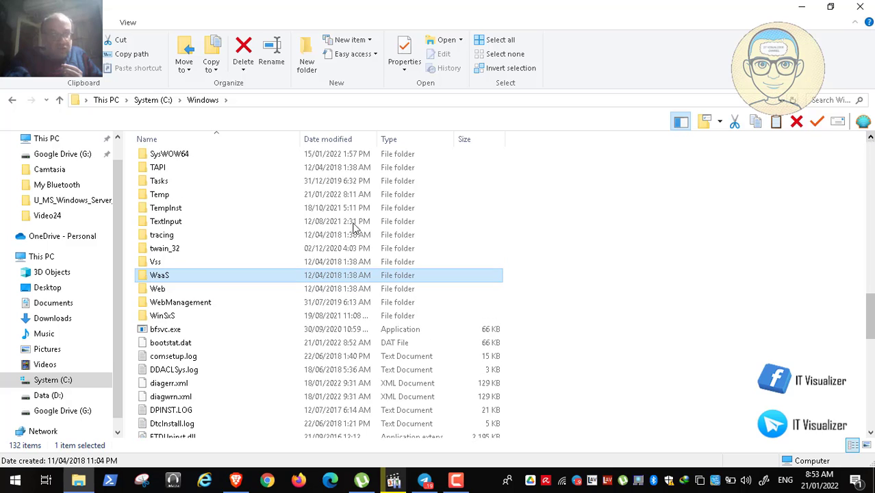
click(191, 212)
key(s)
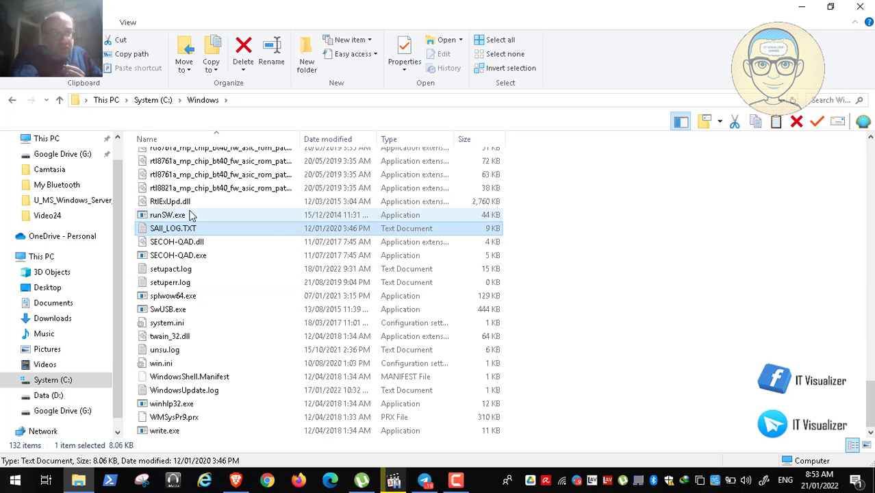
key(Down)
key(Down)
key(Down)
key(Down)
key(Down)
key(Down)
key(Down)
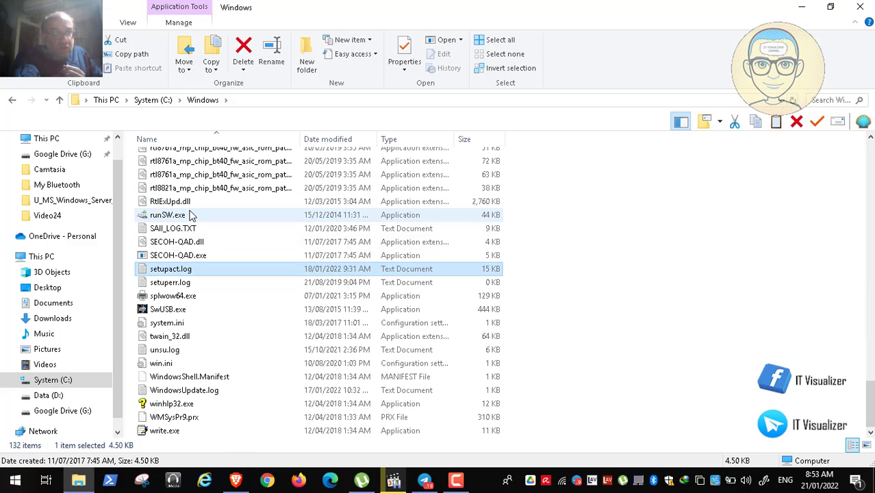
key(s)
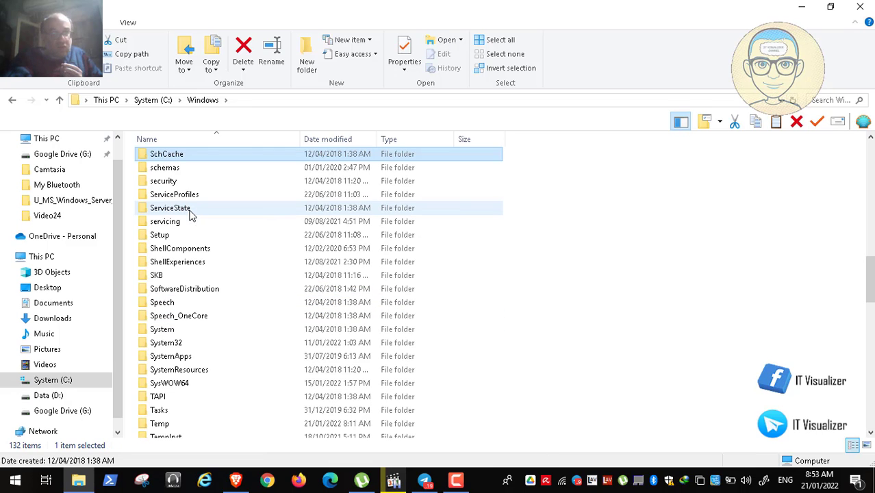
click(186, 345)
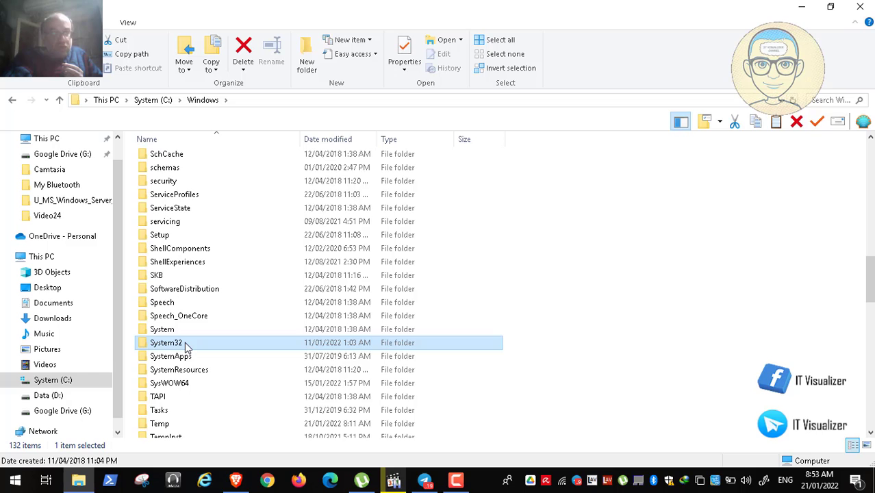
double_click(186, 344)
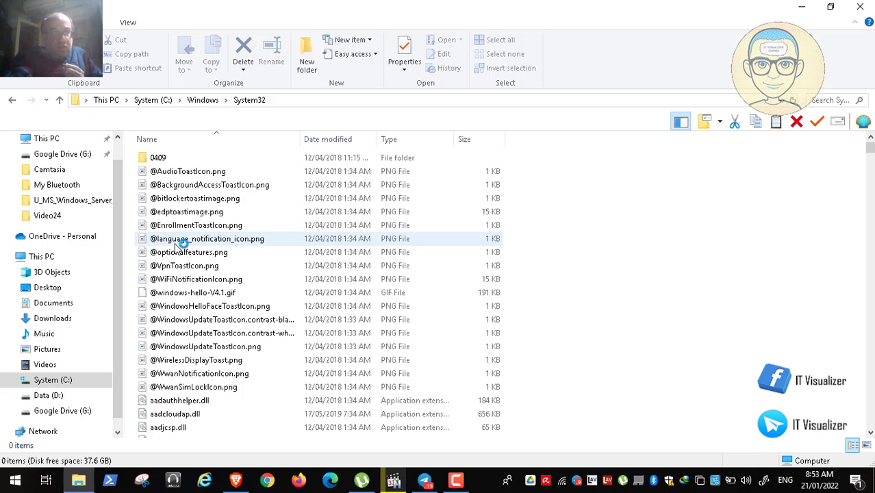
Find eventvwr.exe among the System32 files beginning with E and select it
click(176, 245)
text(eap)
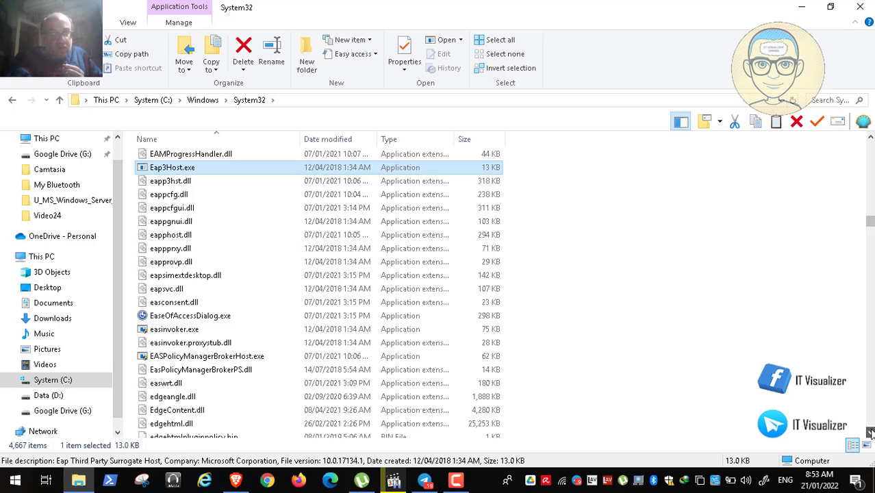
drag(870, 432, 871, 432)
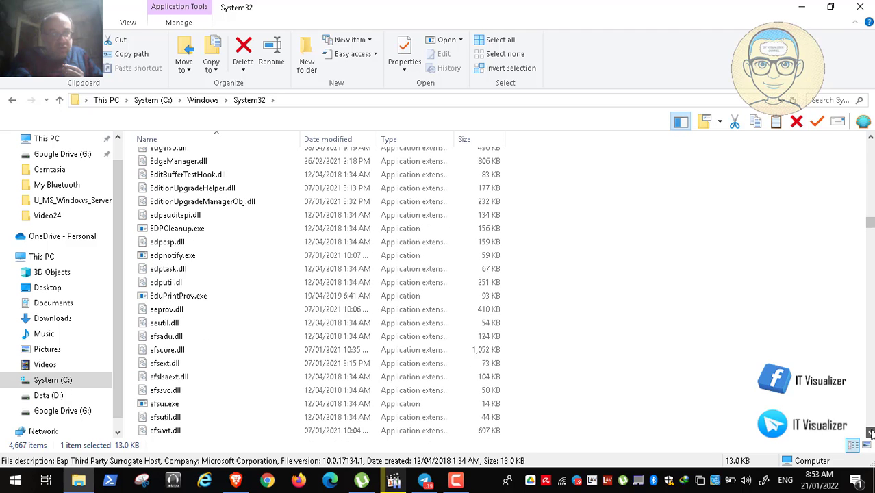
click(869, 416)
click(870, 415)
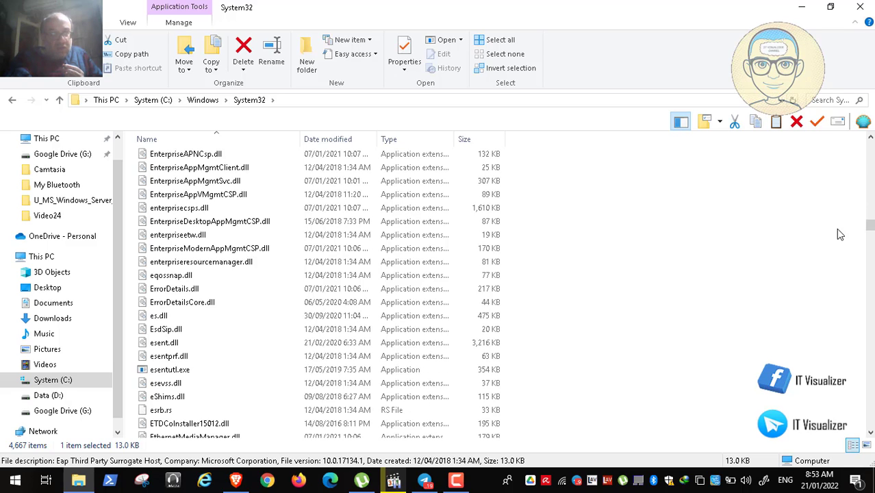
click(870, 140)
click(871, 139)
click(871, 139)
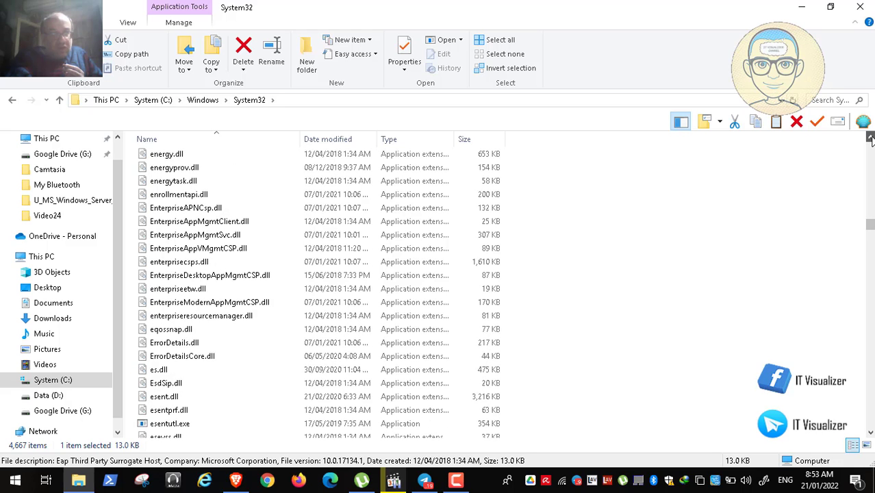
click(871, 140)
click(871, 140)
click(870, 139)
click(871, 139)
click(871, 140)
click(871, 140)
click(871, 140)
click(871, 139)
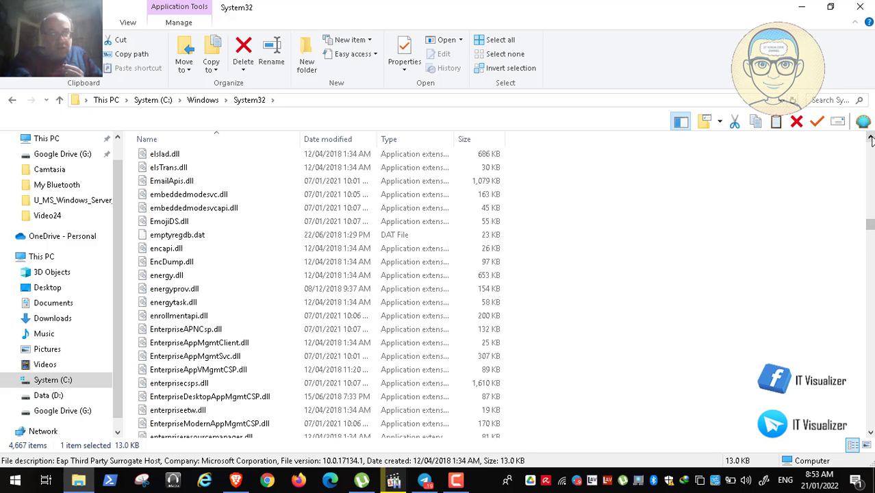
click(871, 140)
click(872, 397)
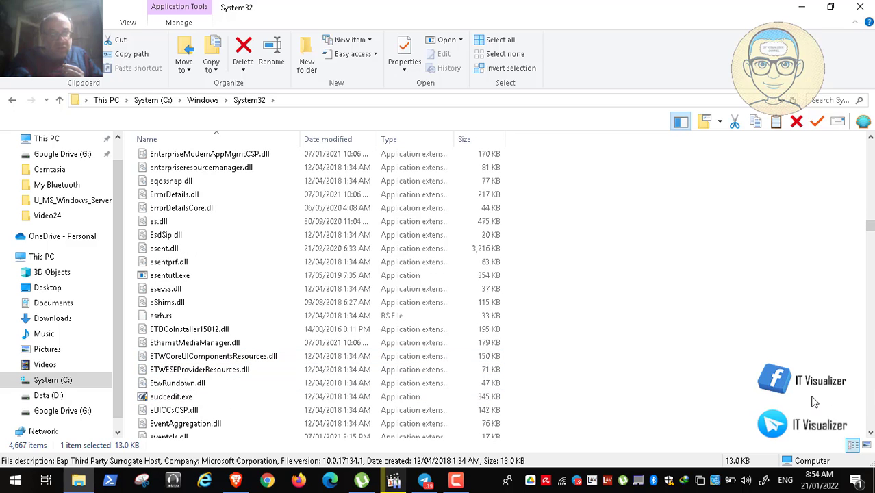
click(870, 433)
click(870, 433)
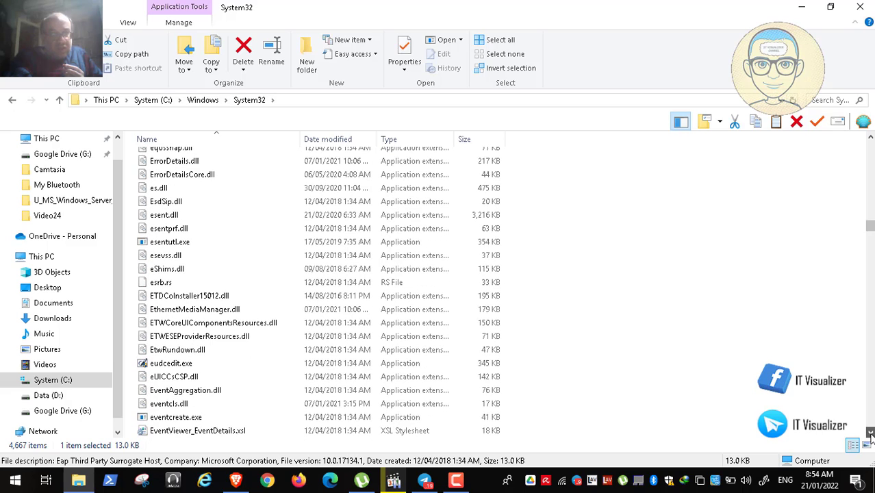
click(870, 433)
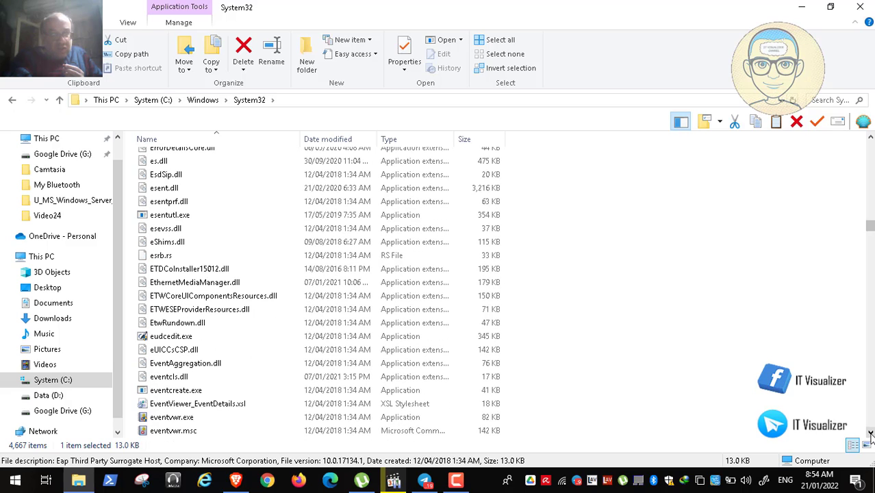
click(188, 420)
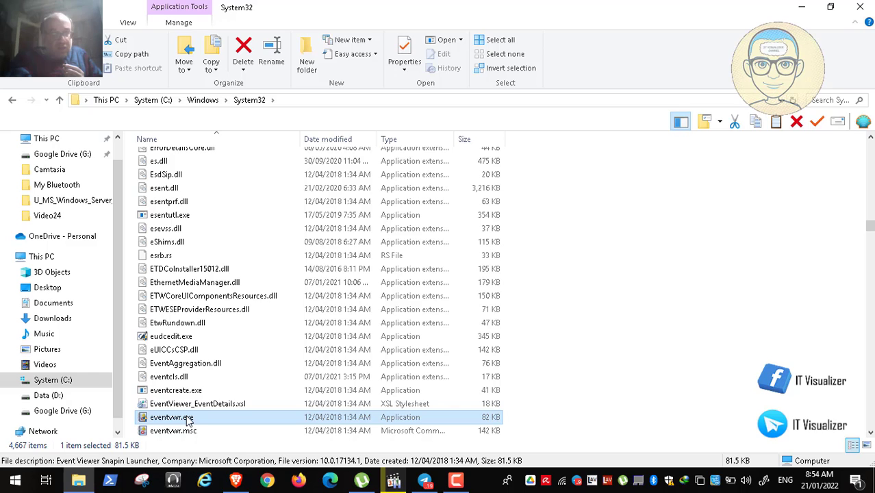
Open the advanced security settings of eventvwr.exe from its properties
right_click(189, 421)
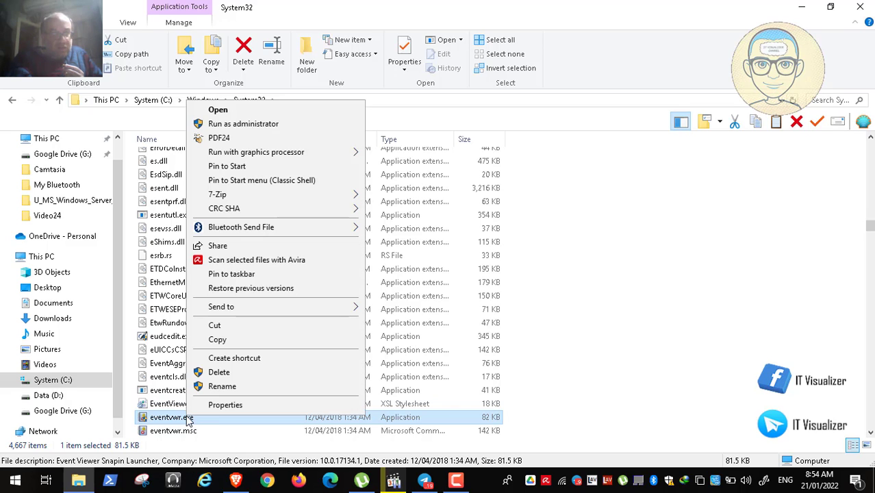
click(222, 402)
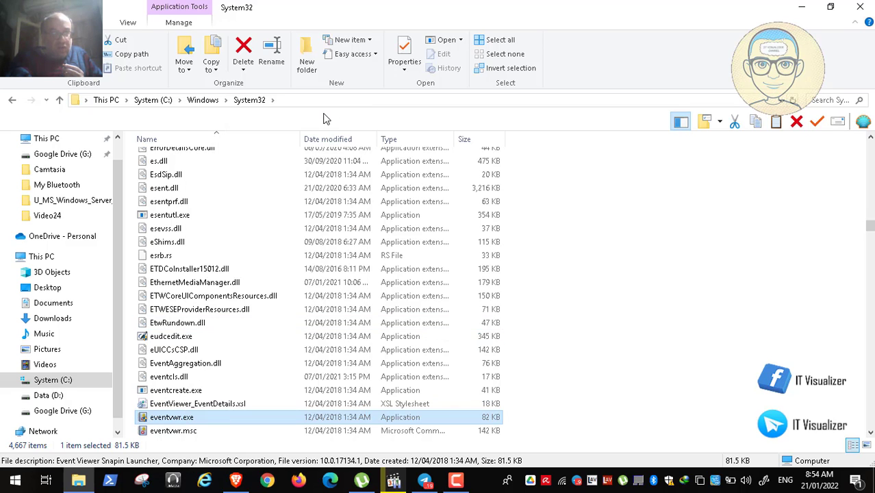
click(255, 166)
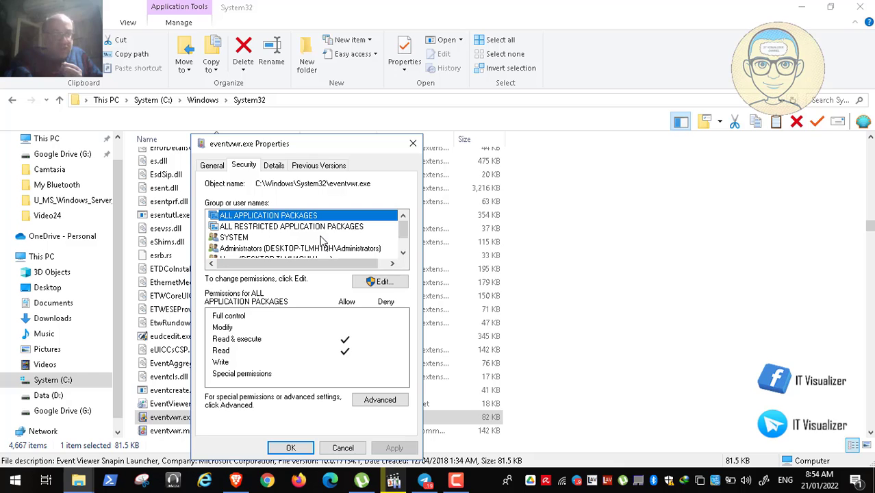
click(380, 401)
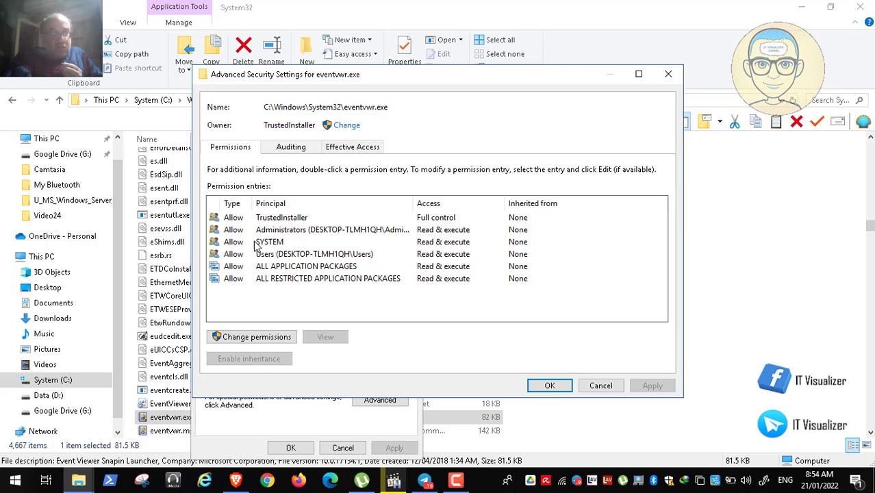
Examine the eventvwr.exe permission entries for TrustedInstaller, Administrators, SYSTEM, Users, ALL APPLICATION PACKAGES and ALL RESTRICTED APPLICATION PACKAGES
click(305, 219)
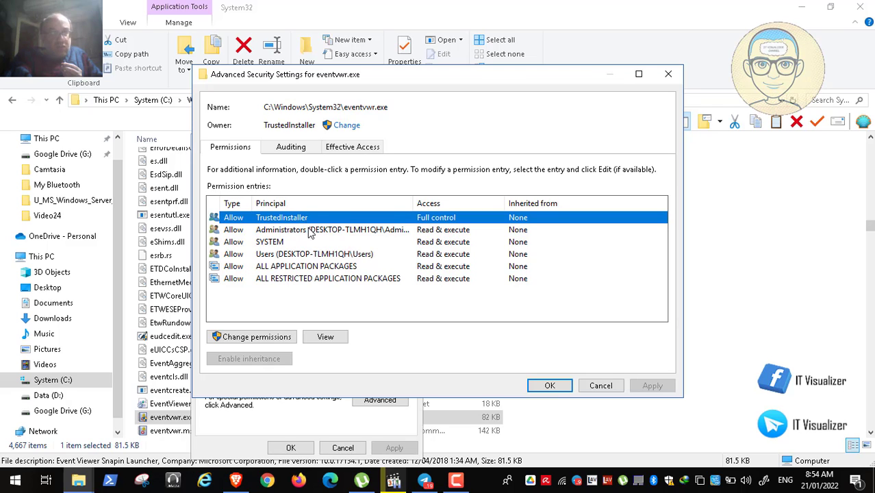
click(307, 231)
click(282, 243)
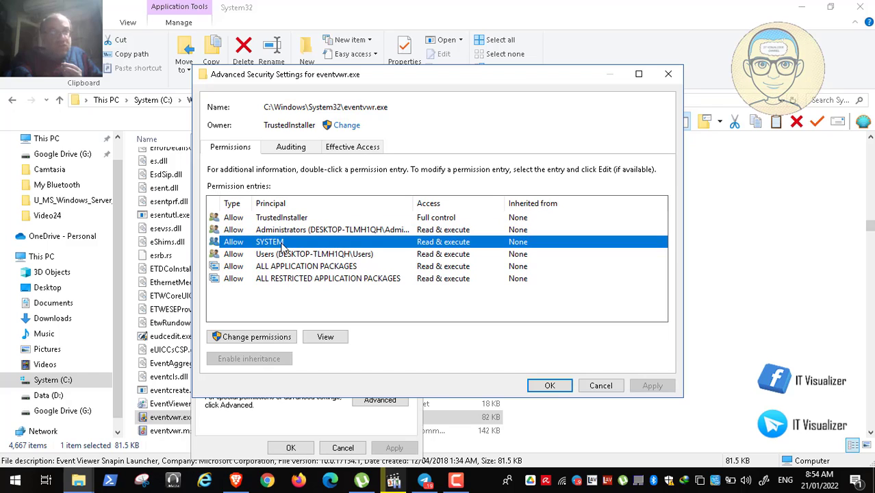
click(299, 255)
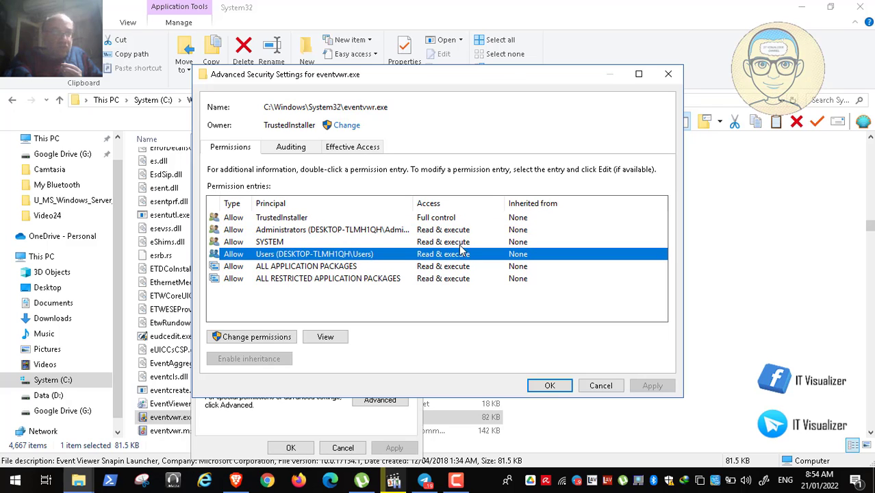
click(306, 267)
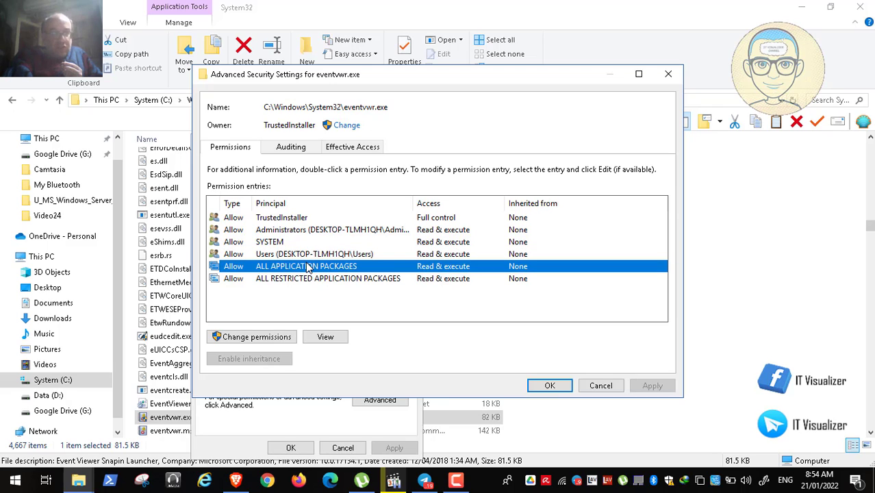
click(319, 280)
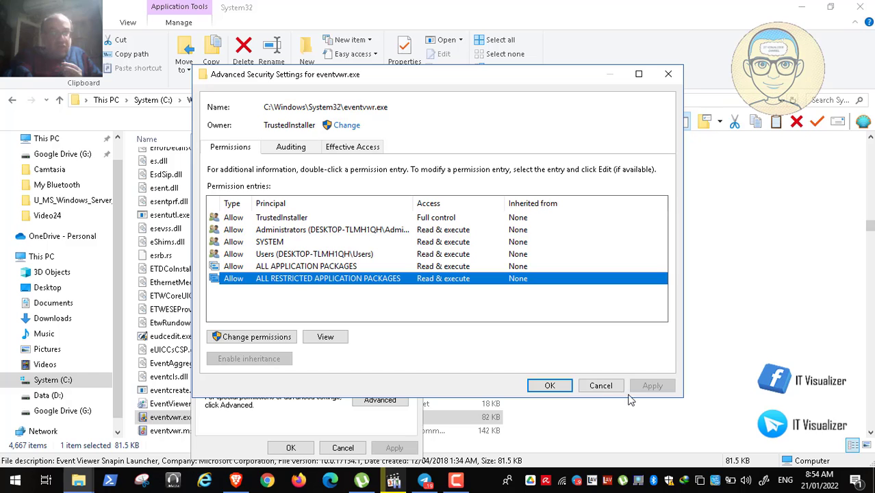
Close the eventvwr.exe security and properties dialogs without changes, close the System32 window, and return to Video25.mp4 in full screen
click(607, 386)
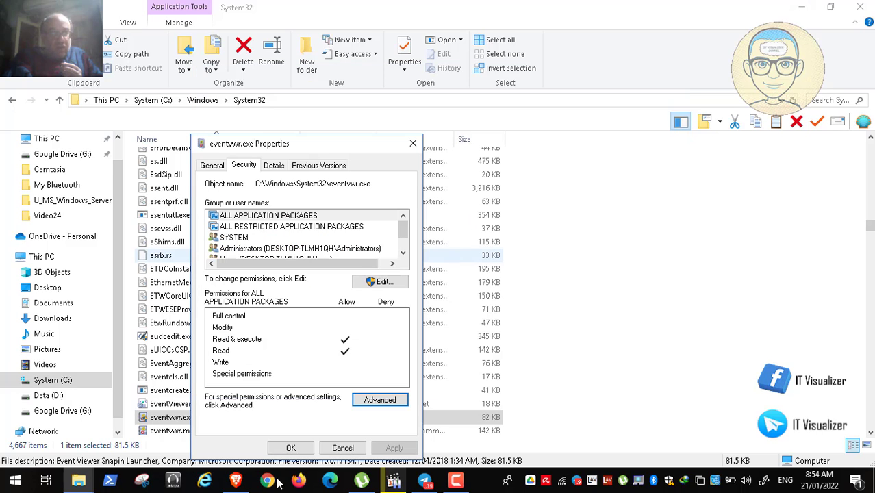
click(343, 447)
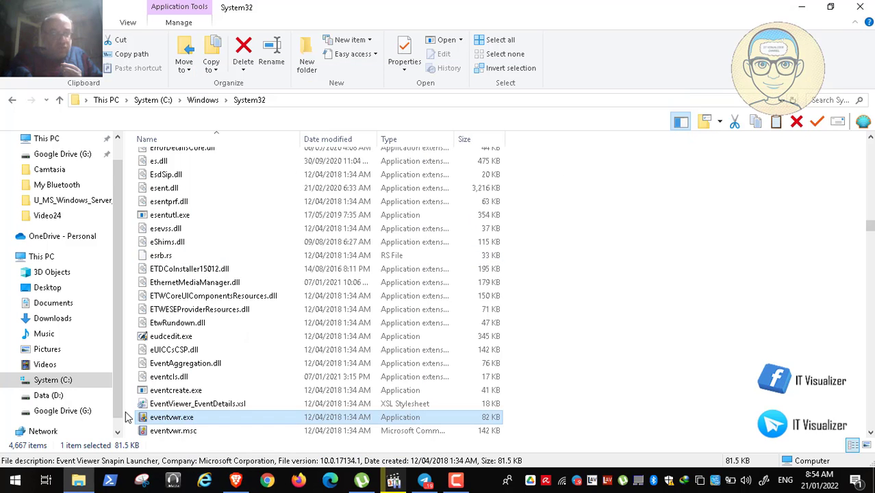
click(857, 6)
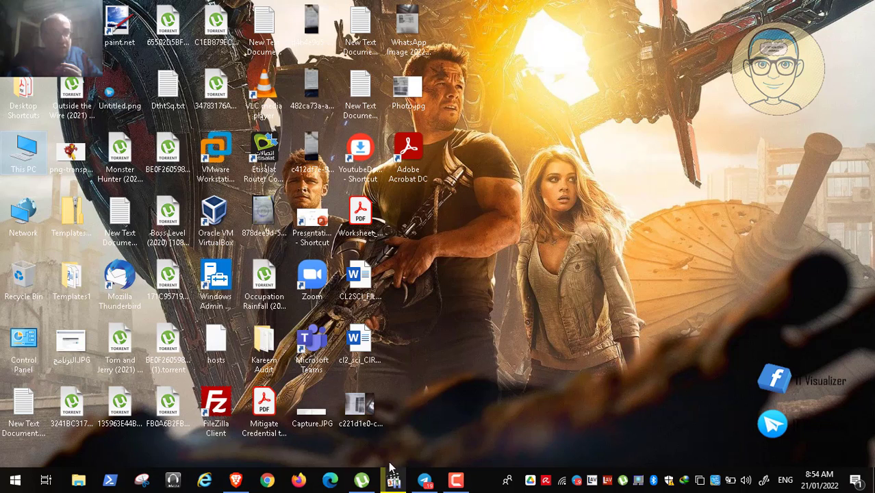
click(394, 483)
double_click(276, 261)
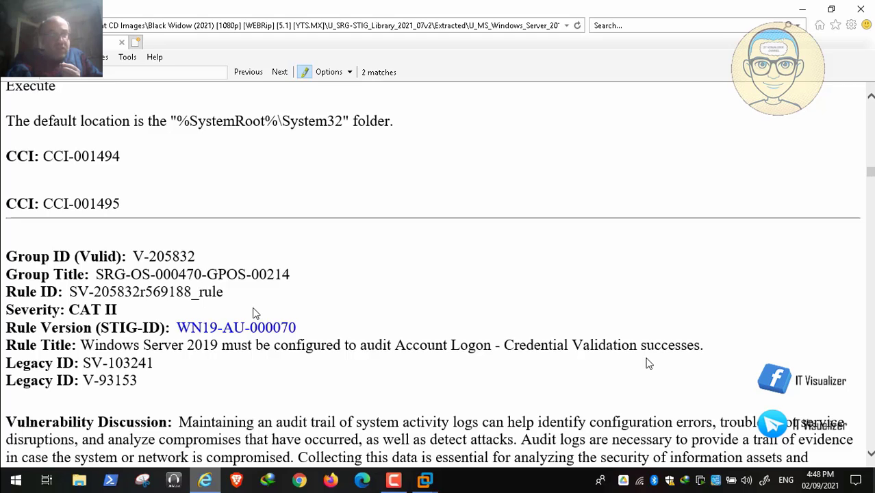
Read rule WN19-AU-000070 on auditing Account Logon - Credential Validation successes, including its discussion, AuditPol check content and fix text
mouse_move(323, 450)
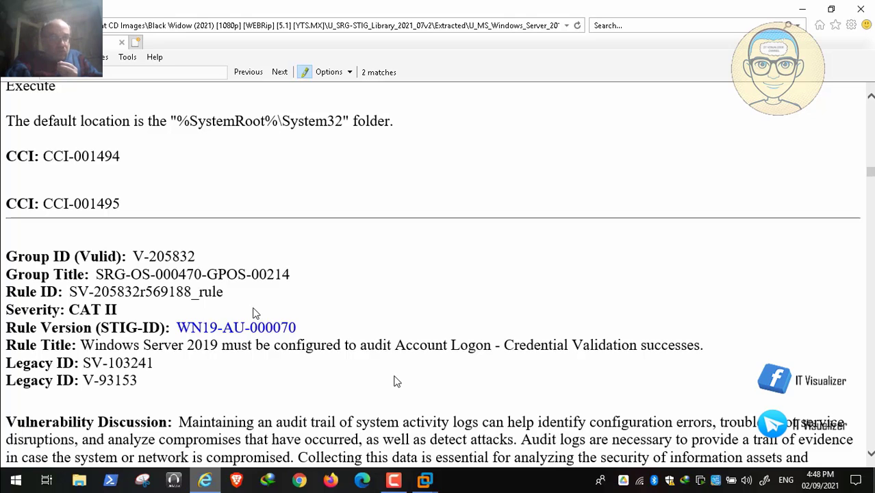
mouse_move(8, 476)
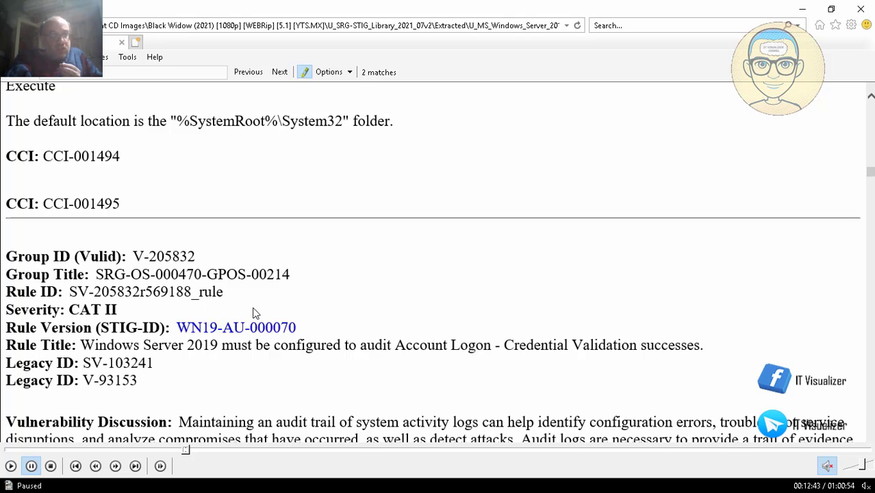
scroll(253, 313, down, 1)
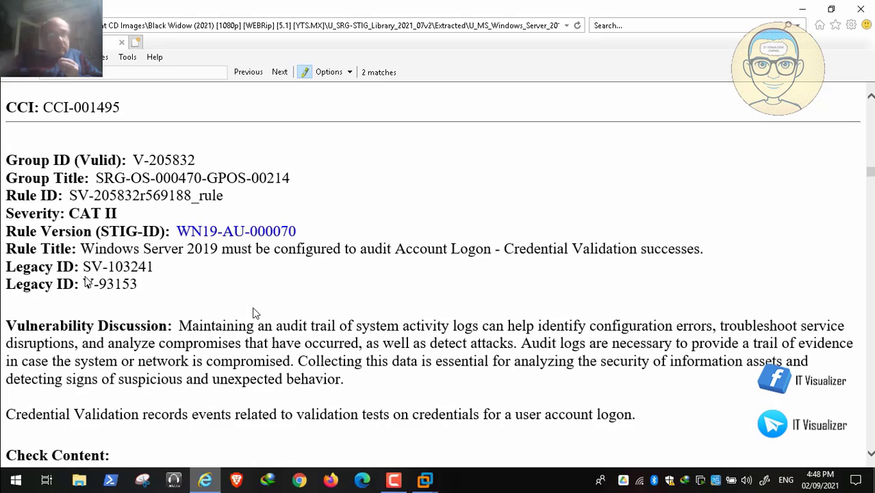
scroll(254, 313, down, 1)
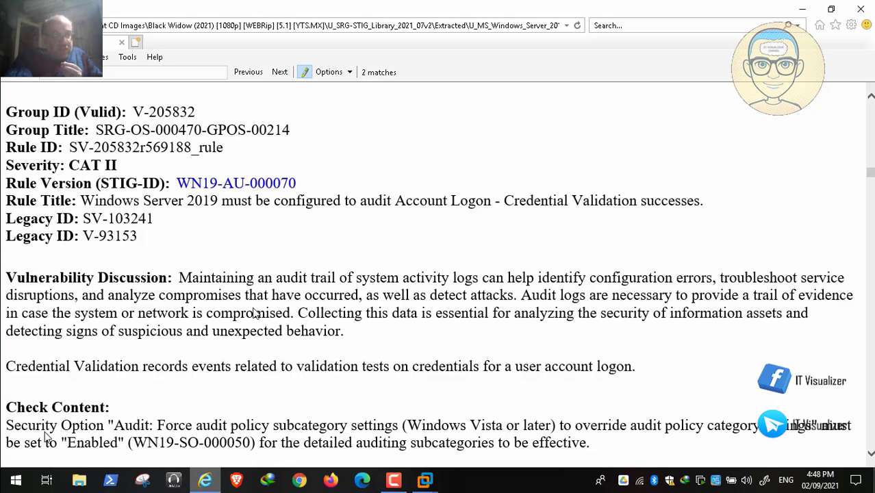
click(33, 465)
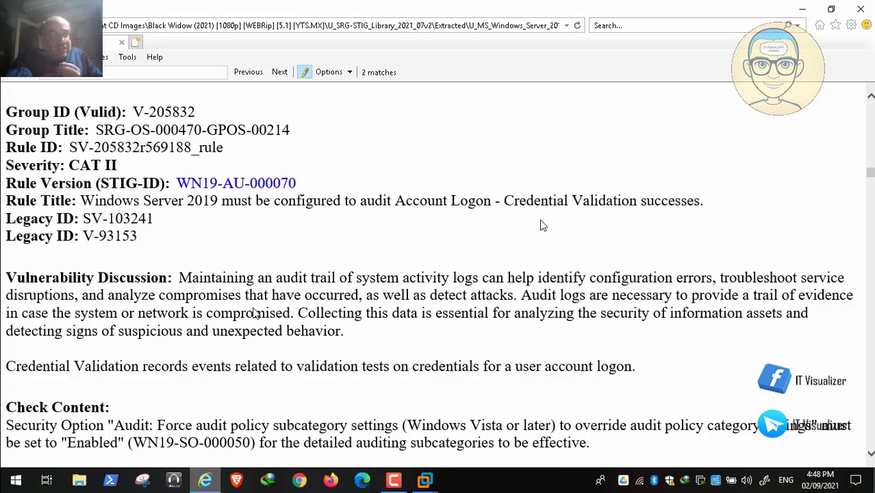
click(10, 466)
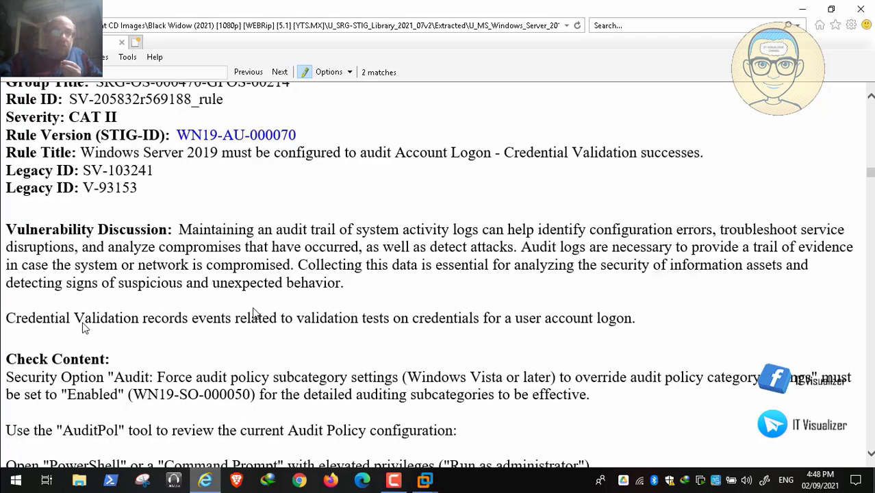
scroll(253, 313, down, 1)
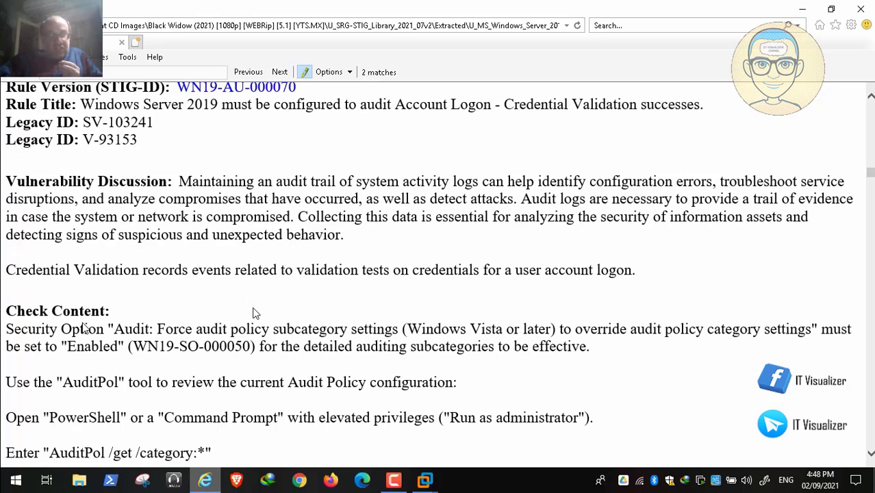
scroll(254, 312, down, 1)
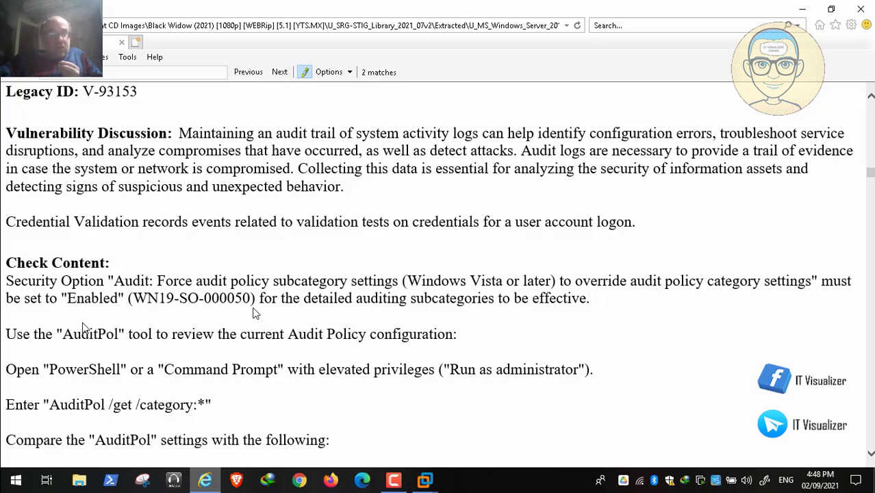
scroll(253, 313, down, 2)
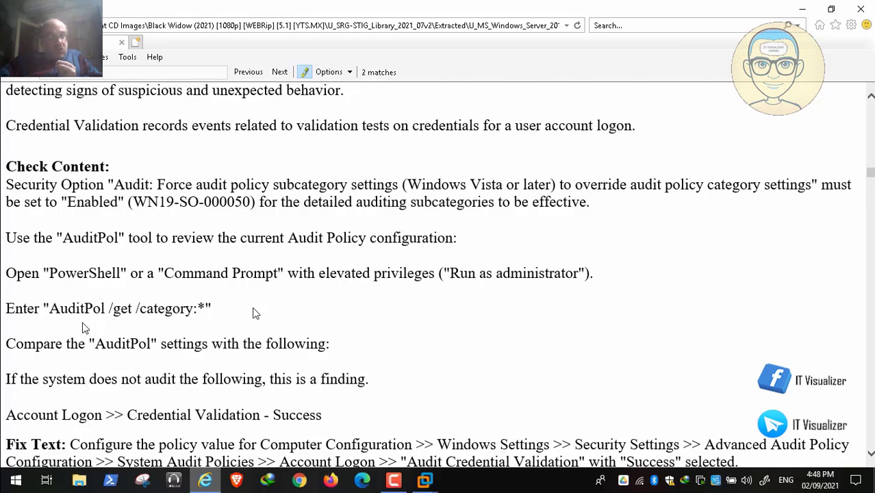
scroll(253, 313, up, 1)
scroll(254, 313, down, 1)
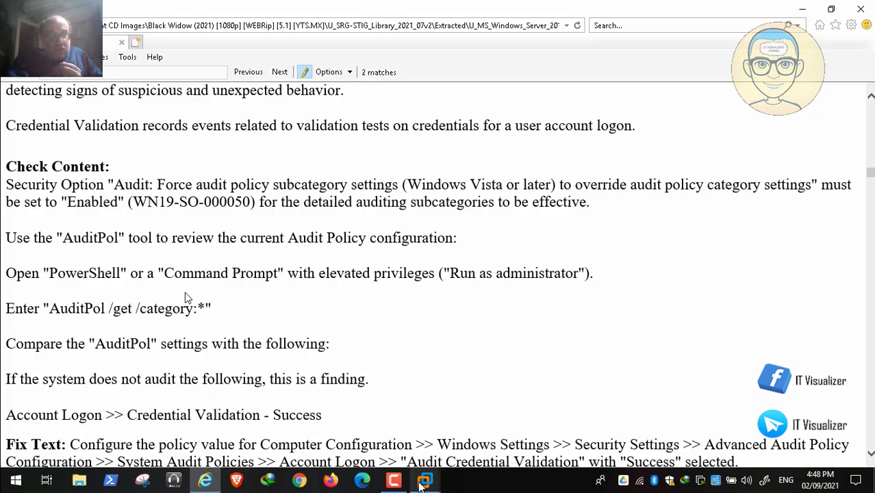
Pause Video25.mp4 and leave full-screen playback
mouse_move(424, 479)
click(365, 414)
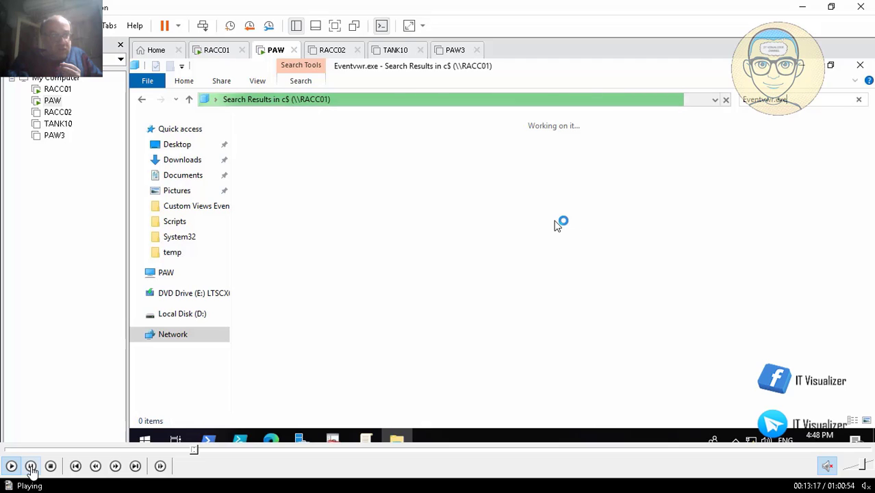
double_click(182, 219)
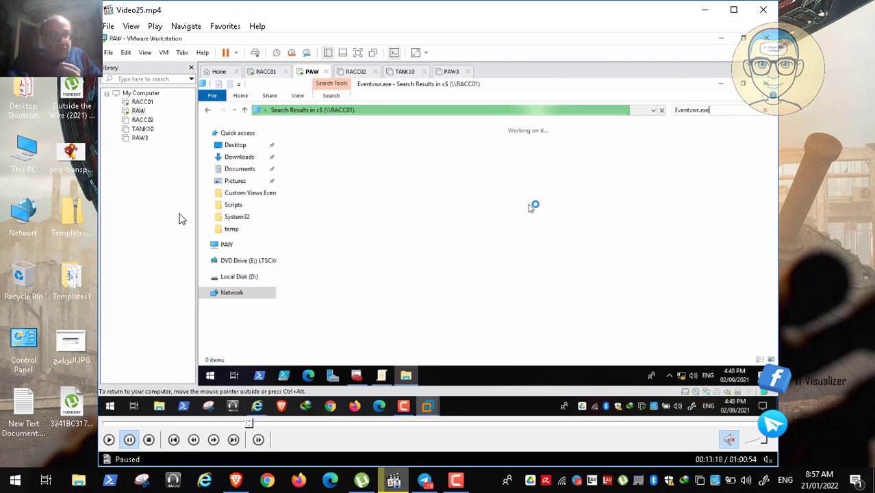
Switch to the Brave browser and select the current page address for replacement
click(235, 479)
click(323, 31)
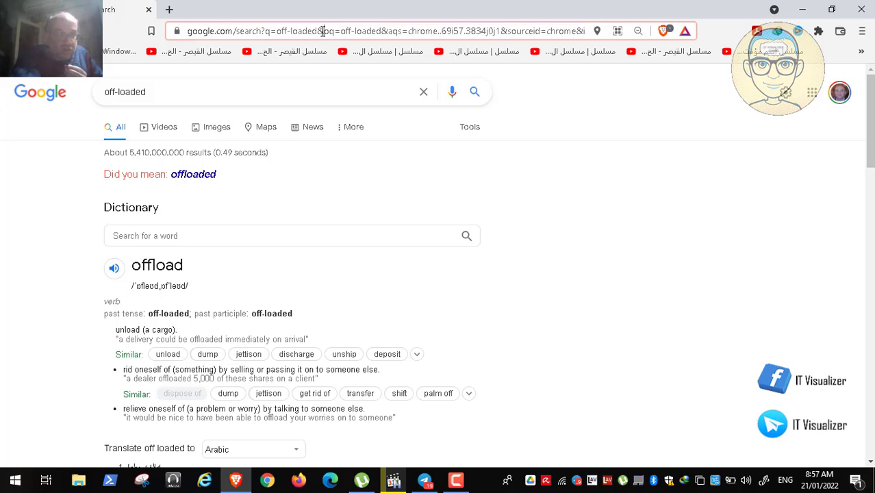
key(BackSpace)
text(win)
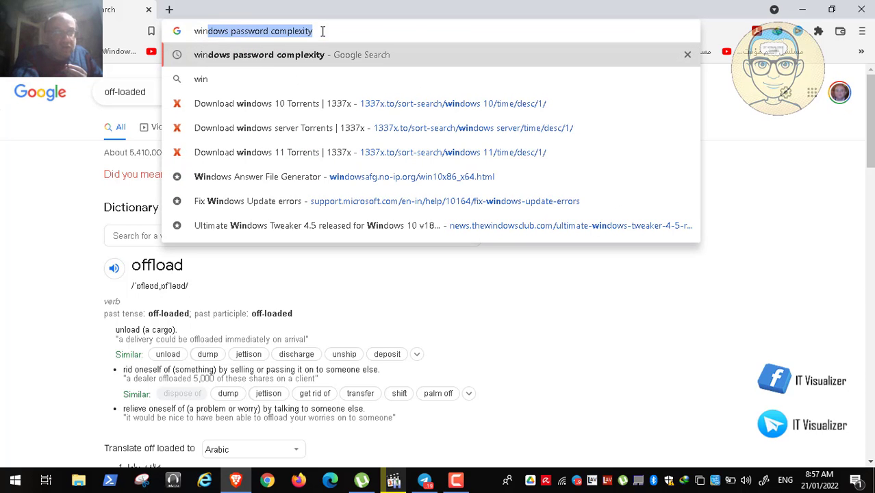
text(d)
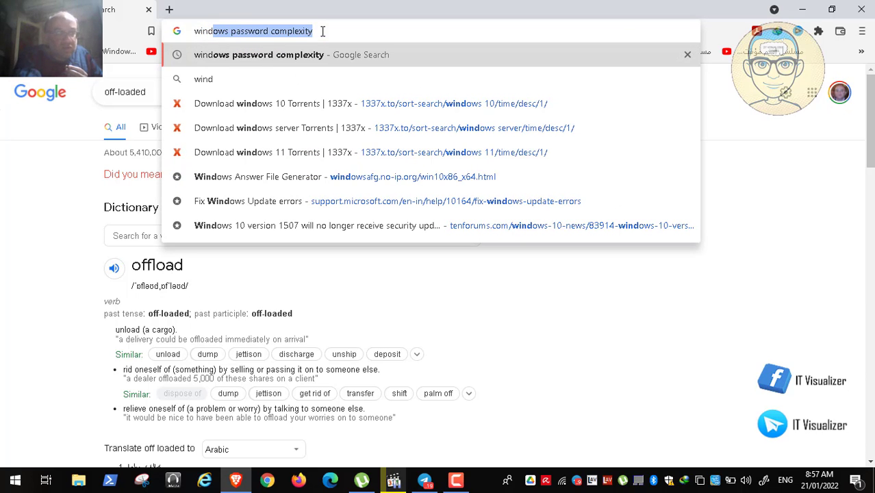
text(owsse)
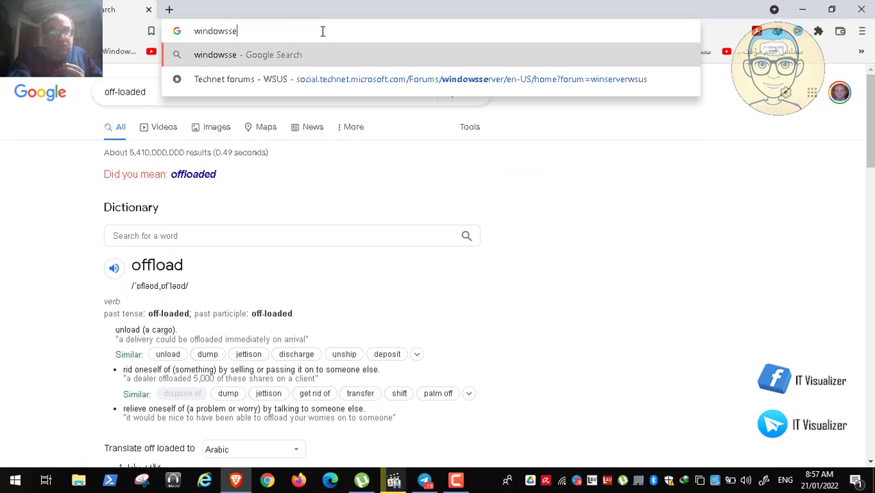
key(BackSpace)
key(BackSpace)
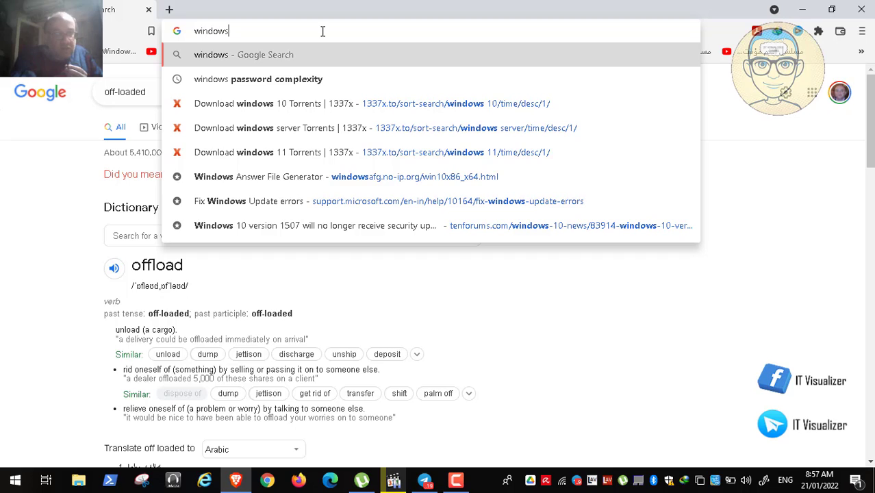
text(secur)
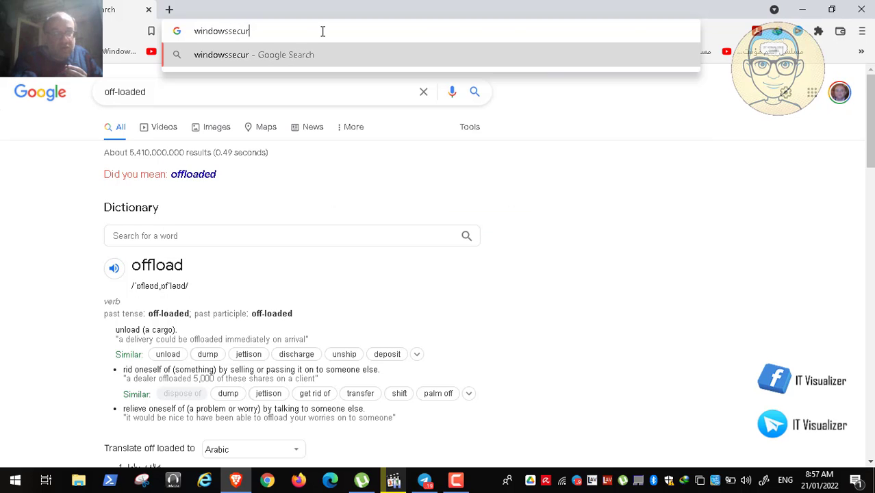
text(ity)
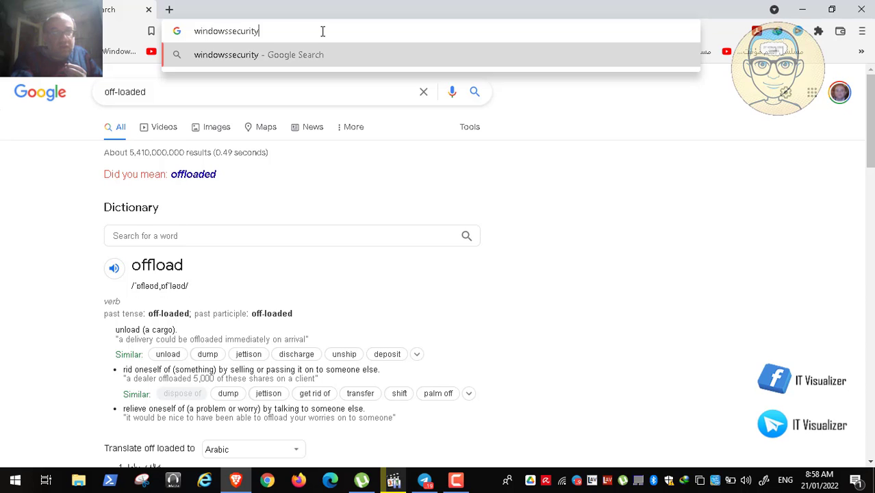
key(BackSpace)
key(BackSpace)
key(BackSpace)
key(BackSpace)
key(BackSpace)
key(BackSpace)
key(BackSpace)
key(BackSpace)
key(BackSpace)
key(BackSpace)
key(BackSpace)
key(BackSpace)
key(BackSpace)
key(BackSpace)
key(BackSpace)
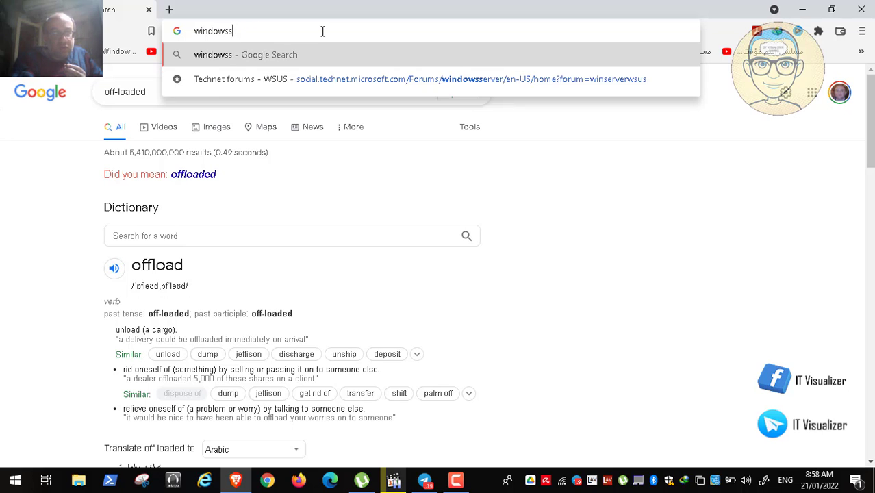
Enter windows in the browser address field, removing the suggested password complexity ending
text(win)
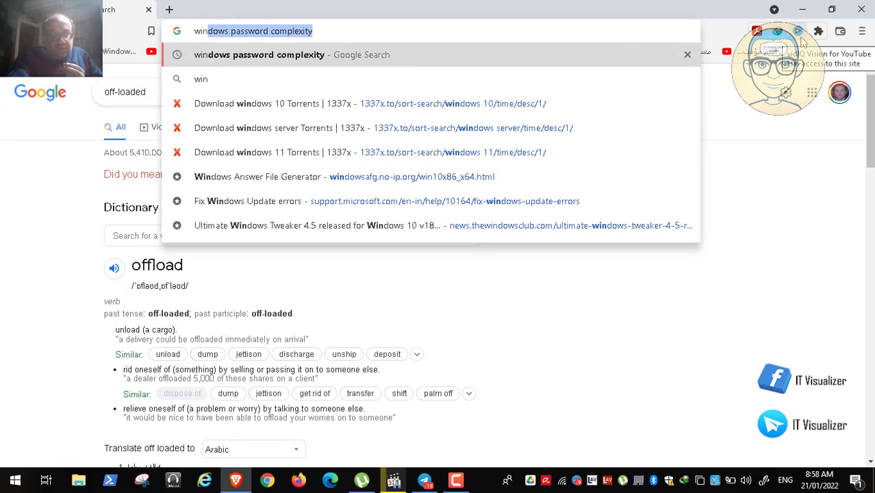
key(Right)
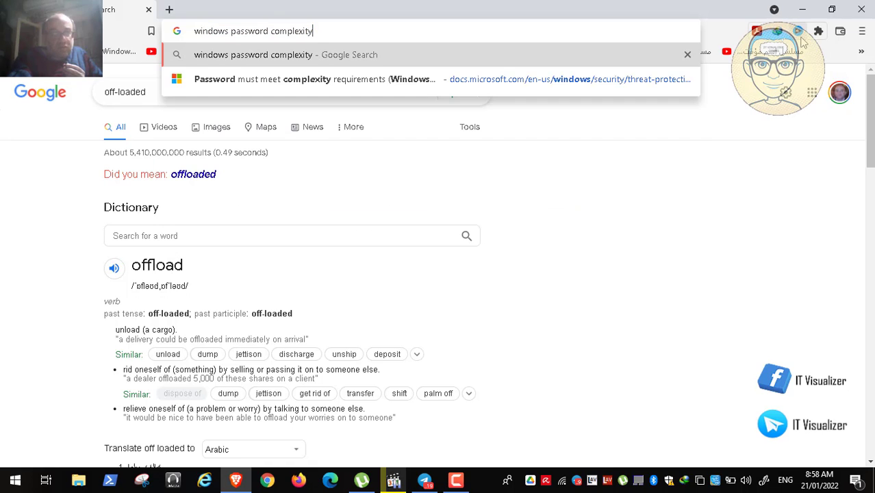
key(BackSpace)
key(BackSpace)
key(BackSpace)
key(BackSpace)
key(BackSpace)
key(BackSpace)
key(BackSpace)
key(BackSpace)
key(BackSpace)
key(BackSpace)
key(BackSpace)
key(BackSpace)
key(BackSpace)
key(BackSpace)
key(BackSpace)
key(BackSpace)
key(BackSpace)
key(BackSpace)
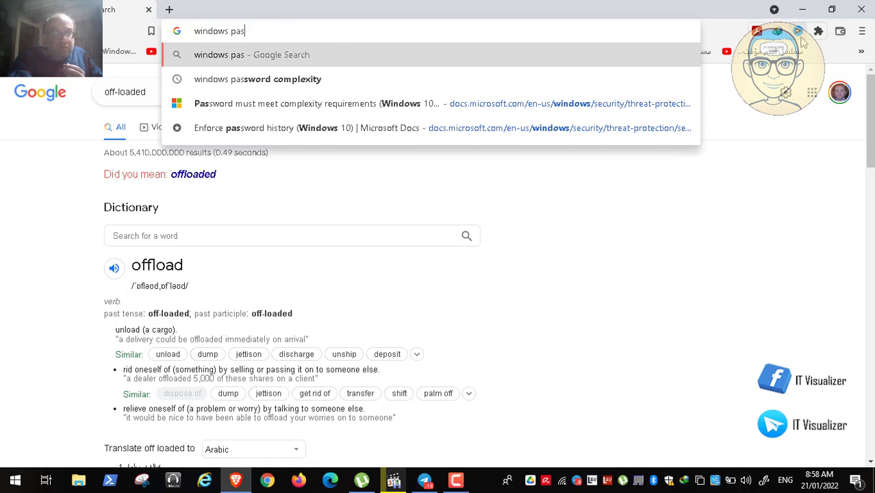
key(BackSpace)
key(BackSpace)
text(se)
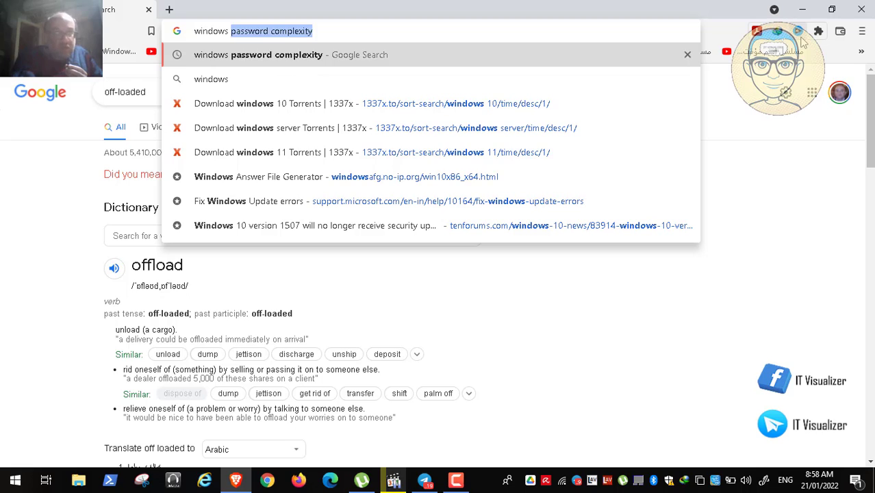
text(curity)
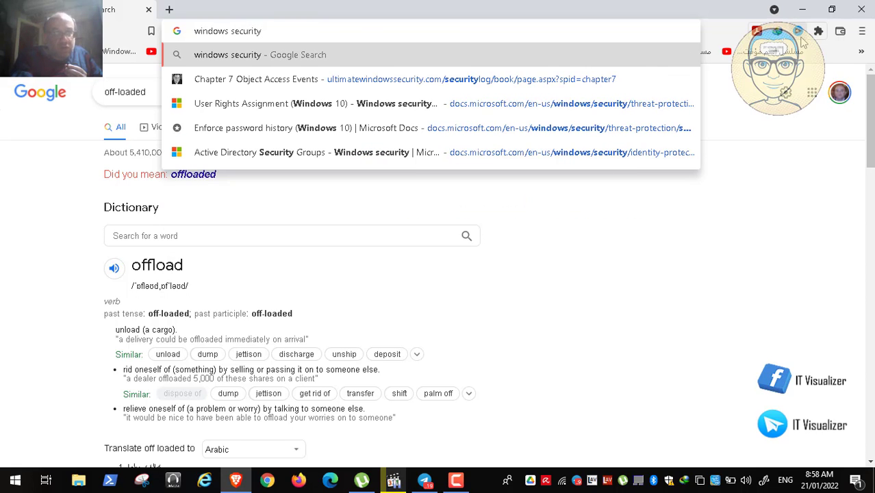
key(BackSpace)
key(BackSpace)
key(BackSpace)
key(BackSpace)
key(BackSpace)
key(BackSpace)
key(BackSpace)
key(BackSpace)
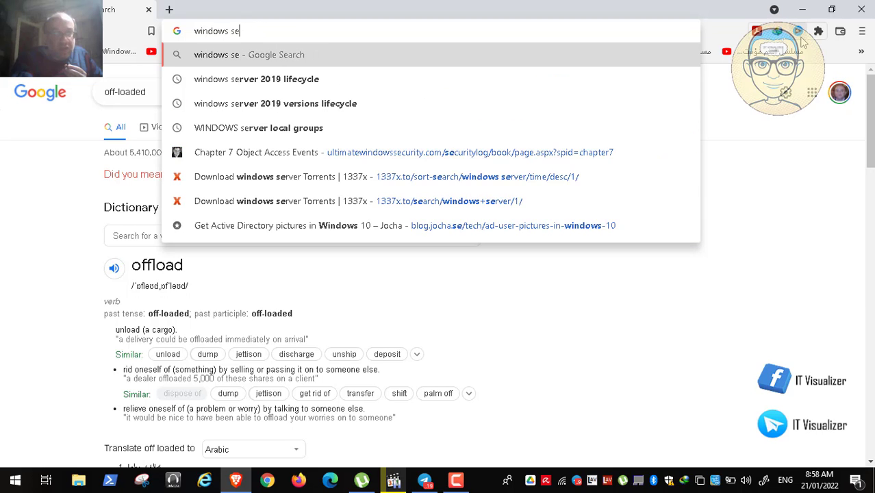
Complete the query as windows eve and open the suggested Chapter 7 Object Access Events page on ultimatewindowssecurity.com, showing its chapter list
text(eve)
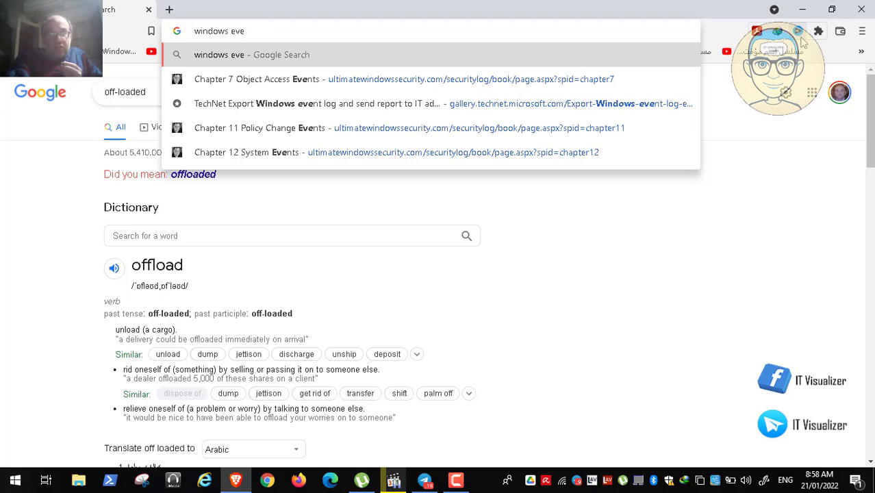
click(419, 80)
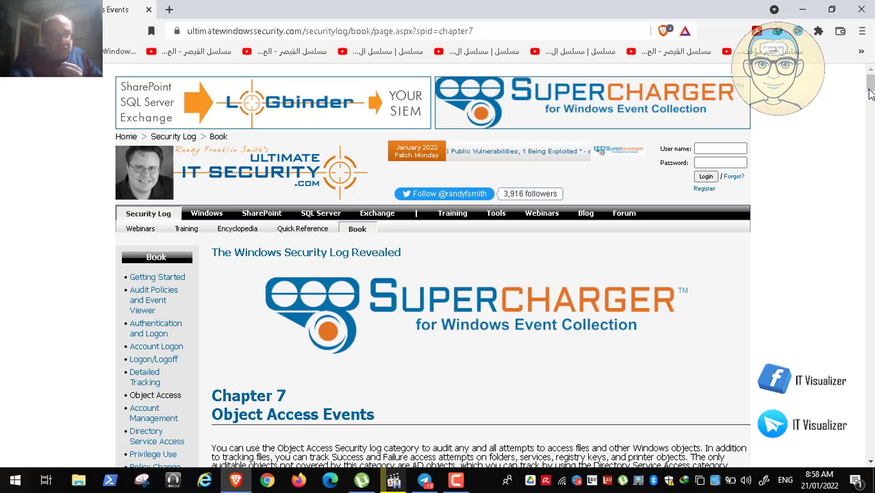
drag(870, 94, 871, 96)
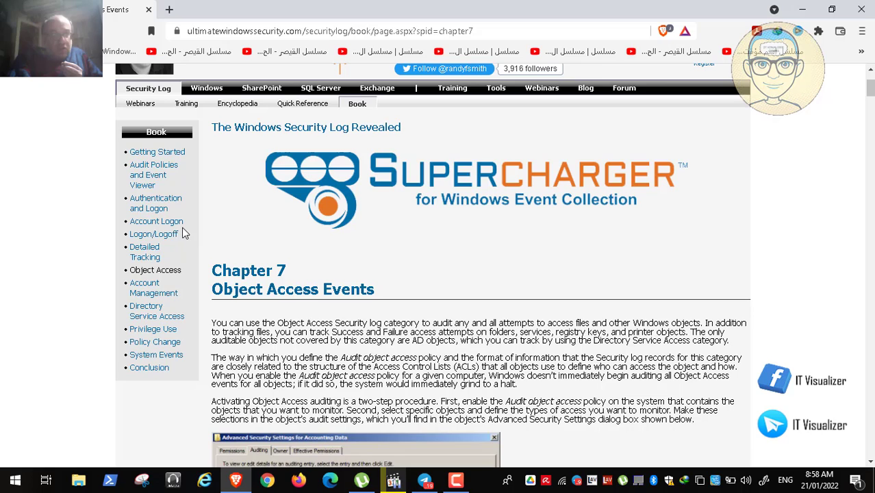
Switch back to the paused Video25.mp4 in the media player
click(393, 480)
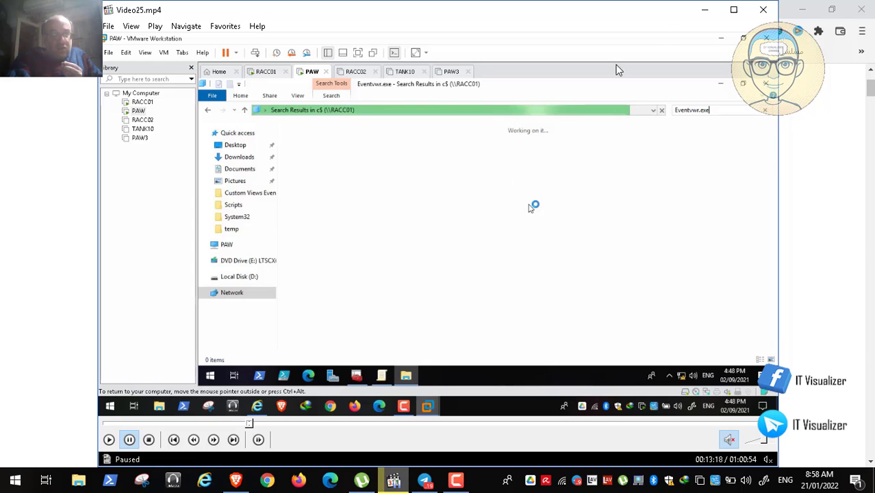
click(704, 10)
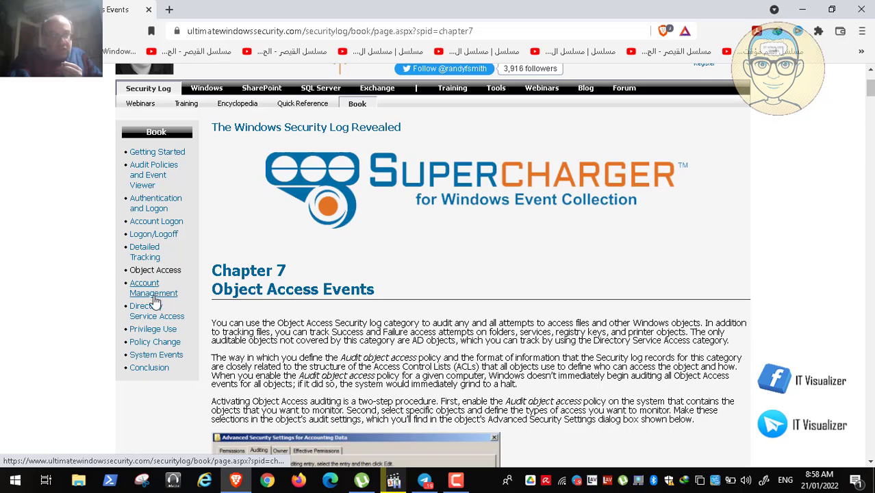
click(394, 480)
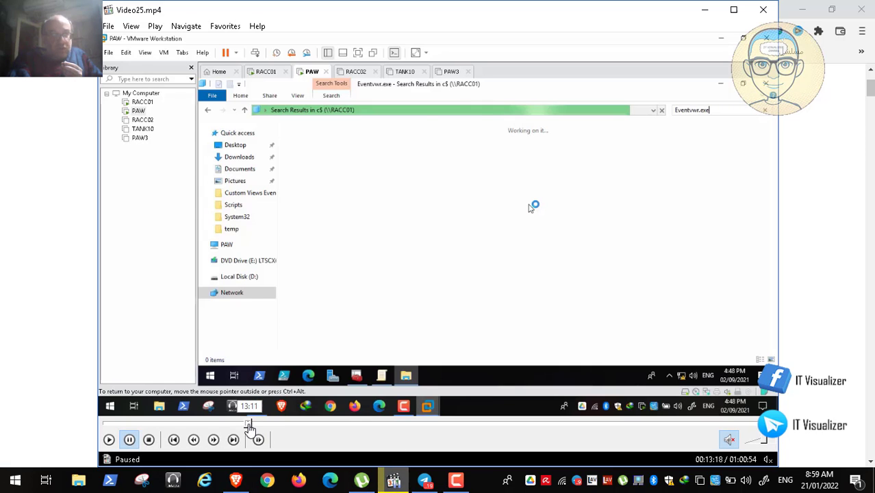
Rewind the paused video to about 13:11, then switch to the browser and open the book's Account Logon chapter
click(250, 425)
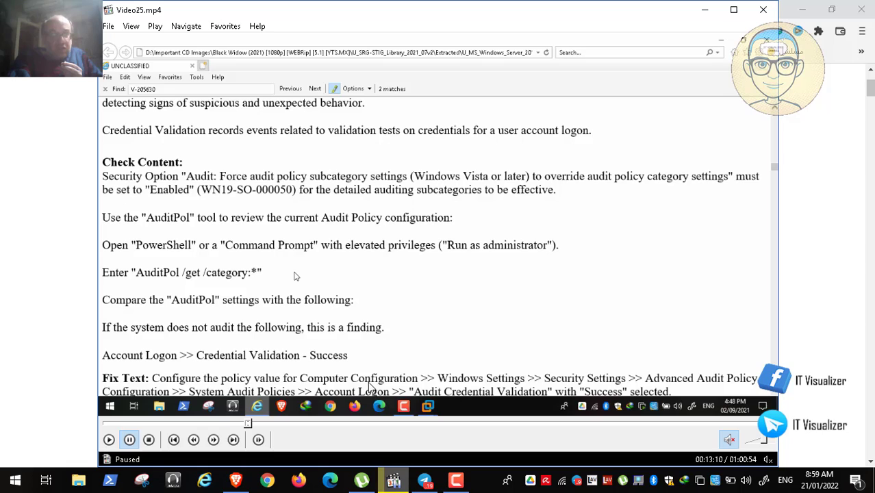
click(704, 10)
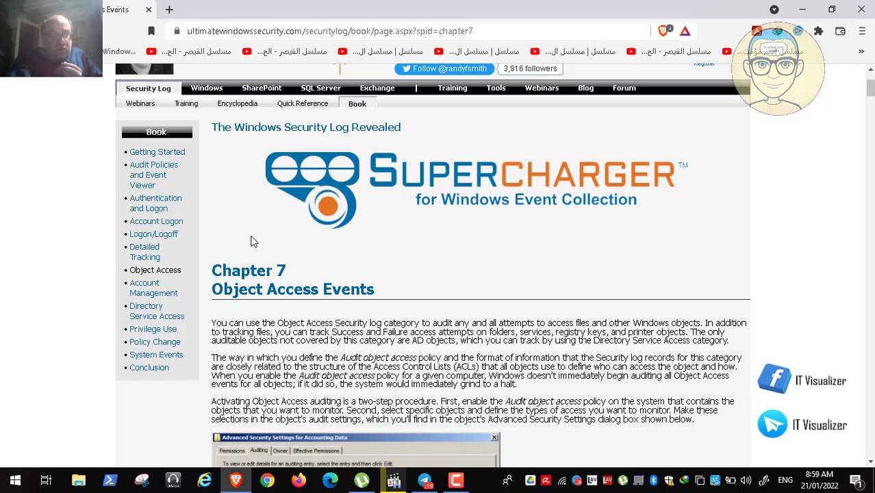
click(163, 224)
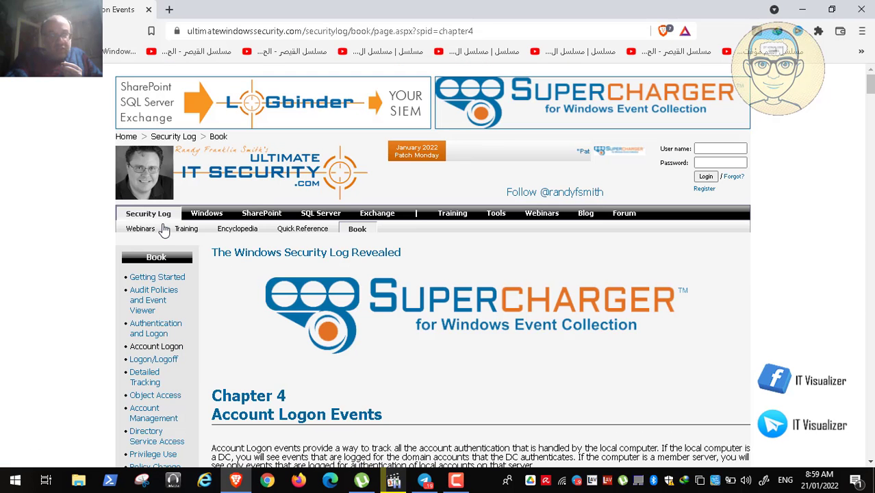
Examine the Account Logon Events chapter: the subcategories, the NTLM and Kerberos sections, the failure codes and the closing event ID table
scroll(176, 247, down, 3)
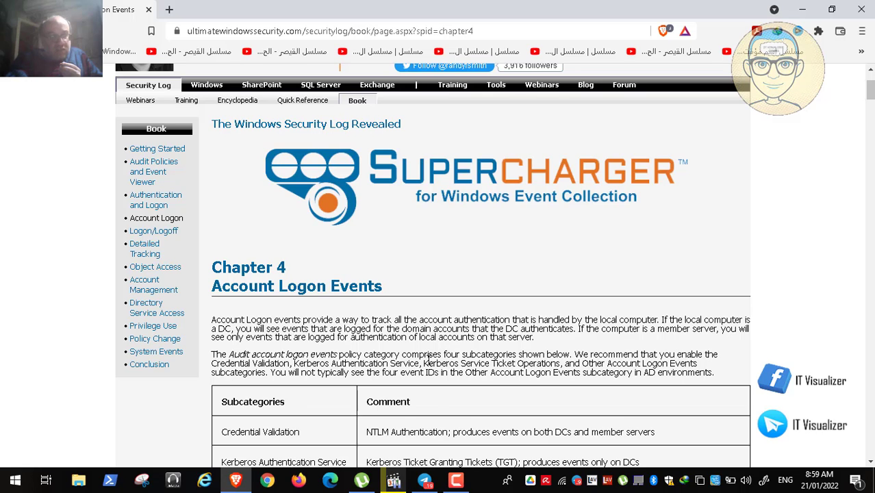
scroll(426, 360, down, 3)
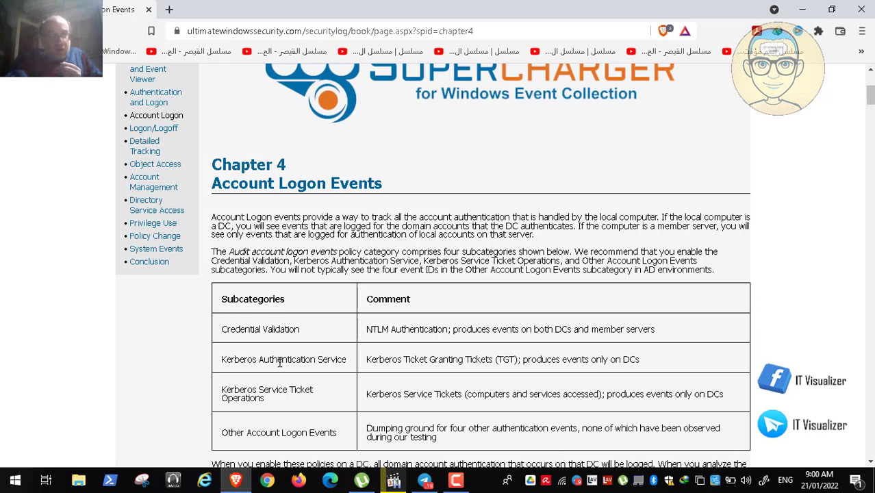
scroll(279, 363, down, 4)
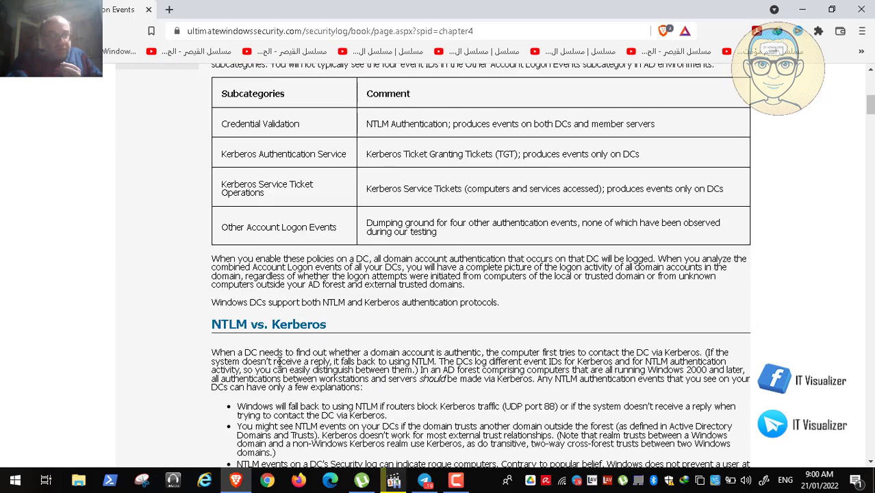
scroll(279, 363, down, 4)
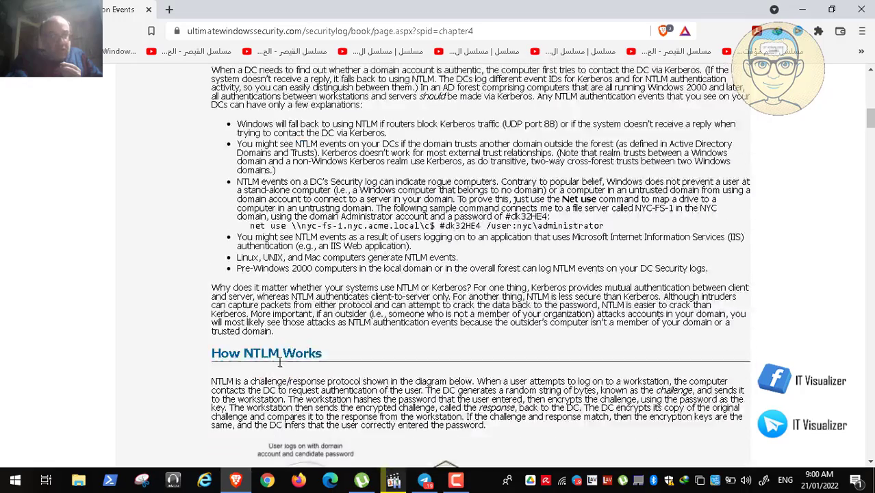
scroll(279, 363, down, 6)
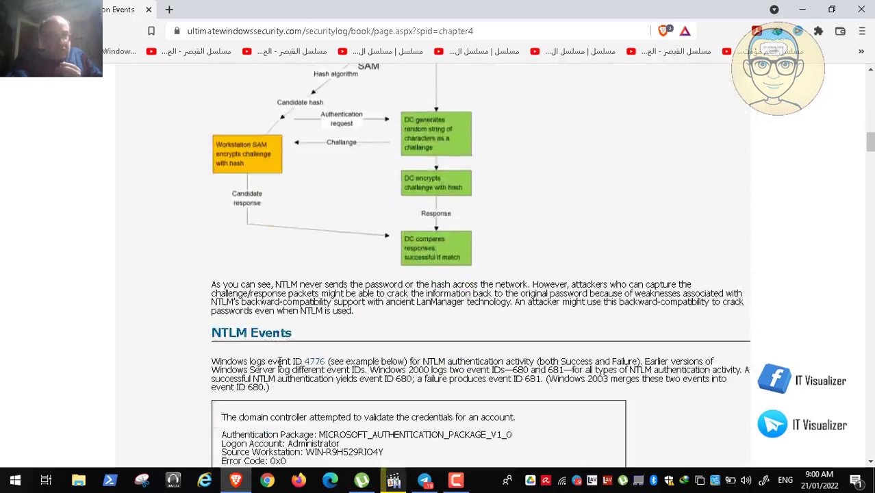
scroll(280, 363, down, 12)
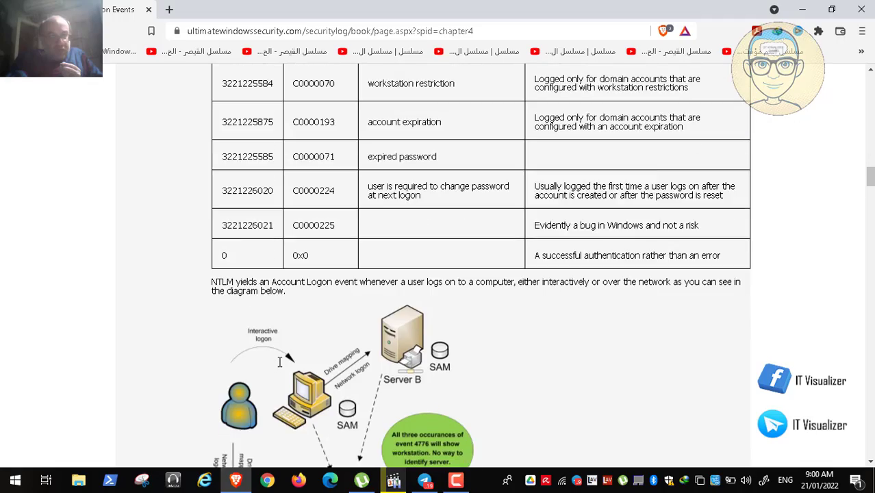
scroll(279, 362, down, 13)
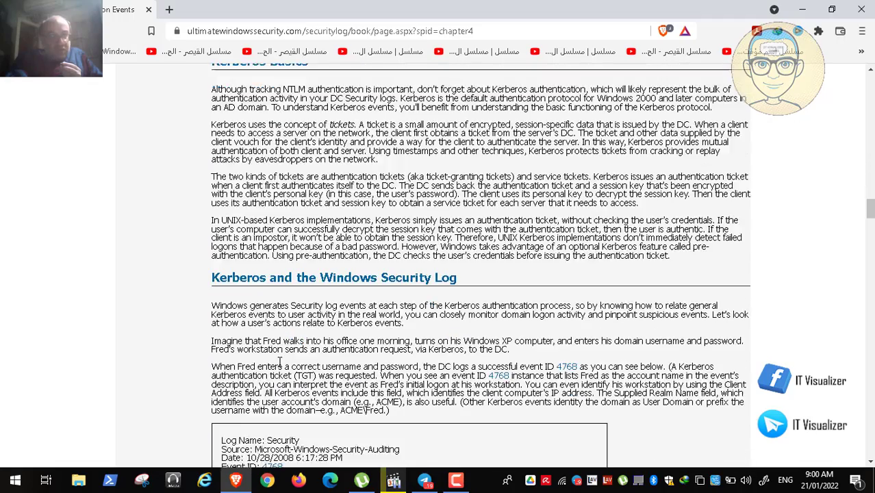
scroll(279, 363, down, 8)
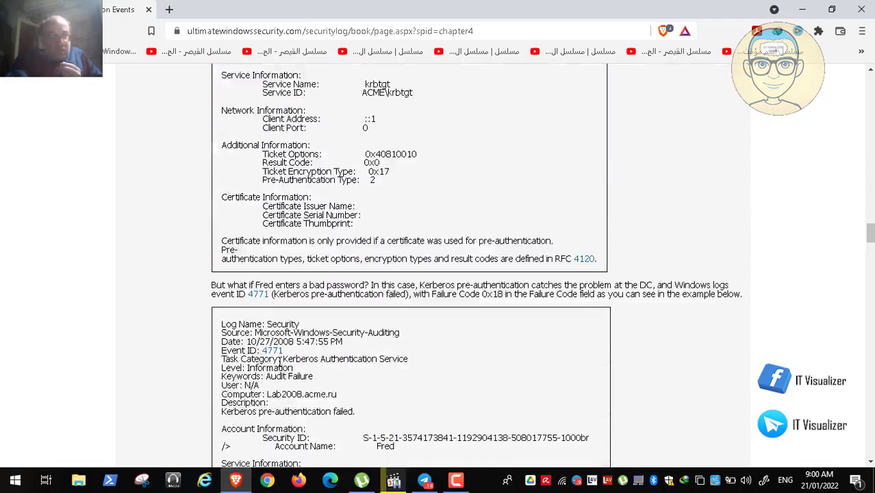
scroll(279, 363, down, 13)
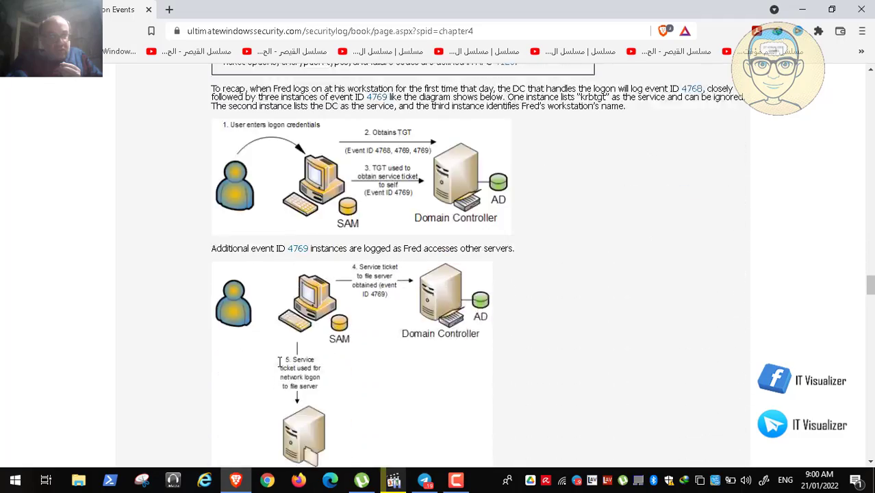
scroll(279, 363, down, 7)
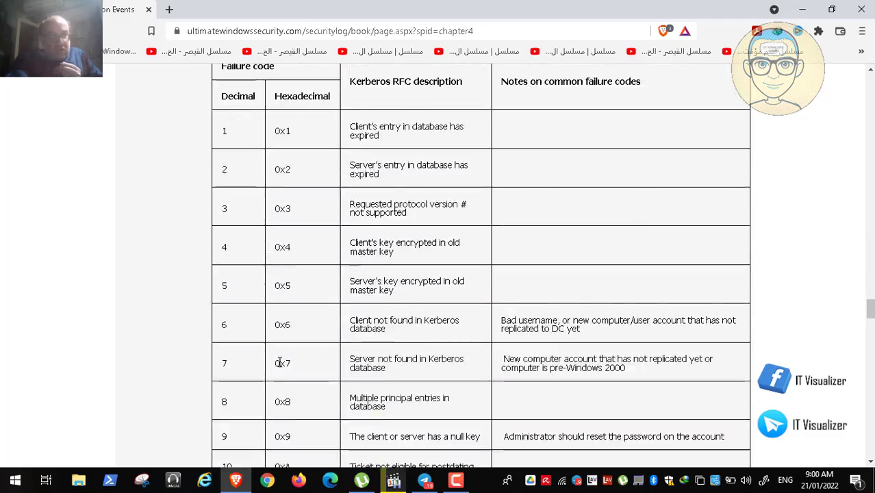
scroll(280, 363, up, 2)
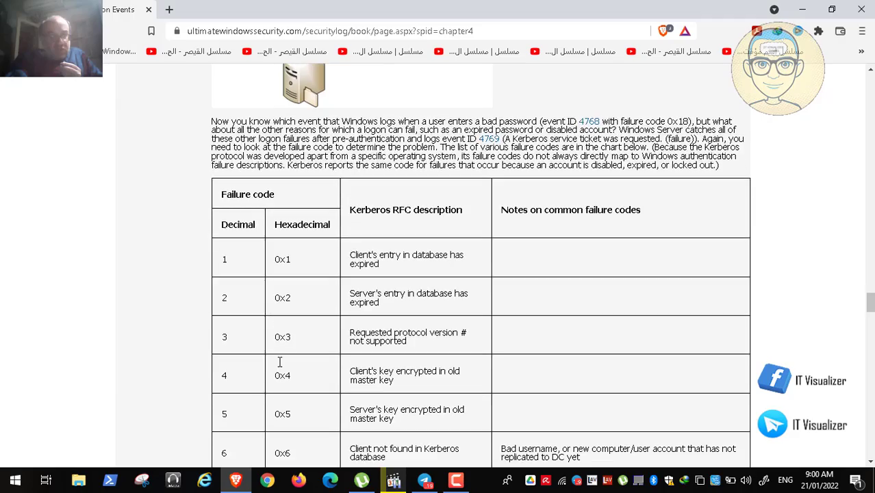
scroll(279, 363, down, 20)
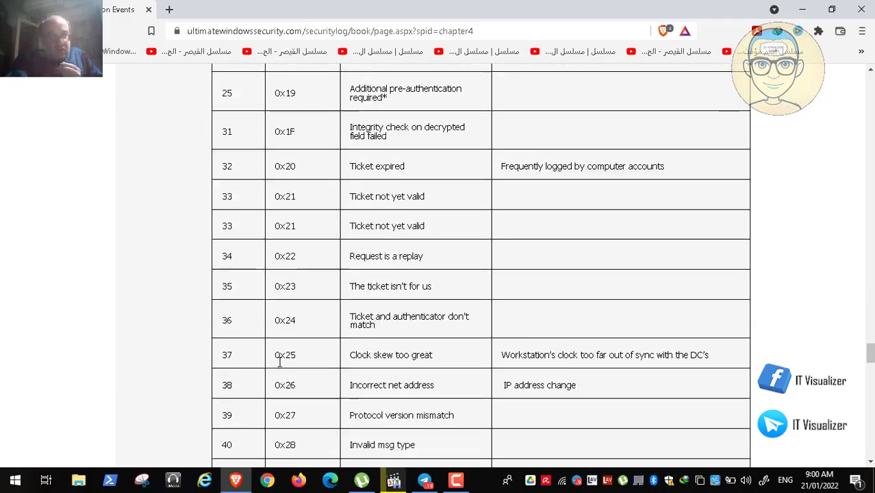
scroll(280, 362, down, 5)
scroll(279, 363, down, 5)
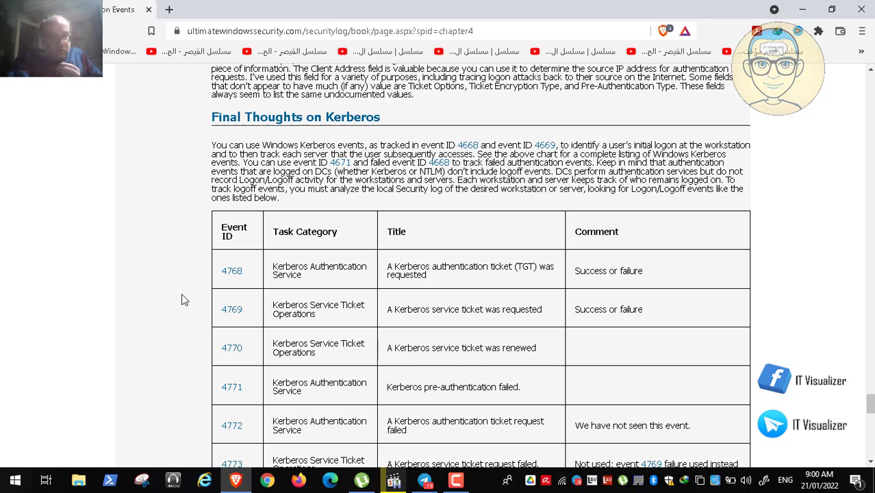
Minimize the browser, return to the video player and bring up the PAW virtual machine
click(803, 11)
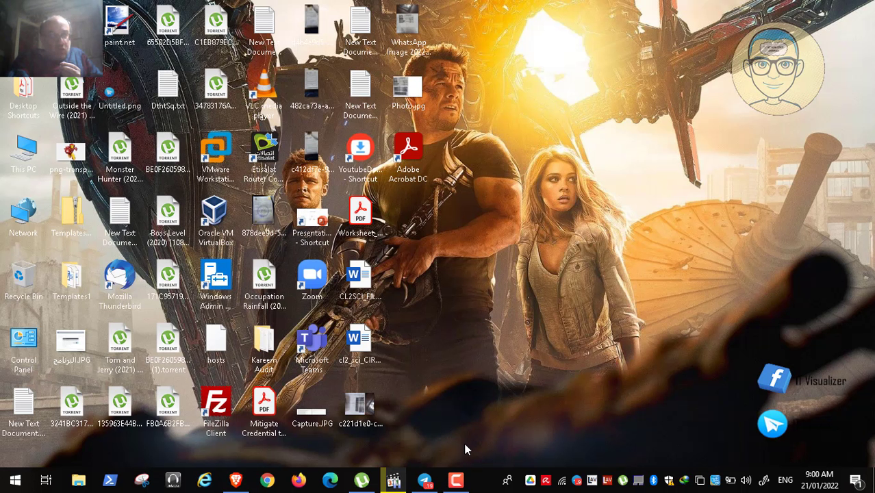
click(394, 481)
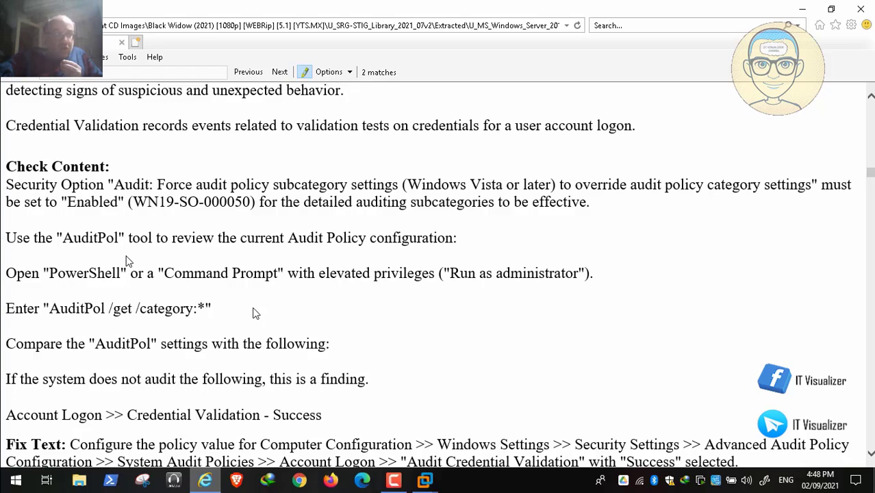
mouse_move(424, 481)
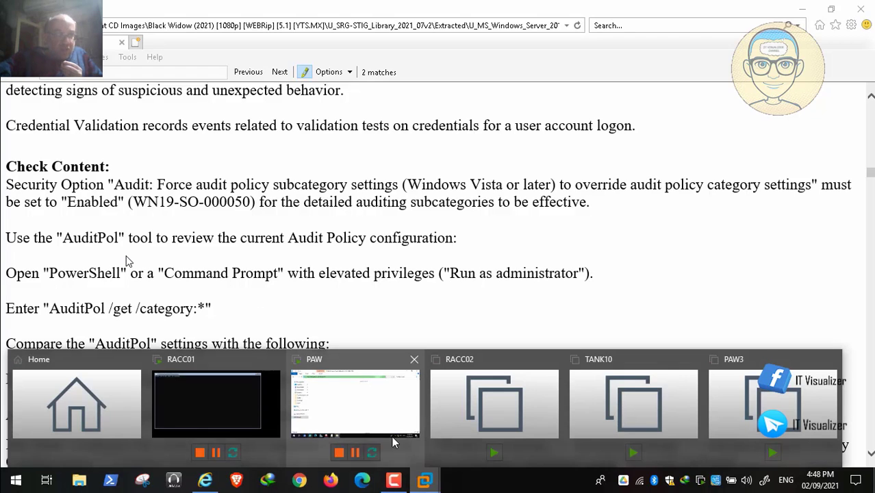
click(365, 415)
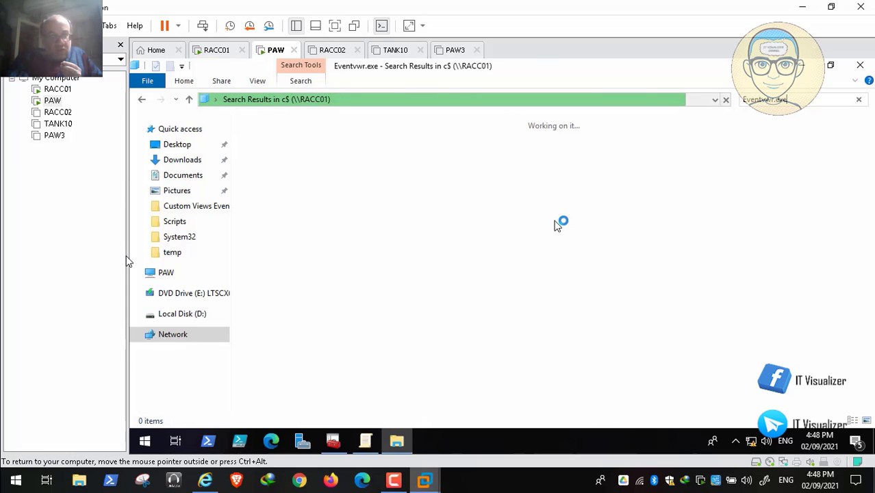
Seek the video to about 13:56, where the STIG check content for Credential Validation is discussed
mouse_move(199, 482)
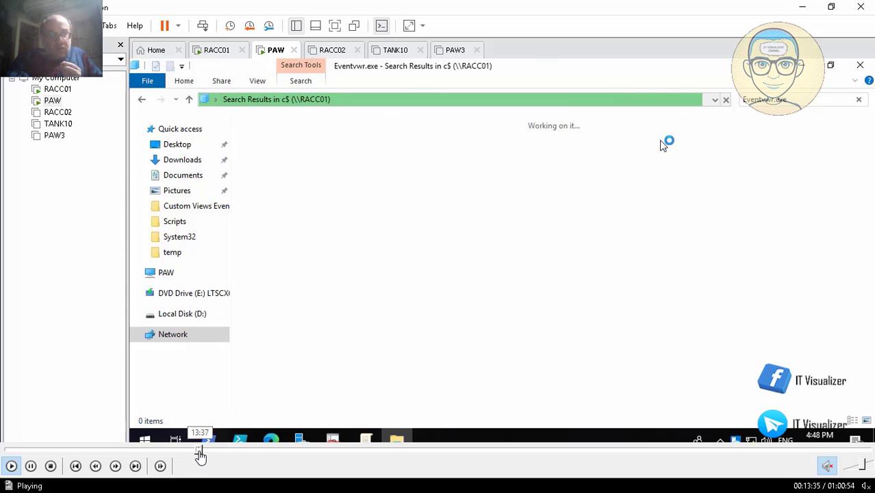
click(200, 456)
click(208, 454)
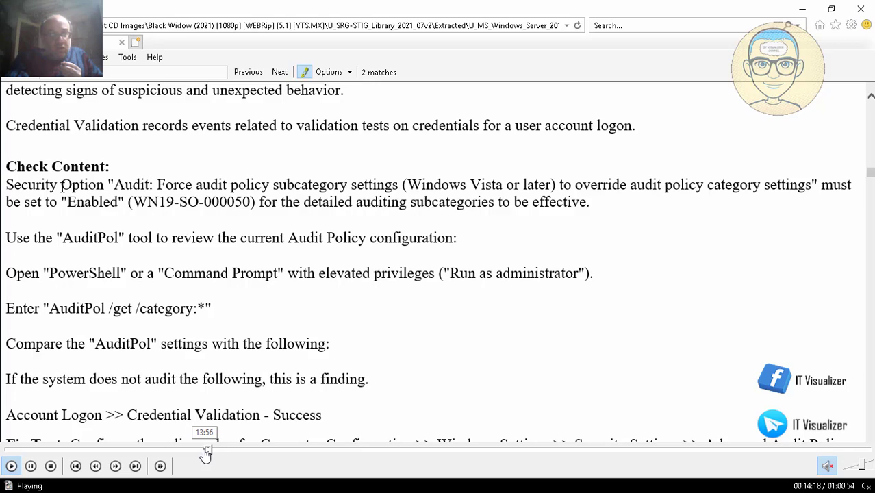
click(204, 454)
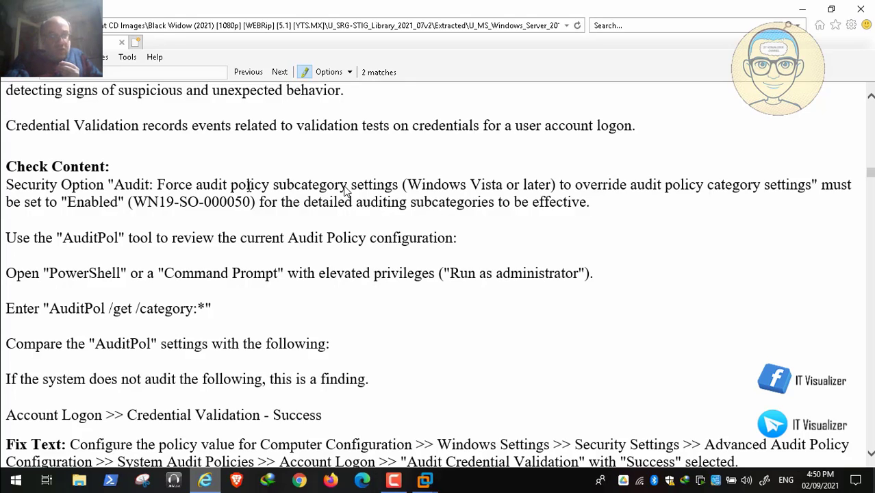
Pause the video and check the screen recorder's status, then return the video to full-screen view
mouse_move(128, 470)
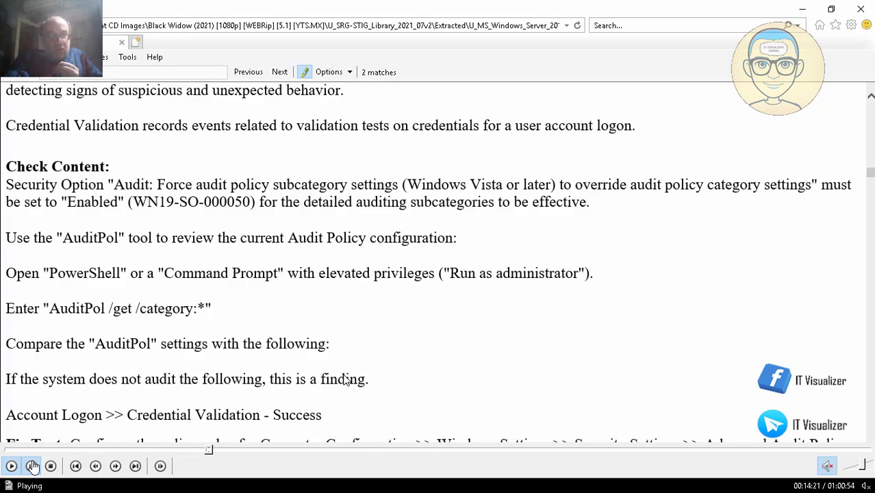
double_click(349, 208)
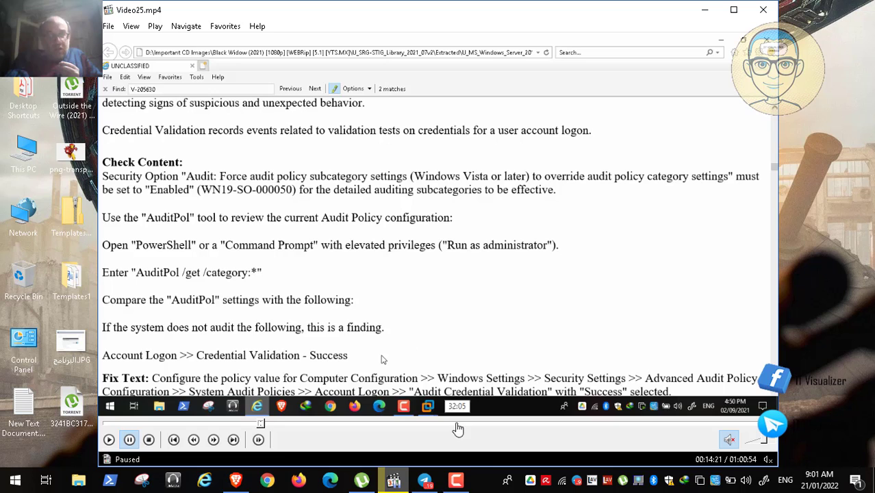
click(458, 482)
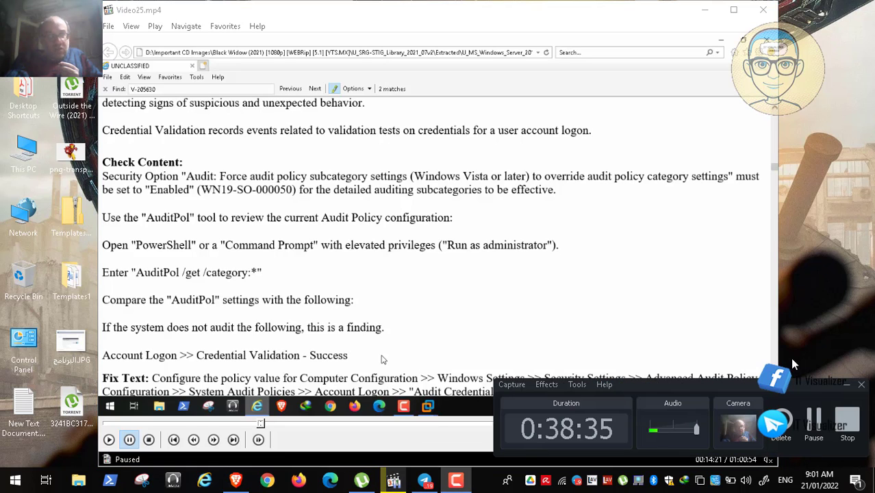
click(847, 387)
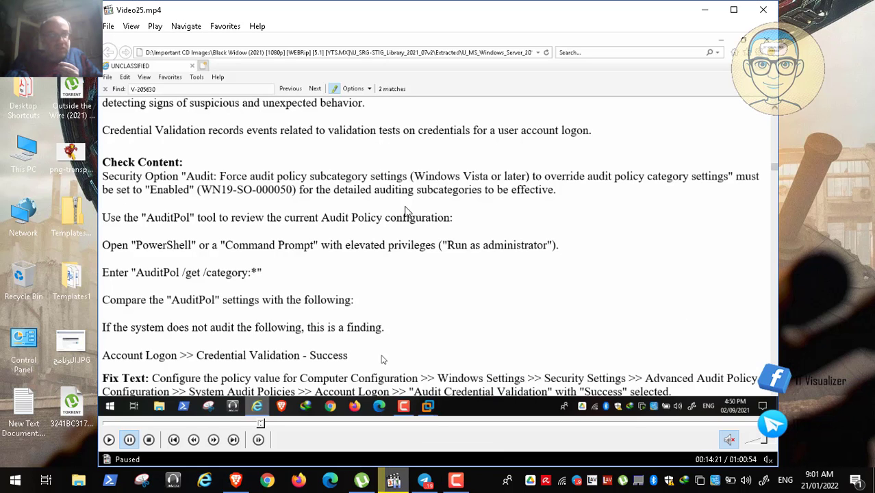
double_click(307, 234)
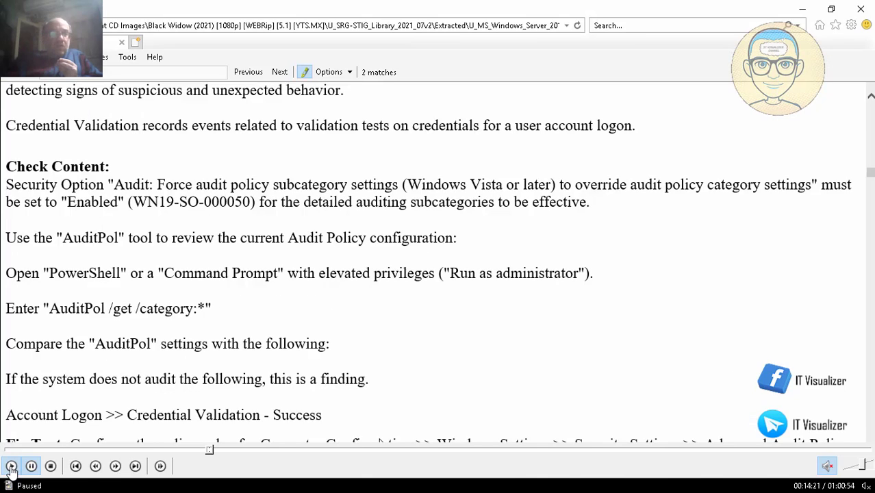
Switch to the PAW virtual machine and bring its Group Policy Management Editor to the front
mouse_move(425, 480)
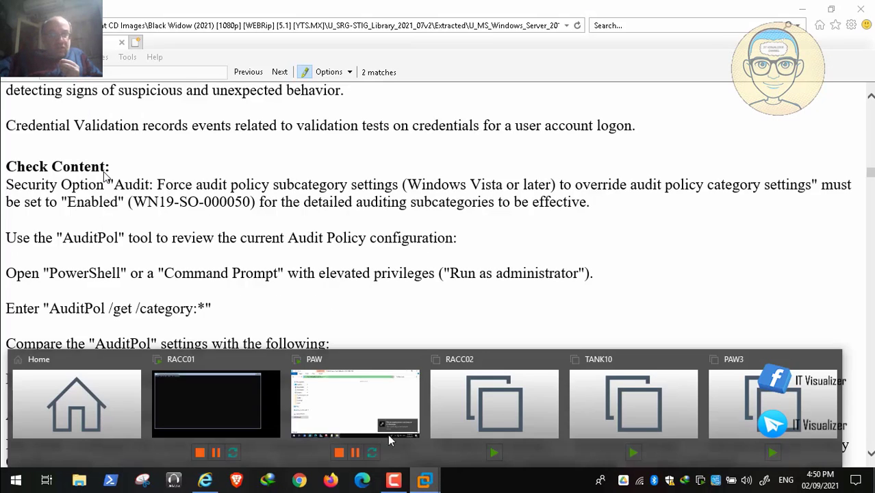
click(357, 402)
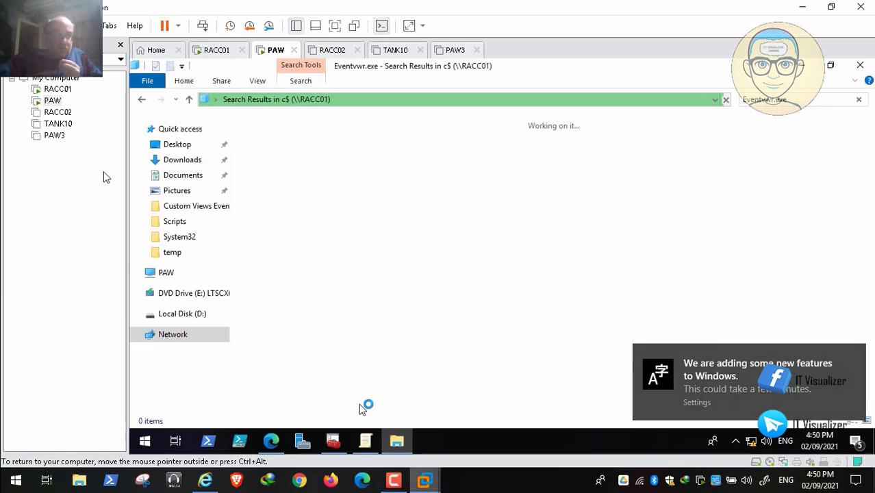
click(365, 442)
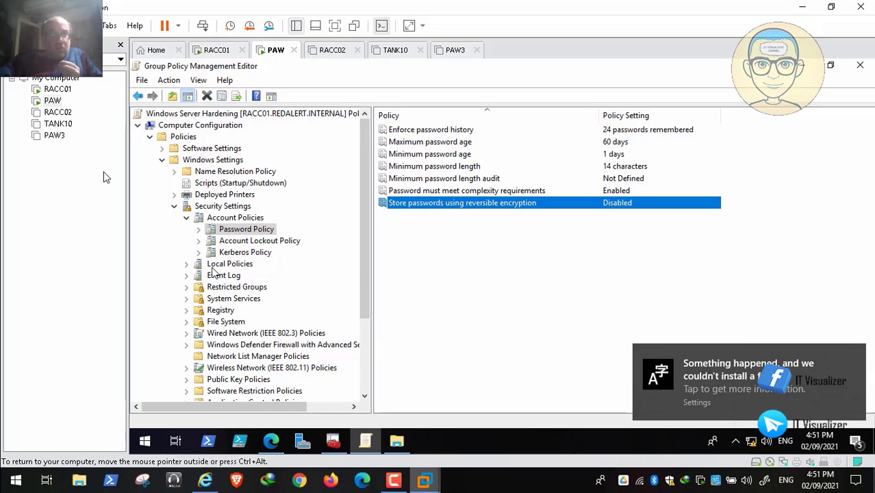
Open Security Options under Local Policies, dismiss the Windows notification, and look through the list of security policies
click(229, 265)
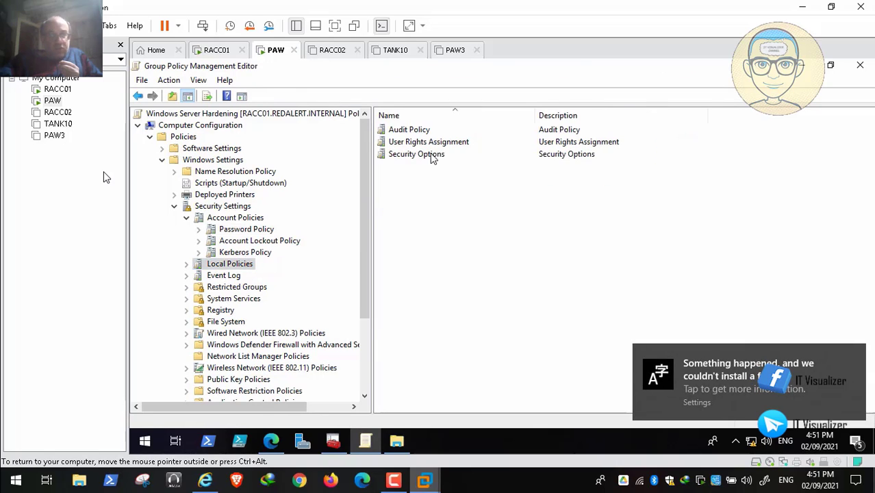
double_click(430, 155)
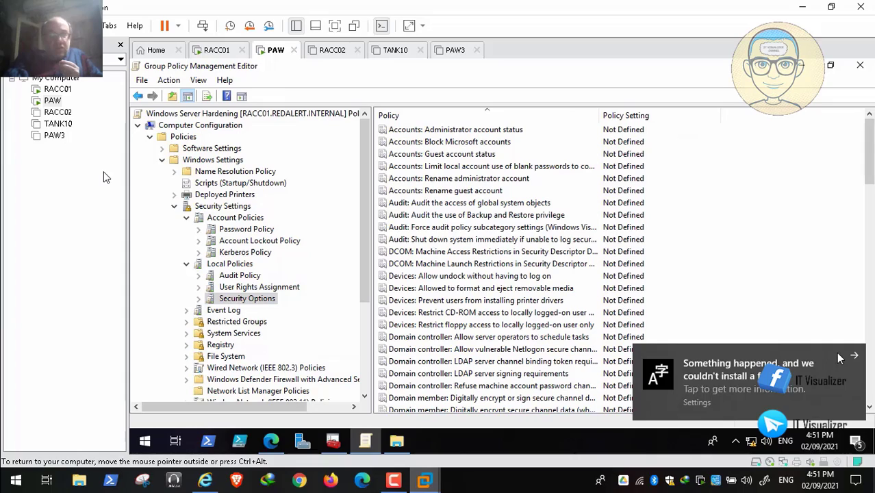
click(856, 358)
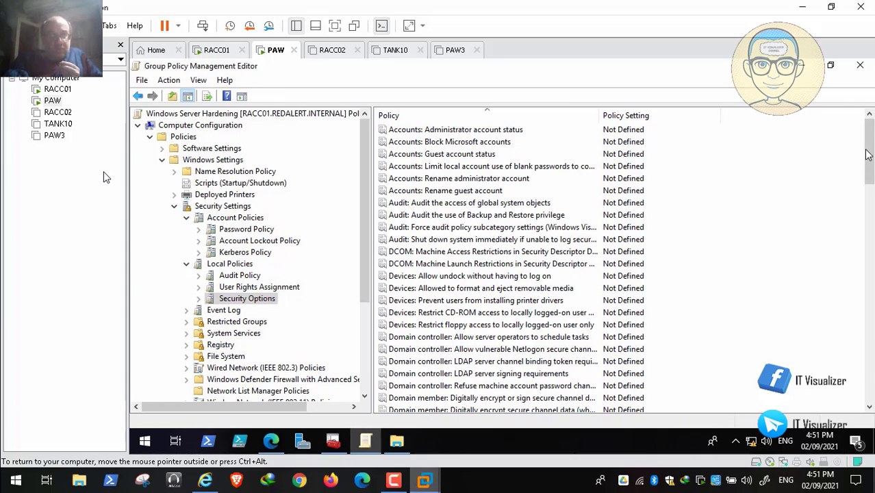
drag(868, 154, 868, 363)
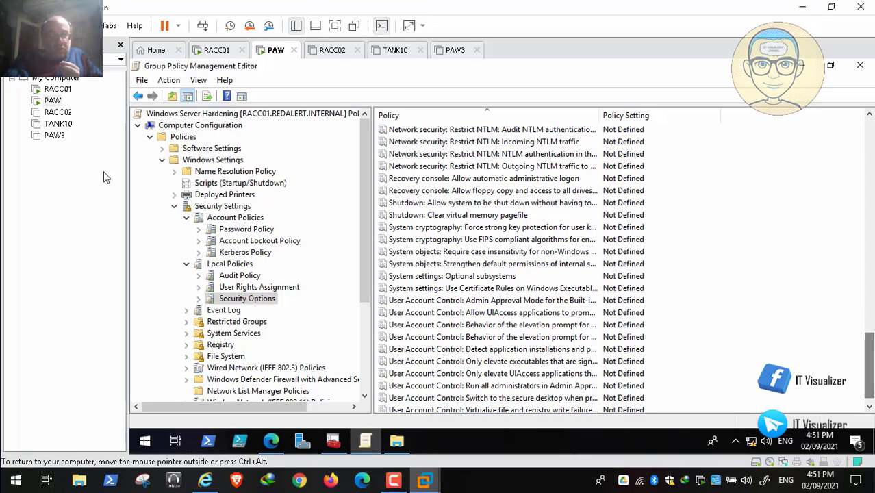
Look up the "Audit: Force audit policy subcategory settings" requirement in the STIG check content, then return to PAW's Security Options list
drag(871, 354, 871, 140)
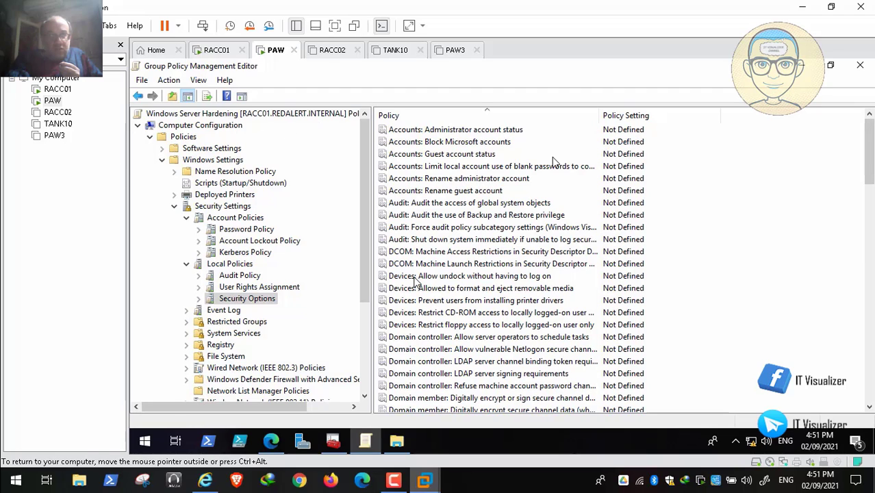
click(206, 481)
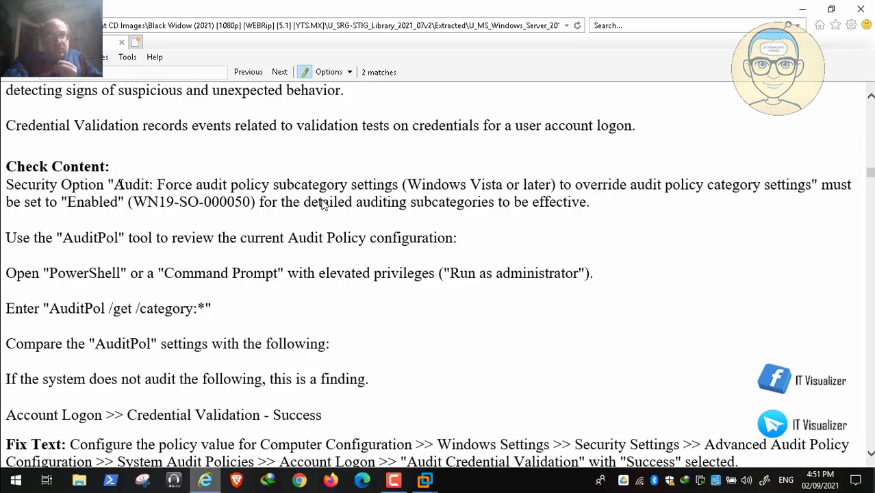
drag(118, 185, 404, 184)
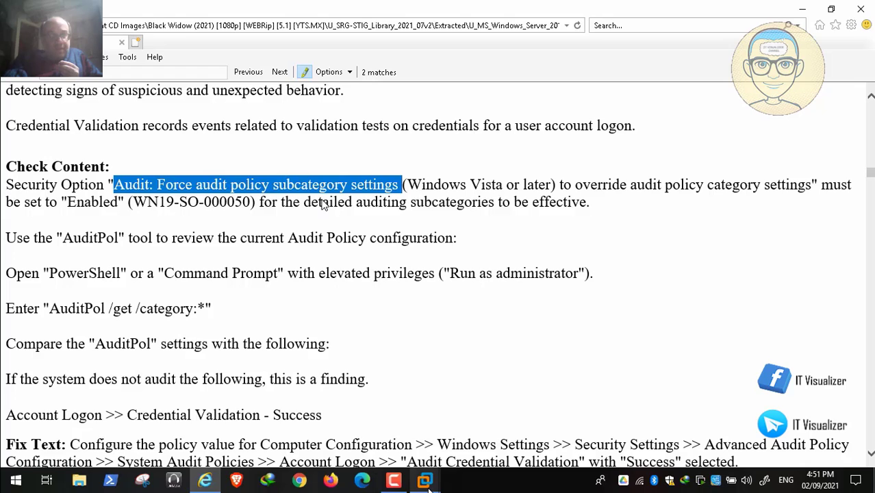
mouse_move(429, 483)
click(388, 392)
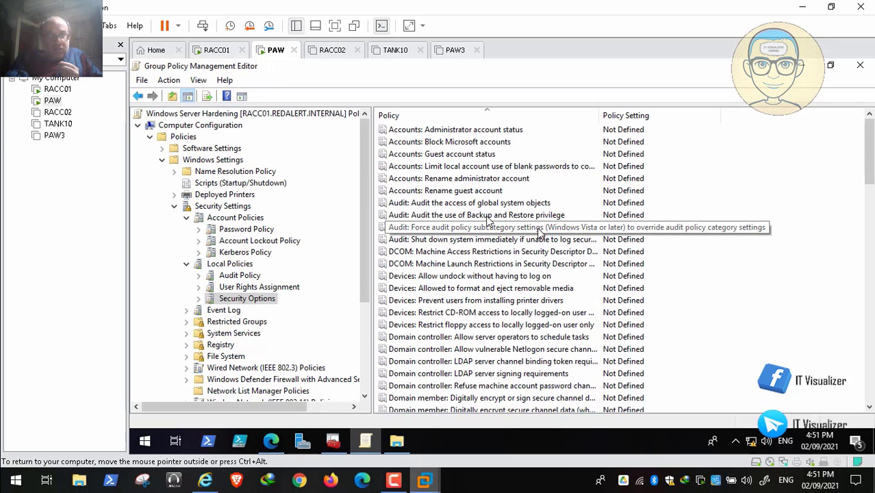
Define "Audit: Force audit policy subcategory settings" as Enabled in Security Options and apply the change
double_click(538, 229)
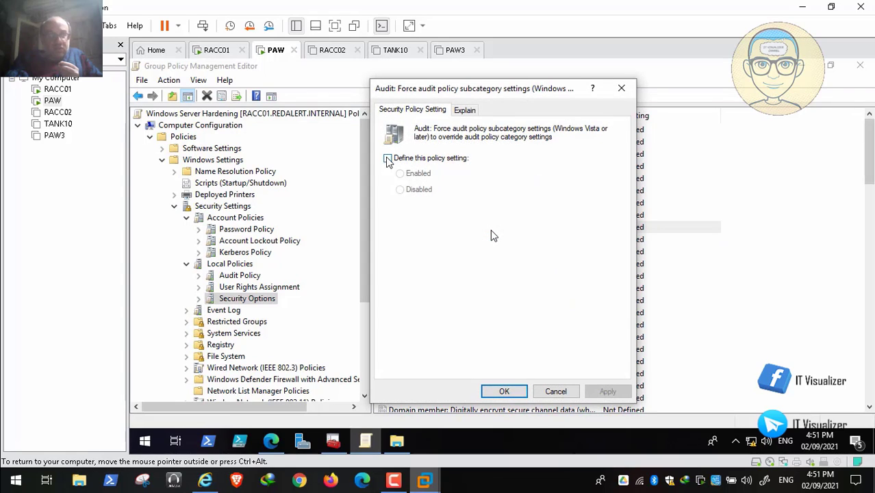
click(387, 158)
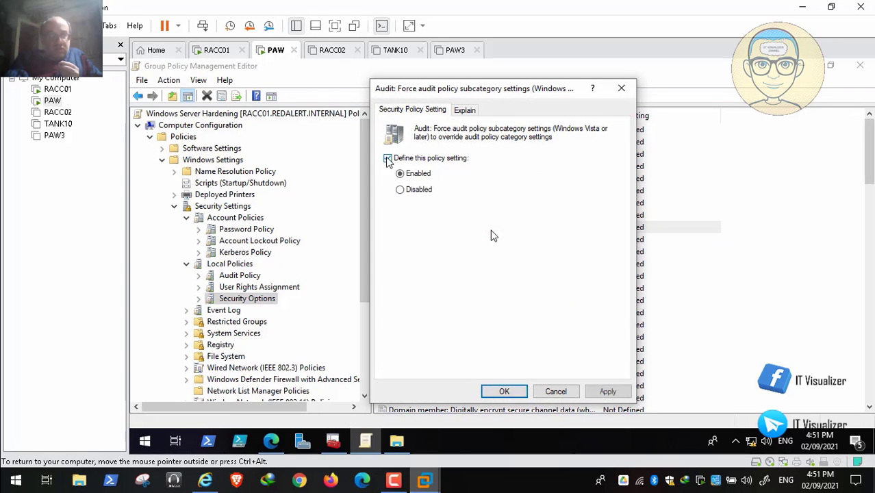
click(212, 482)
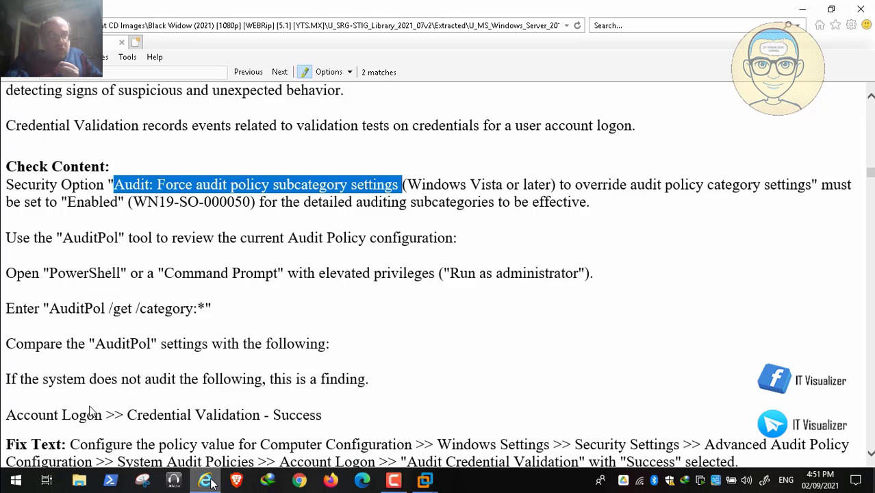
click(212, 482)
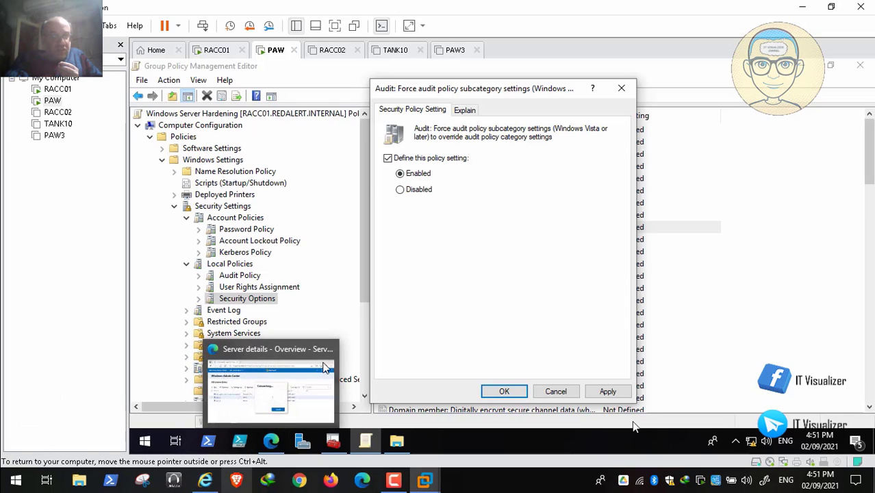
click(609, 390)
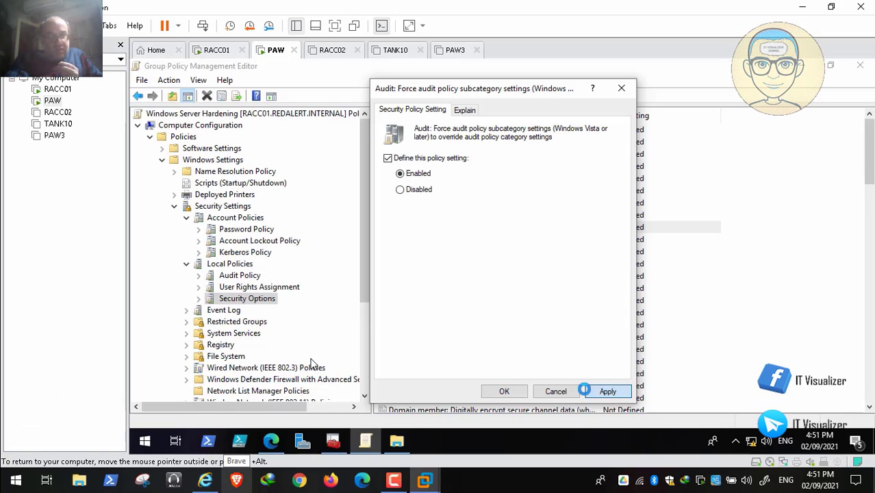
click(507, 392)
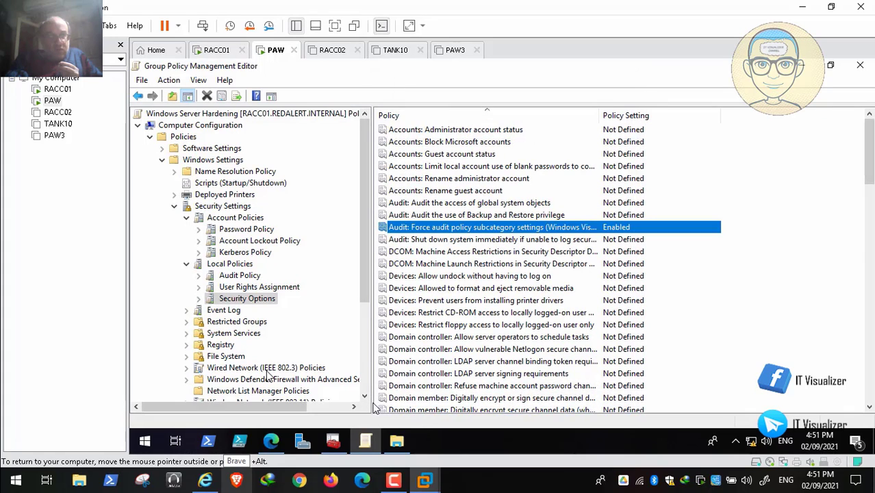
Switch to Windows Admin Center on PAW and open the PowerShell tool for server RACC01
click(396, 441)
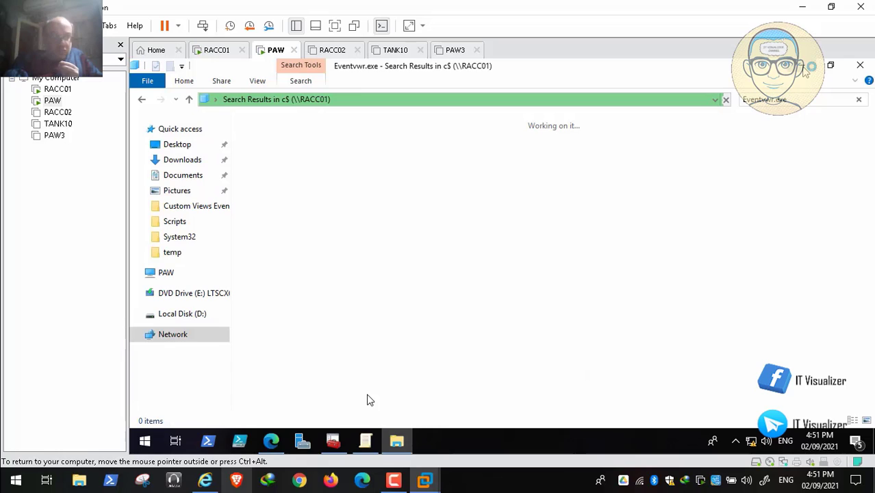
click(333, 441)
click(271, 441)
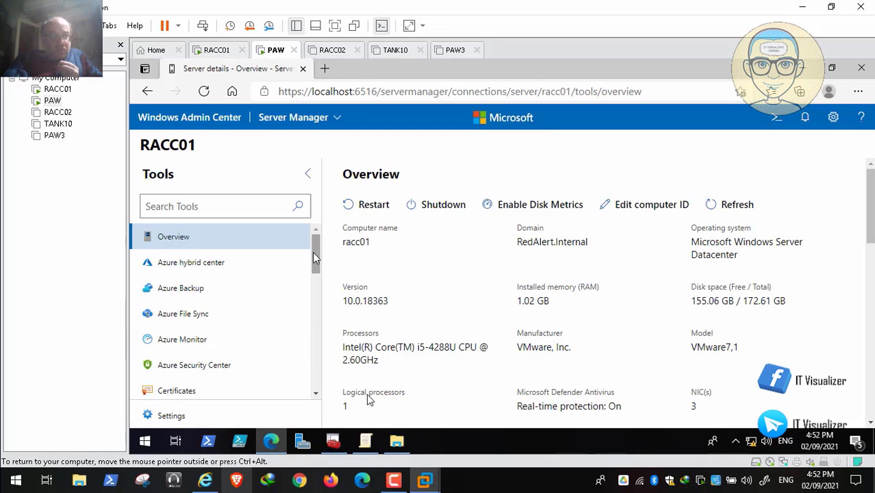
drag(312, 252, 310, 283)
click(300, 296)
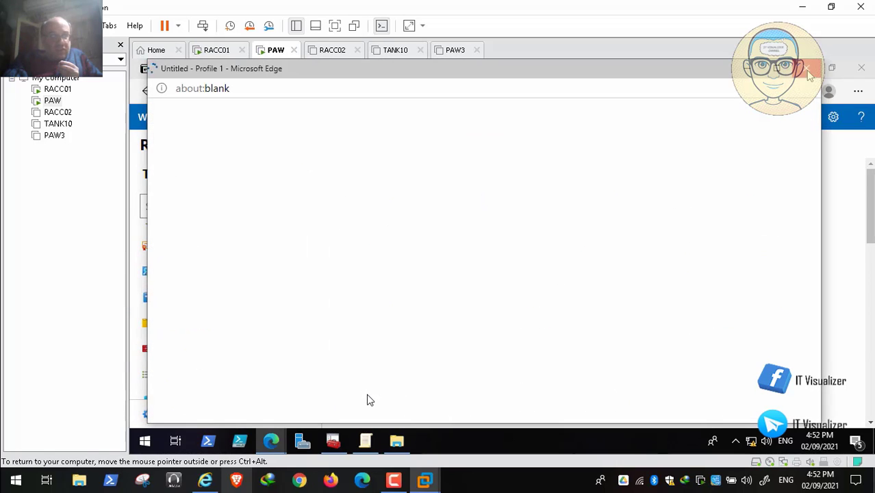
drag(318, 267, 311, 313)
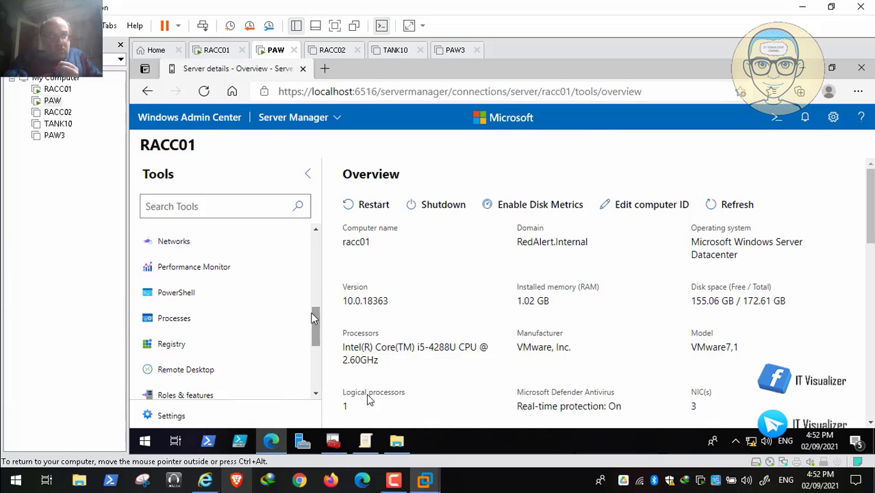
click(194, 294)
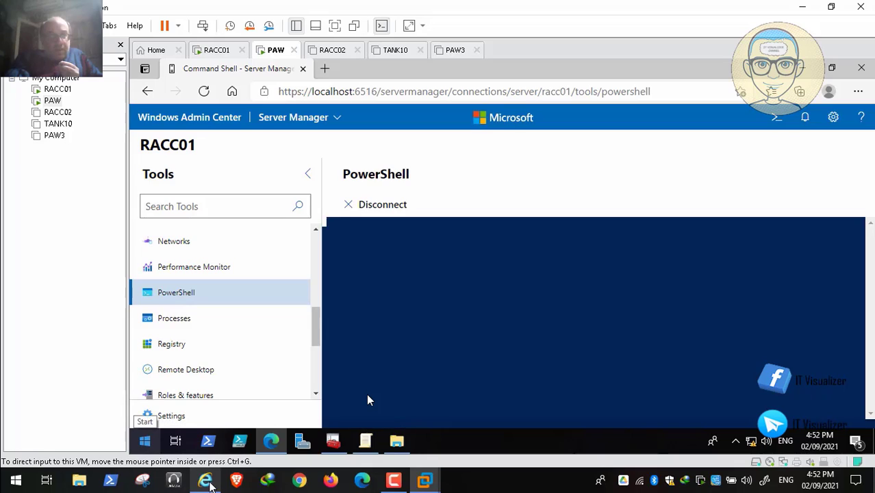
Copy the command AuditPol /get /category:* from the STIG check content in Internet Explorer
click(205, 480)
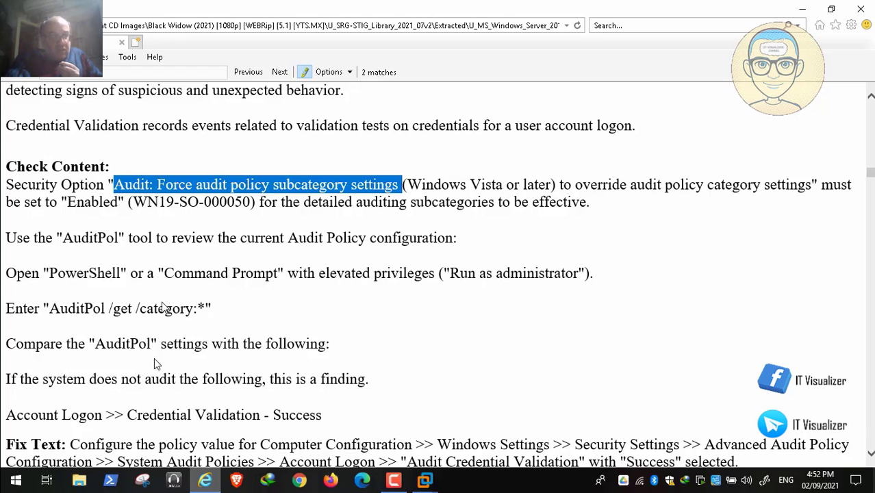
key(space)
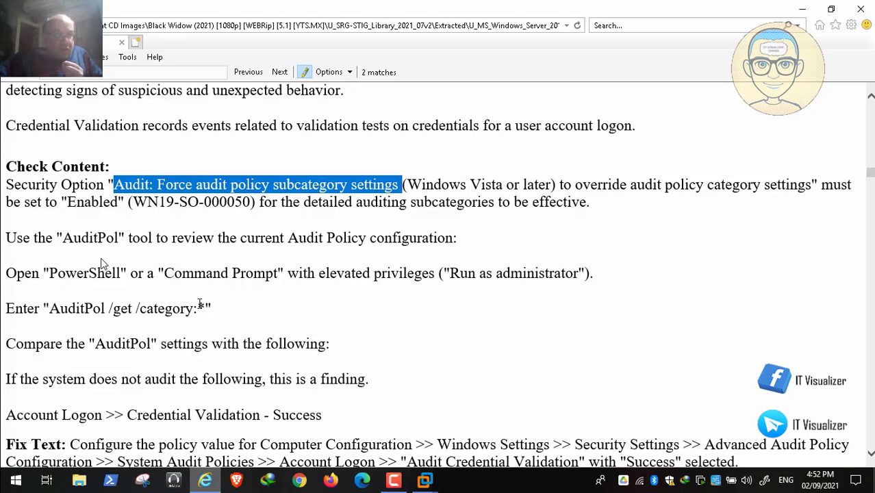
drag(208, 308, 51, 308)
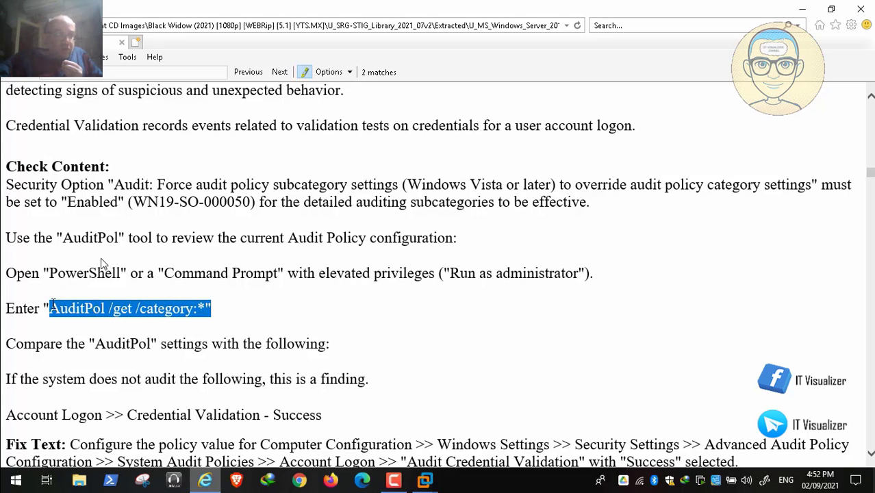
click(91, 303)
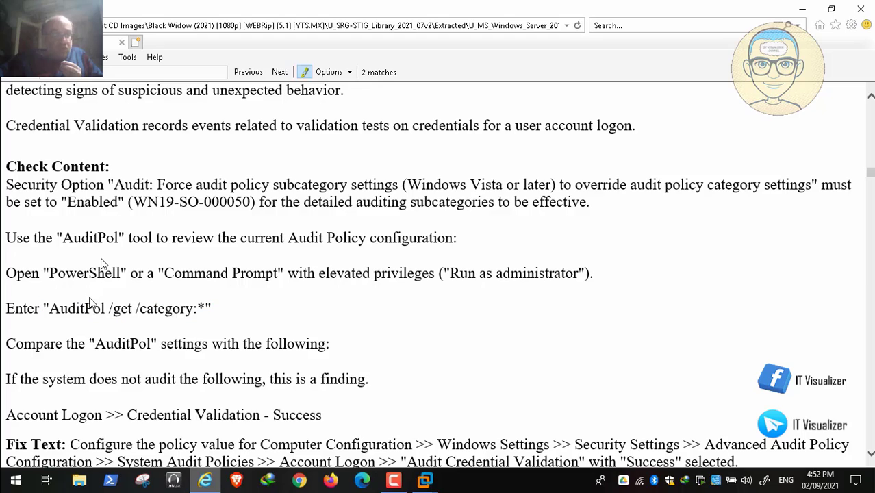
right_click(91, 302)
click(73, 300)
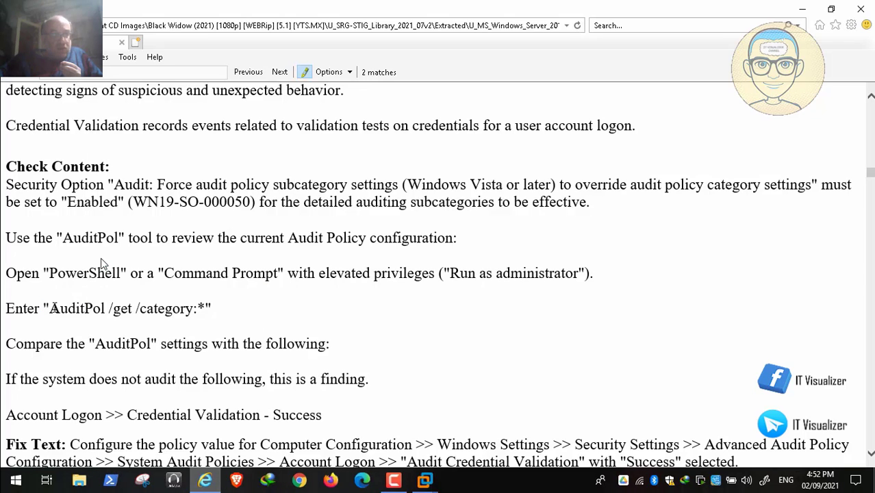
drag(51, 310, 213, 309)
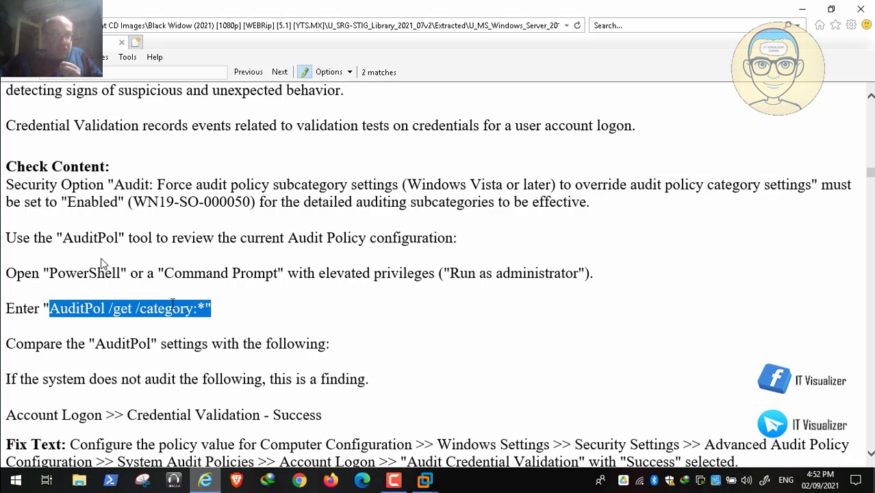
right_click(171, 303)
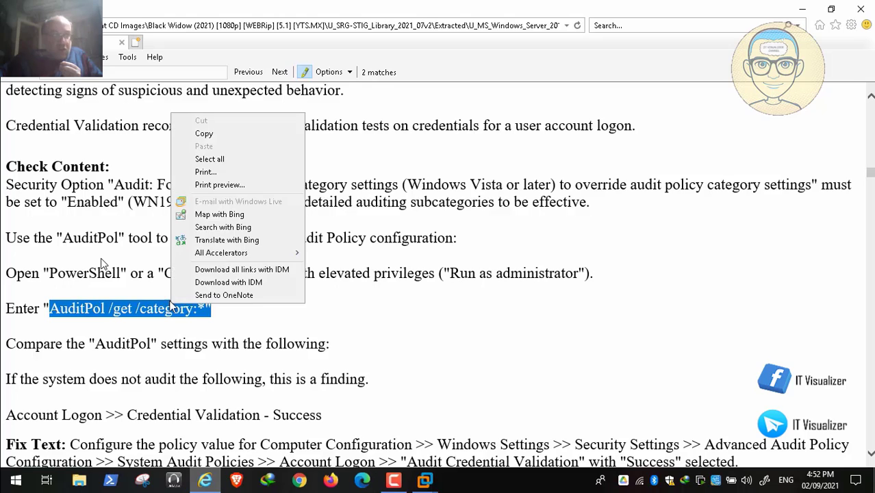
click(234, 138)
Return to the PAW virtual machine and run AuditPol /get /category:* in RACC01's PowerShell session
click(424, 480)
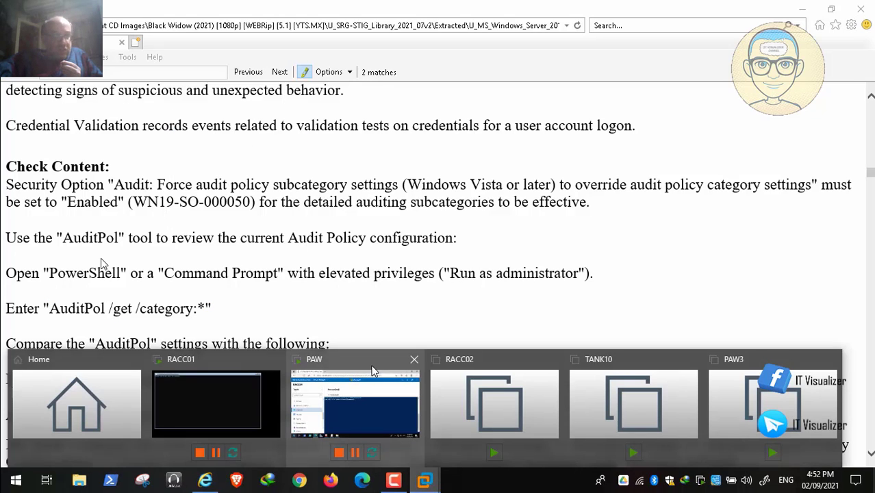
click(361, 393)
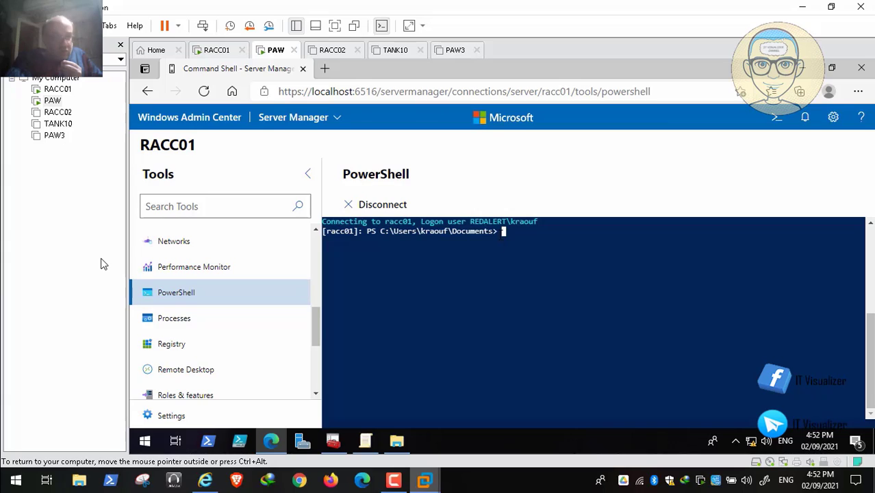
right_click(501, 234)
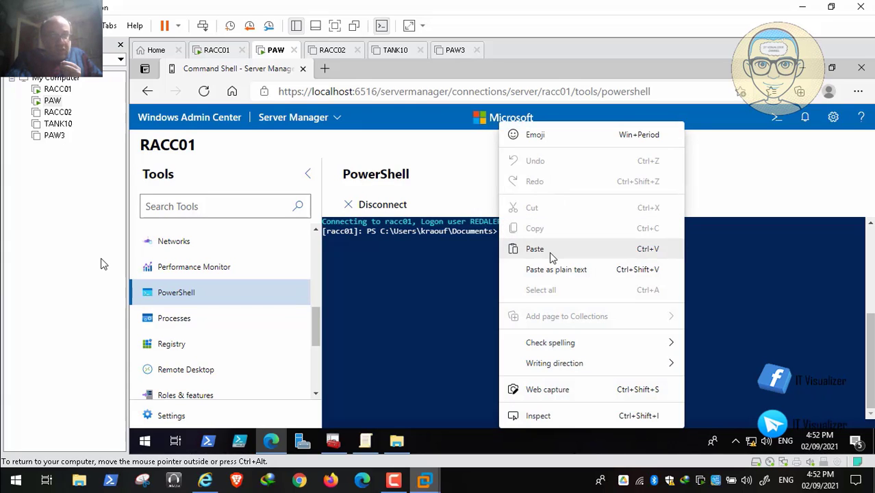
click(551, 258)
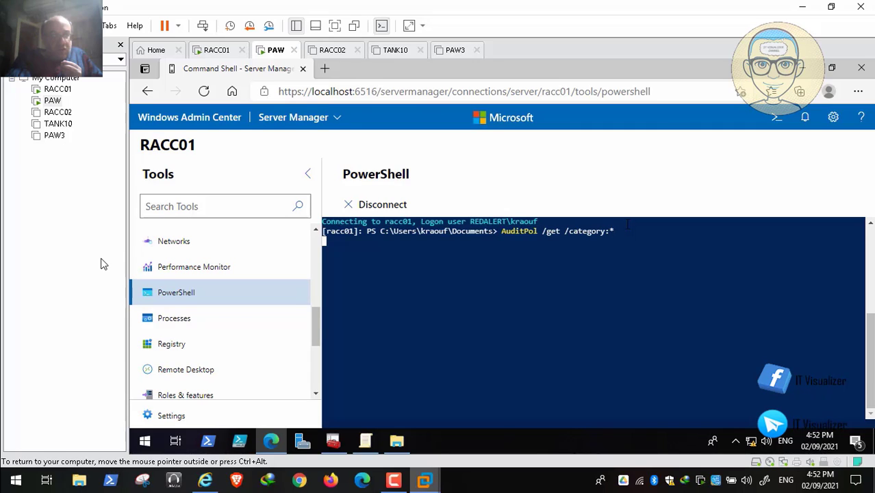
Resume playback of the paused video
mouse_move(26, 472)
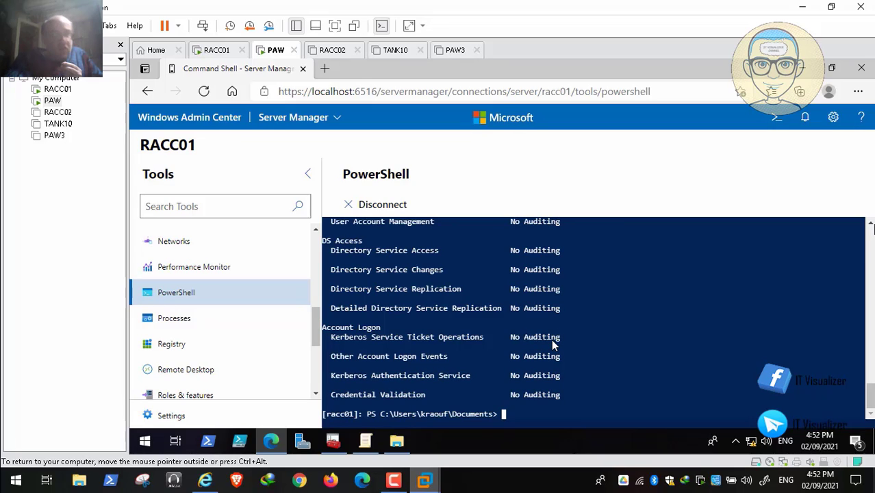
mouse_move(130, 460)
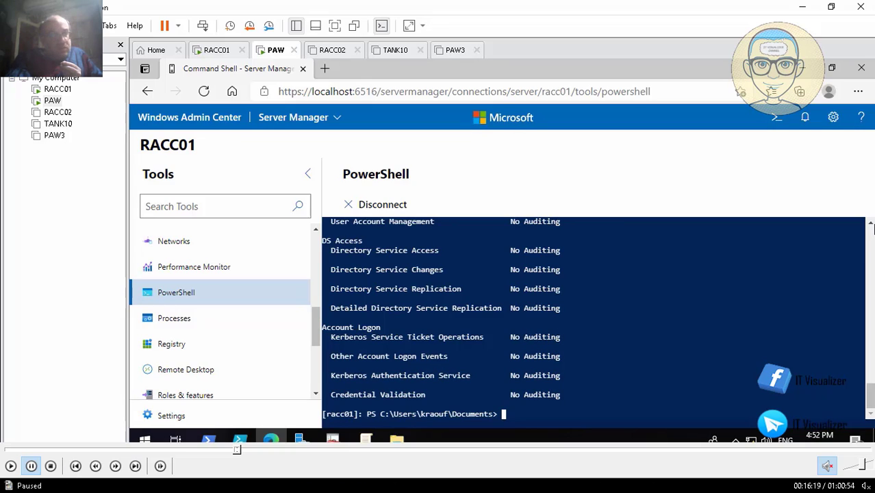
click(12, 466)
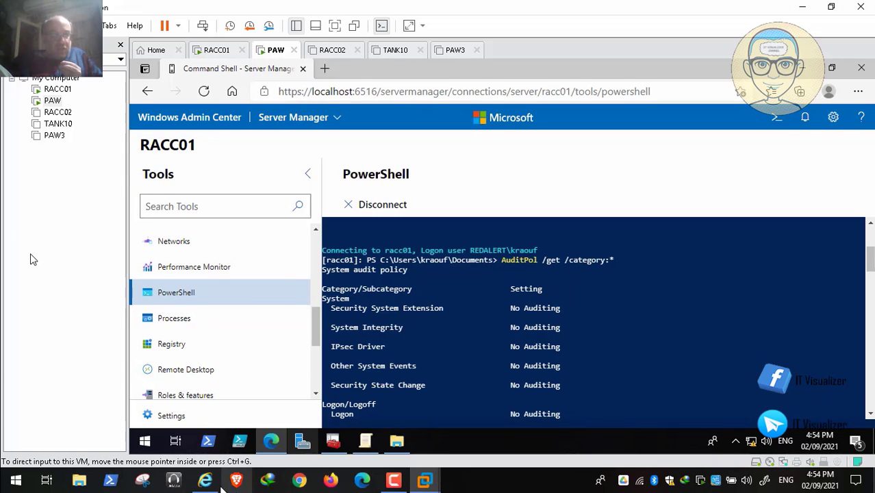
Switch back to the STIG document and read the Credential Validation finding criteria and its Fix Text
click(205, 480)
drag(49, 308, 306, 314)
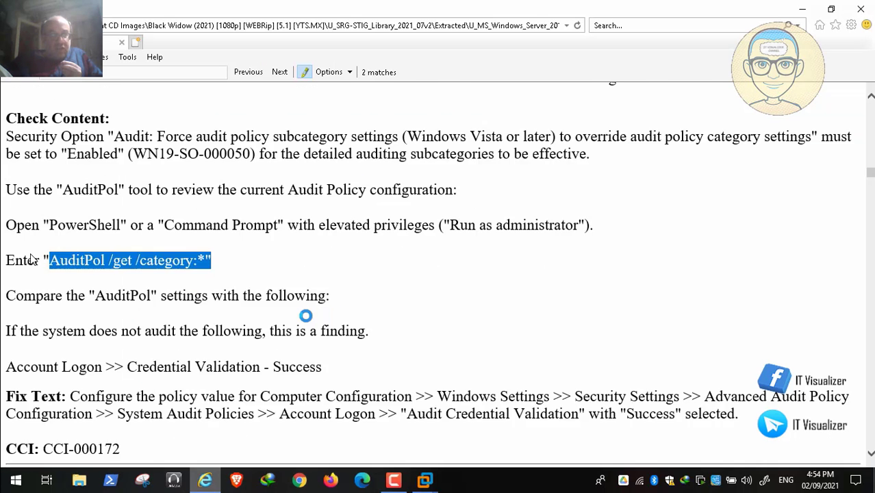
scroll(305, 317, down, 3)
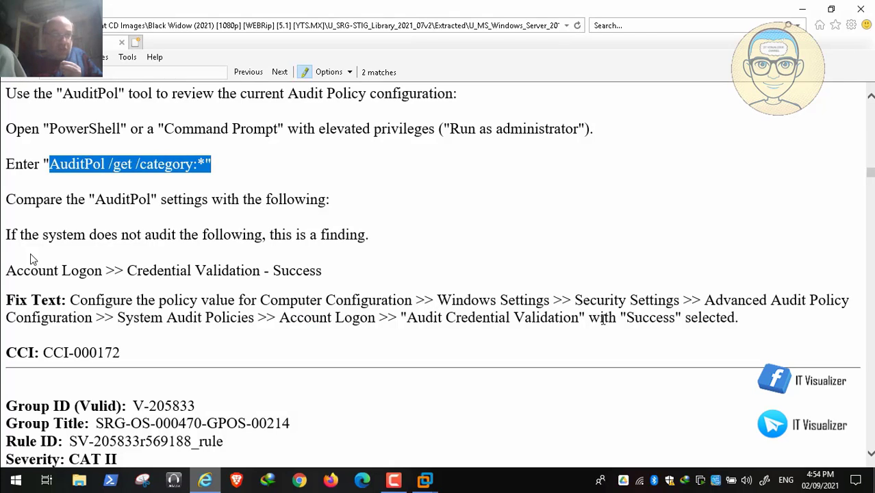
Return to the PAW virtual machine's Group Policy Management Editor and expand Advanced Audit Policy Configuration and its Audit Policies in the hardening GPO
click(426, 480)
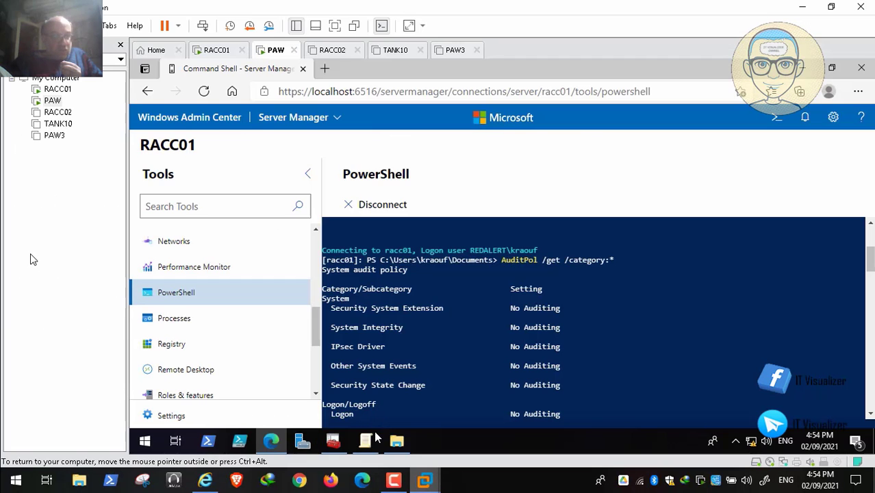
click(365, 442)
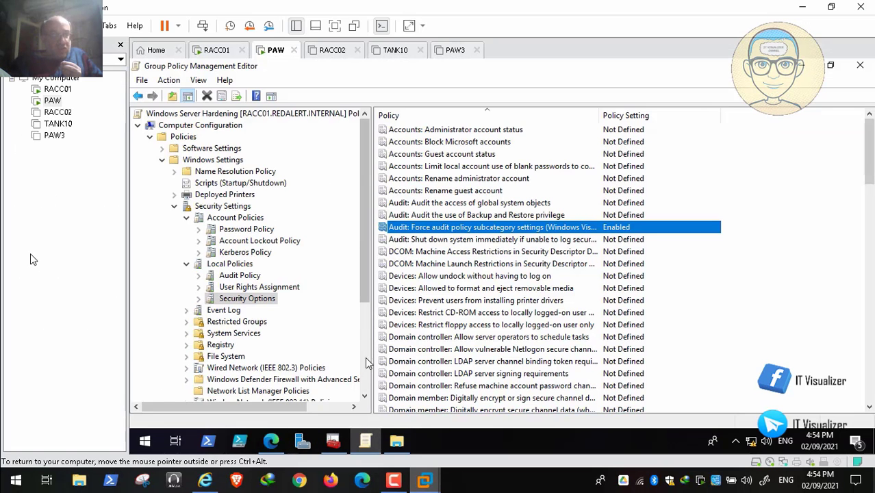
scroll(368, 363, down, 4)
click(260, 323)
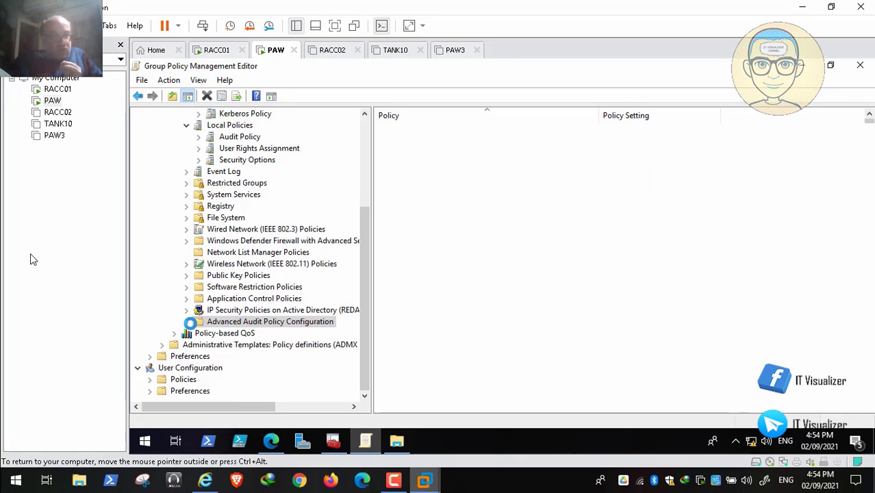
click(187, 321)
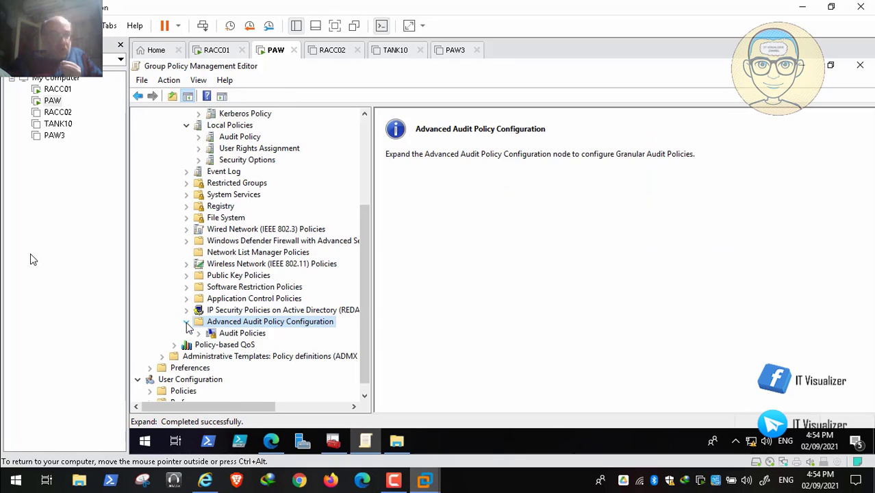
click(200, 333)
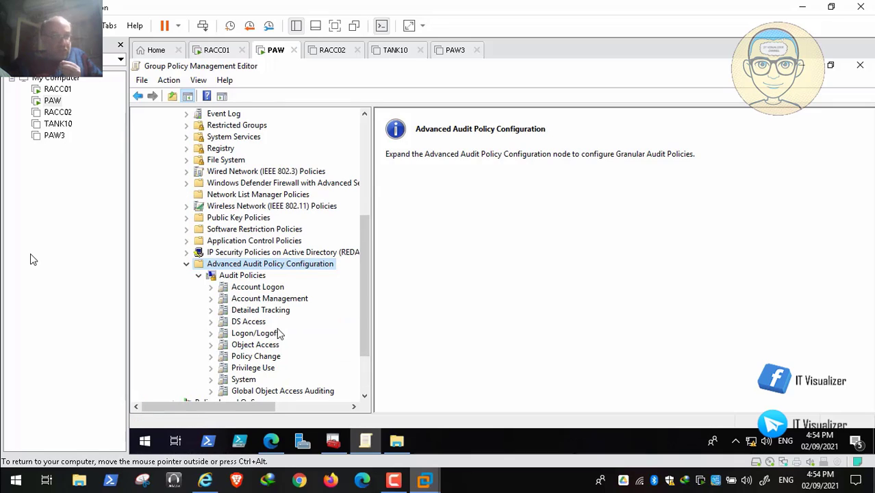
Display the Account Logon subcategories under Audit Policies
click(258, 379)
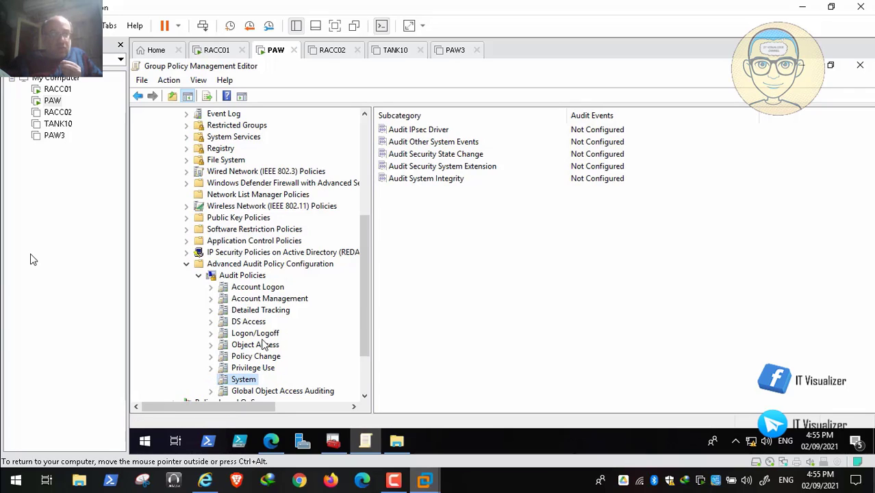
click(208, 482)
click(205, 482)
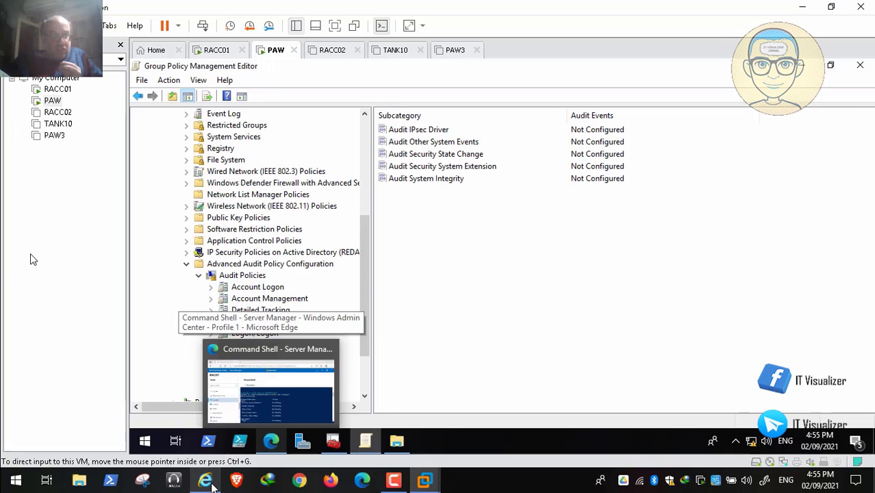
click(279, 292)
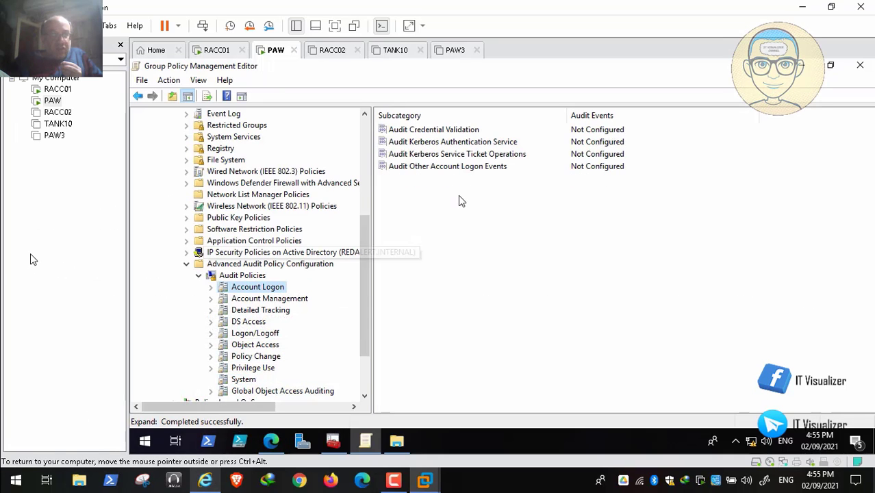
Configure Audit Credential Validation to audit both Success and Failure events, checking the STIG Fix Text for the required setting
double_click(460, 131)
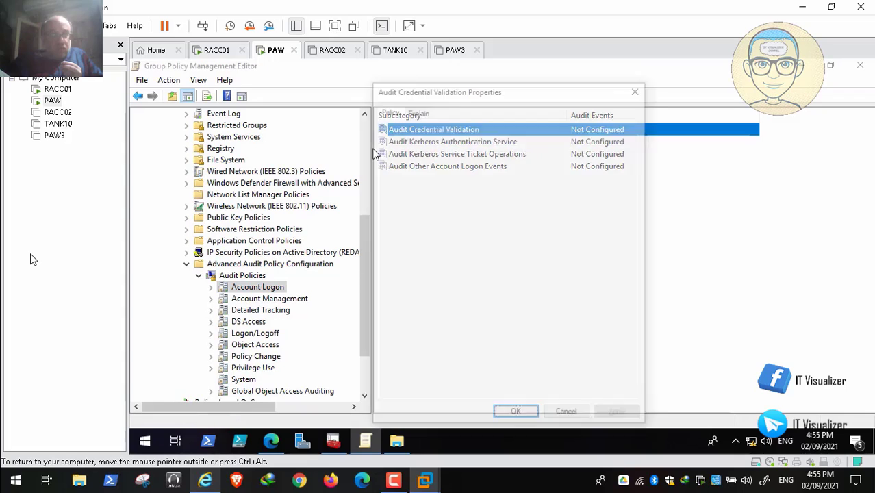
click(391, 180)
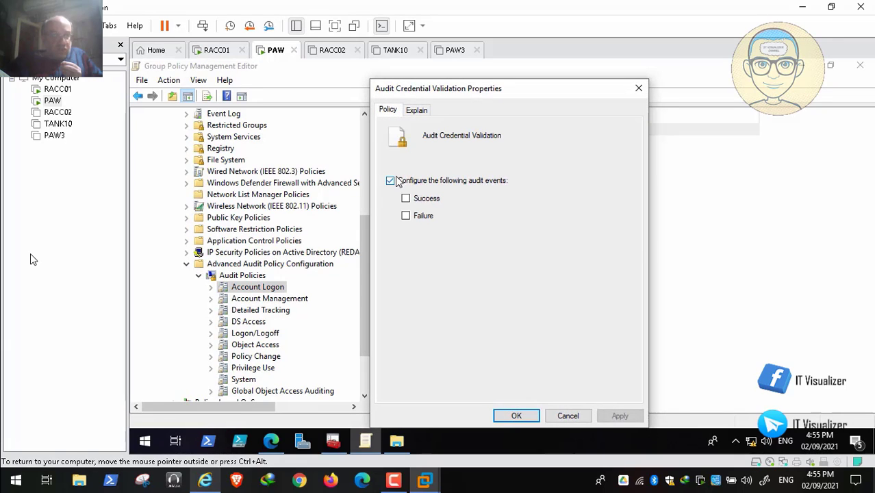
click(208, 483)
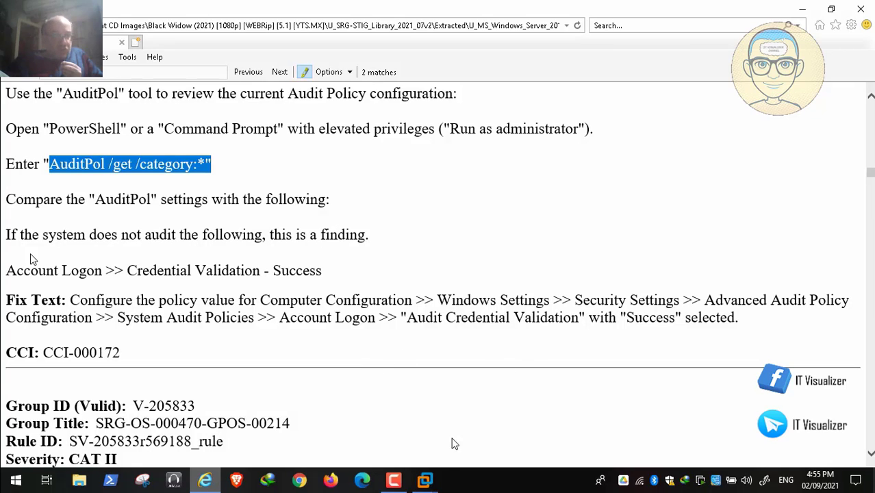
click(425, 481)
click(373, 397)
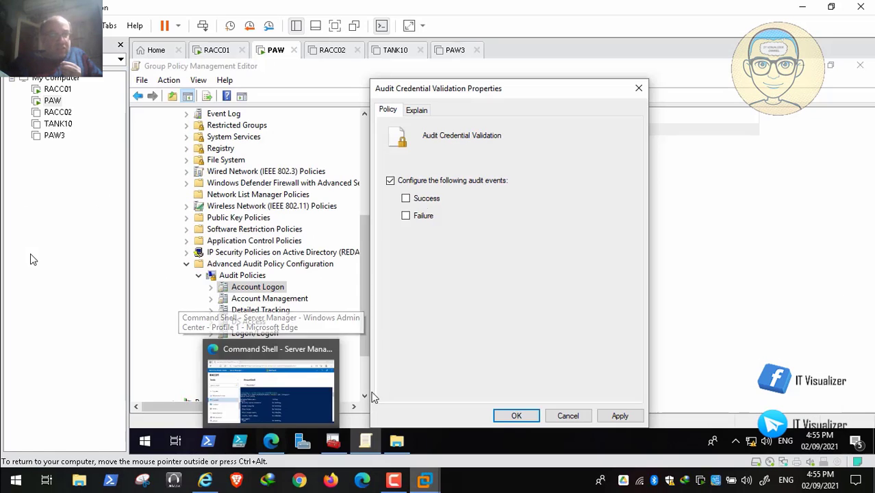
click(405, 197)
click(406, 215)
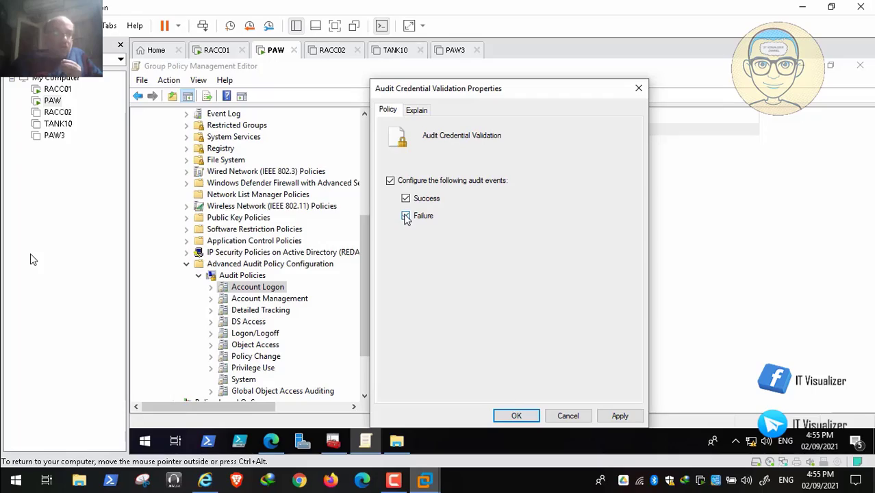
Switch to the STIG document and read the next Credential Validation rule's check content and Fix Text
click(213, 482)
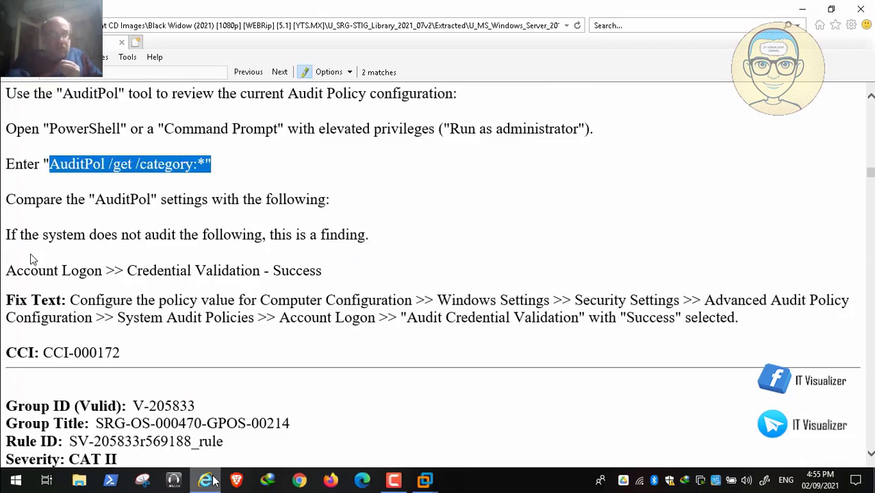
scroll(30, 258, down, 7)
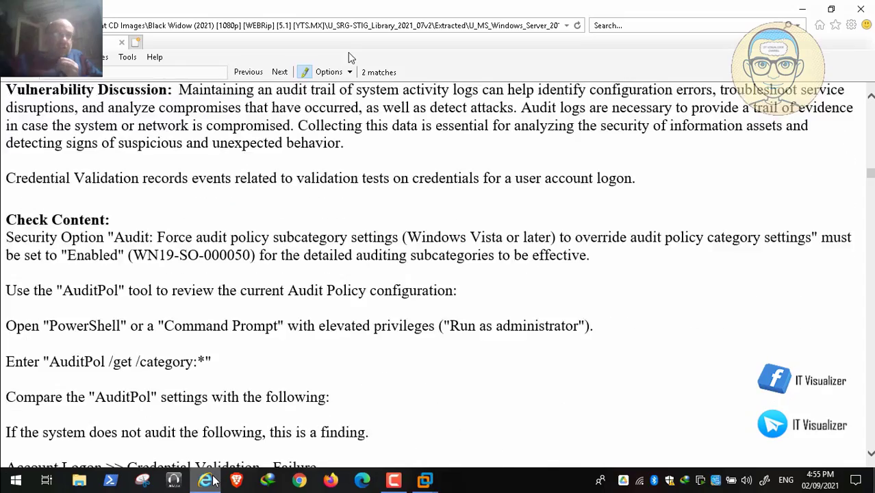
scroll(349, 57, down, 3)
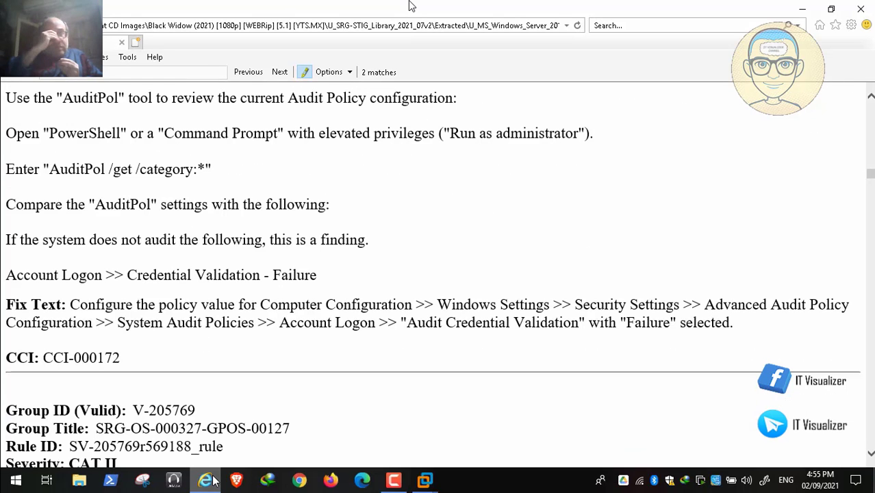
Return to the PAW virtual machine, apply the Audit Credential Validation settings and close the properties
mouse_move(424, 481)
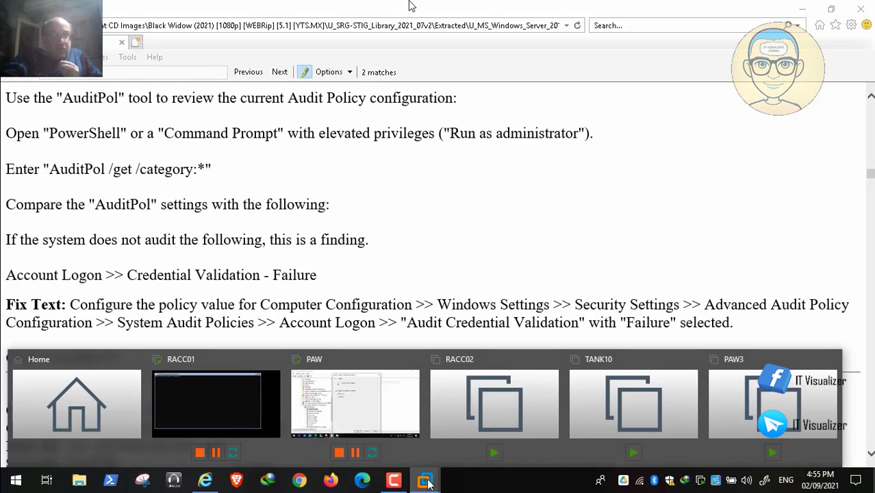
click(368, 413)
click(621, 416)
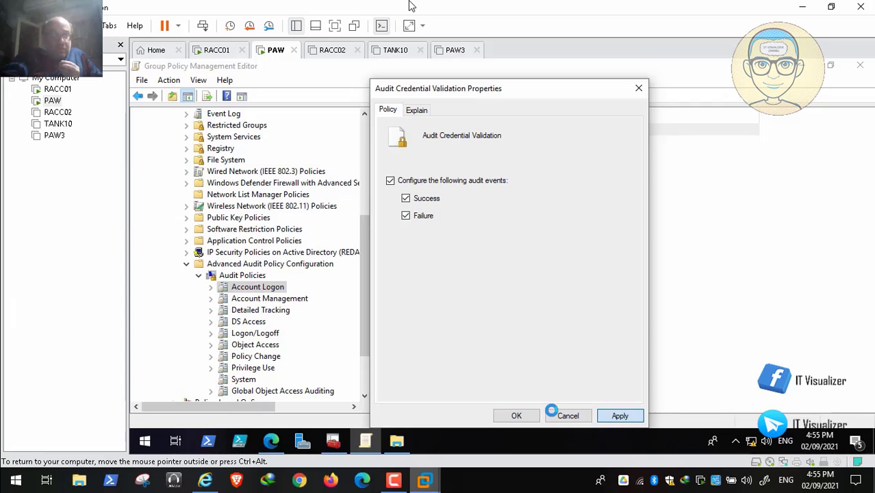
click(516, 416)
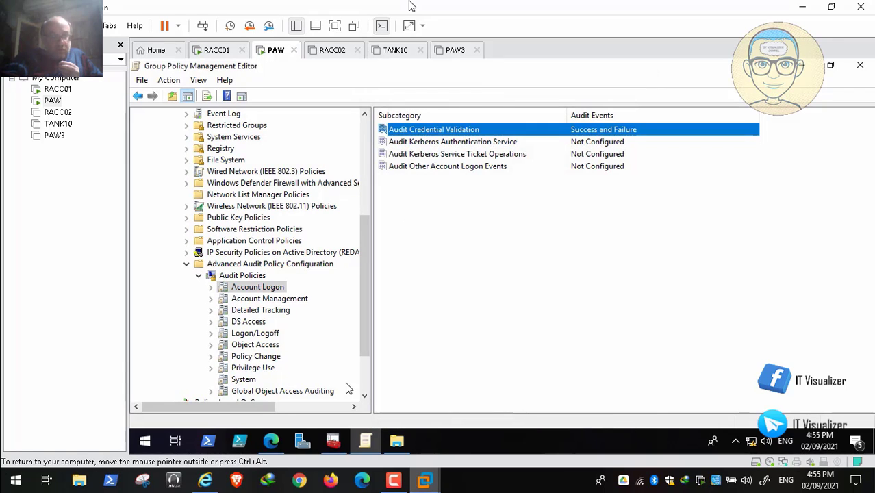
Switch back to the STIG document and view rule WN19-AU-000090 on auditing Other Account Management Events successes
click(205, 481)
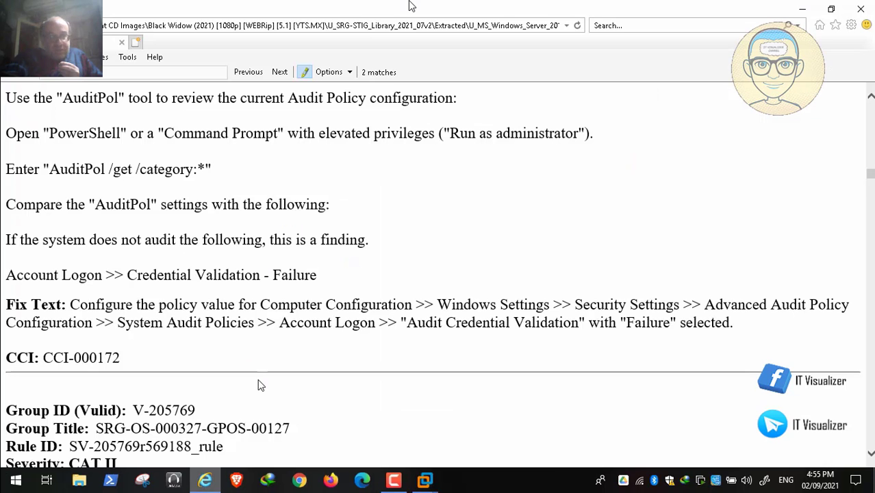
scroll(285, 354, down, 3)
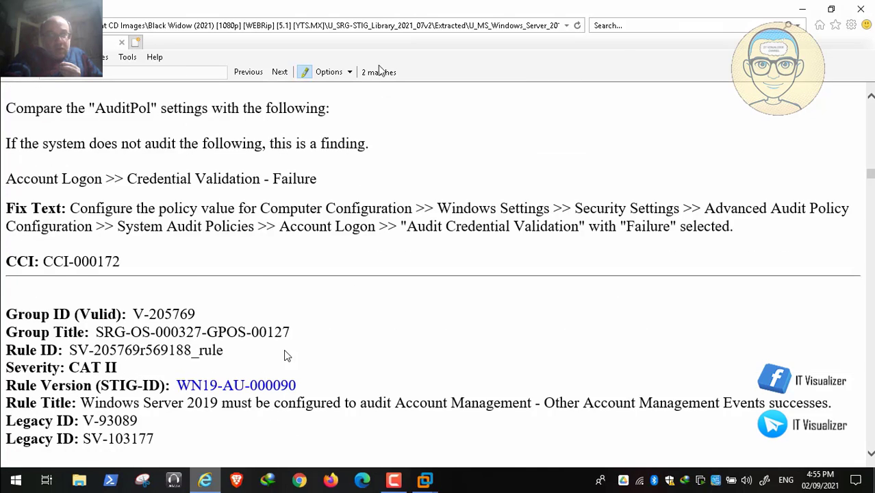
scroll(286, 355, down, 2)
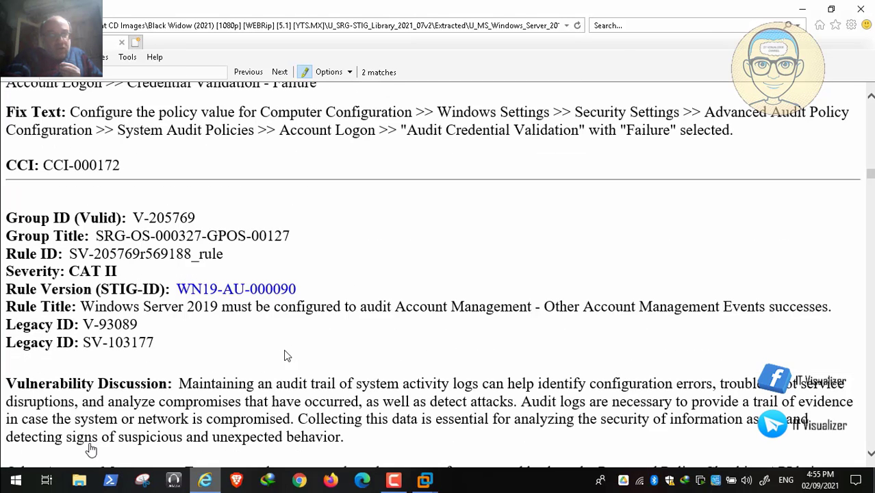
Resume the paused video up to the WN19-AU-000090 discussion, pause it and leave full-screen playback
mouse_move(48, 465)
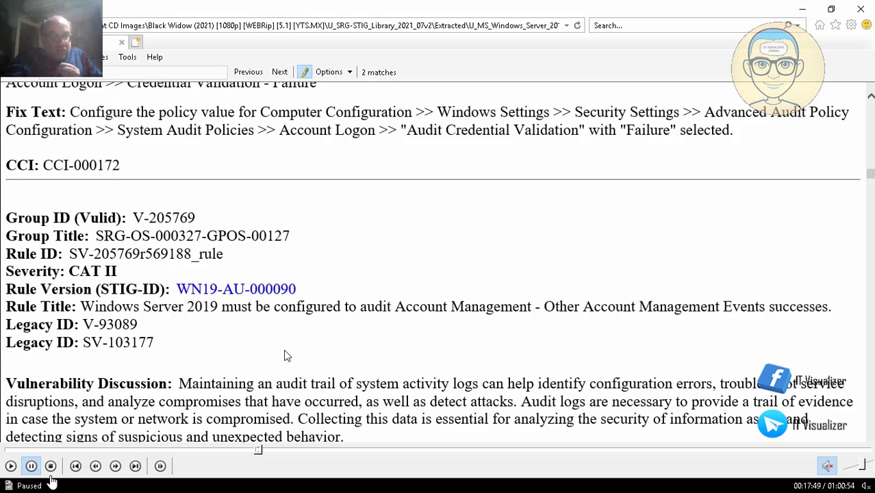
click(12, 466)
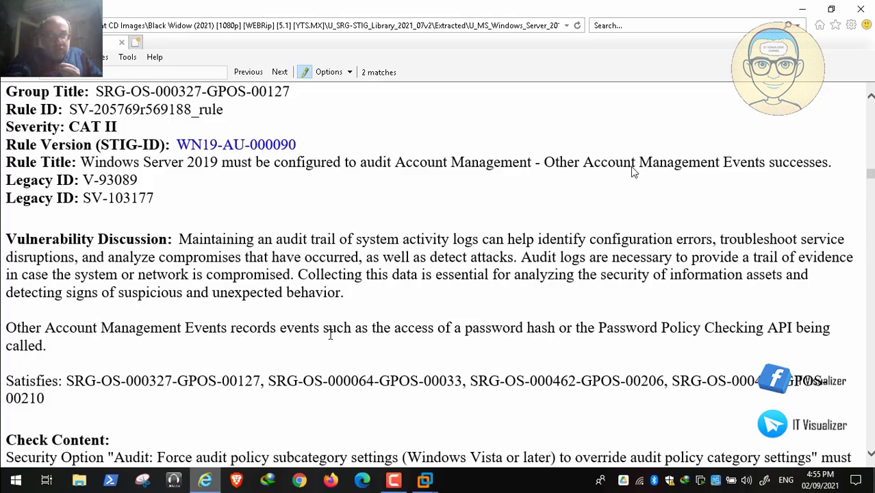
double_click(297, 222)
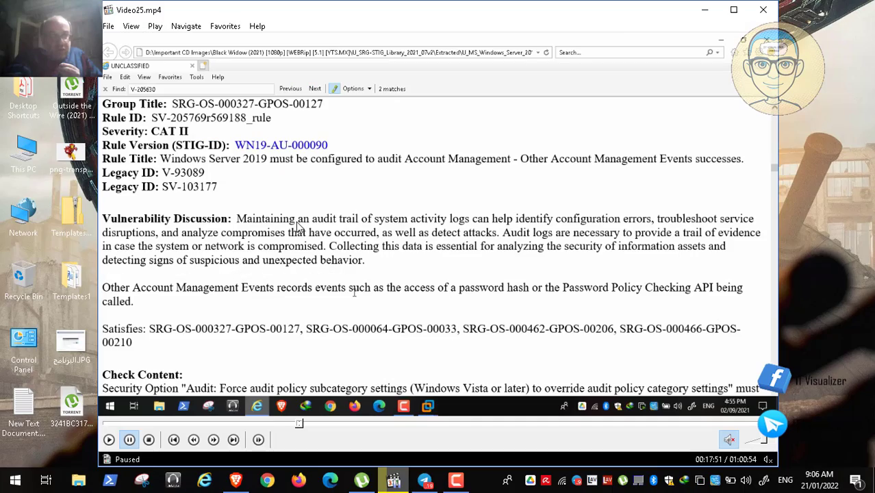
Switch to the Brave browser and open the Account Management chapter of The Windows Security Log Revealed
click(242, 480)
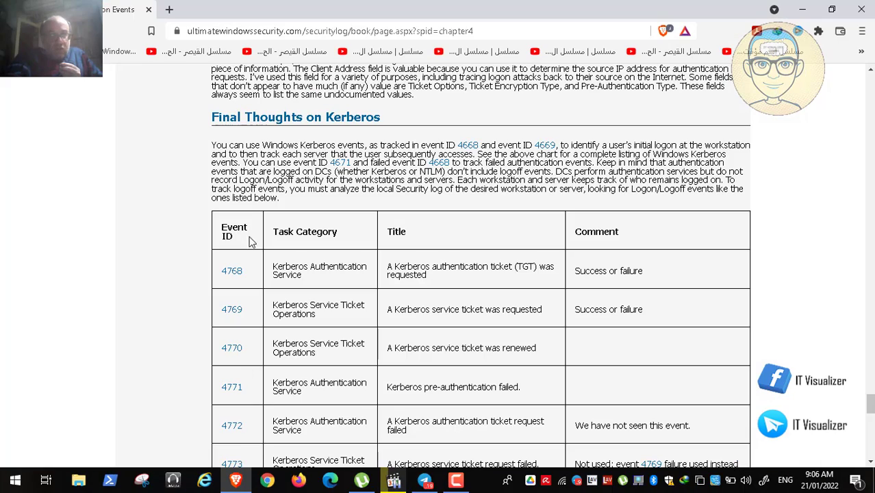
scroll(871, 102, up, 15)
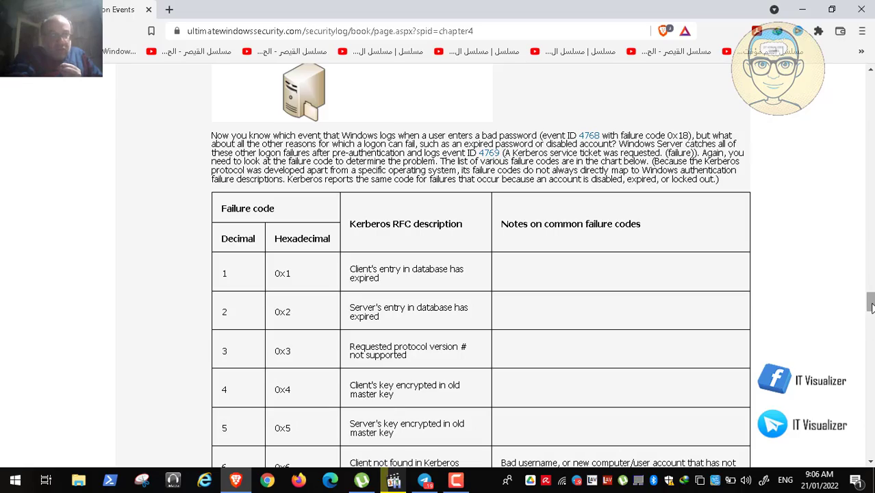
drag(872, 308, 872, 89)
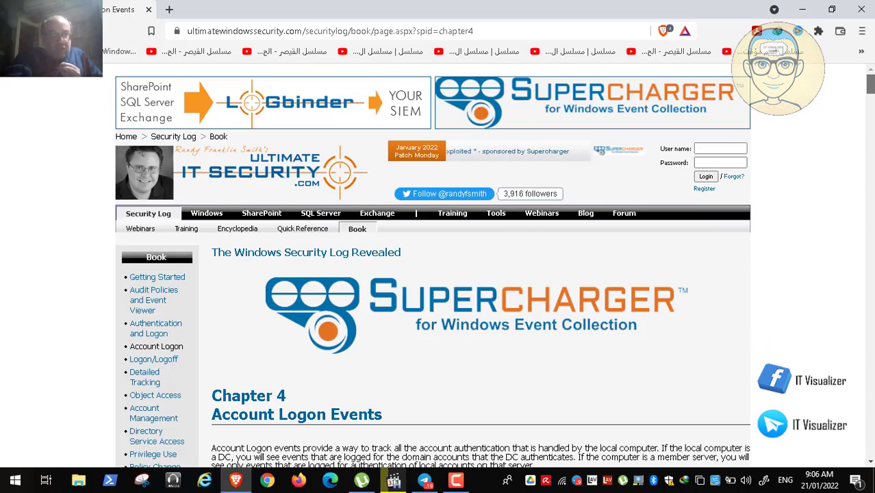
scroll(150, 247, down, 1)
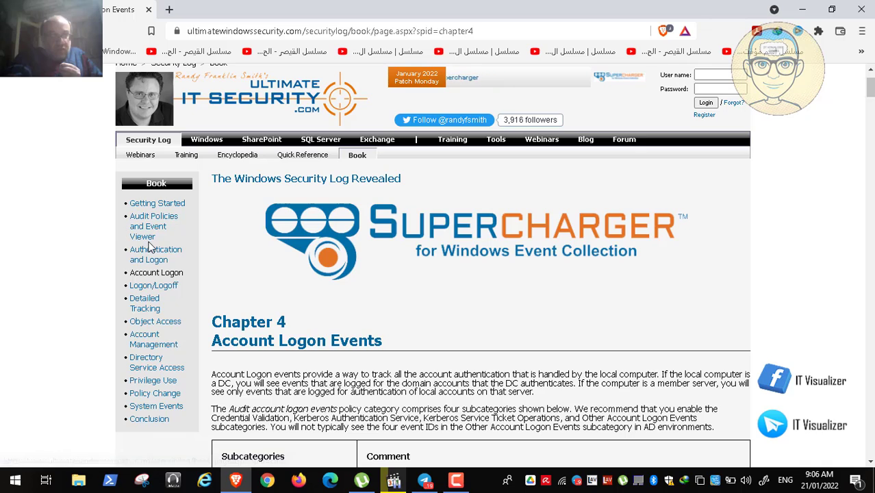
click(165, 350)
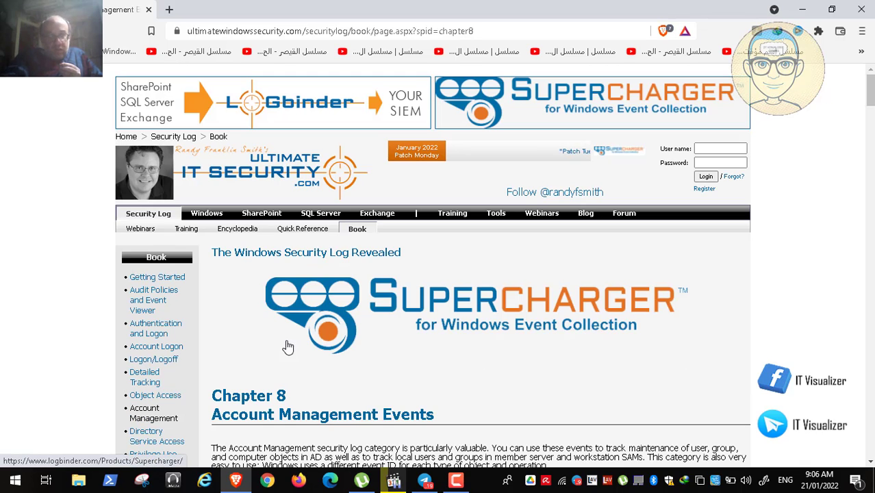
Look through the Account Management chapter down to the Other Account Management Events section, dismissing the advertisement notification
scroll(452, 357, down, 1)
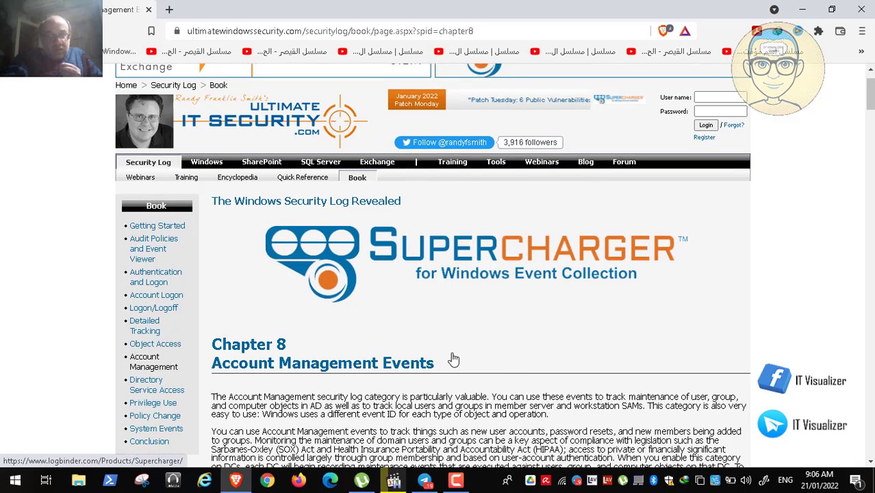
scroll(451, 358, down, 4)
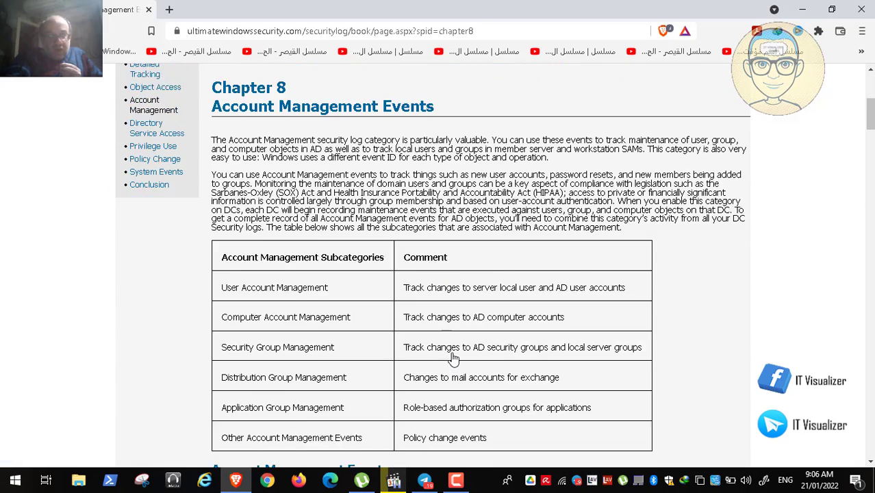
scroll(452, 357, down, 1)
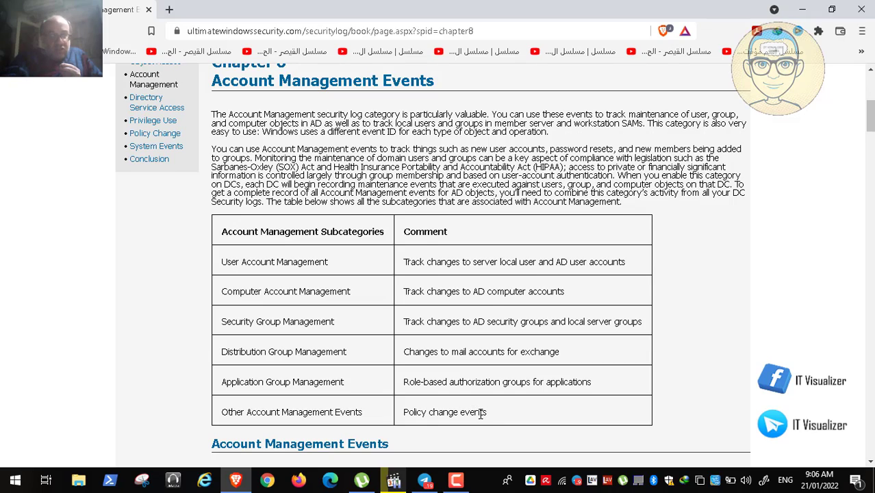
scroll(481, 412, down, 12)
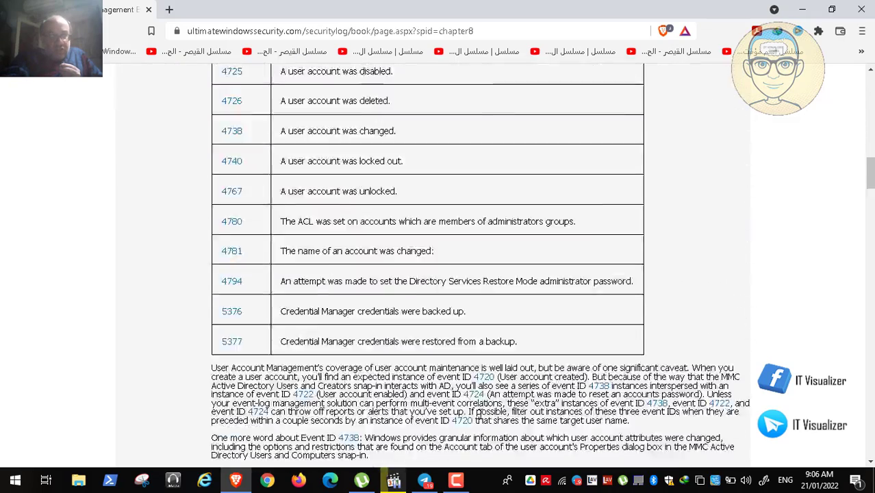
scroll(480, 414, down, 1)
scroll(480, 414, down, 8)
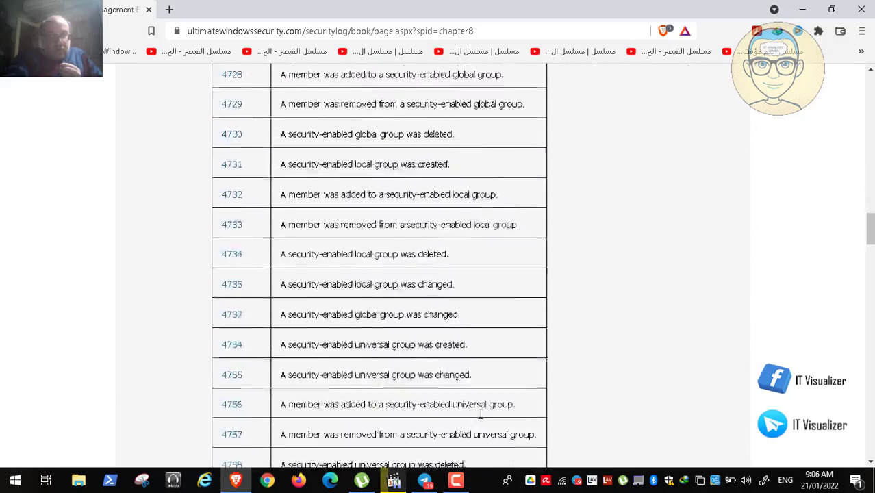
scroll(480, 414, down, 7)
scroll(480, 413, down, 5)
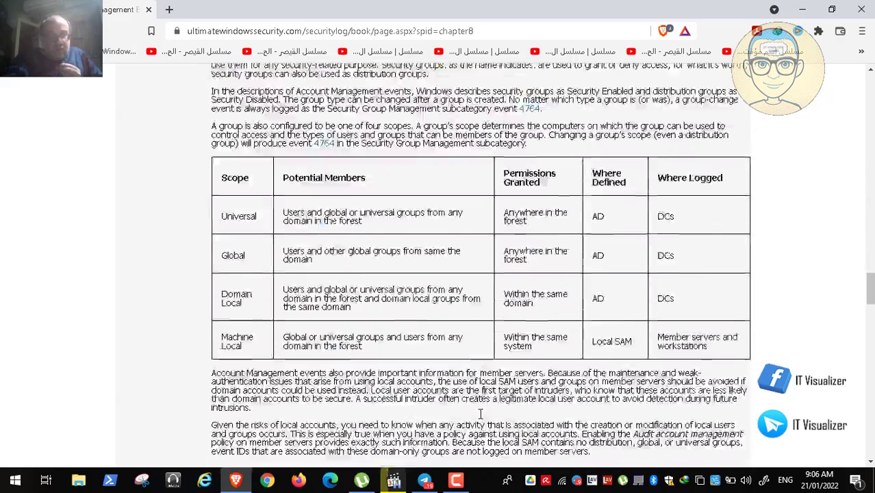
scroll(480, 413, down, 5)
scroll(481, 414, down, 10)
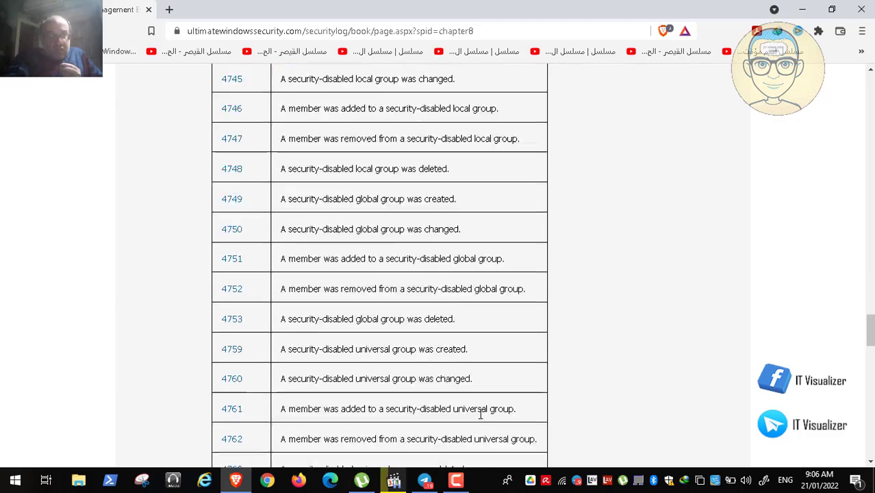
scroll(481, 413, down, 5)
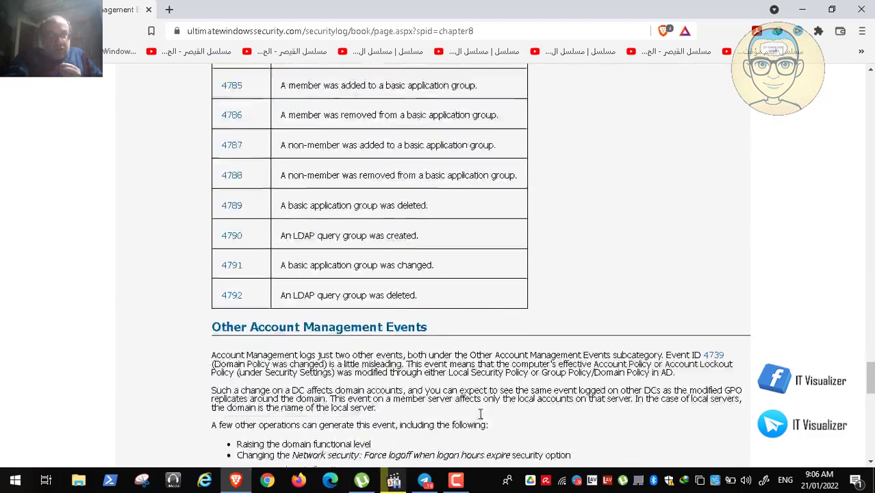
scroll(480, 413, down, 1)
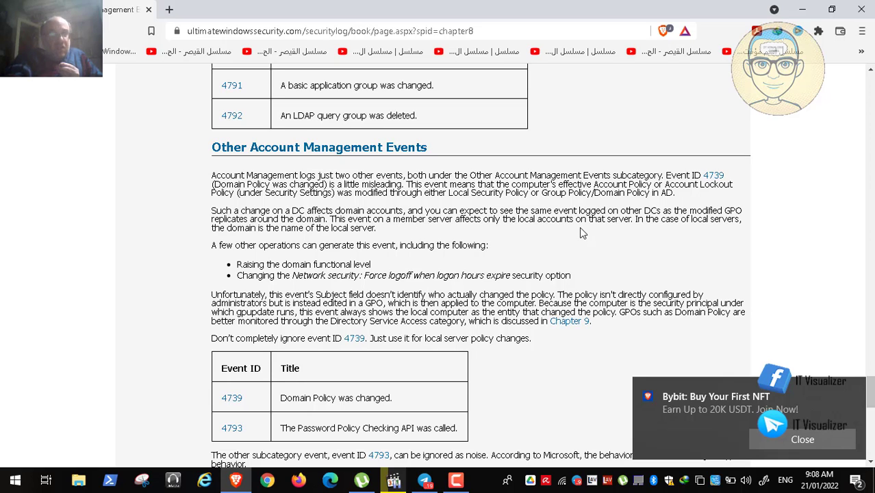
click(810, 441)
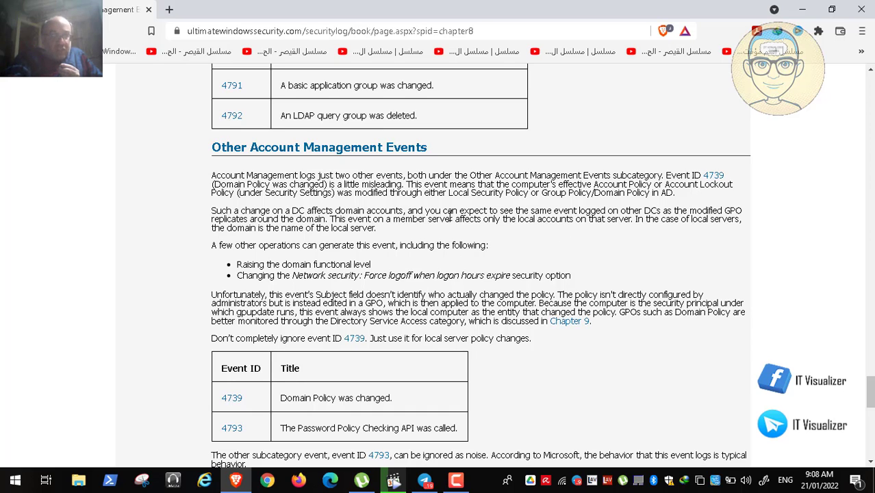
Pause the Video25.mp4 playback, minimize the player and return to the chapter's Other Account Management Events section
click(394, 481)
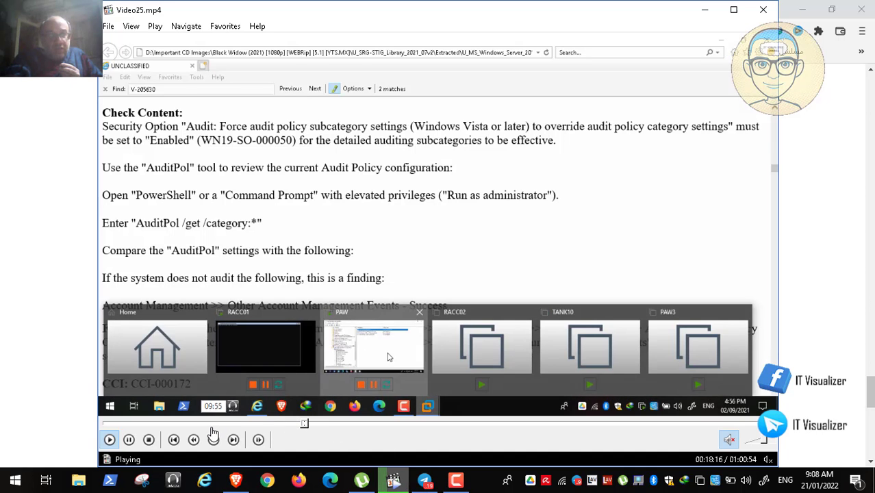
click(129, 440)
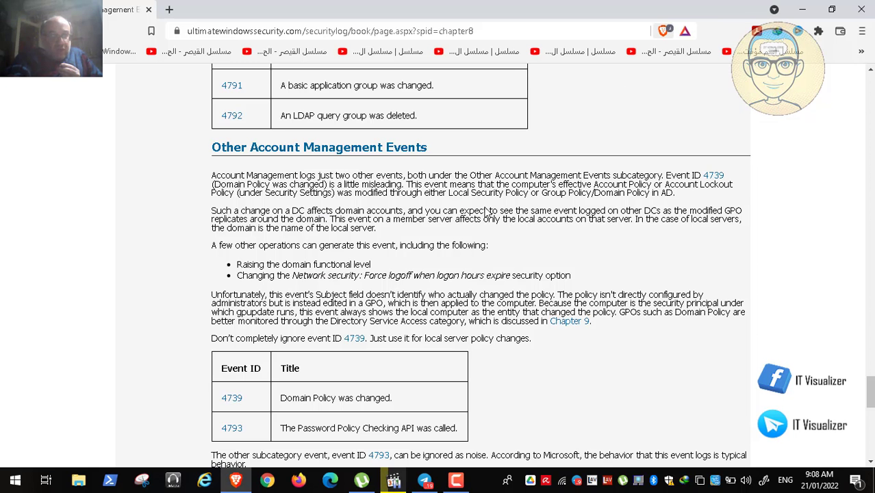
click(706, 10)
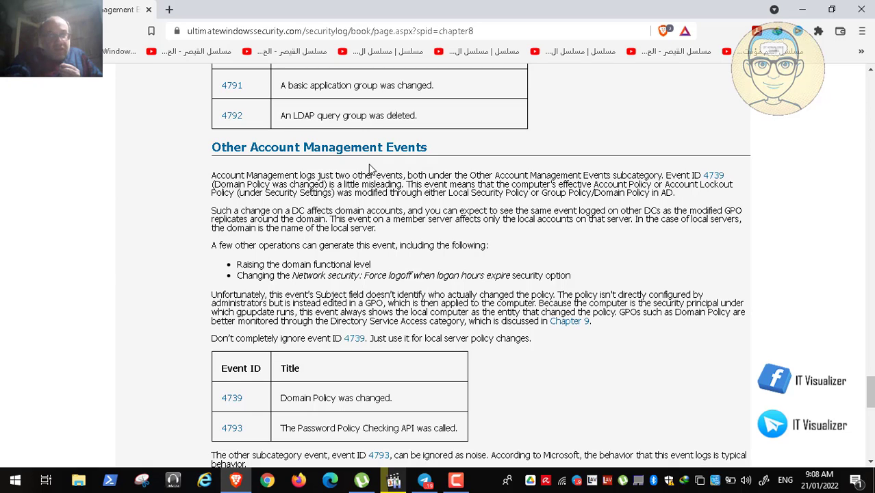
click(871, 463)
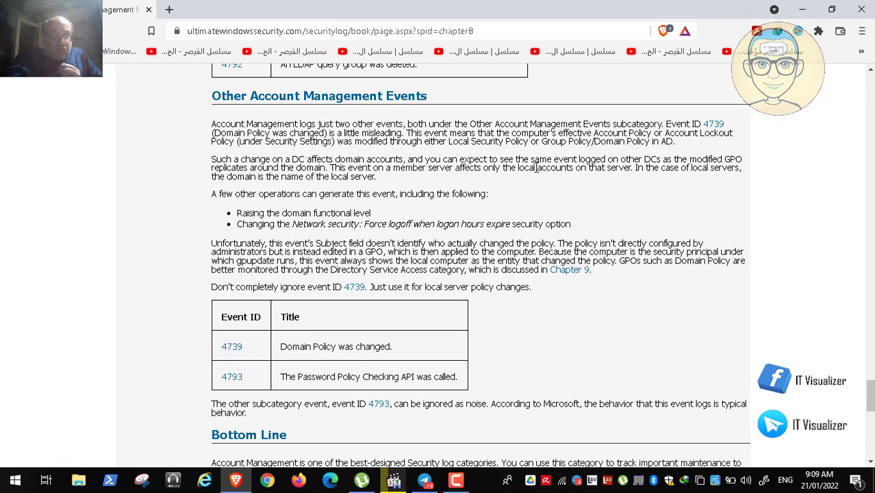
Switch from the browser to Video25.mp4, play it full screen up to the Audit Other Account Management Events fix text, and pause it
click(800, 9)
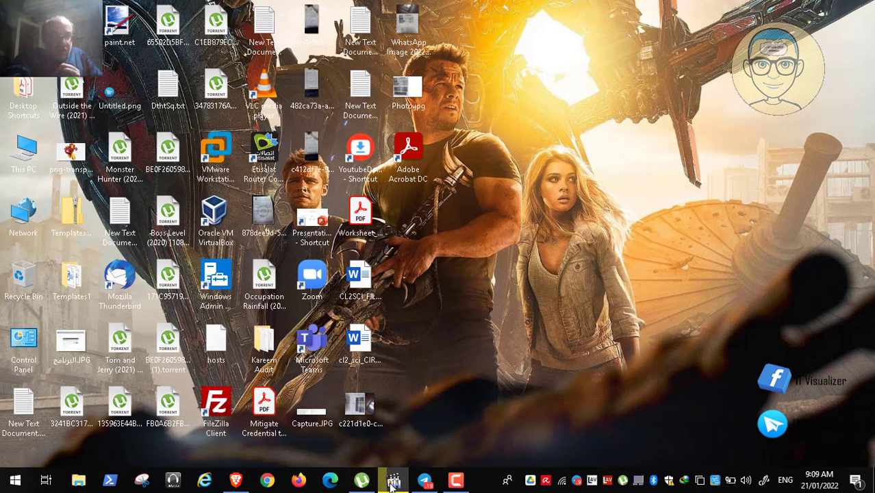
mouse_move(391, 484)
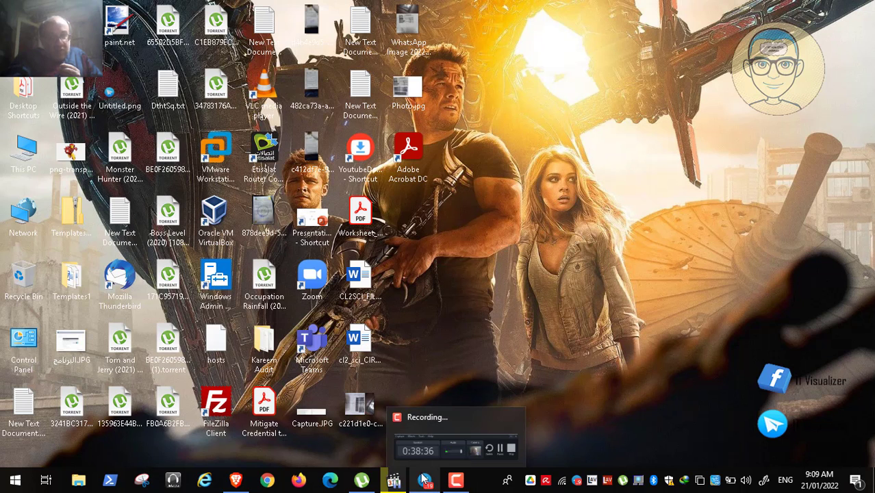
click(393, 481)
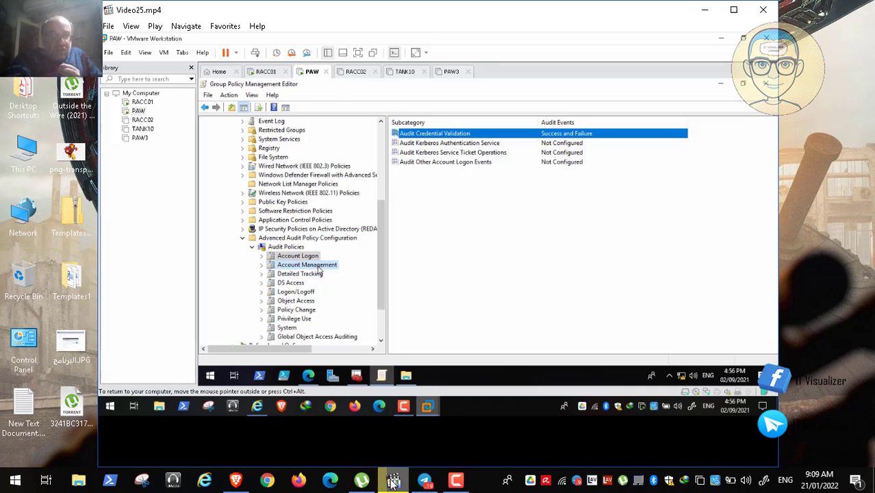
double_click(332, 301)
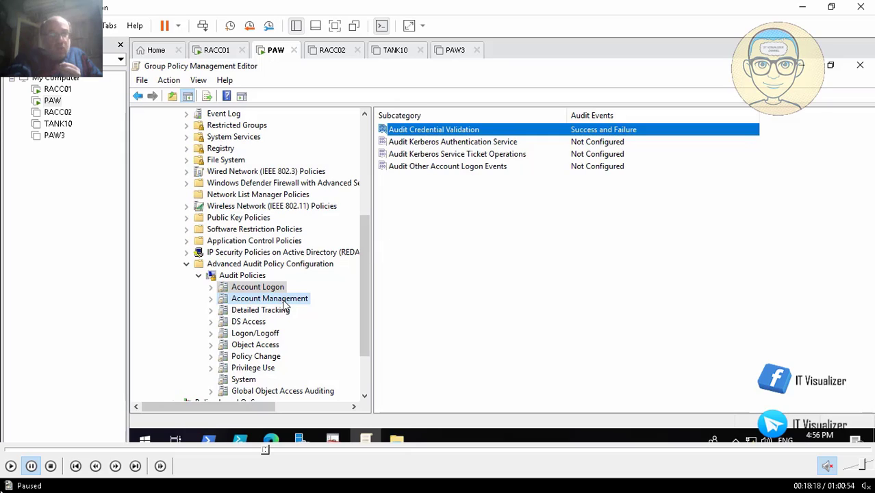
click(11, 467)
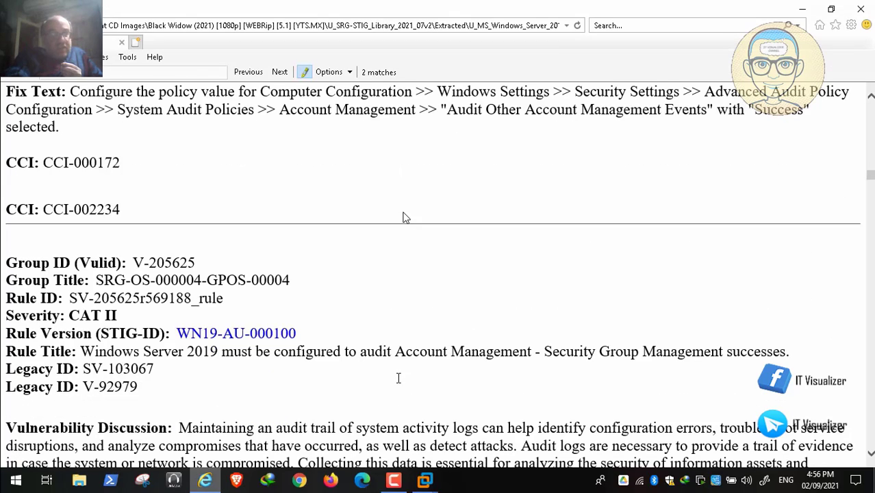
click(31, 466)
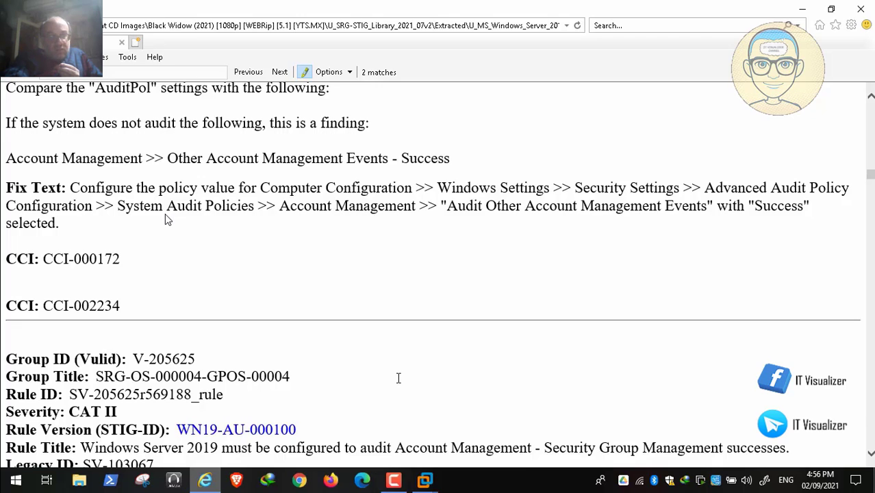
Check the STIG fix text, return to the PAW virtual machine, apply Success for Audit Other Account Management Events and close the properties
scroll(165, 215, up, 1)
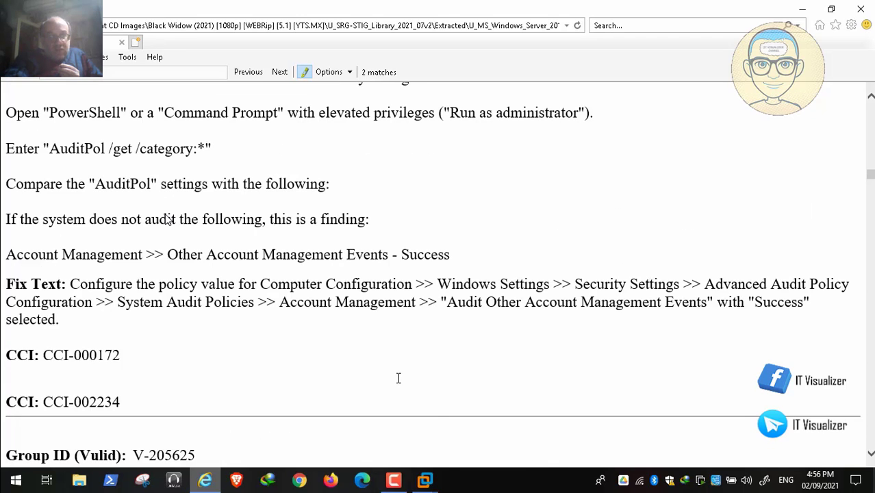
mouse_move(425, 480)
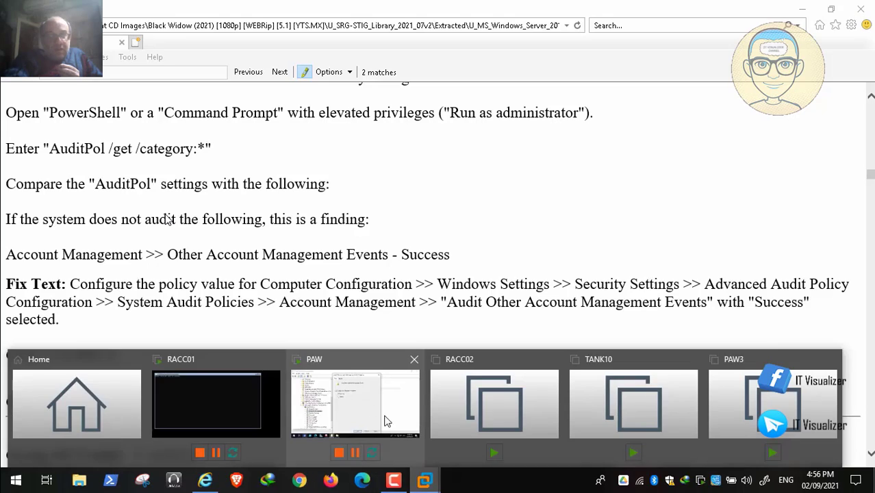
click(357, 395)
click(620, 415)
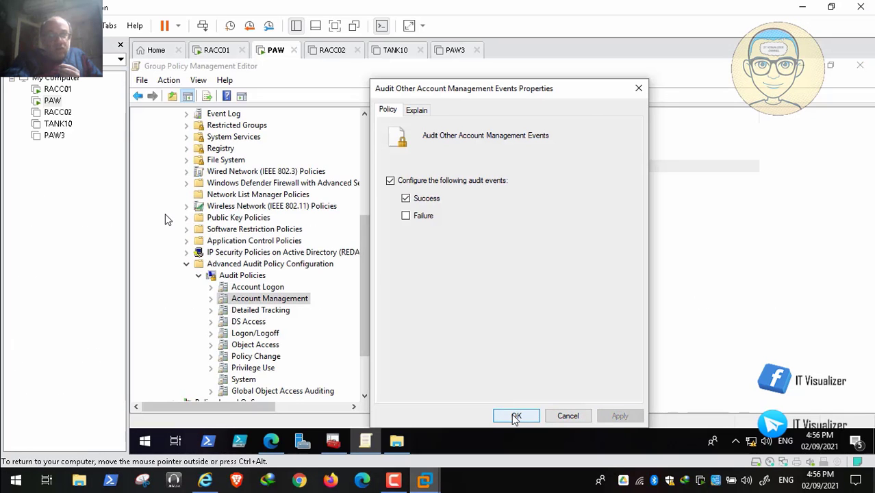
click(515, 416)
Open "Audit: Force audit policy subcategory settings" under Security Options and read its explanation
scroll(361, 170, up, 5)
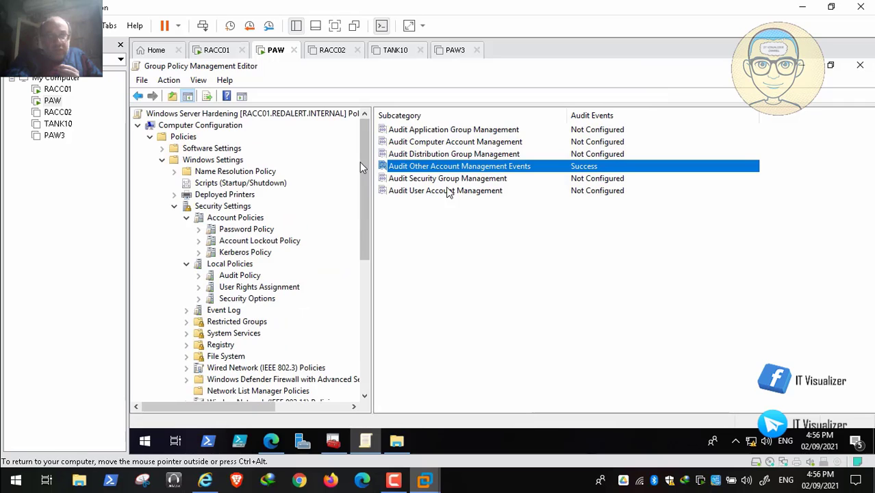
click(268, 302)
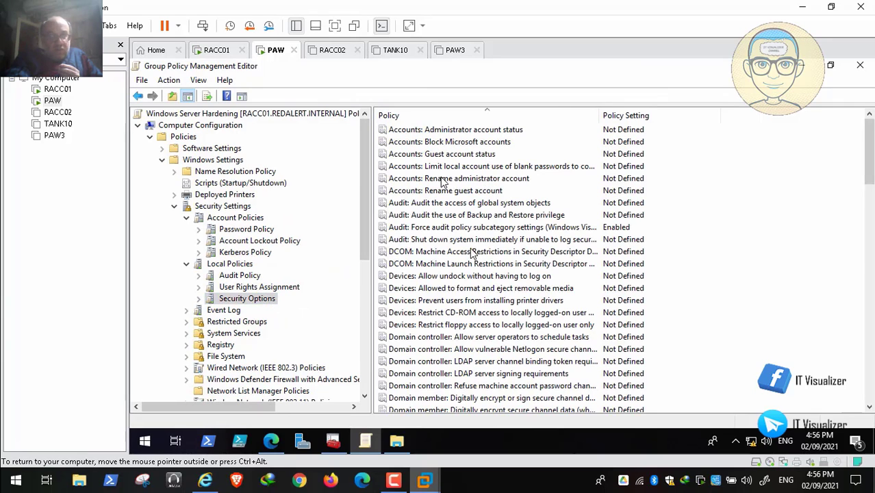
double_click(480, 227)
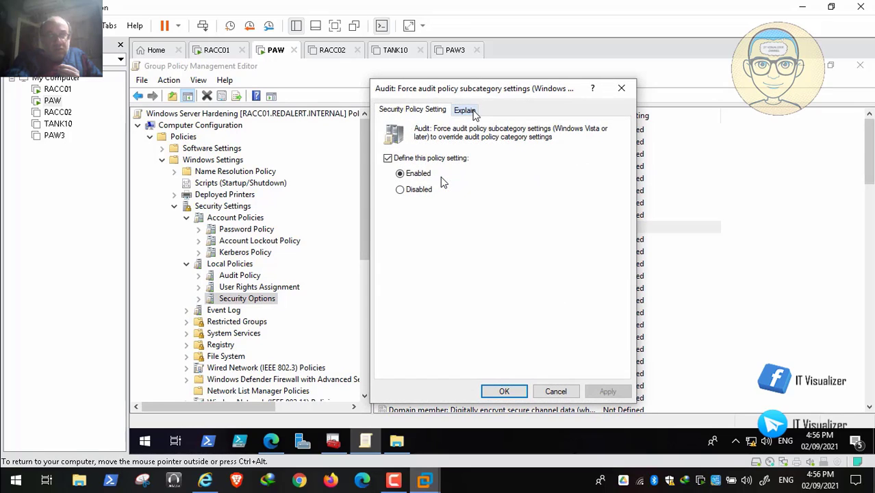
click(473, 111)
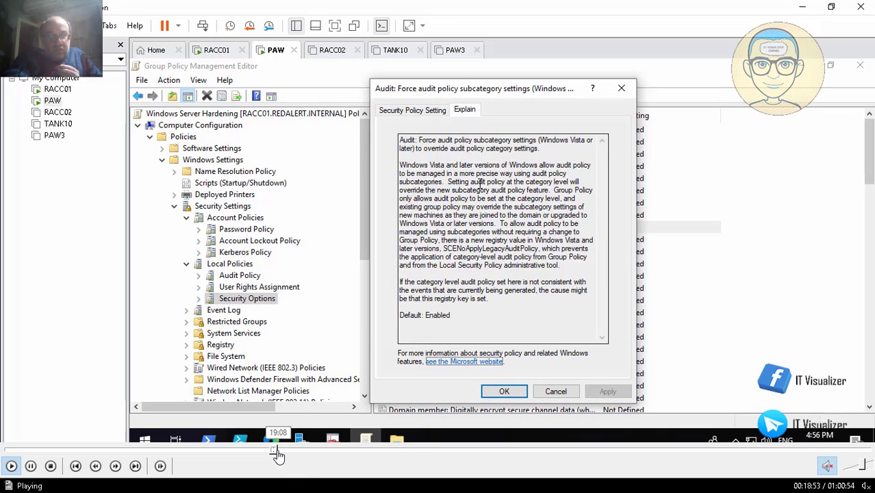
Skip the video ahead to the WN19-AU-000100 discussion on Security Group Management auditing and resume playback
click(277, 450)
click(280, 451)
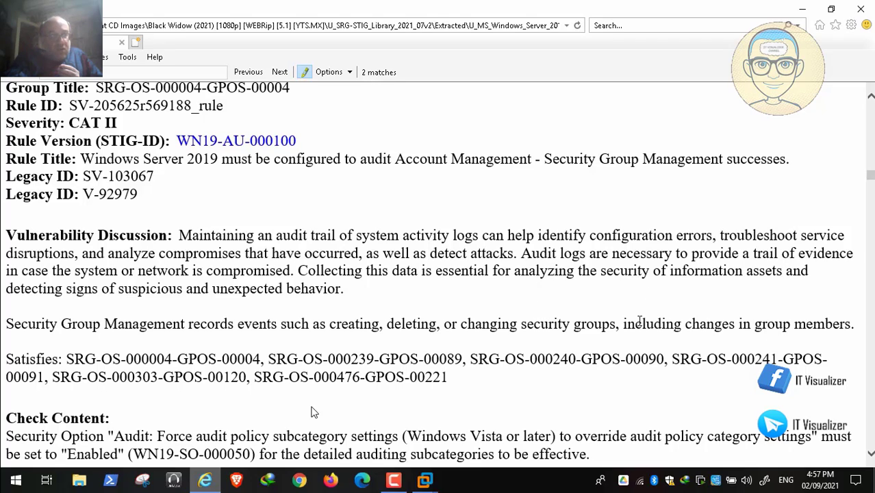
mouse_move(285, 452)
click(9, 466)
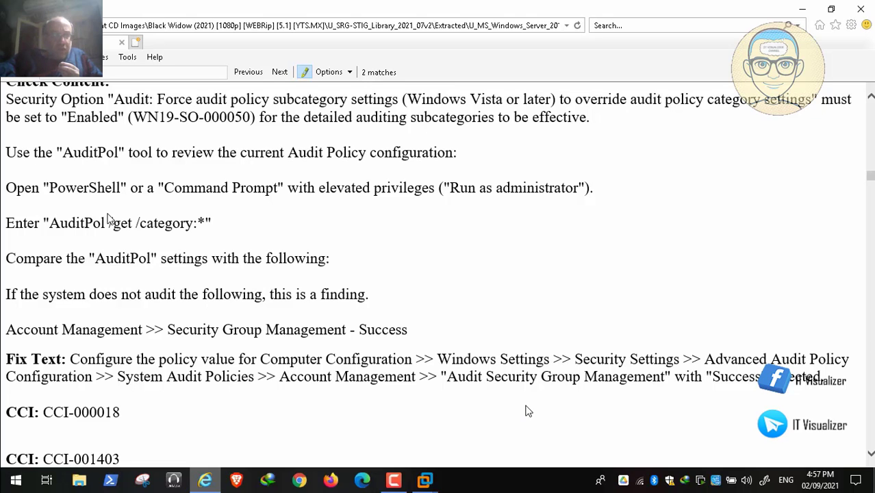
In the PAW virtual machine, configure Audit Security Group Management to audit Success events
mouse_move(425, 483)
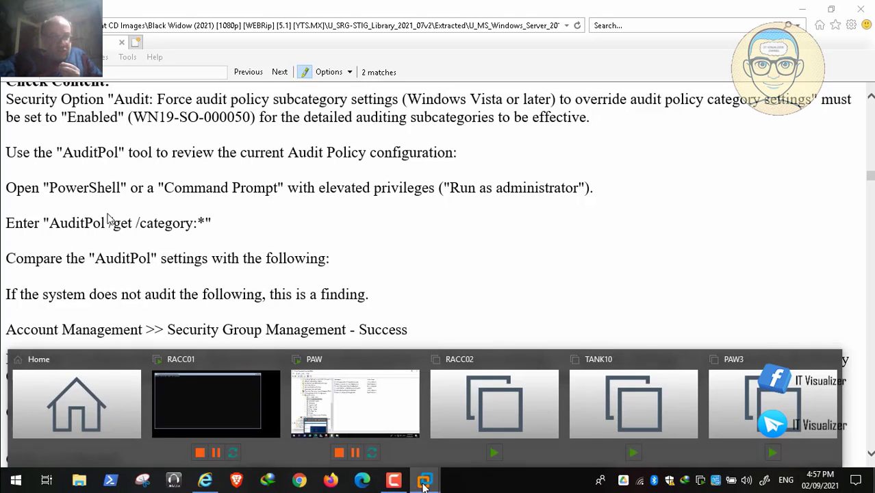
click(375, 403)
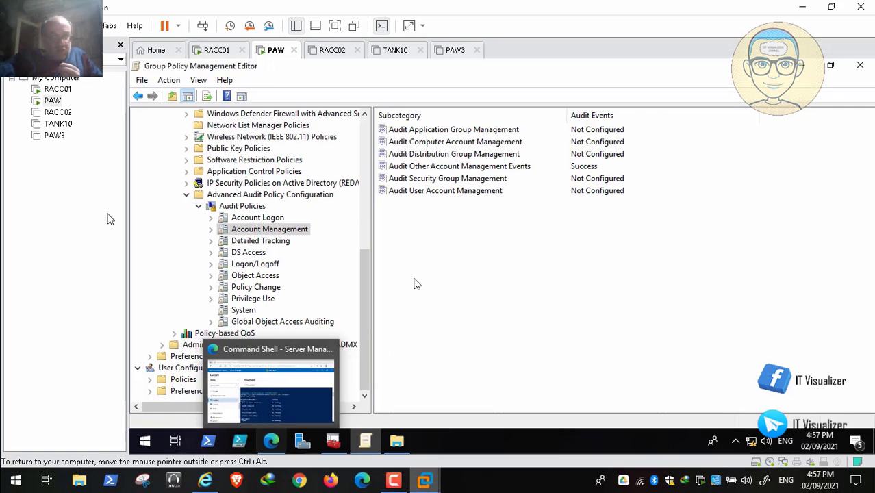
double_click(457, 178)
click(391, 181)
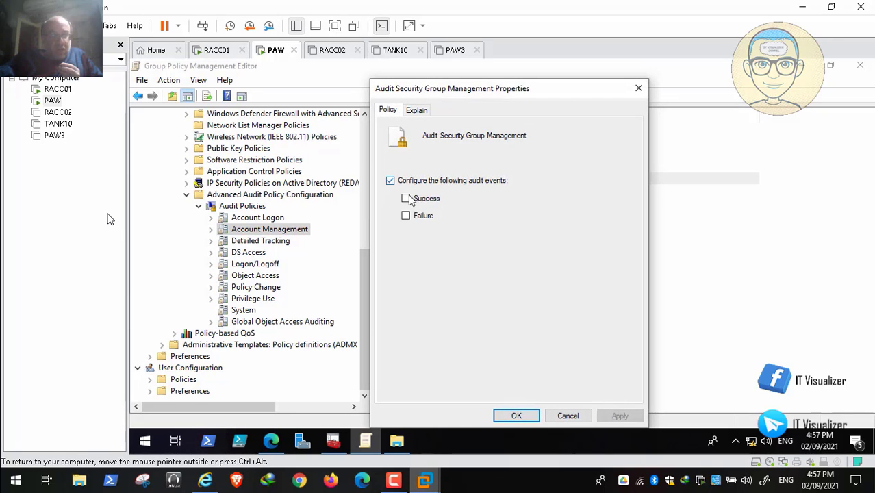
click(405, 198)
Switch to the STIG document and view rule WN19-AU-000110 on auditing User Account Management successes
mouse_move(205, 481)
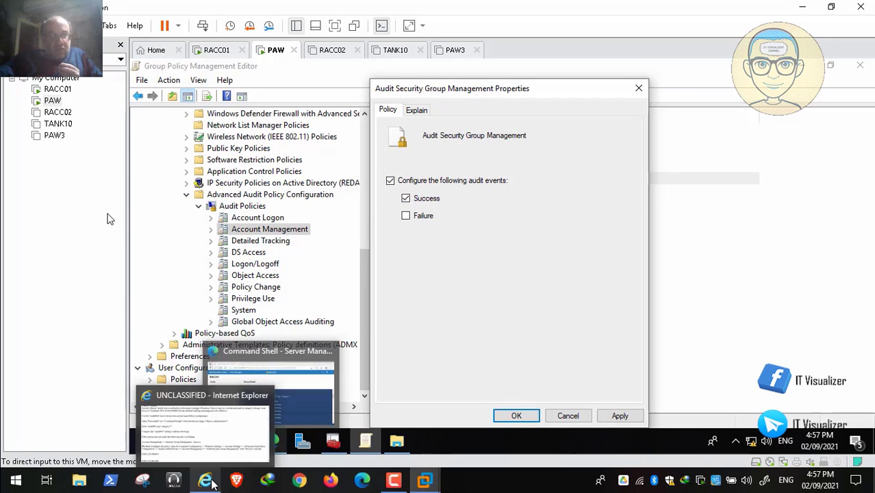
click(241, 406)
scroll(241, 407, down, 2)
scroll(241, 407, down, 5)
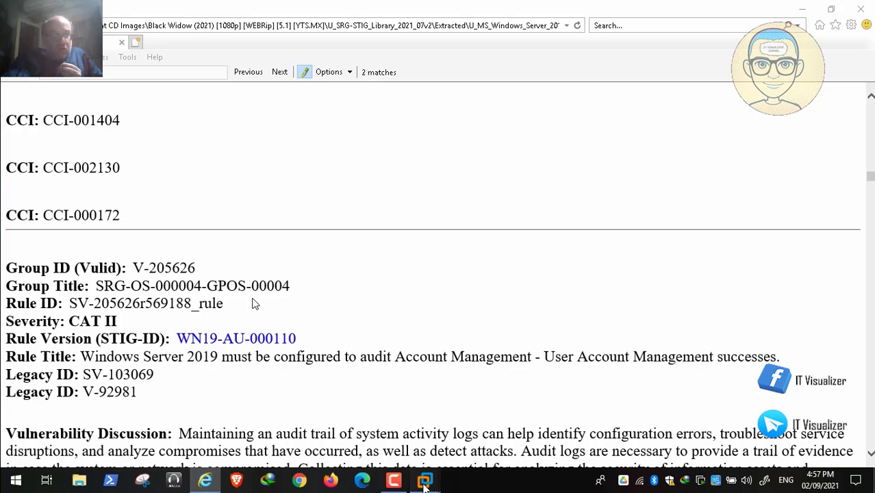
In the PAW virtual machine, configure Audit User Account Management to audit Success events and apply the policy
mouse_move(425, 481)
click(376, 401)
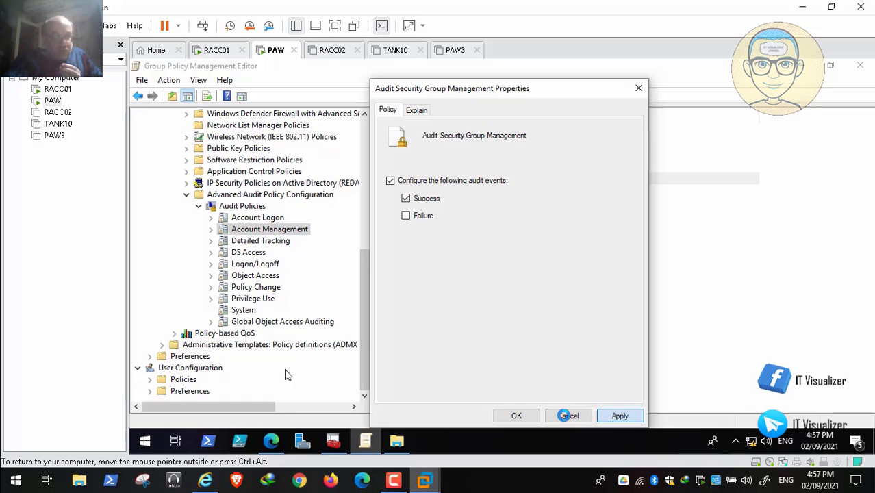
key(space)
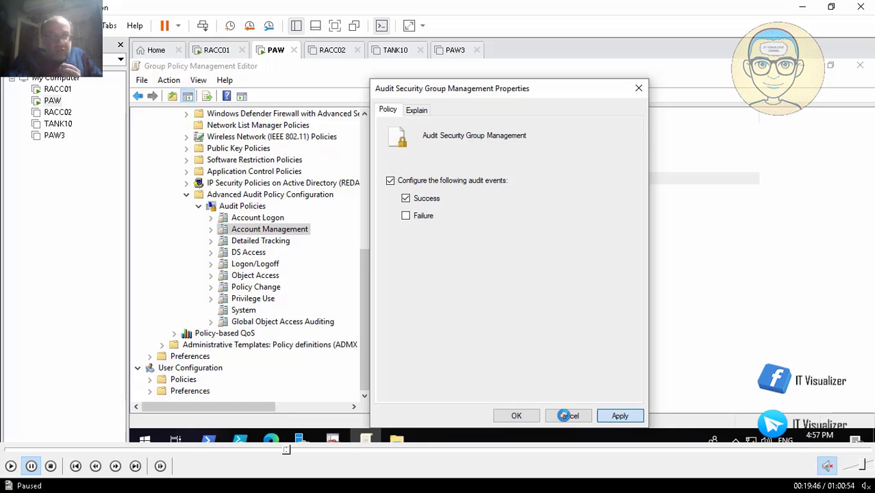
click(12, 466)
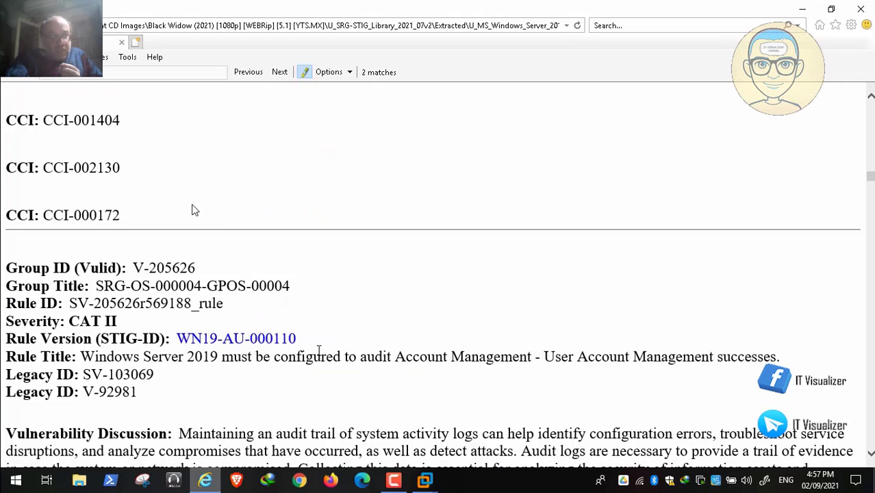
mouse_move(31, 466)
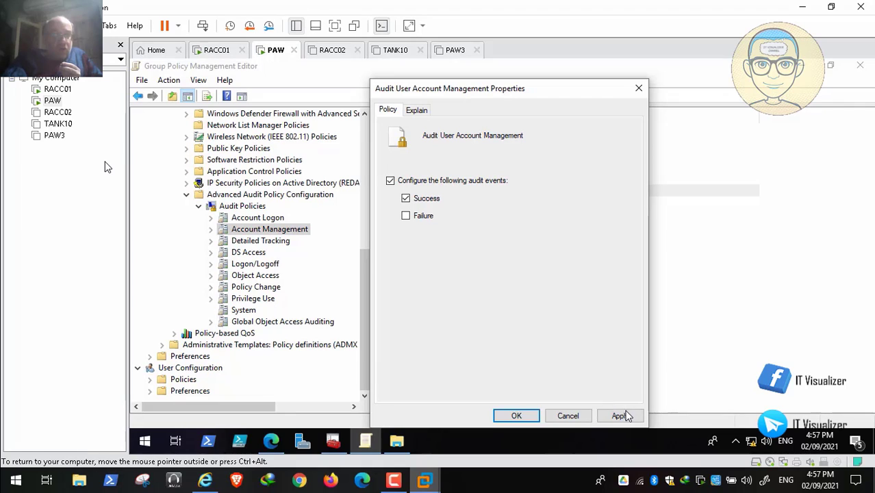
click(619, 416)
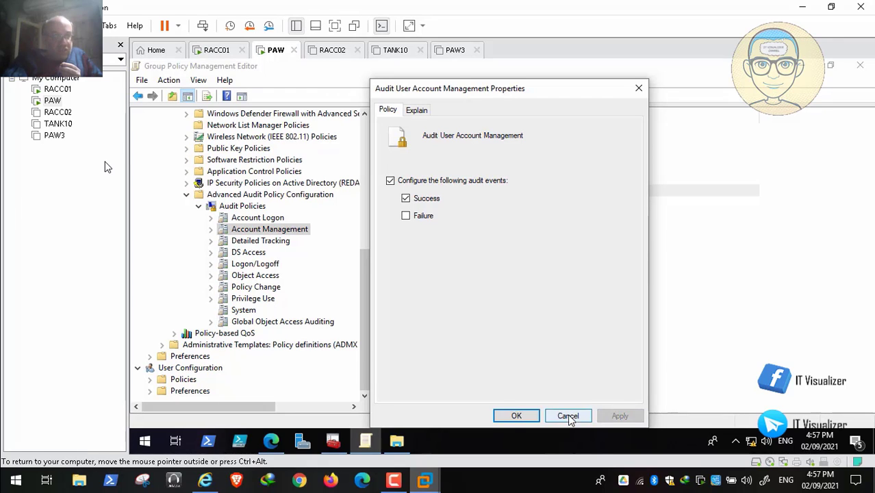
click(515, 415)
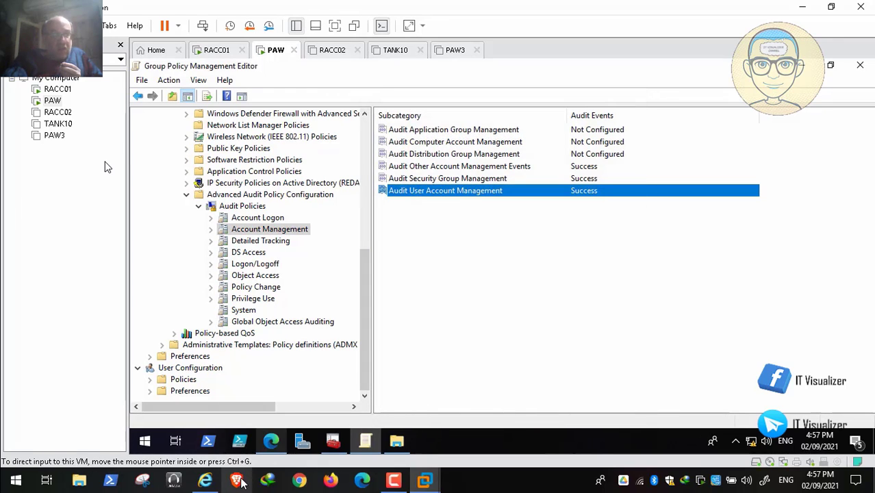
Switch to the STIG document and read rule WN19-AU-000120 on auditing User Account Management failures, down to its fix text
click(214, 485)
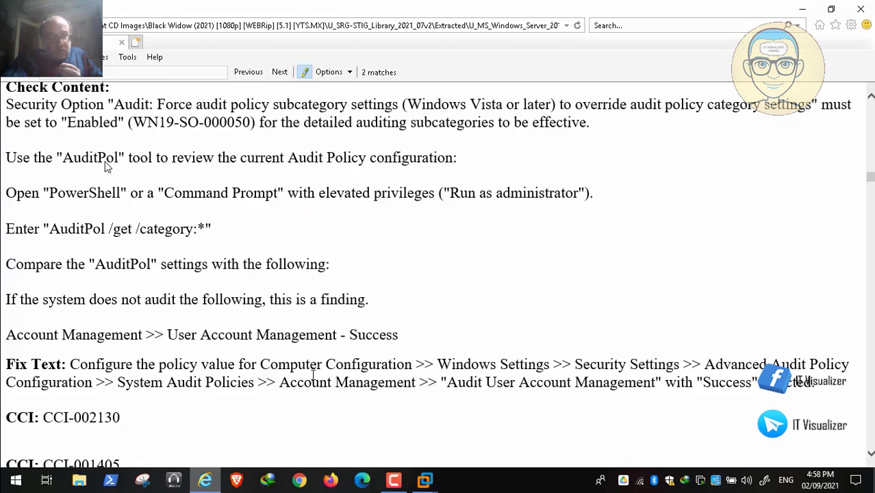
scroll(106, 166, down, 6)
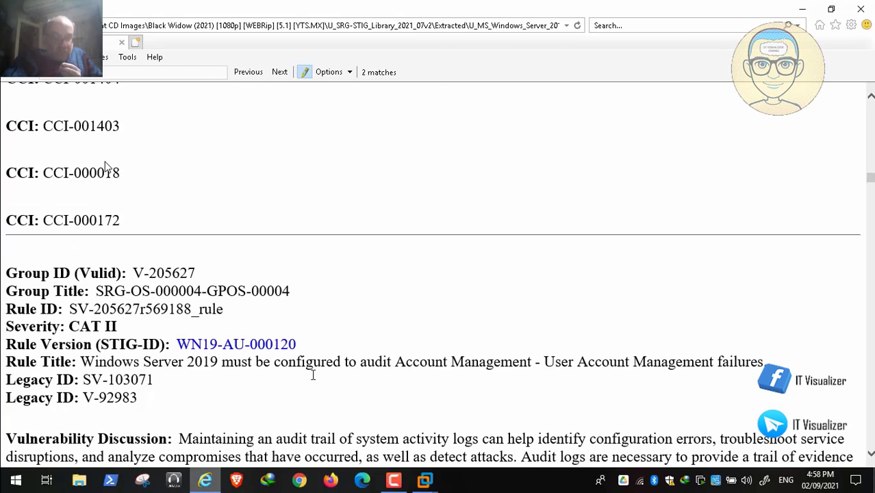
scroll(106, 166, down, 1)
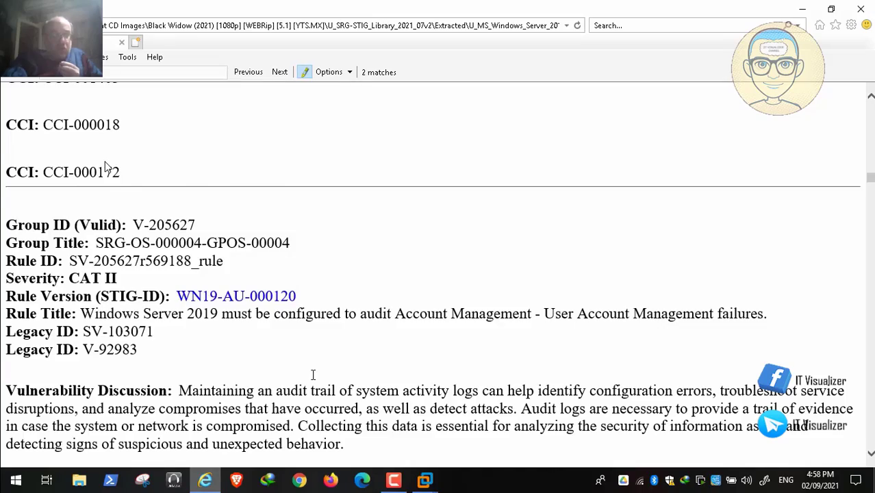
scroll(106, 166, down, 5)
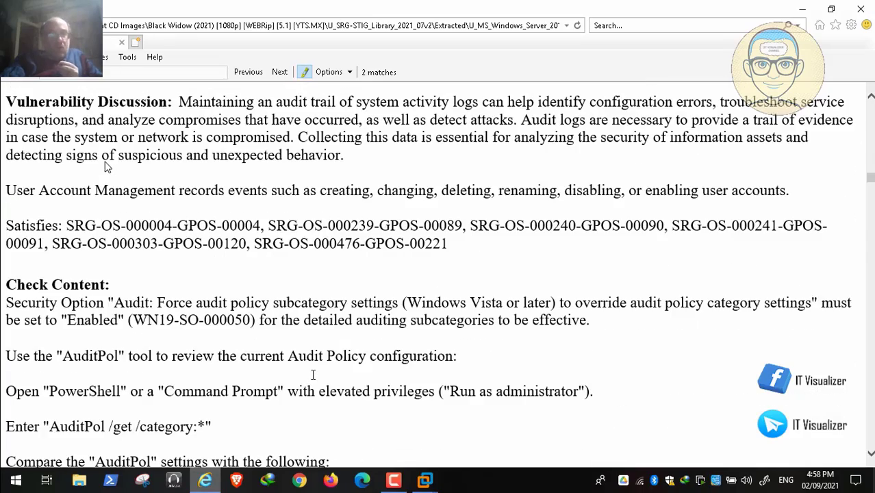
scroll(106, 166, down, 4)
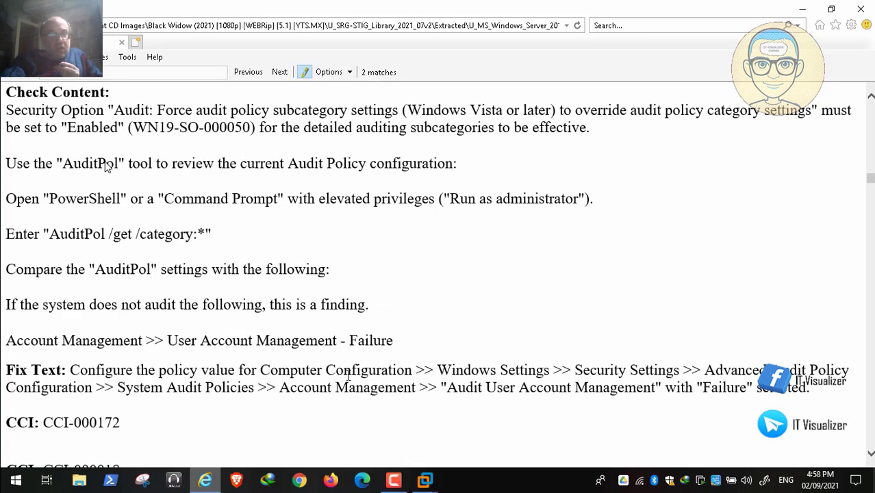
Return to the PAW virtual machine and add Failure events to Audit User Account Management, applying the change
mouse_move(425, 479)
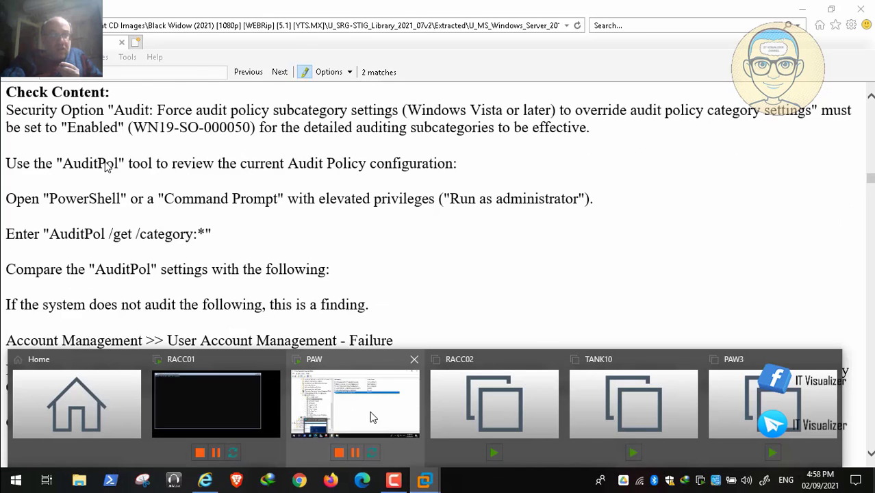
click(372, 417)
double_click(469, 191)
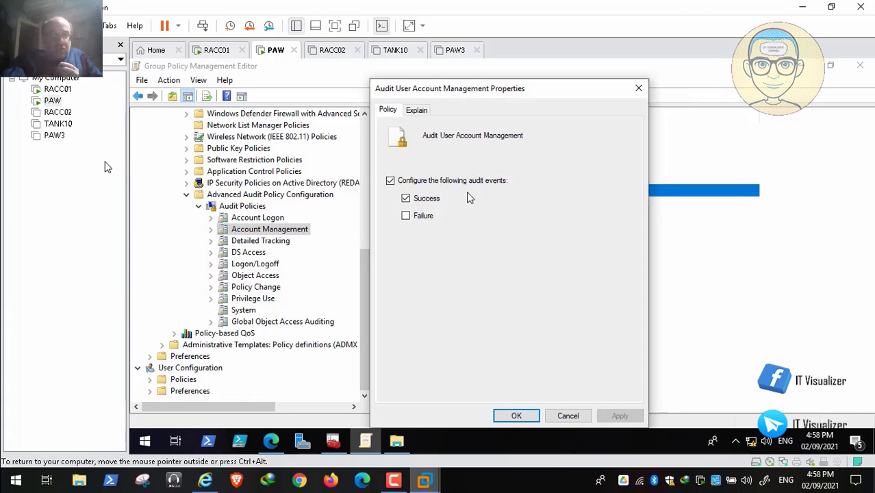
click(406, 215)
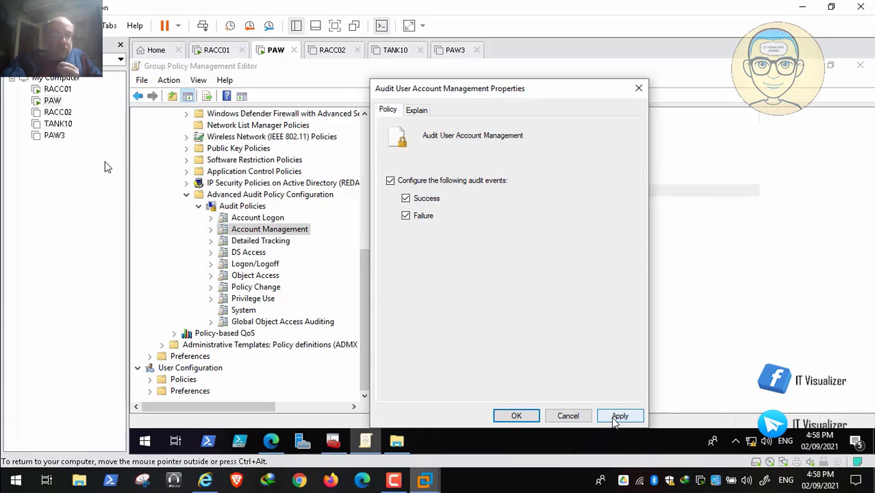
click(618, 416)
click(516, 416)
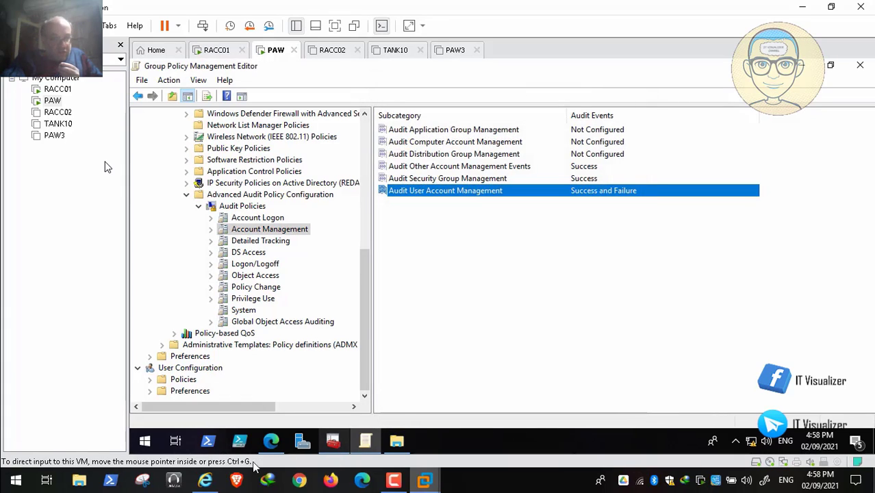
Switch to the STIG document and read rule WN19-AU-000130 on auditing Plug and Play Events successes, through its fix text
click(221, 444)
scroll(107, 167, down, 8)
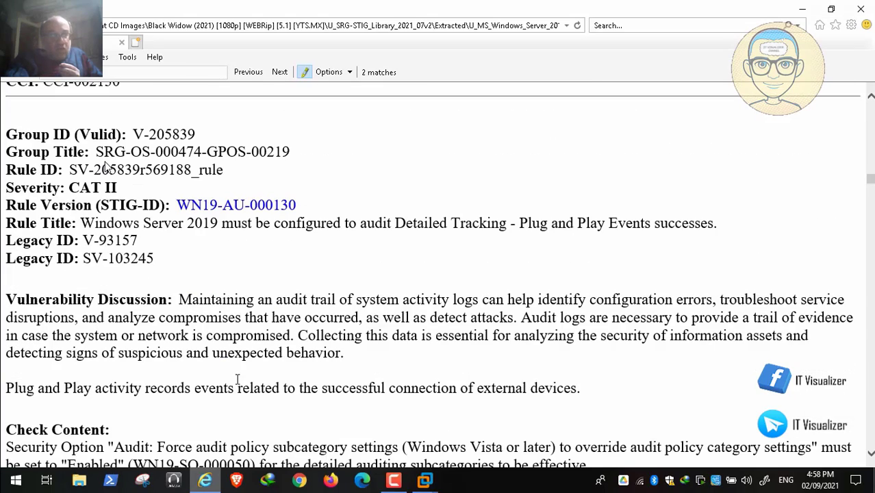
mouse_move(33, 487)
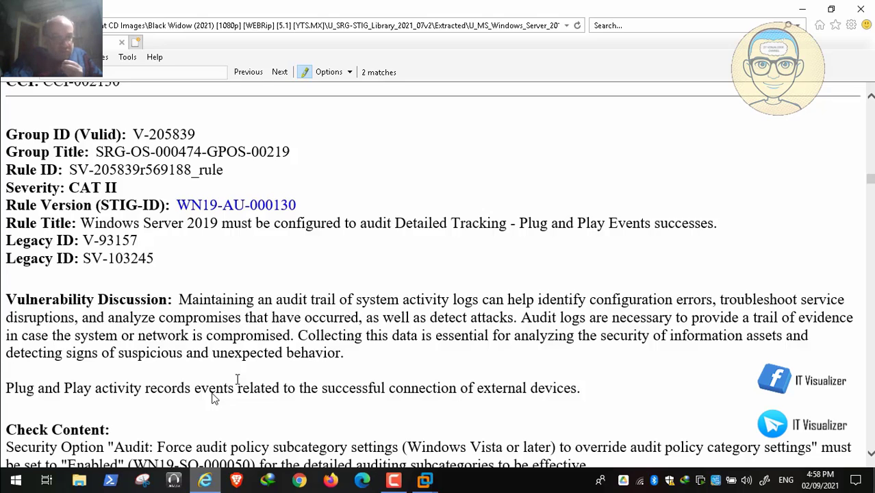
click(212, 393)
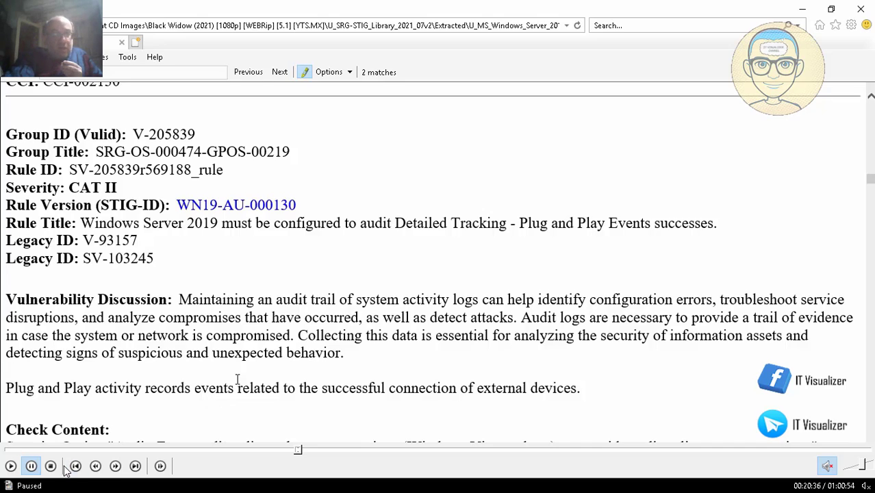
scroll(238, 379, down, 3)
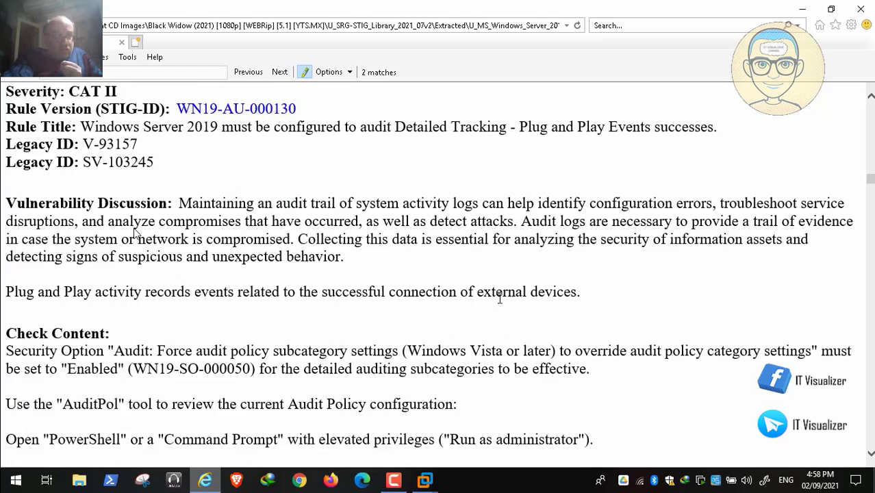
scroll(500, 298, down, 6)
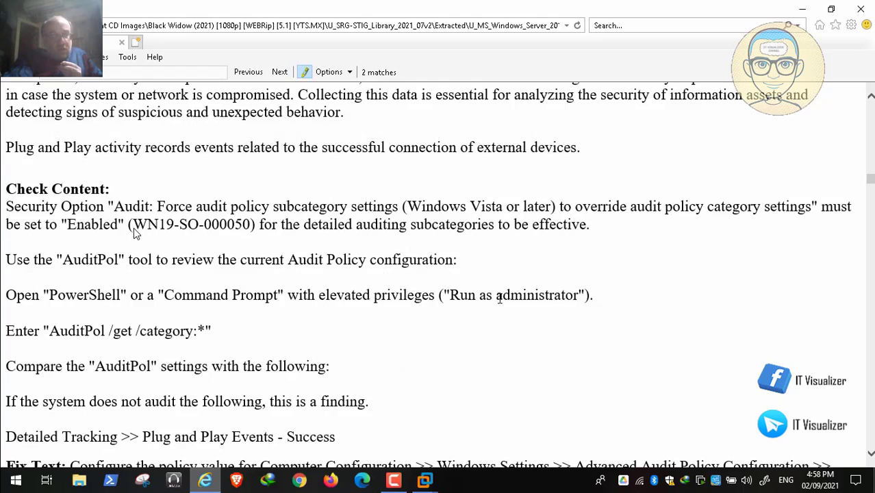
scroll(500, 298, down, 2)
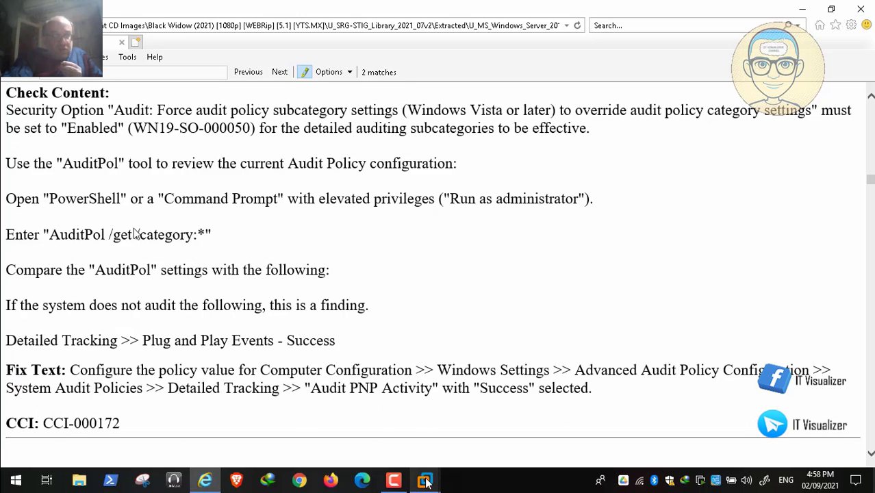
In the PAW virtual machine, set Audit PNP Activity under Detailed Tracking to audit Success events
mouse_move(426, 480)
click(379, 400)
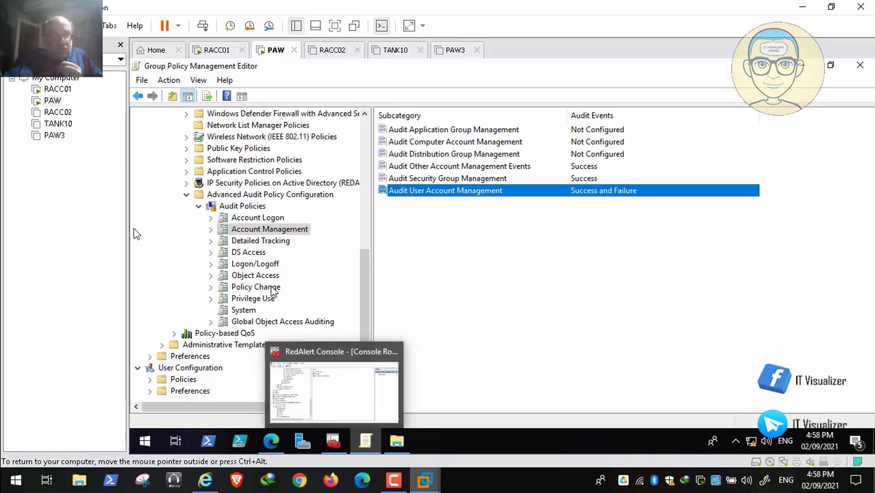
click(255, 241)
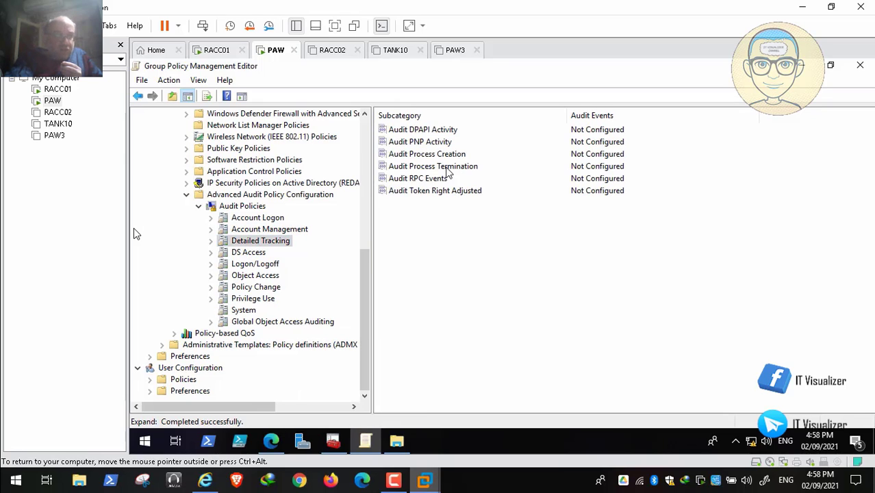
double_click(438, 142)
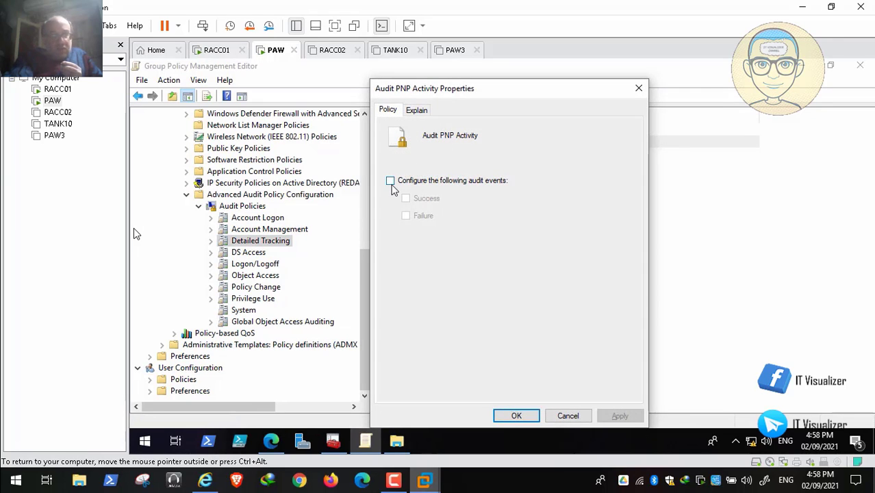
click(391, 180)
click(405, 198)
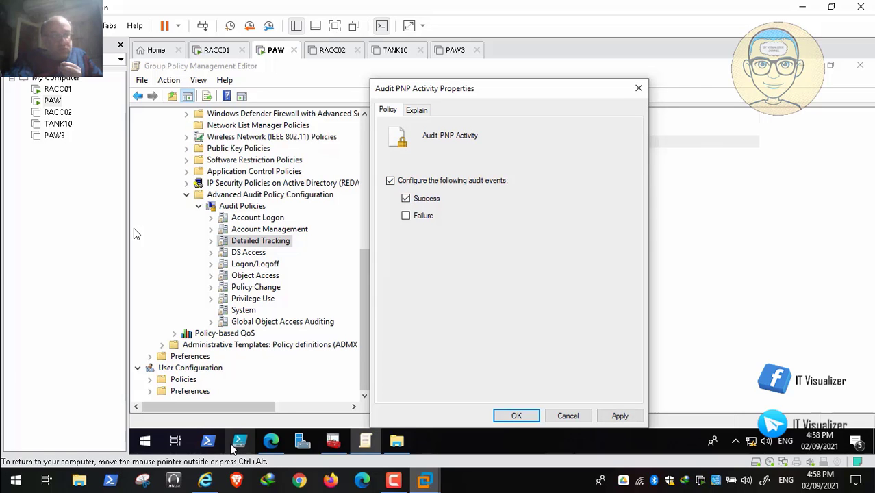
Recheck the Audit PNP Activity fix text in the STIG document, and apply the policy setting in the PAW virtual machine
click(206, 480)
scroll(135, 234, down, 4)
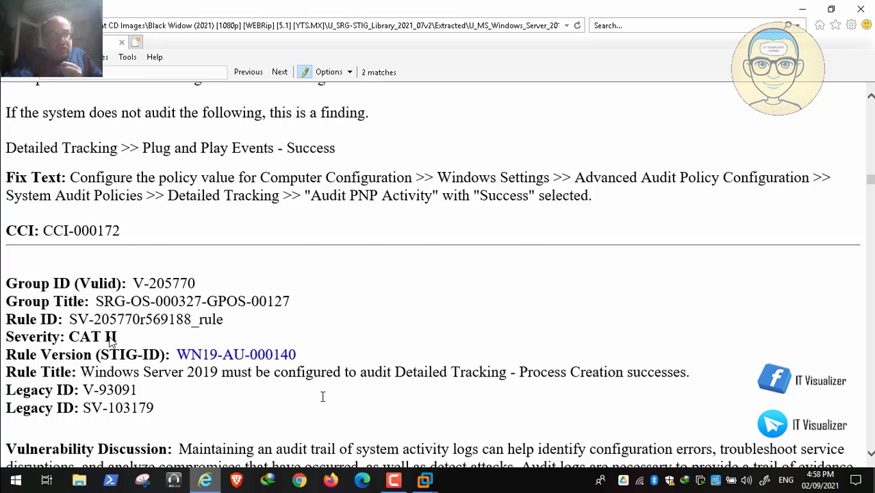
scroll(134, 231, up, 3)
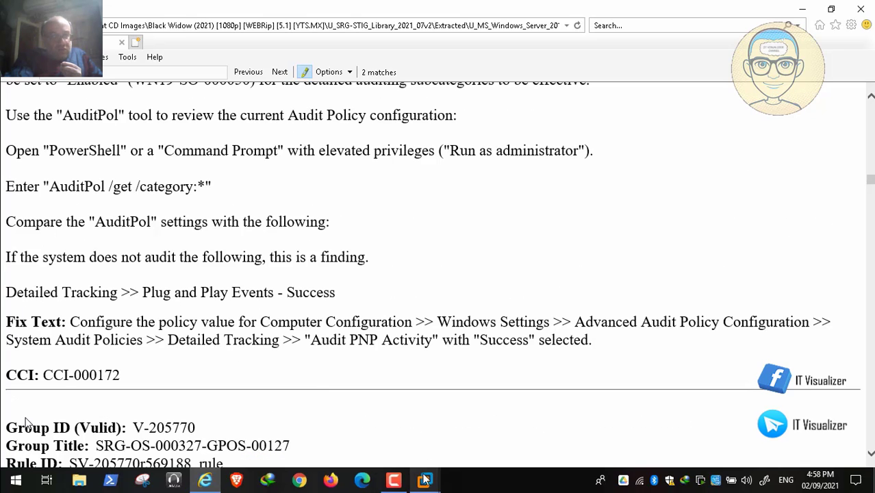
mouse_move(424, 480)
click(369, 411)
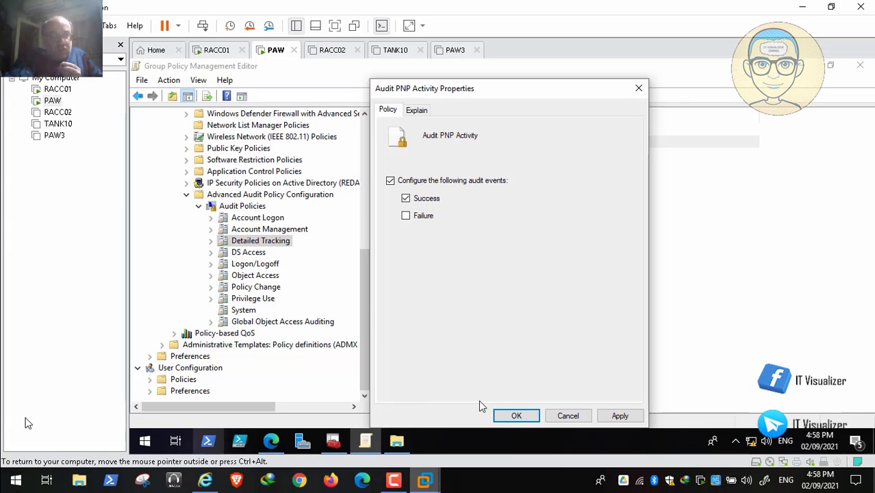
click(622, 415)
click(522, 416)
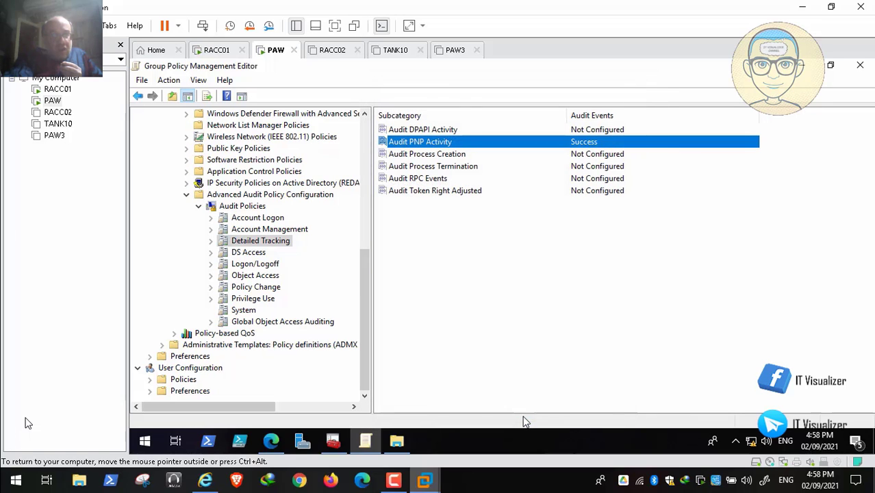
View rule WN19-AU-000140 on auditing Process Creation successes in the STIG document and take the video out of full screen
click(205, 482)
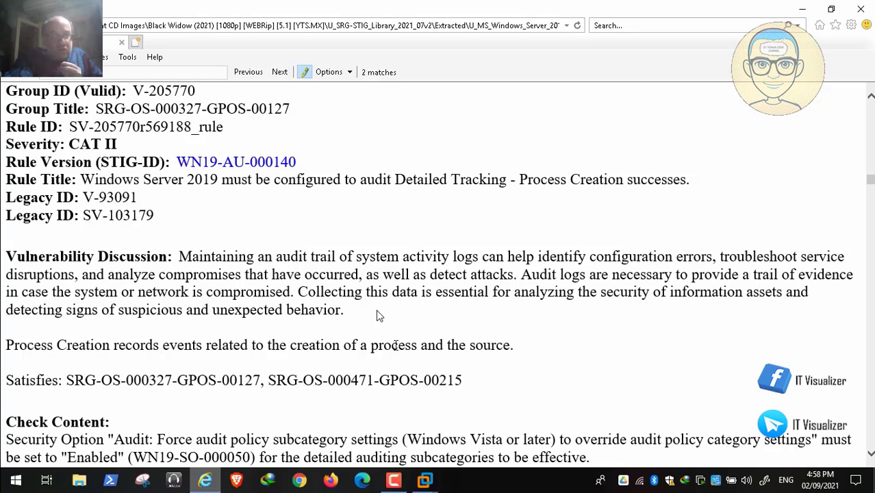
double_click(338, 226)
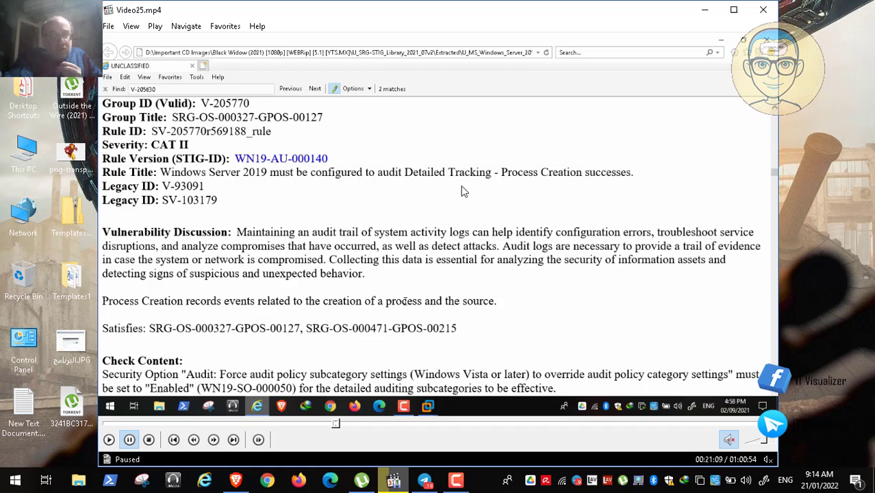
Switch to the Windows security log book in the Brave browser and open Chapter 7, Object Access Events
click(240, 479)
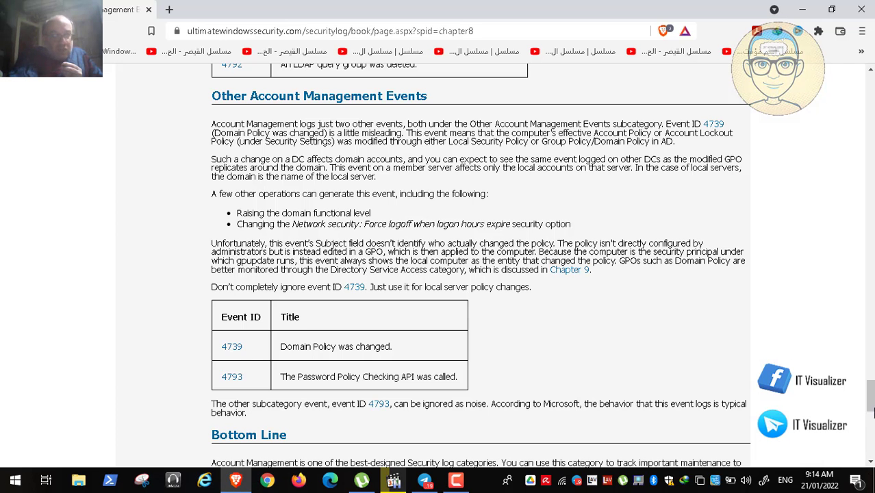
drag(871, 404, 871, 96)
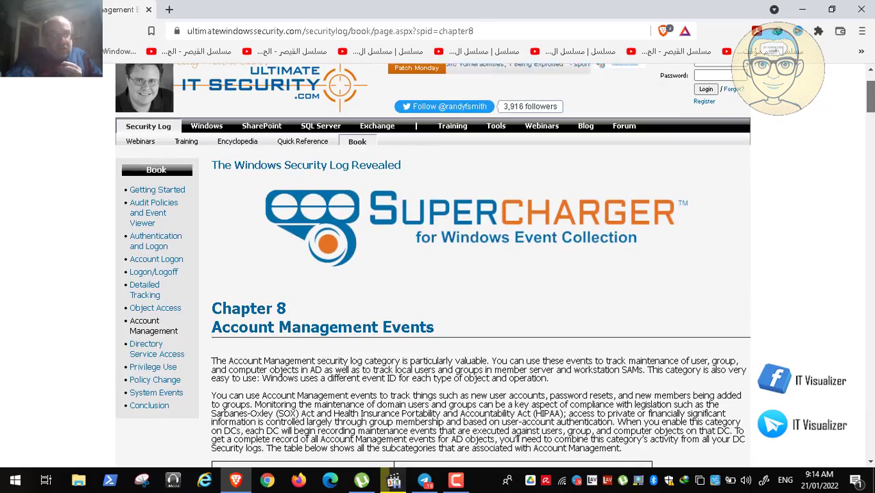
click(171, 311)
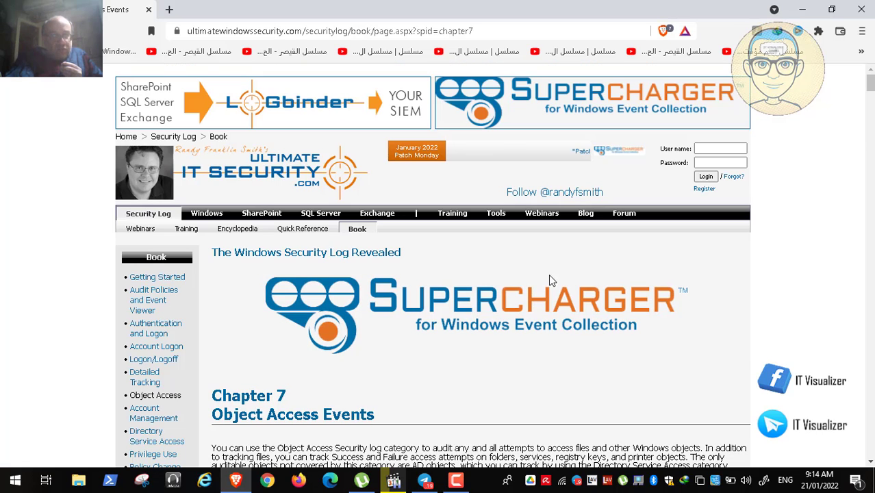
scroll(550, 279, down, 3)
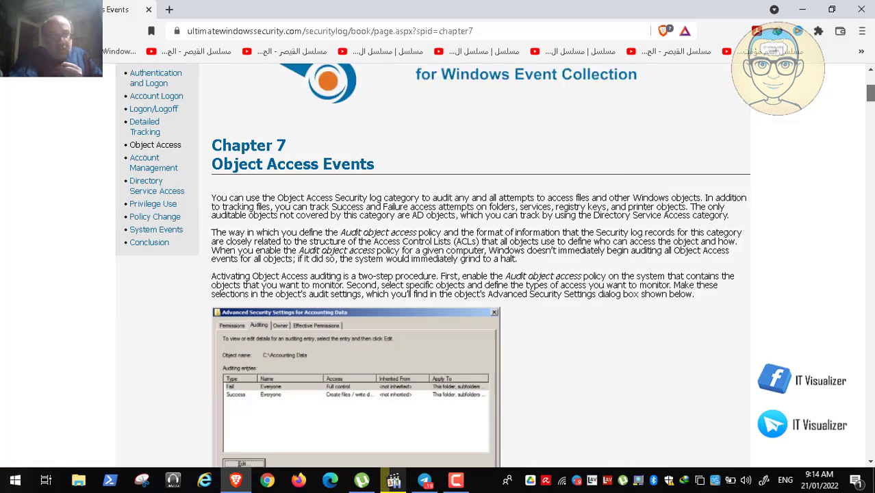
Look through the Object Access subcategories and introduction in Chapter 7 of the security log book
scroll(438, 267, down, 6)
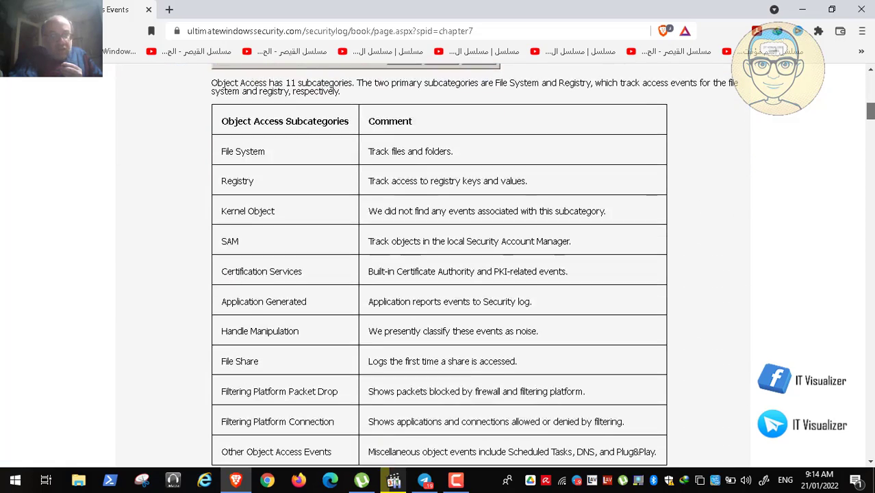
scroll(438, 267, down, 2)
scroll(438, 267, up, 9)
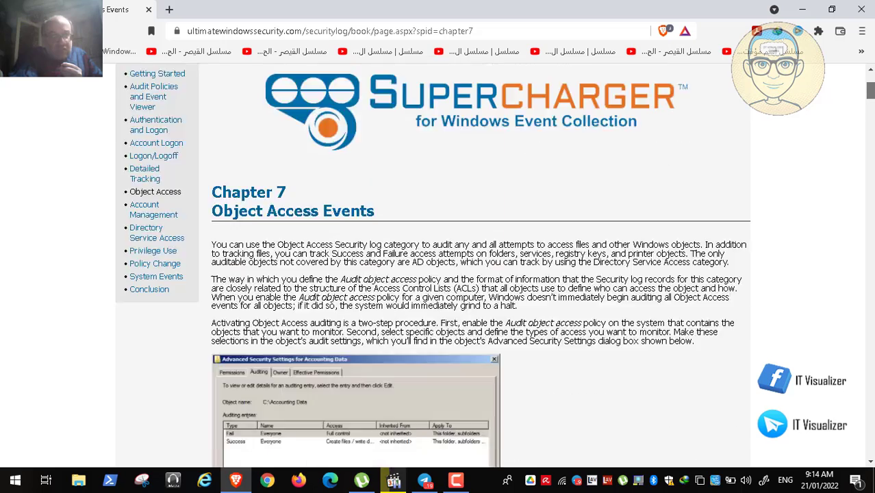
scroll(872, 94, up, 1)
scroll(872, 94, down, 1)
scroll(872, 94, up, 1)
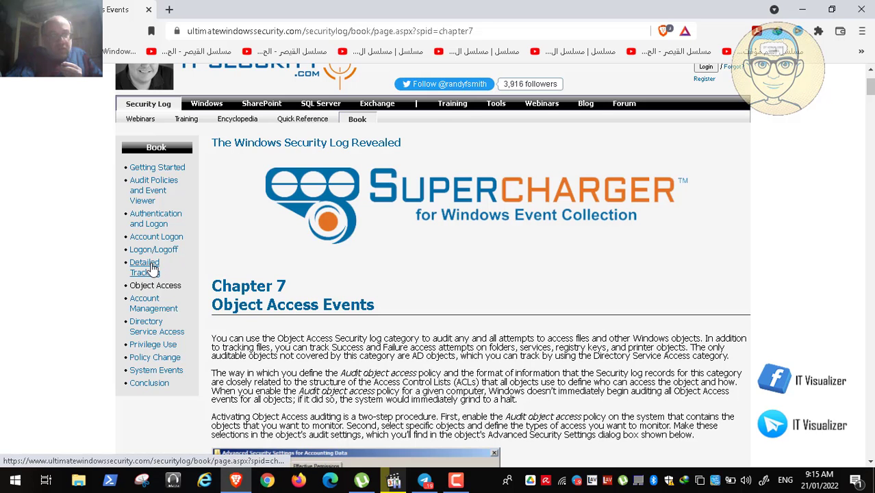
Open Chapter 6, Detailed Tracking Events, and read its Process Creation section on event IDs 4688 and 4696
click(152, 269)
scroll(107, 266, down, 1)
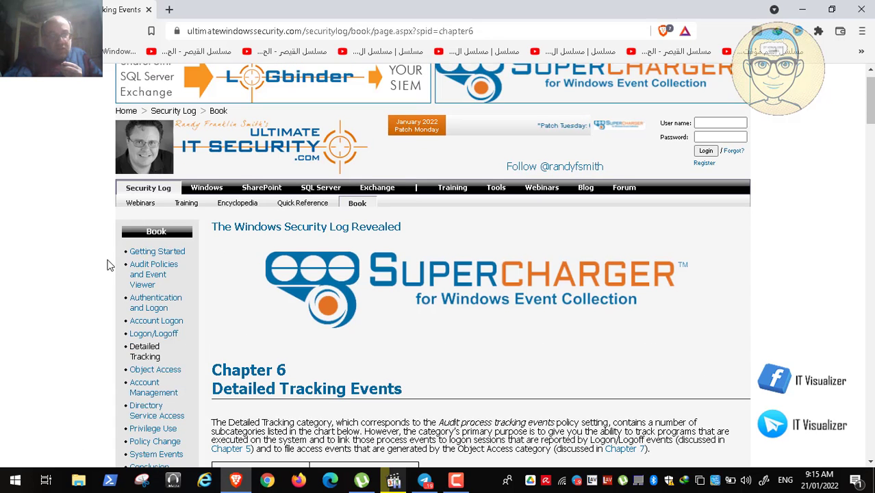
scroll(108, 265, down, 4)
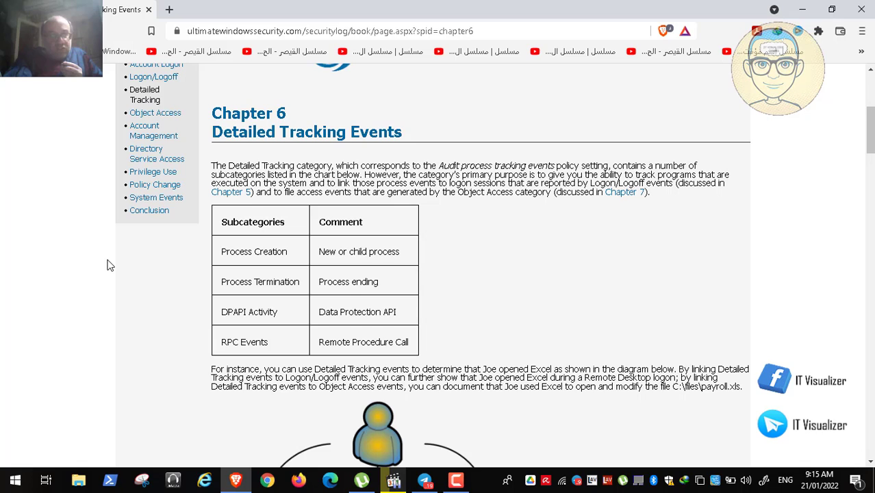
scroll(108, 266, down, 5)
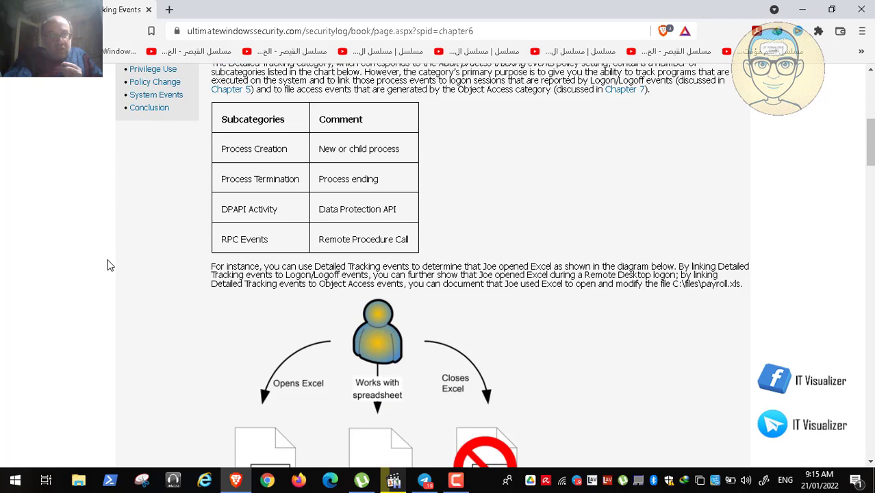
scroll(108, 265, down, 4)
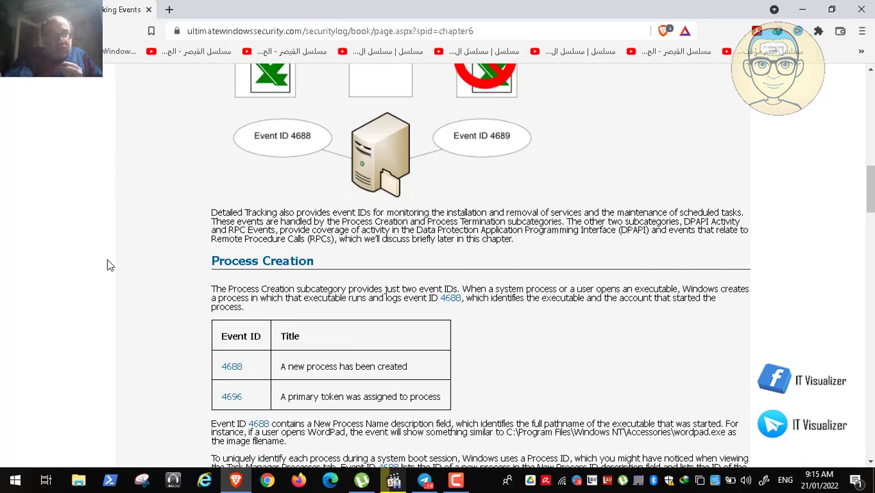
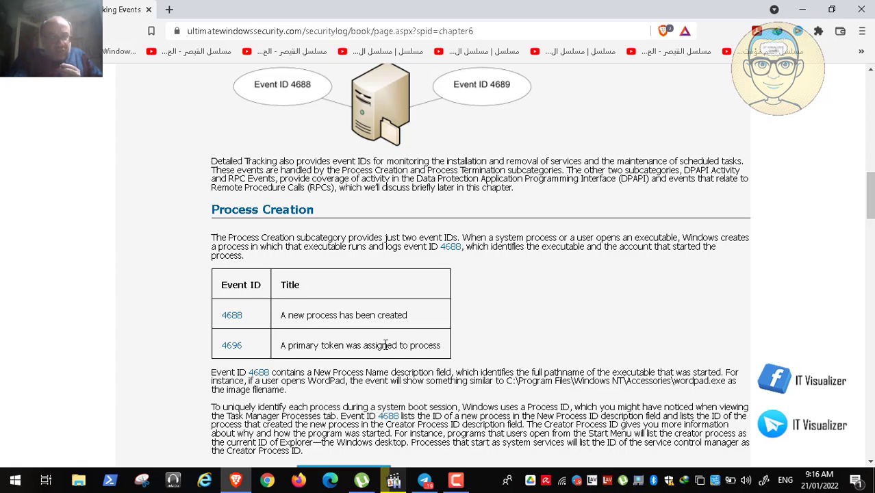
scroll(384, 345, down, 3)
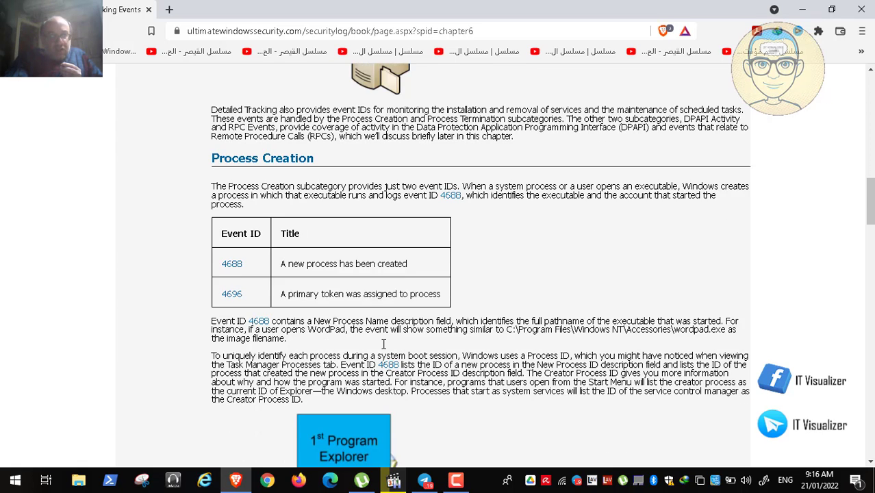
scroll(383, 344, down, 2)
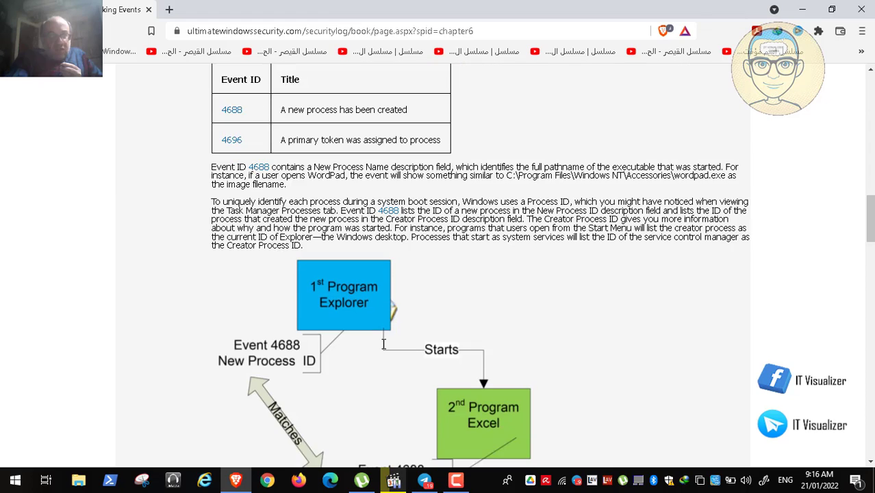
scroll(383, 344, up, 1)
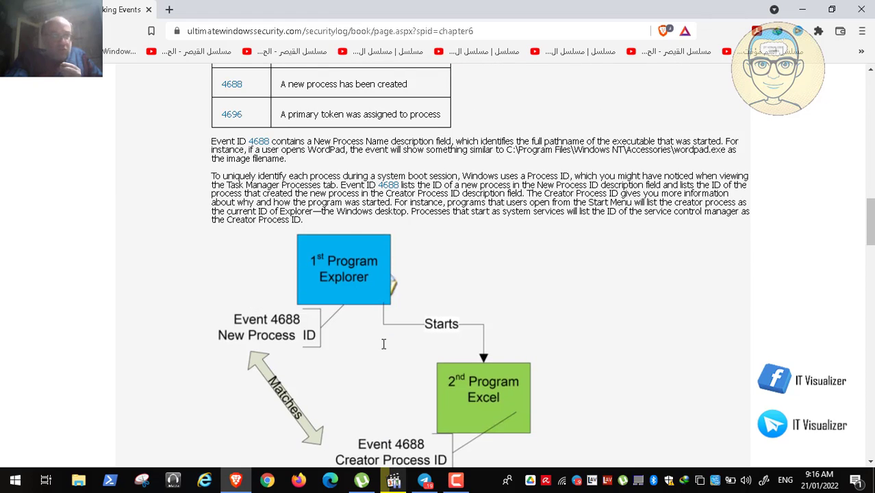
scroll(383, 344, up, 3)
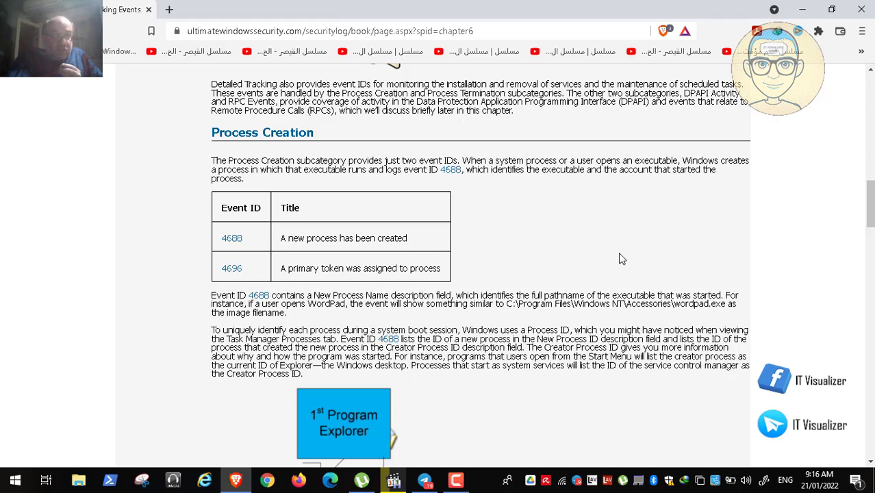
Minimize the browser and resume the paused STIG video in full screen
click(805, 13)
double_click(303, 302)
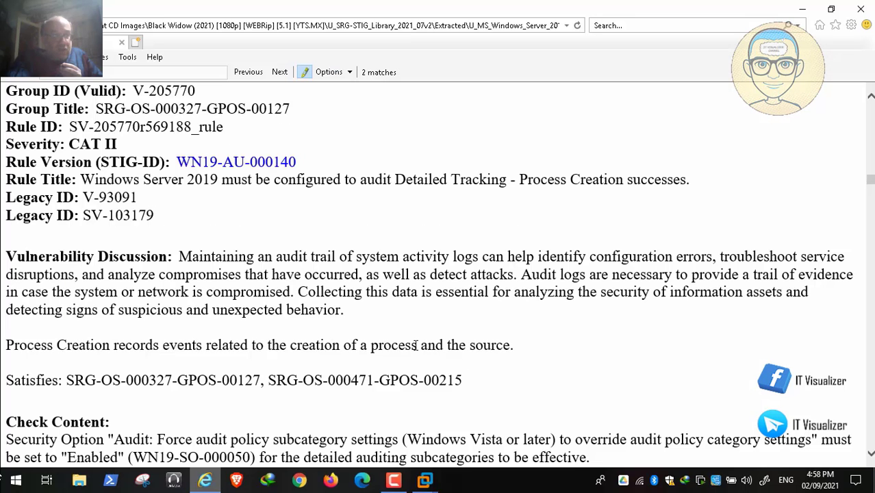
click(7, 468)
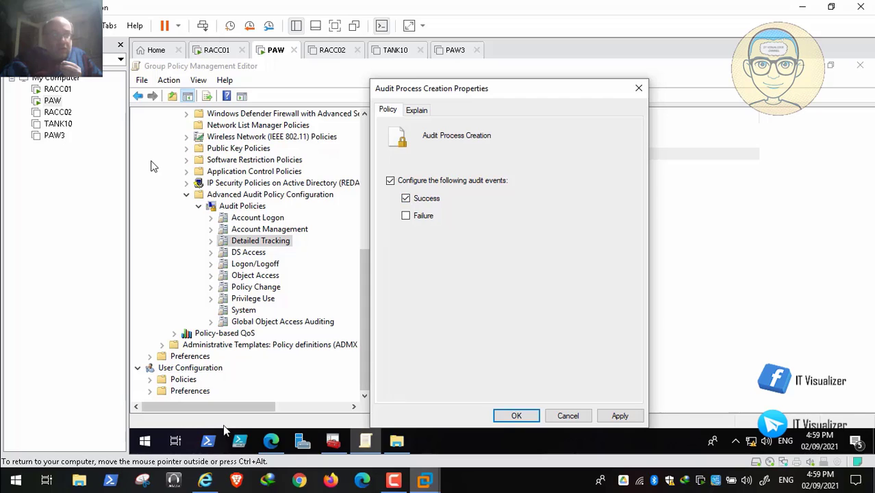
Recheck the Audit Process Creation fix text in the STIG document, and apply the policy's Success auditing in the PAW virtual machine
click(248, 453)
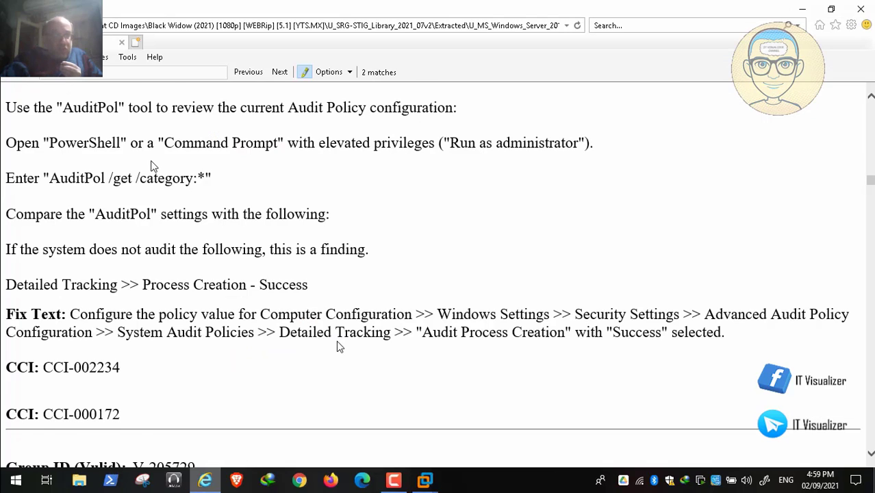
scroll(338, 346, down, 3)
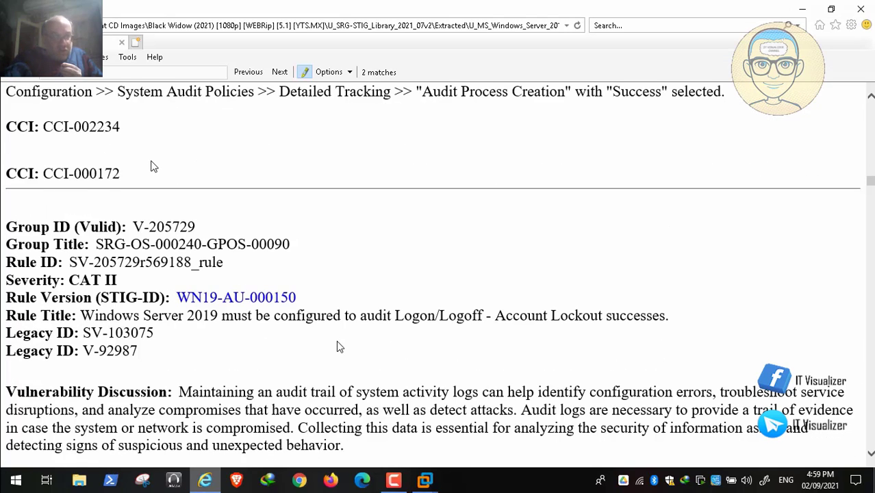
scroll(336, 348, up, 2)
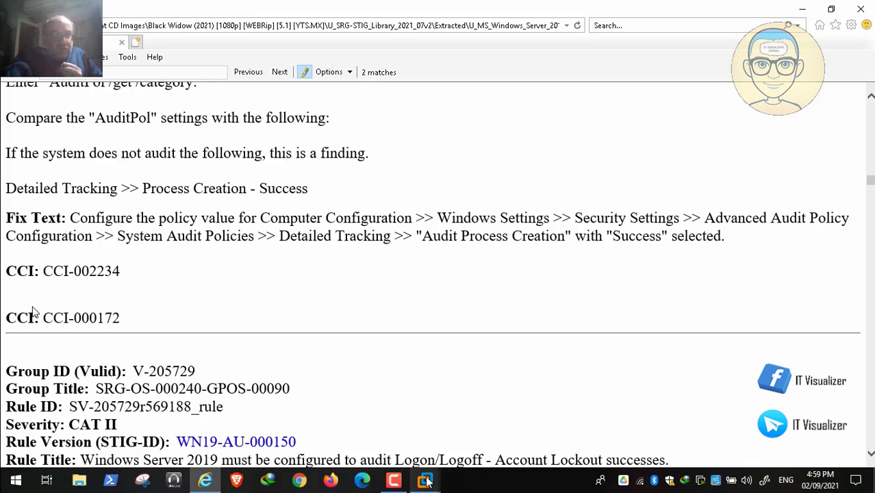
mouse_move(424, 480)
click(377, 400)
click(618, 416)
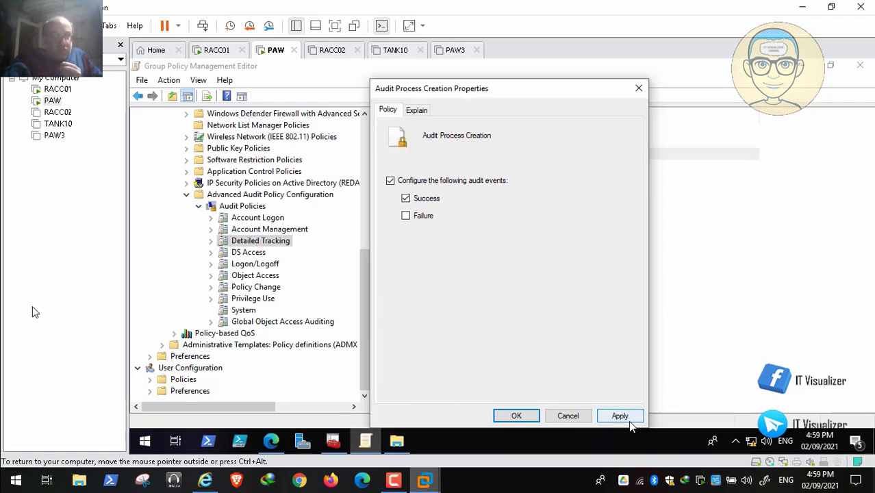
click(525, 417)
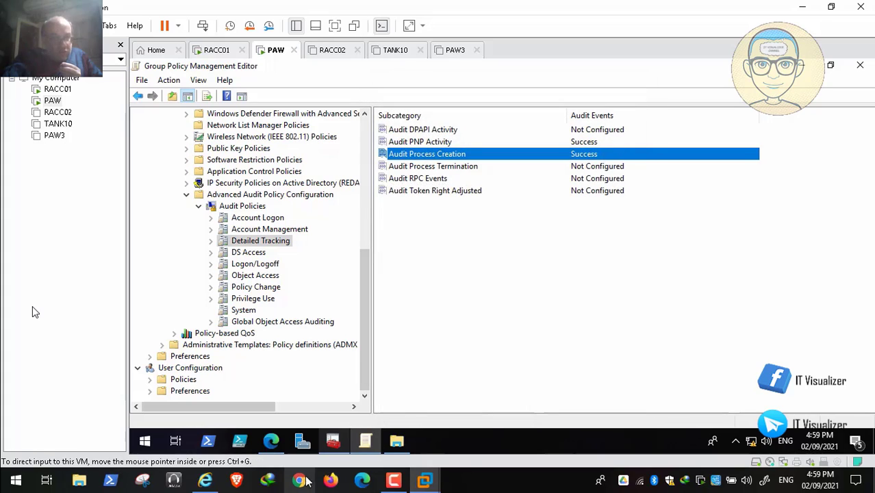
Read rule WN19-AU-000150 on auditing Account Lockout successes in the STIG document, including its fix text
mouse_move(206, 479)
click(241, 416)
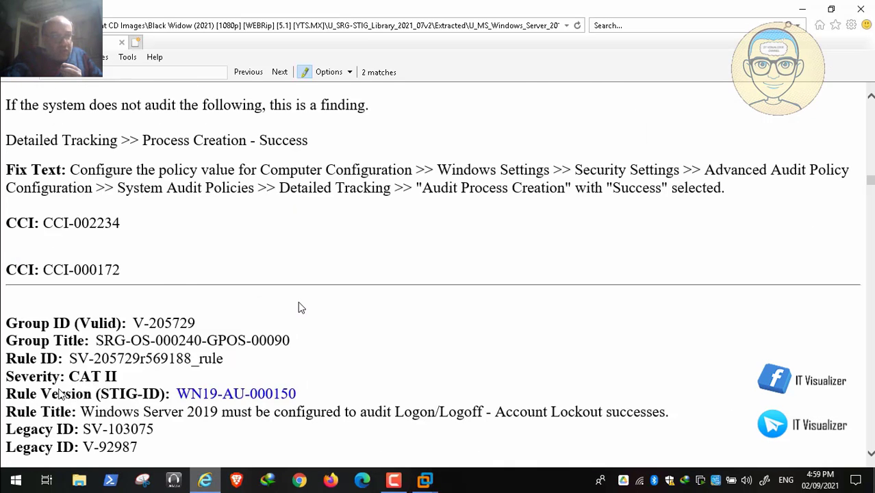
mouse_move(29, 471)
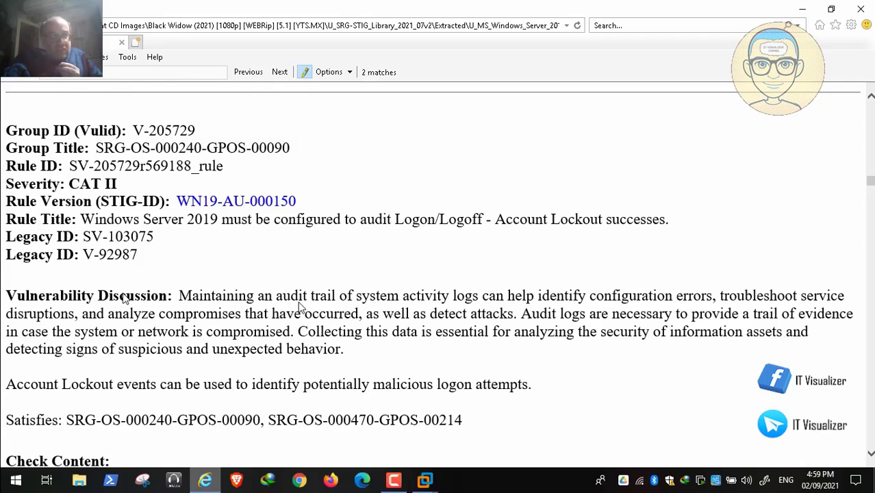
scroll(299, 308, down, 5)
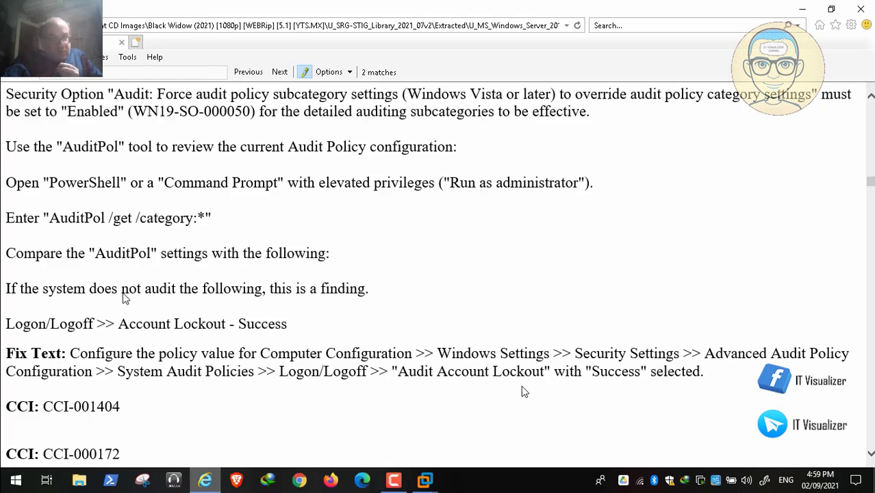
In the PAW virtual machine, select Success auditing for Audit Other Logon/Logoff Events under Logon/Logoff
mouse_move(424, 479)
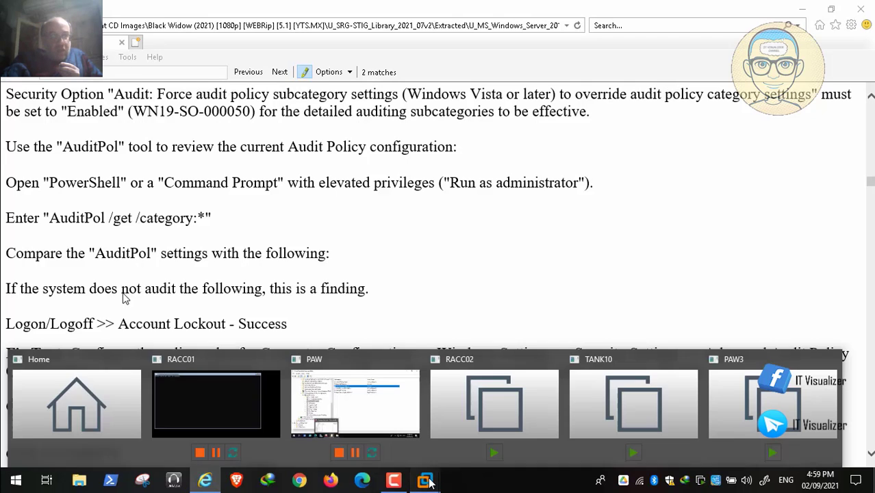
click(360, 411)
click(251, 264)
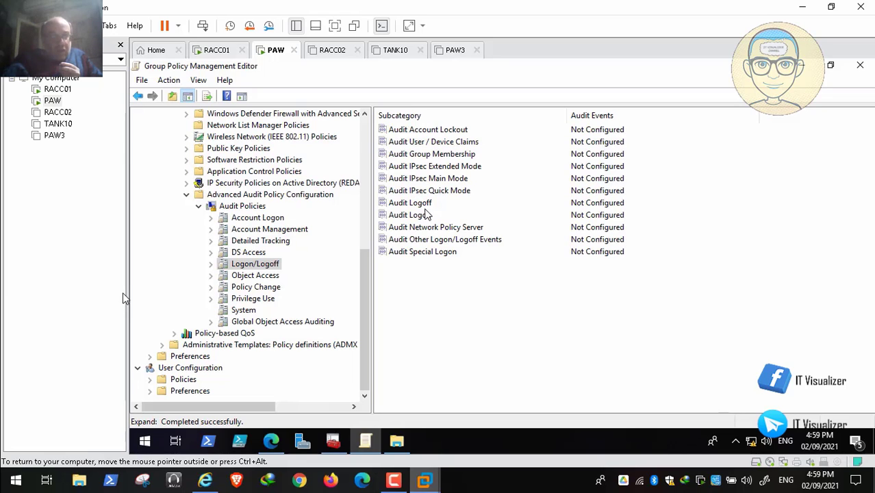
double_click(435, 239)
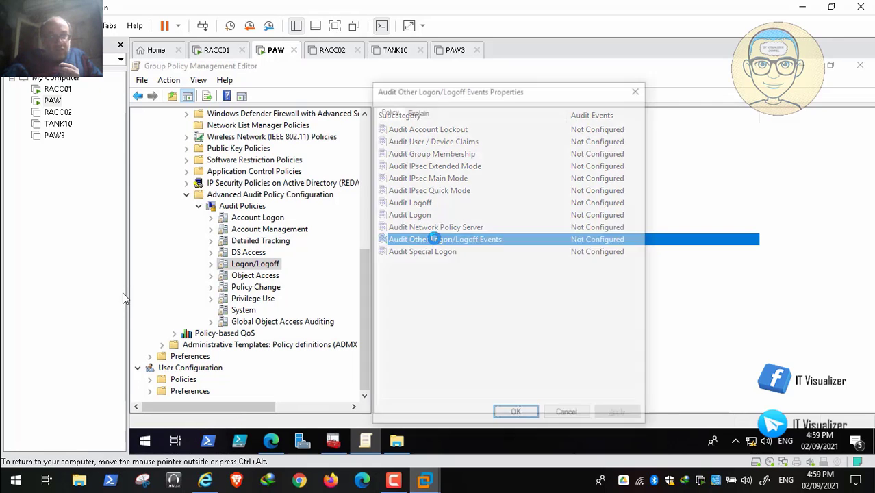
click(390, 181)
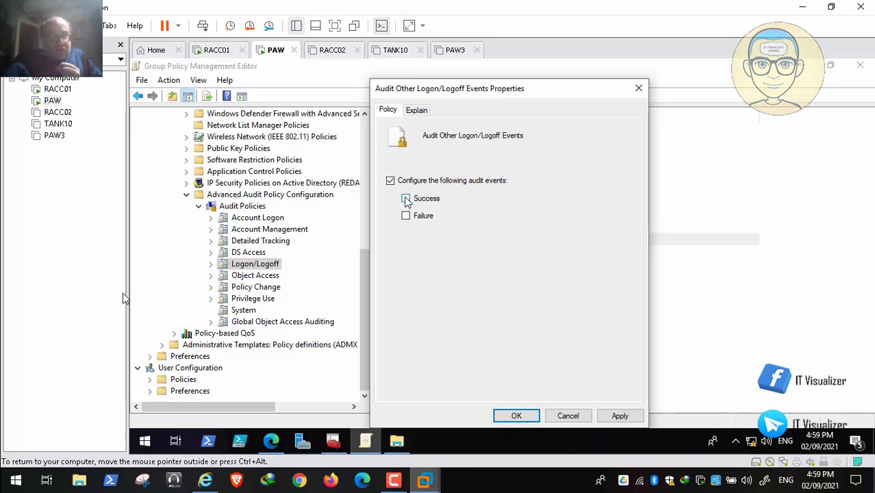
click(405, 199)
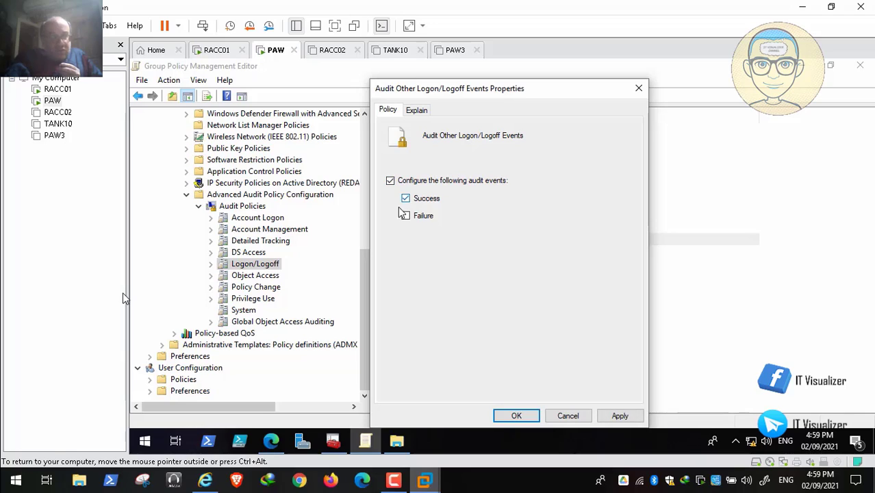
View rule WN19-AU-000160 on Account Lockout failures in the STIG document, pausing the video and taking it out of full screen
click(205, 479)
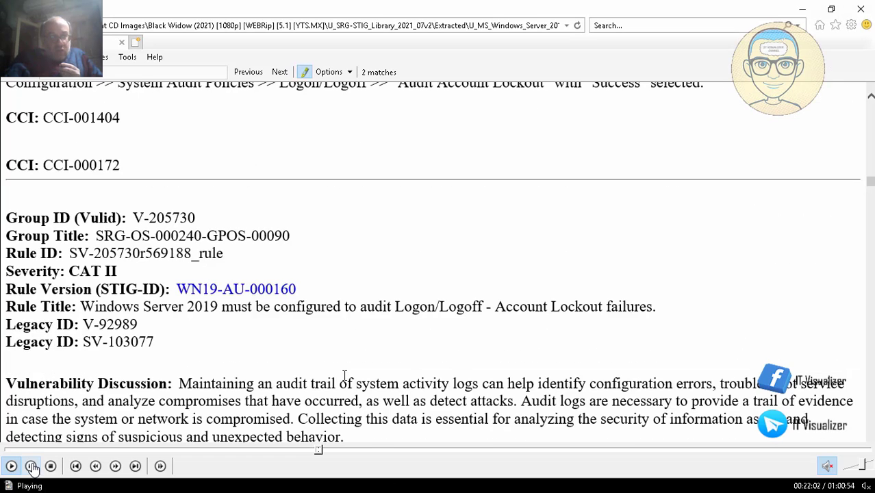
click(32, 467)
double_click(342, 278)
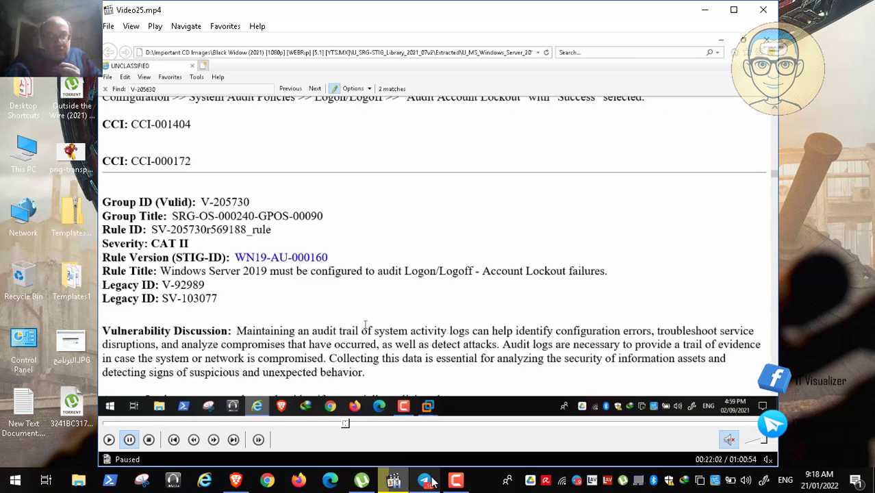
Check the elapsed recording time in the screen recorder and minimize its window again
mouse_move(457, 481)
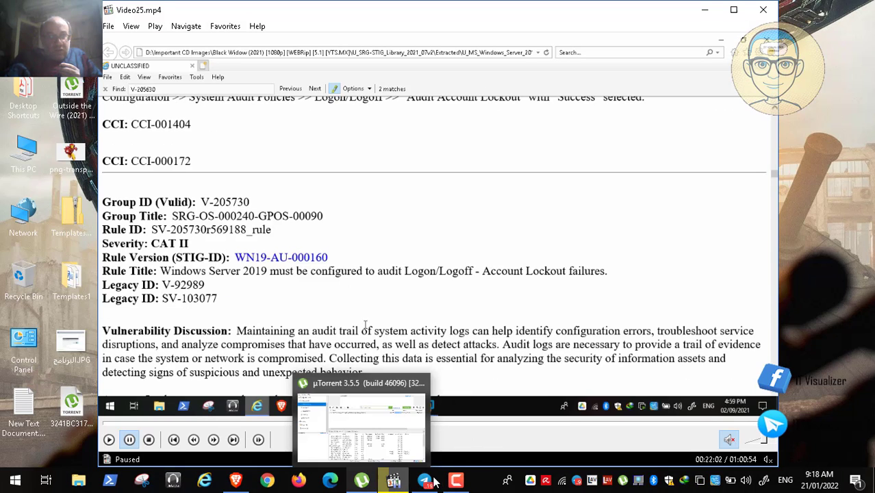
click(456, 481)
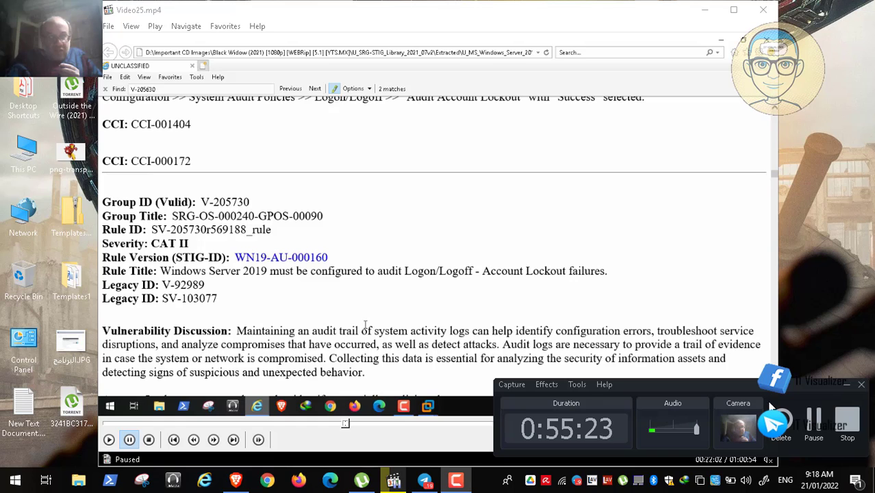
click(846, 384)
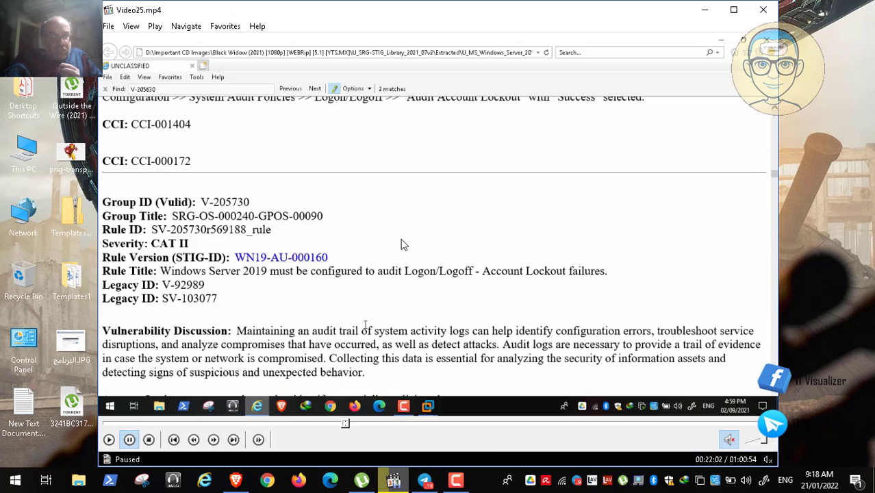
Resume the video in full screen, and discard the pending Audit Other Logon/Logoff Events changes in the PAW virtual machine
double_click(356, 241)
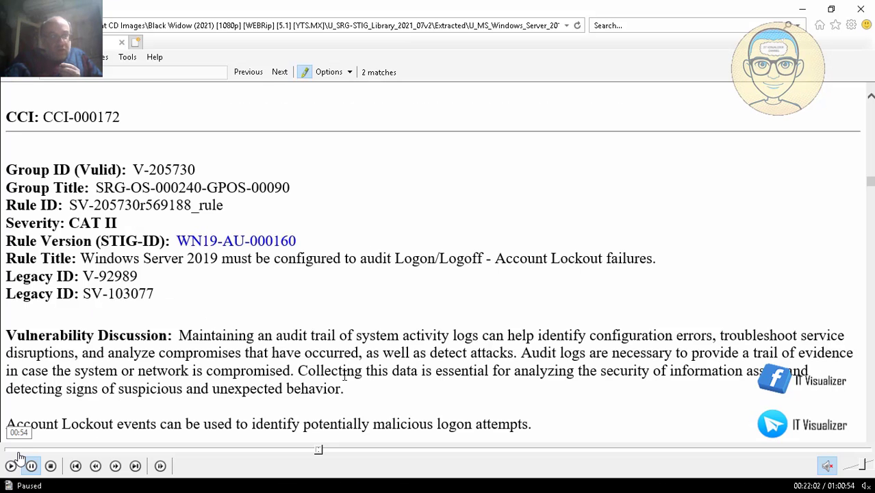
click(10, 466)
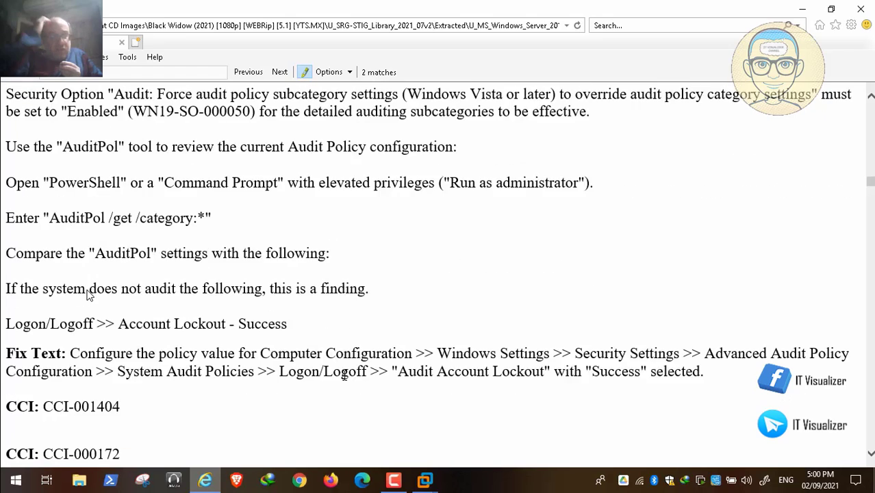
mouse_move(424, 479)
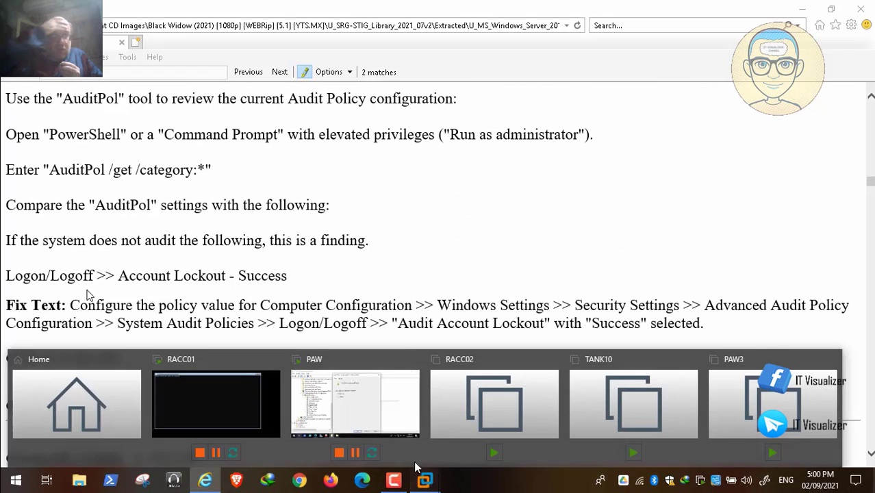
click(378, 408)
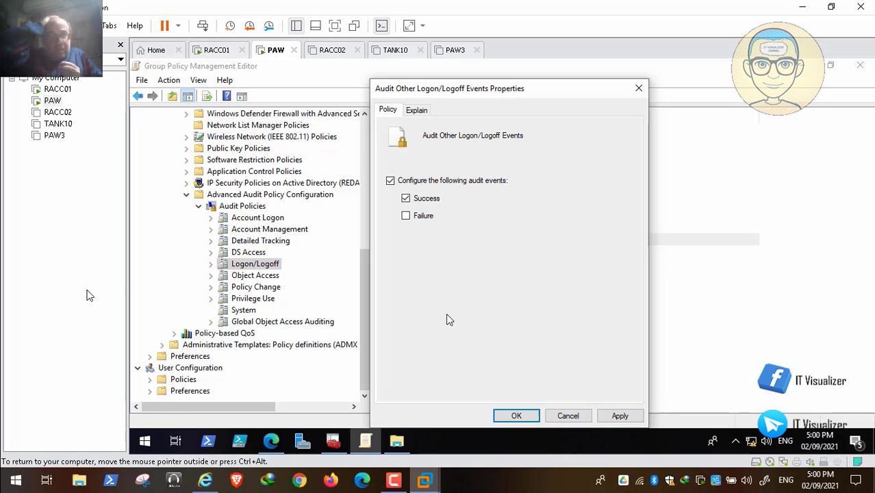
click(568, 417)
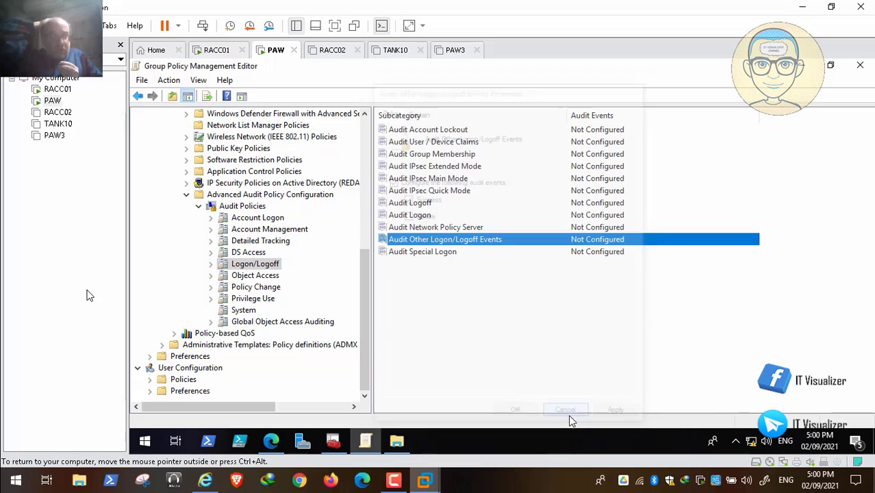
Select both Success and Failure auditing for Audit Account Lockout under Logon/Logoff
click(458, 129)
double_click(457, 129)
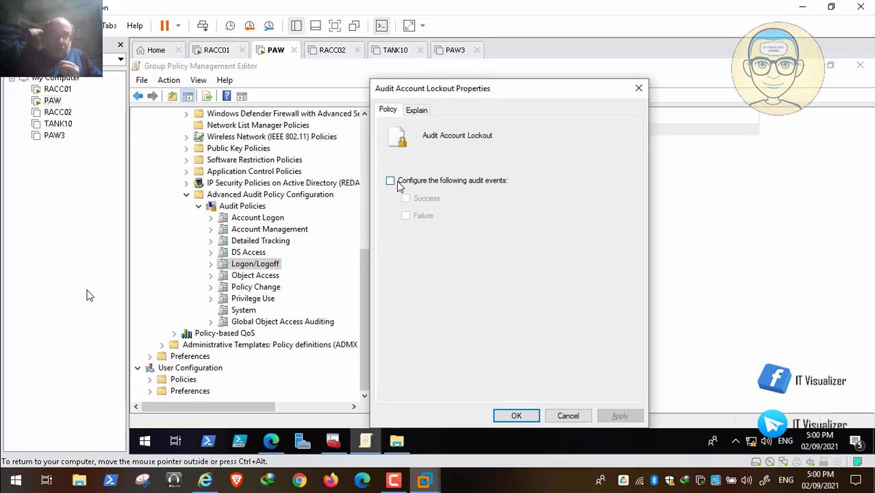
click(391, 180)
click(406, 199)
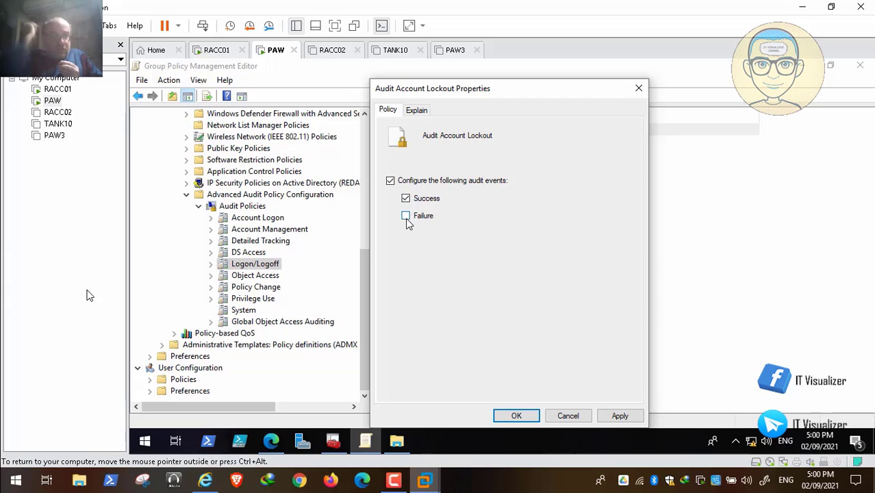
click(406, 216)
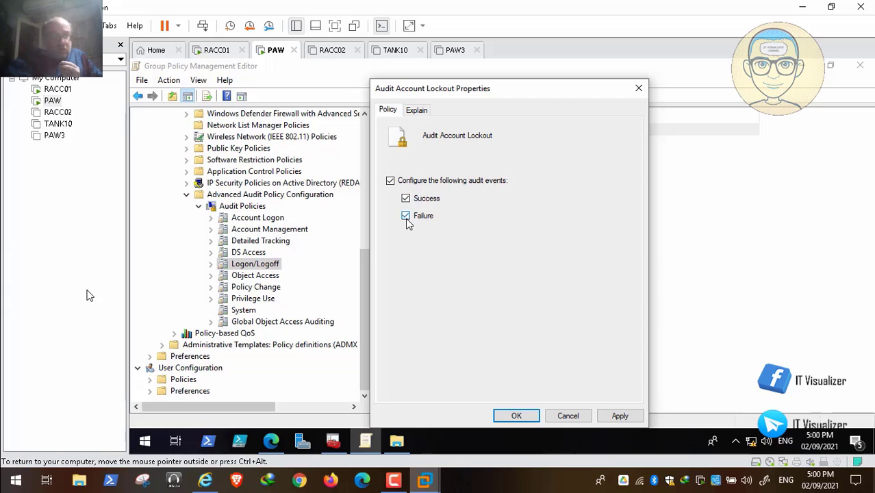
Read the check content and fix text of rule WN19-AU-000160 on Account Lockout failures in the STIG document
click(205, 481)
scroll(423, 281, down, 5)
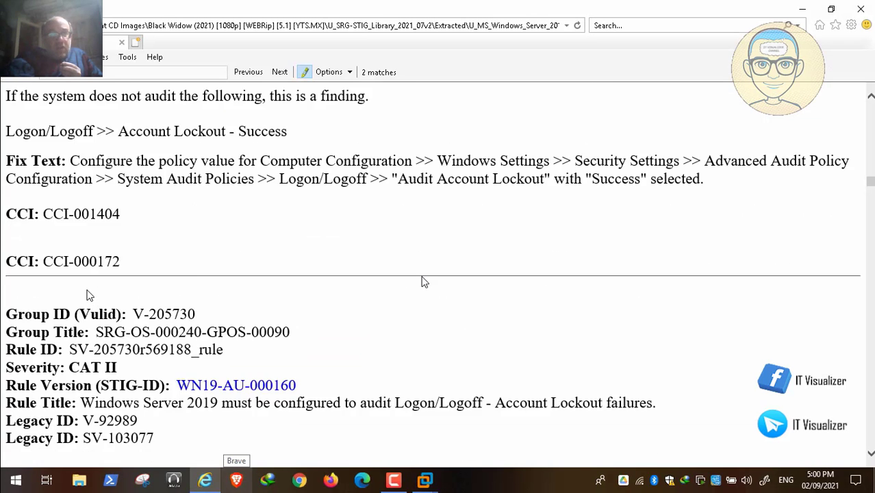
scroll(423, 281, down, 4)
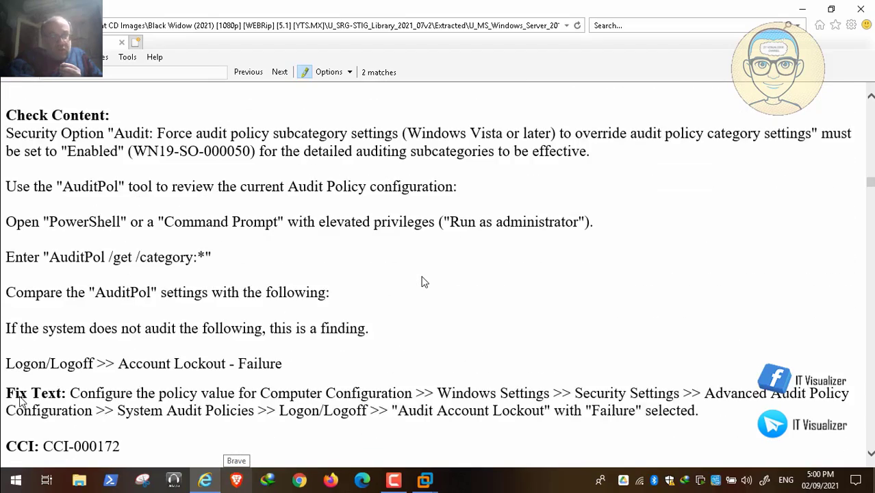
scroll(423, 282, down, 1)
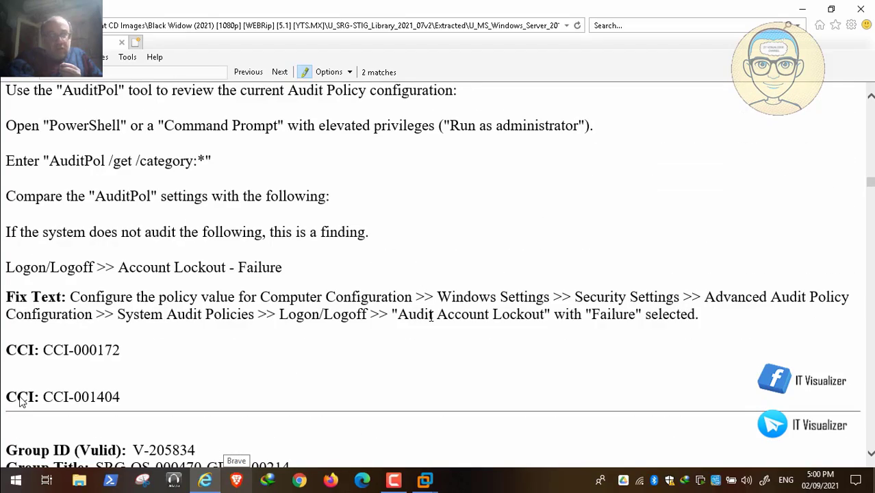
Back in the PAW virtual machine, apply the Audit Account Lockout settings and close its properties
mouse_move(416, 486)
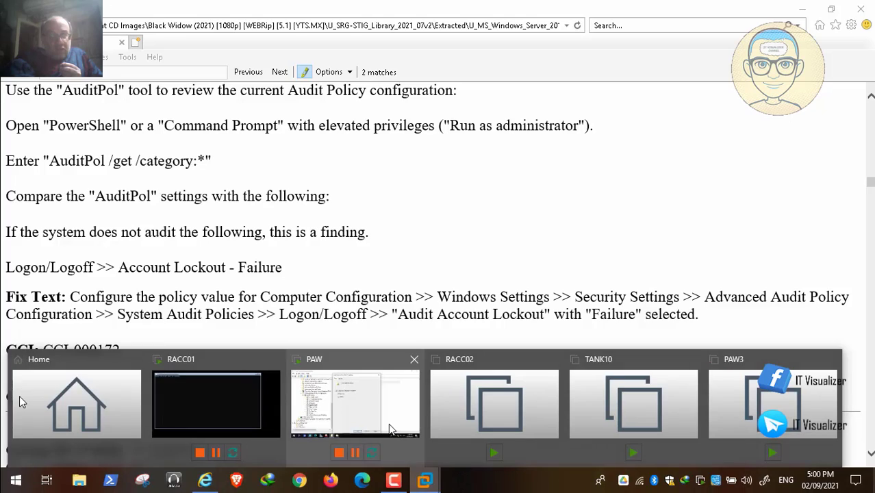
click(356, 411)
click(619, 416)
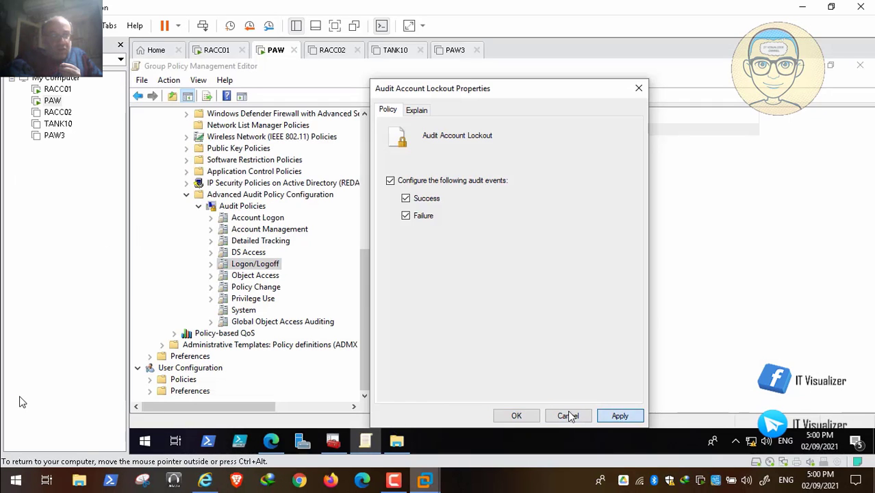
click(516, 416)
Read rule WN19-AU-000170 on auditing Group Membership successes in the STIG document, including its fix text
mouse_move(205, 481)
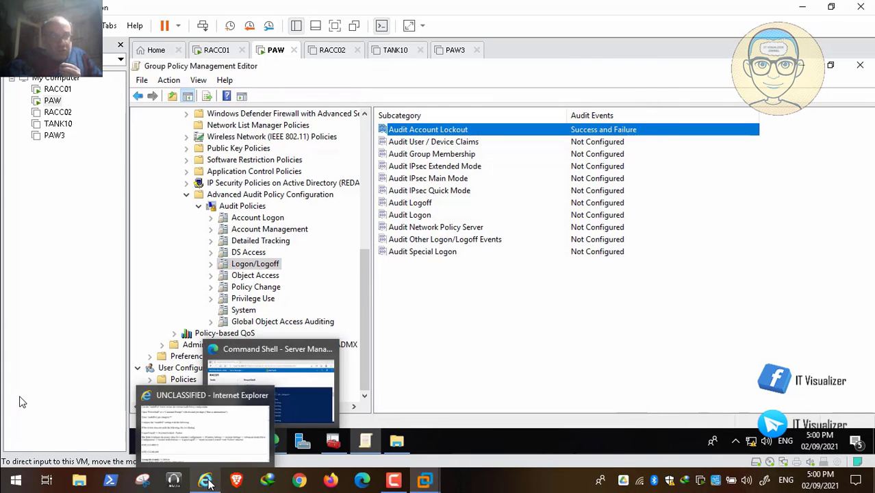
click(235, 396)
scroll(234, 395, down, 5)
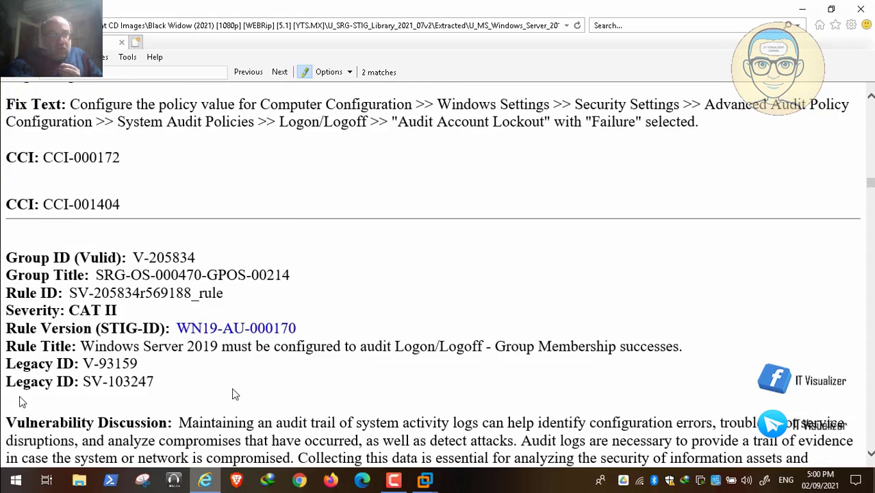
scroll(235, 395, down, 2)
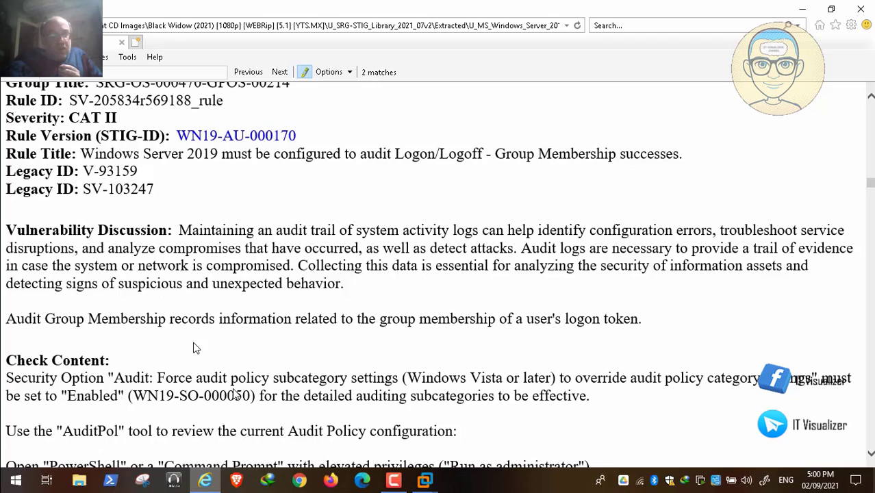
click(11, 466)
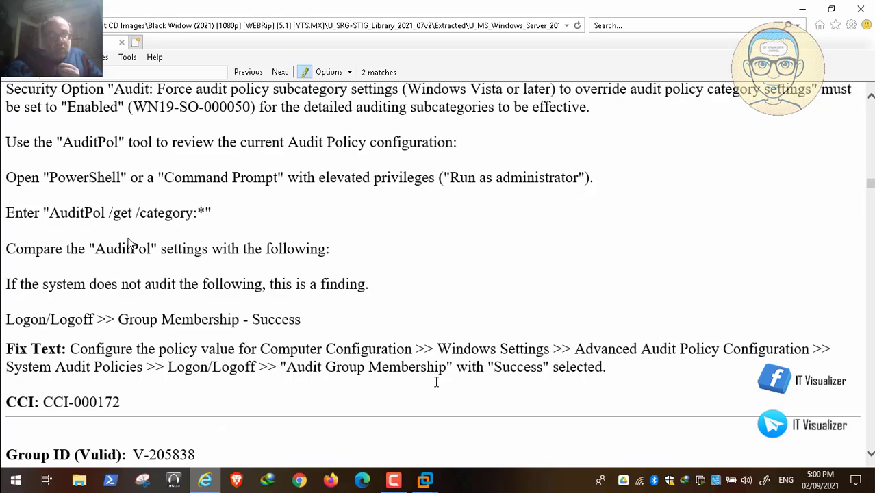
In the PAW virtual machine, select Success auditing for Audit Group Membership under Logon/Logoff
click(425, 479)
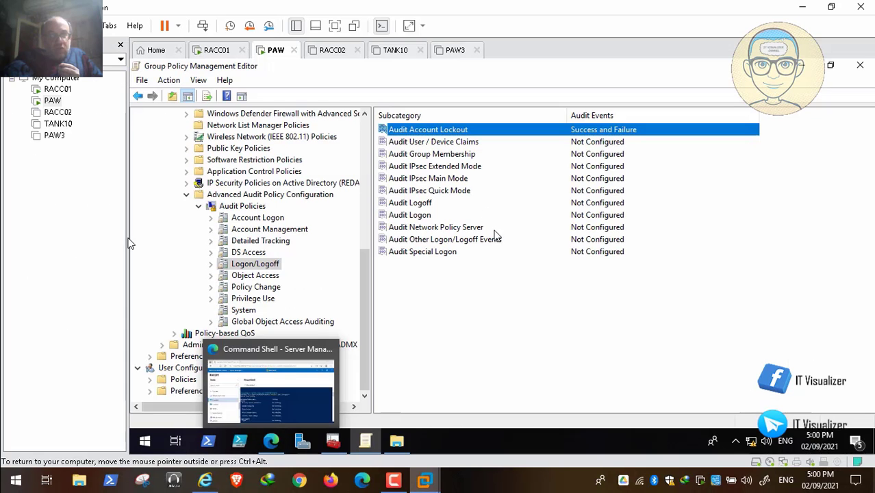
click(447, 154)
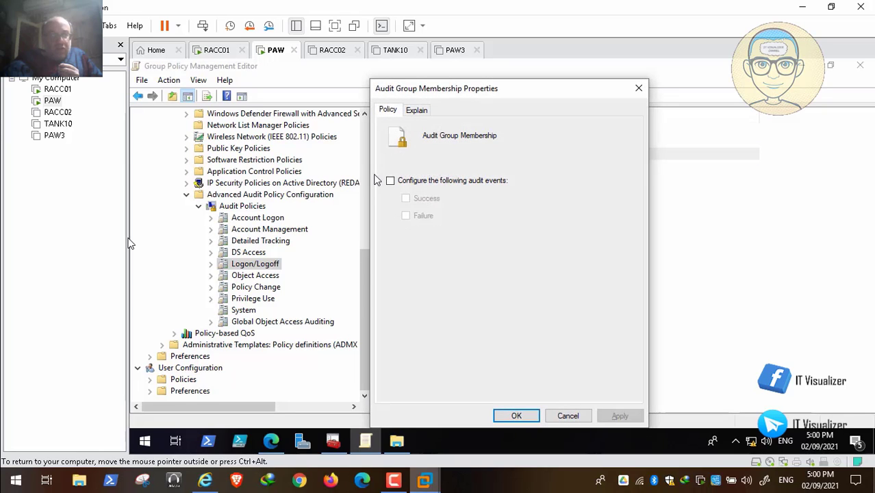
click(390, 181)
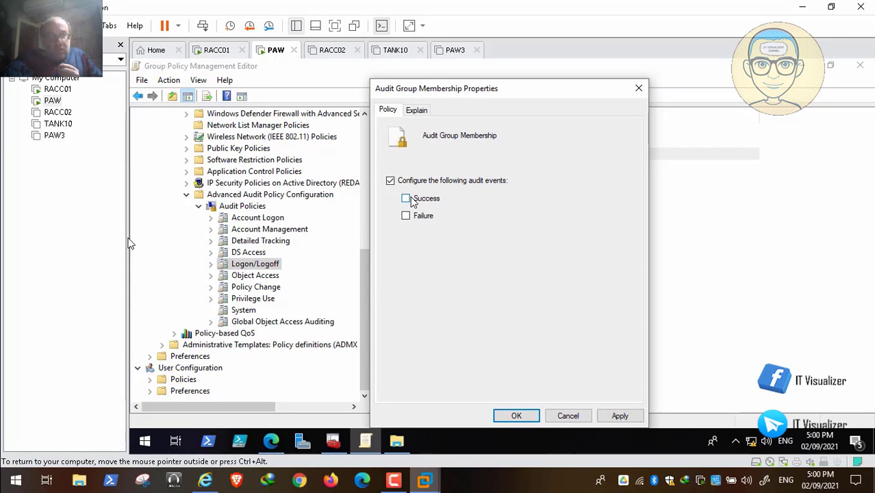
click(411, 200)
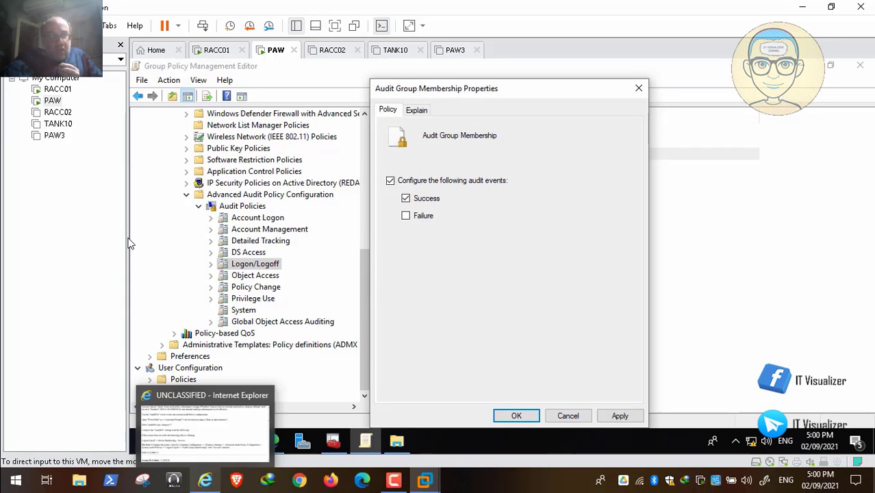
Recheck the Group Membership fix text in the STIG document and move on to rule WN19-AU-000180 on logoff successes
click(214, 485)
scroll(357, 336, down, 3)
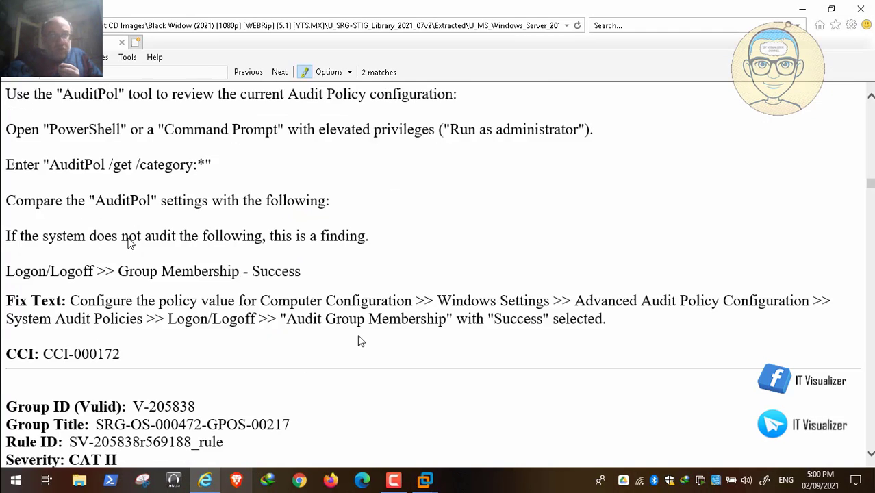
scroll(361, 341, down, 1)
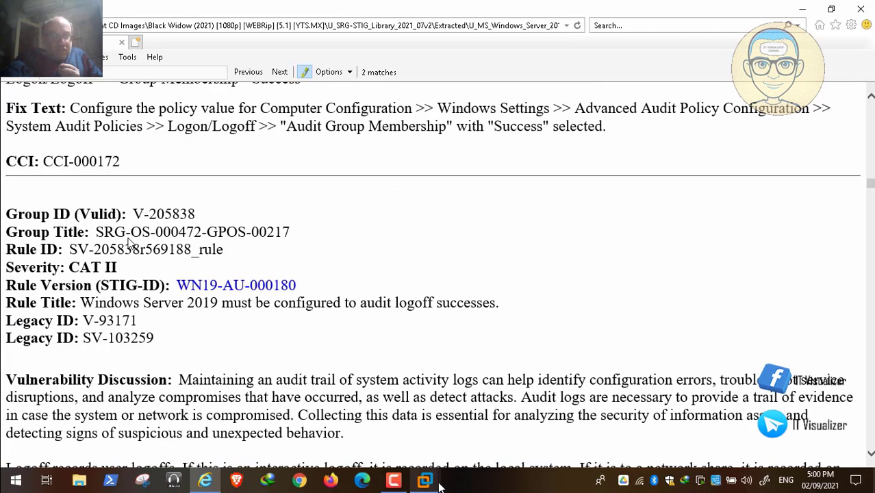
Return to the PAW virtual machine, apply the Audit Group Membership setting and close its properties
mouse_move(424, 480)
click(383, 417)
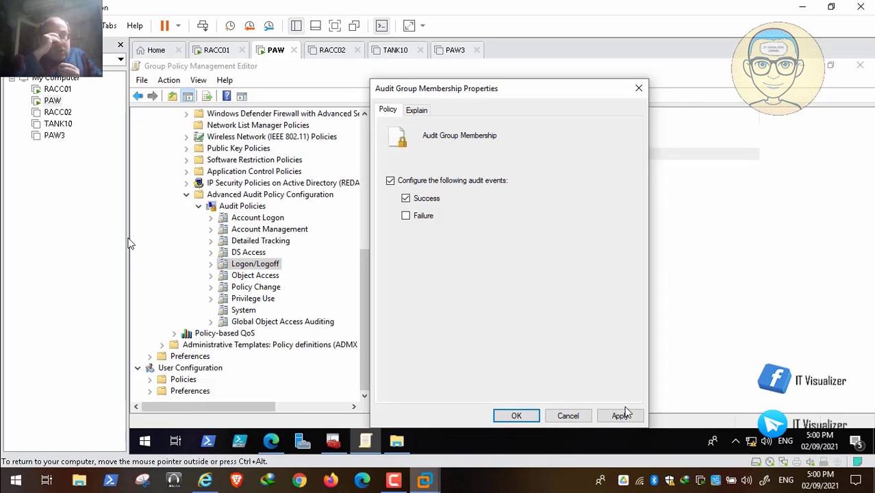
click(619, 416)
click(529, 416)
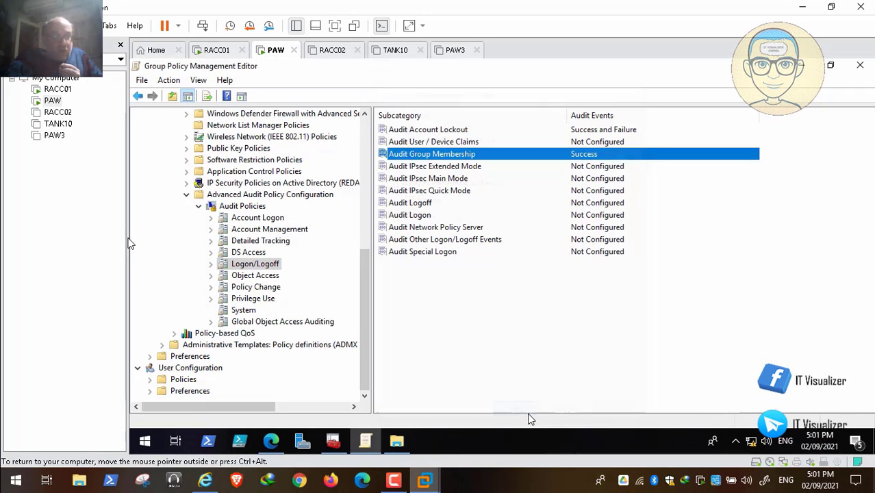
Read rule WN19-AU-000180 on auditing logoff successes in the STIG document through its fix text, pausing and resuming the video
click(205, 480)
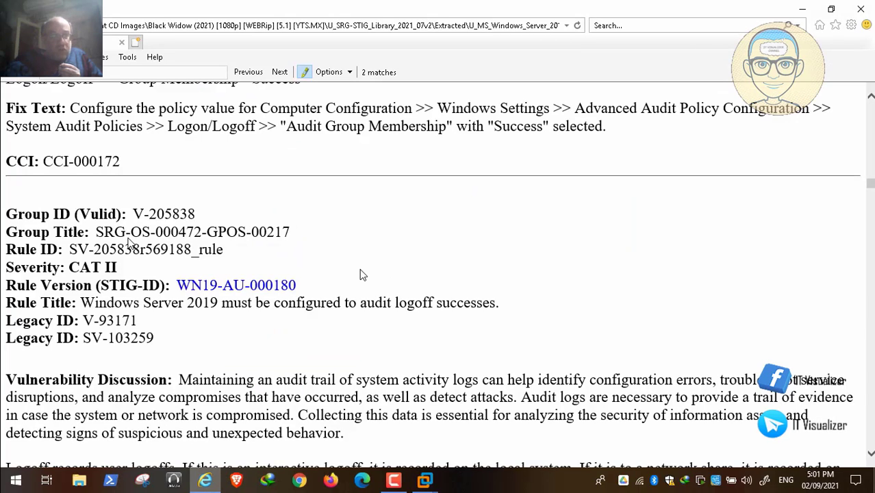
scroll(363, 274, down, 3)
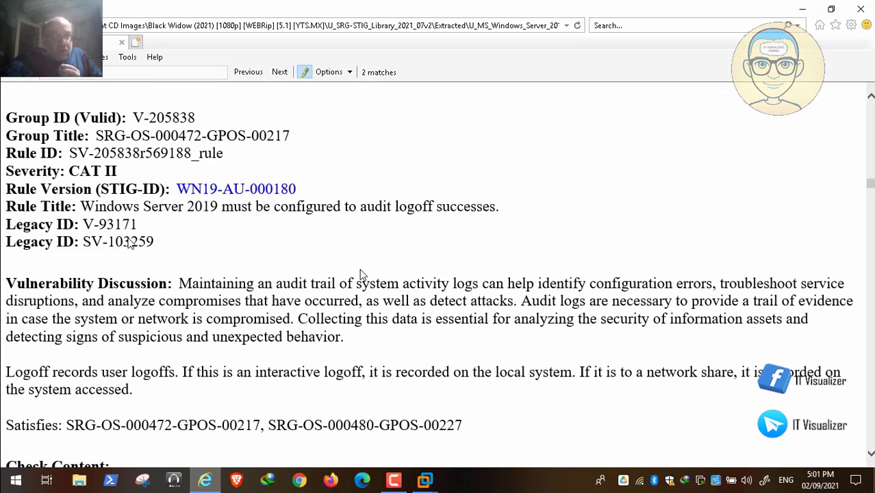
scroll(362, 275, down, 3)
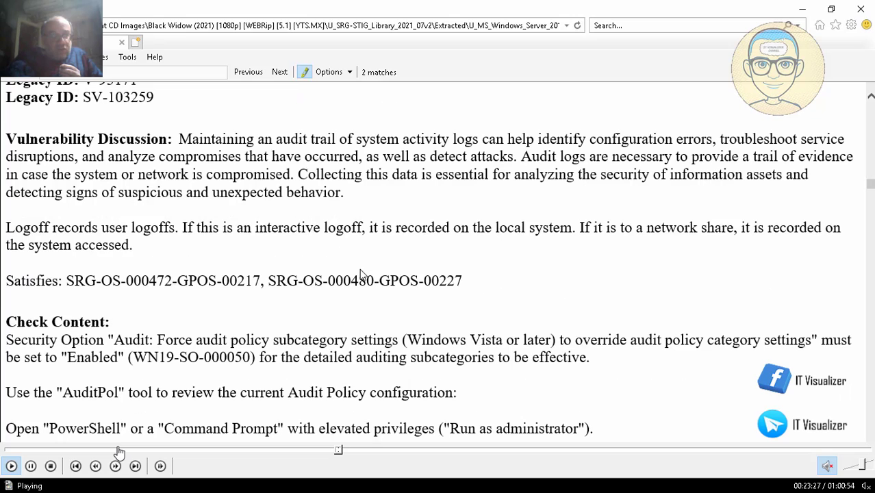
click(32, 466)
click(32, 466)
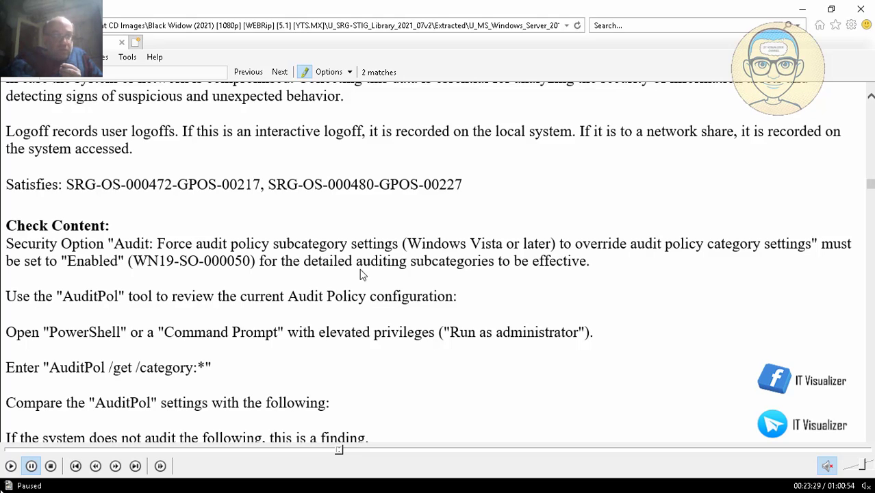
click(10, 467)
click(10, 467)
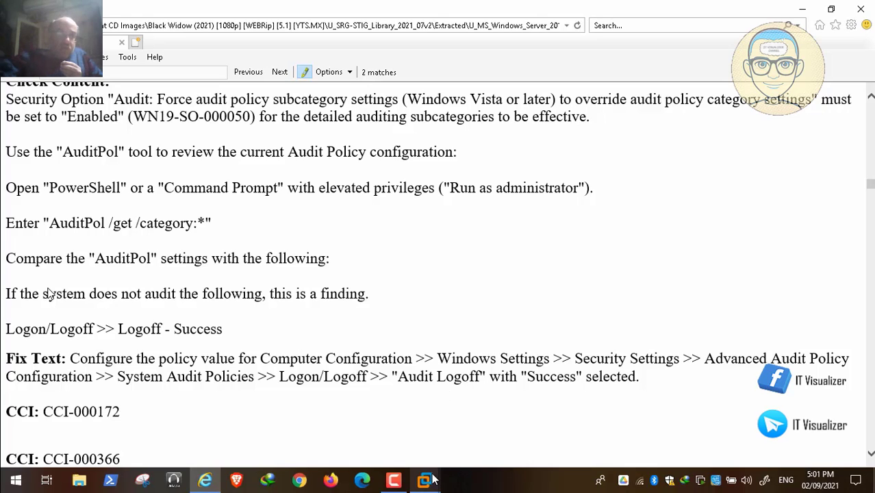
Enable and apply Success auditing for Audit Logoff in the PAW virtual machine, checking rule WN19-AU-000190 in the STIG document before applying
mouse_move(425, 480)
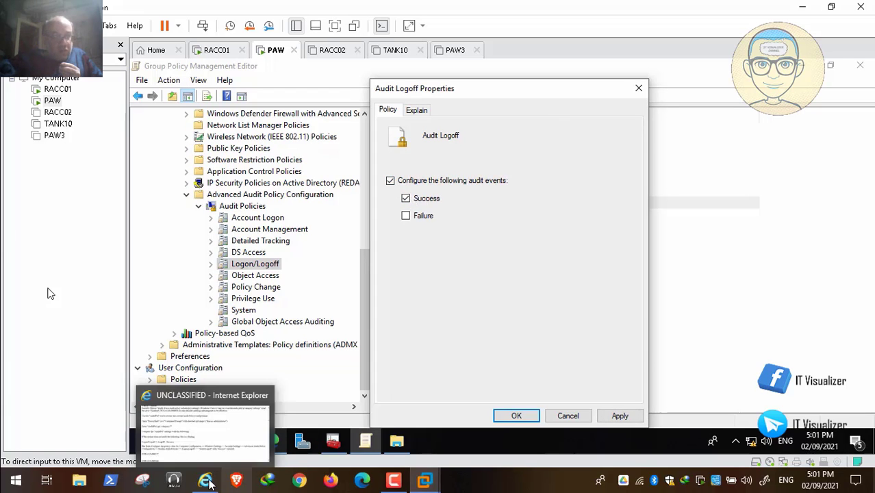
scroll(48, 293, down, 4)
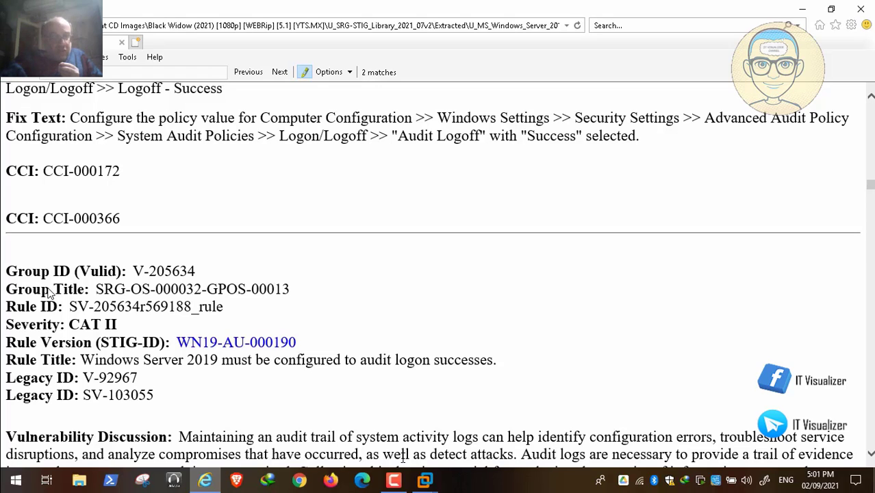
click(385, 408)
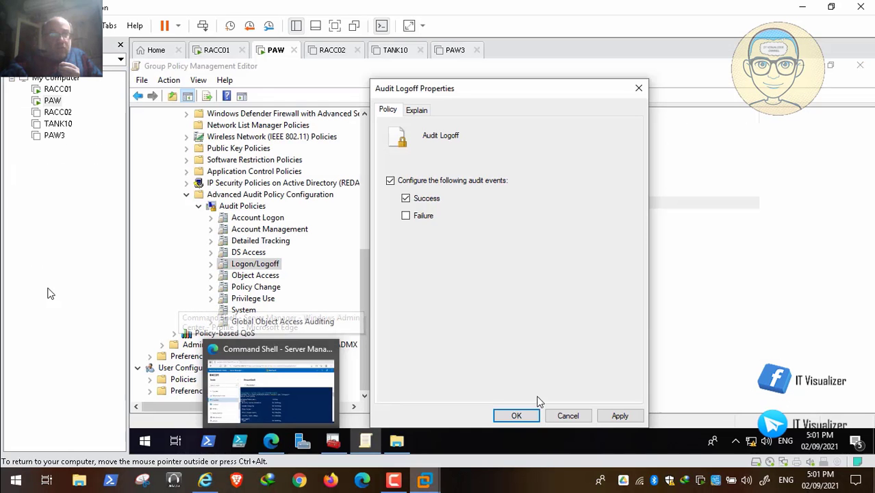
click(618, 415)
click(515, 415)
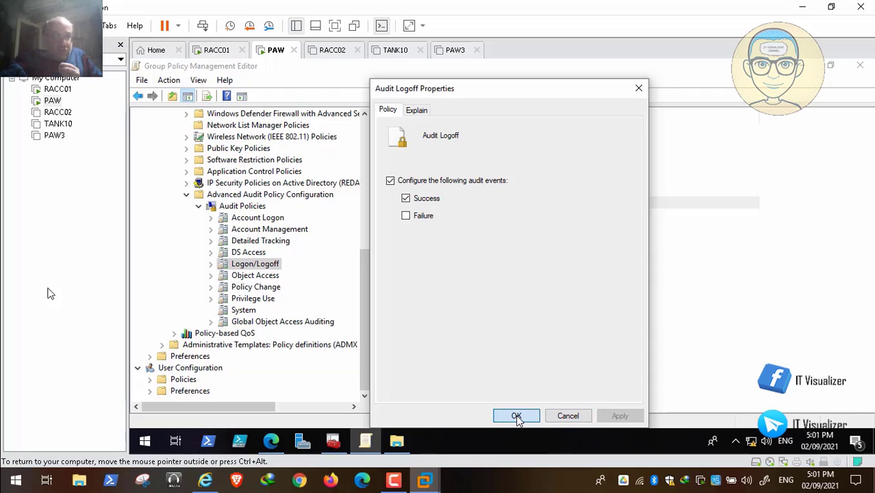
Enable Success and Failure auditing for Audit Logon and confirm, checking rules WN19-AU-000190 and WN19-AU-000200 in the STIG document along the way
double_click(414, 216)
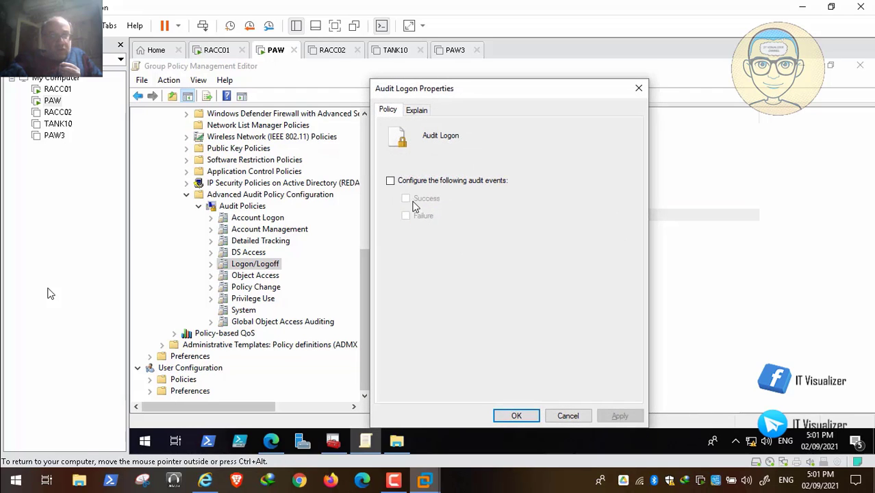
click(391, 180)
click(406, 199)
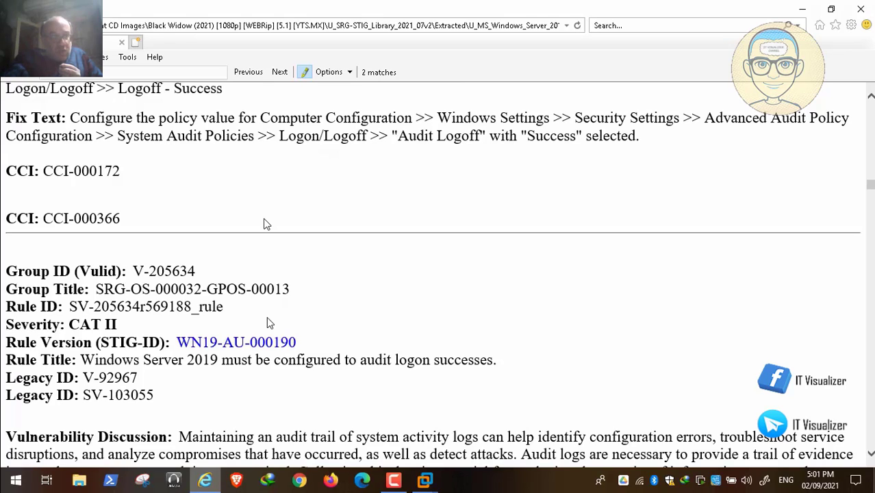
mouse_move(118, 481)
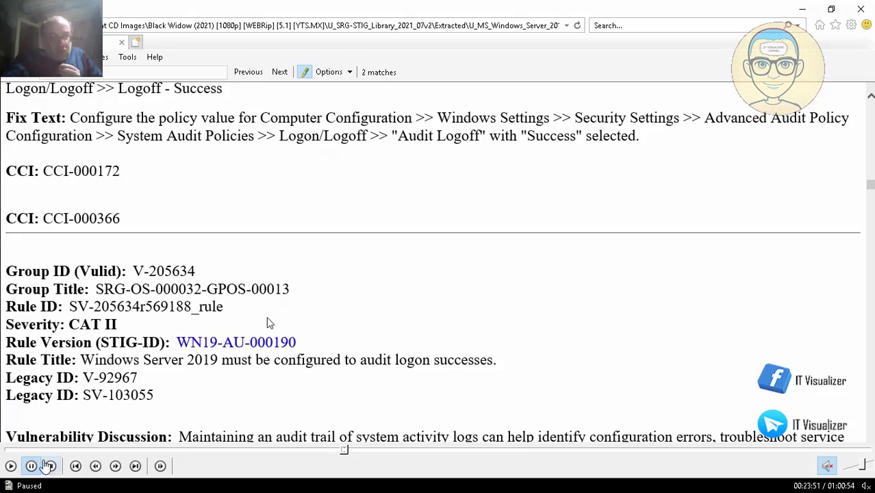
click(11, 466)
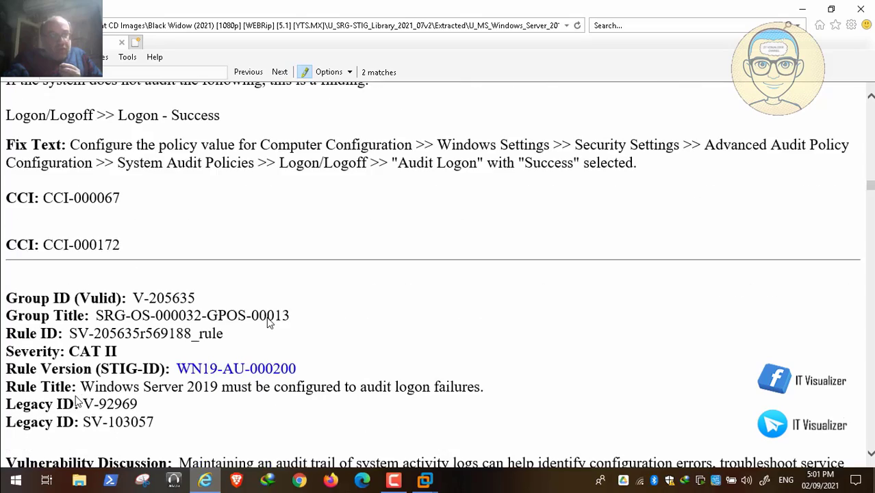
mouse_move(41, 459)
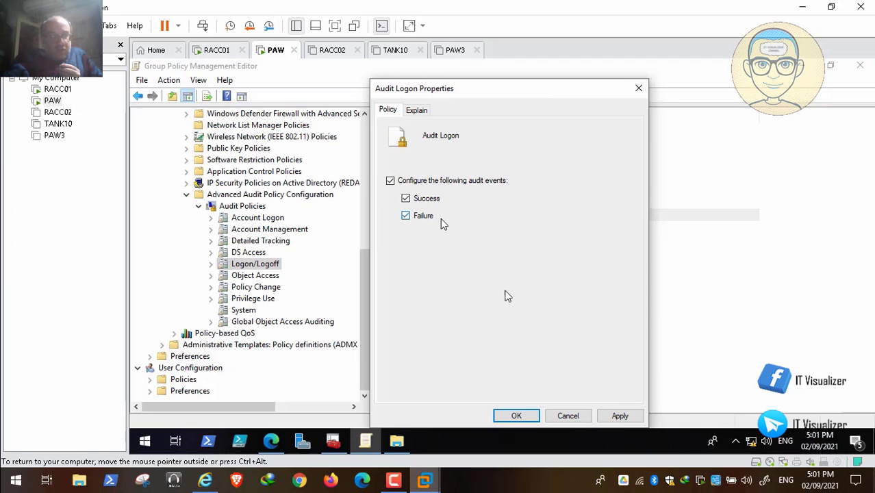
click(517, 416)
Return to the STIG document and read past the Audit Logon failure fix text to rule WN19-AU-000210 on Special Logon successes
mouse_move(209, 484)
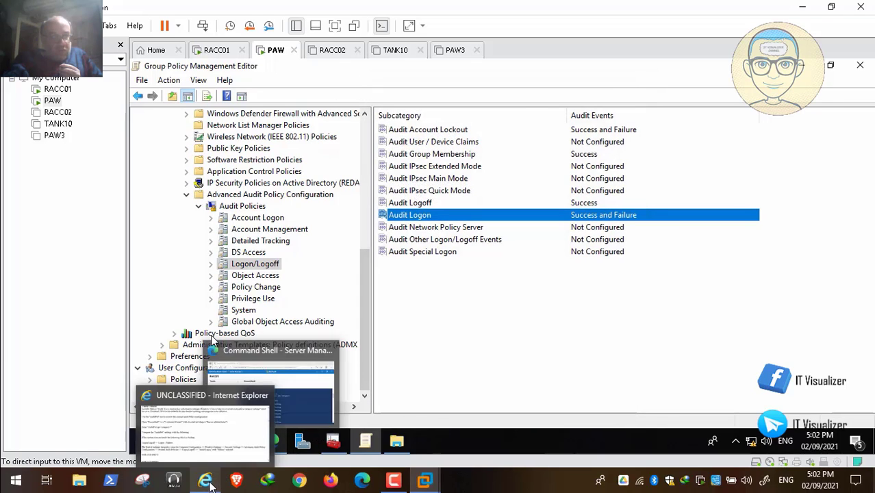
click(218, 428)
scroll(232, 395, down, 3)
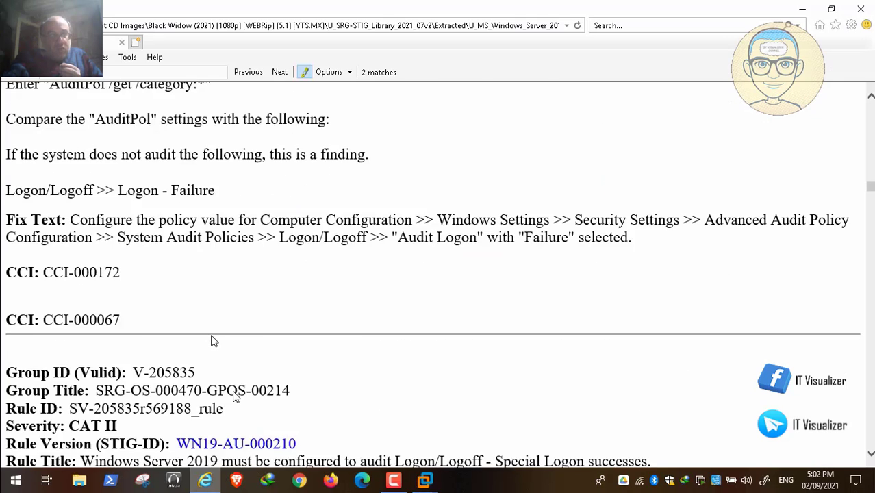
mouse_move(65, 483)
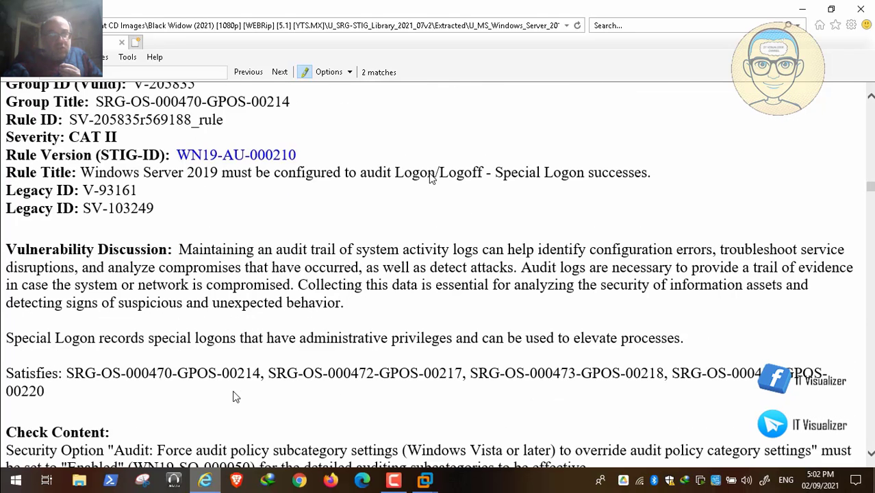
Leave the full-screen video view, check the elapsed duration in the screen recorder and minimise the recorder
double_click(551, 188)
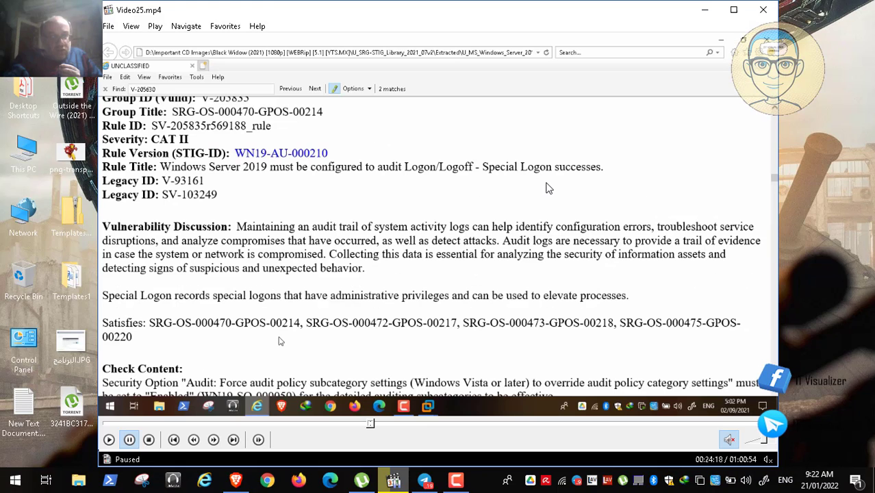
click(455, 481)
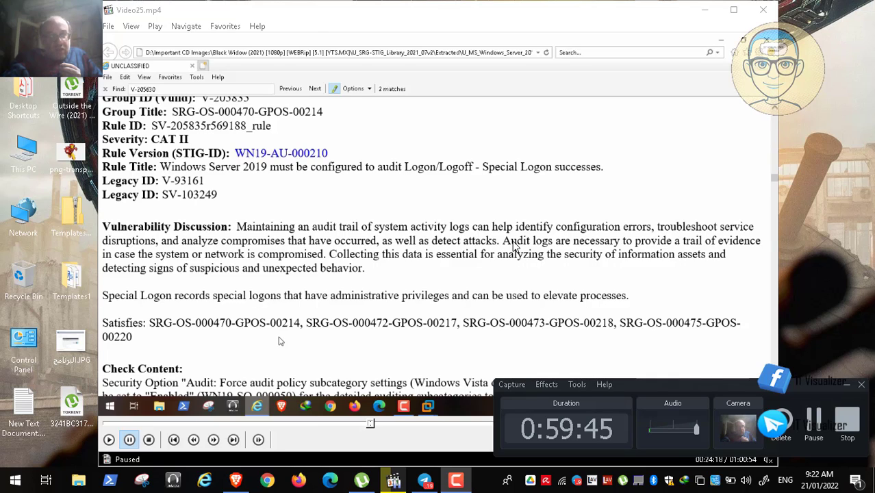
click(847, 386)
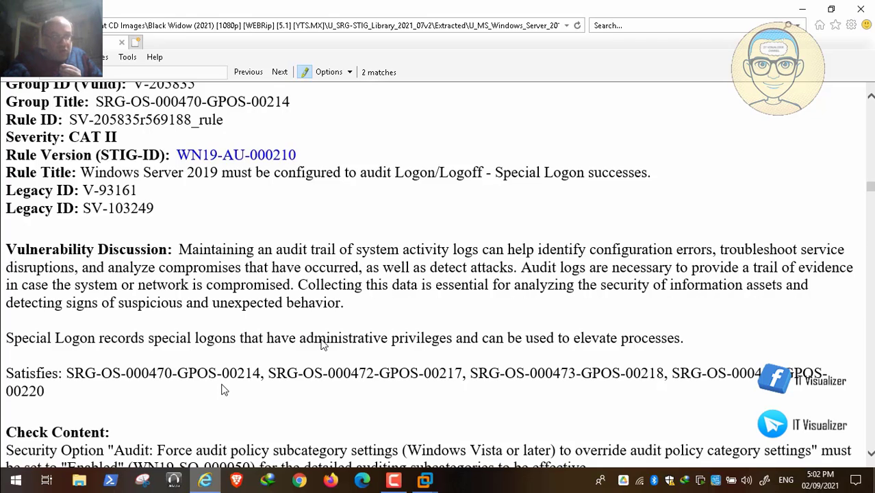
Resume the video, read the Audit Special Logon fix text and rule WN19-AU-000220 on Other Object Access Events, and leave full-screen view
key(space)
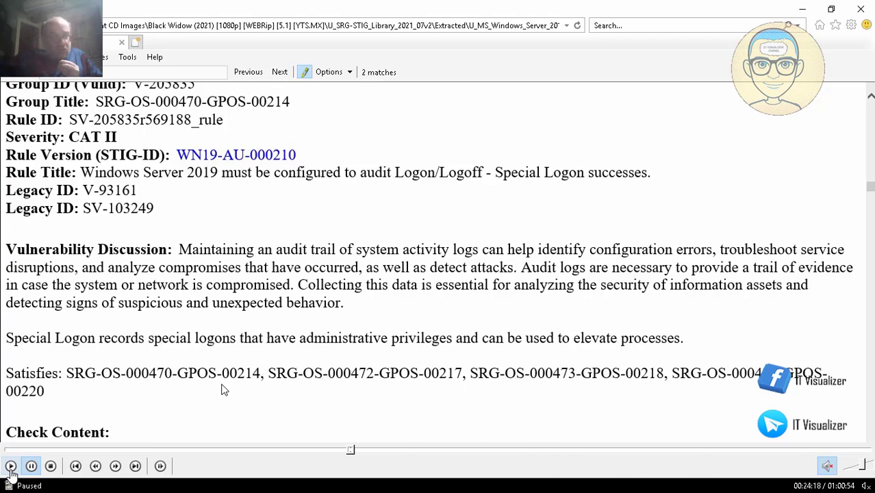
key(space)
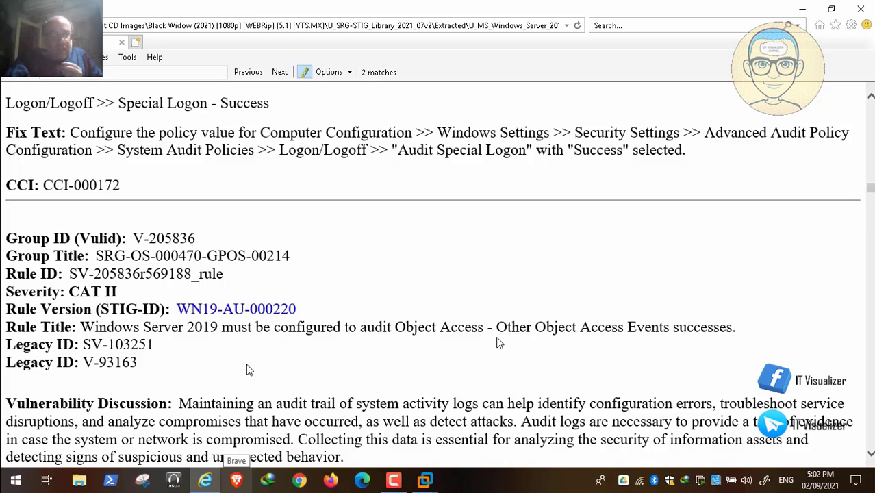
double_click(433, 289)
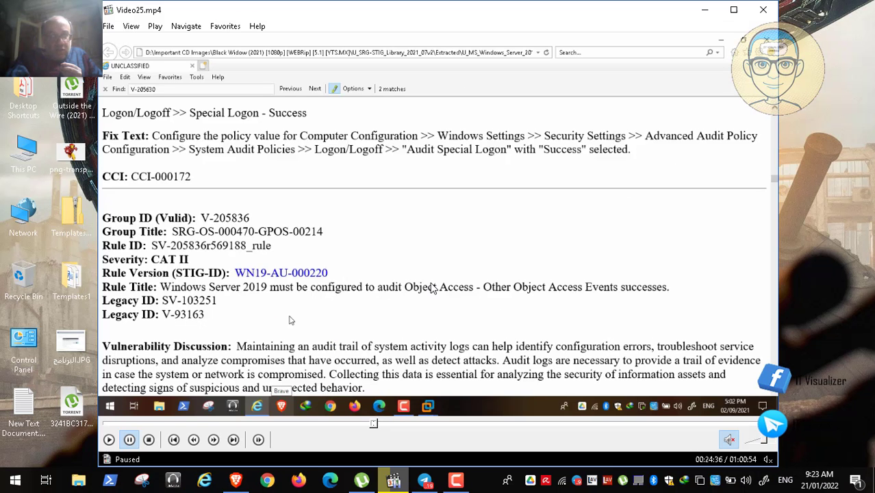